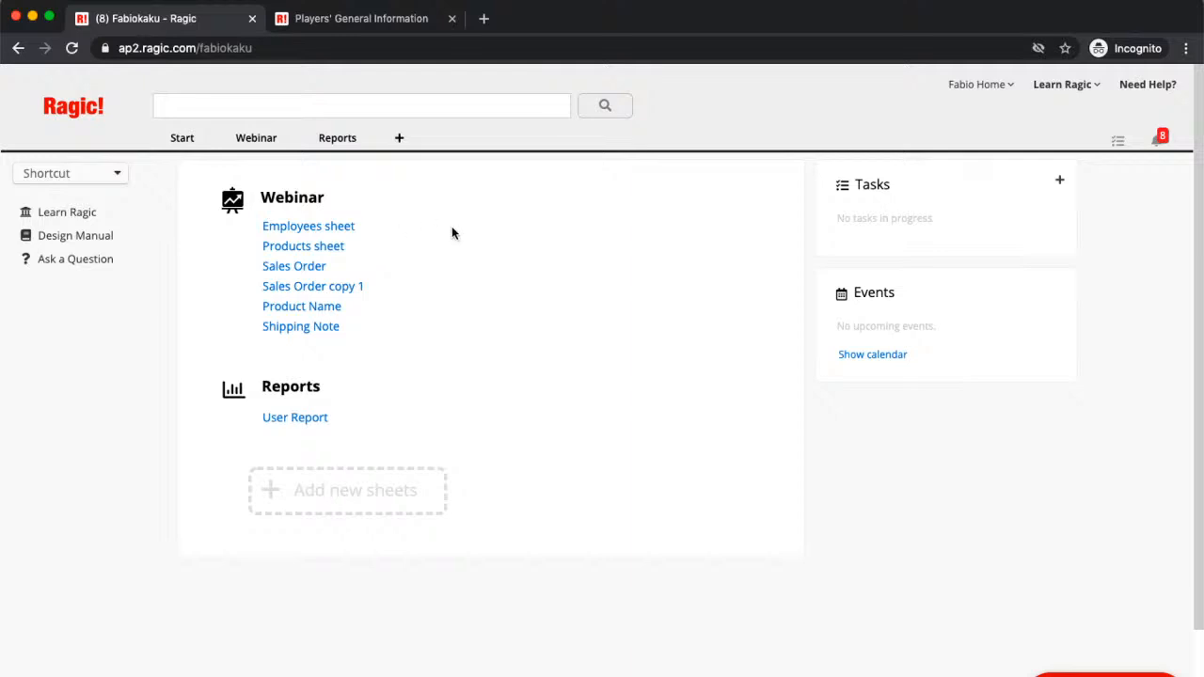
Step: Drop open the Start menu to show the getting-started options
mouse_move(196, 143)
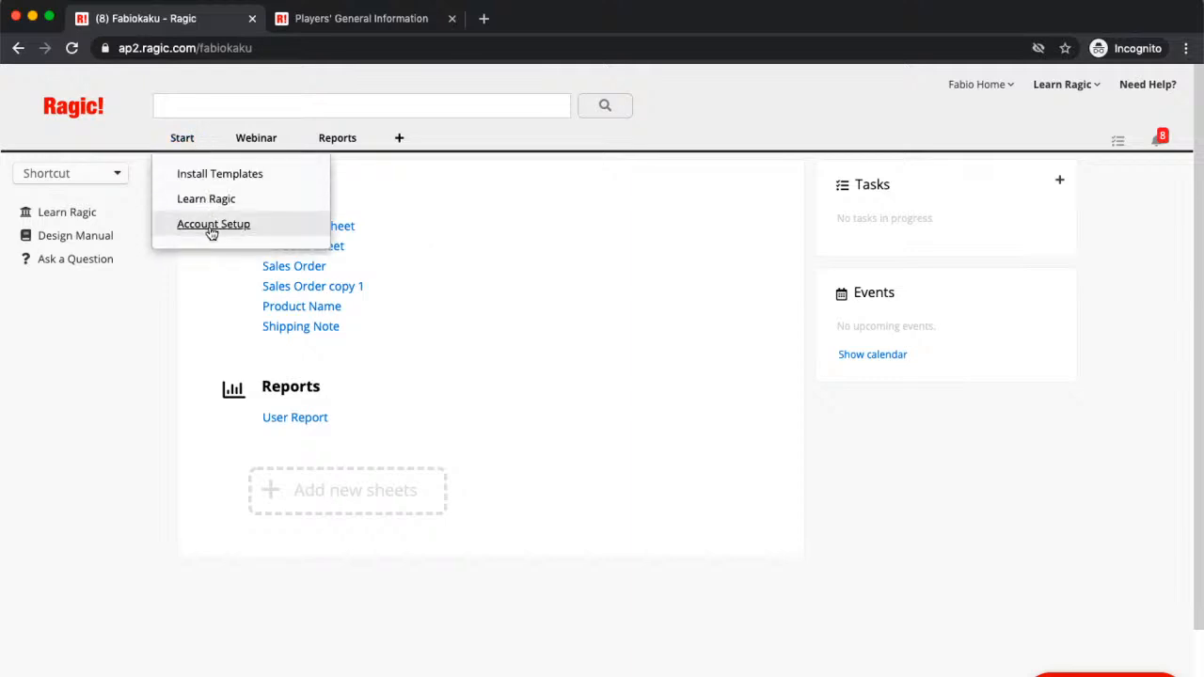
Step: Go to Account Setup to view the User list of four users
left_click(212, 226)
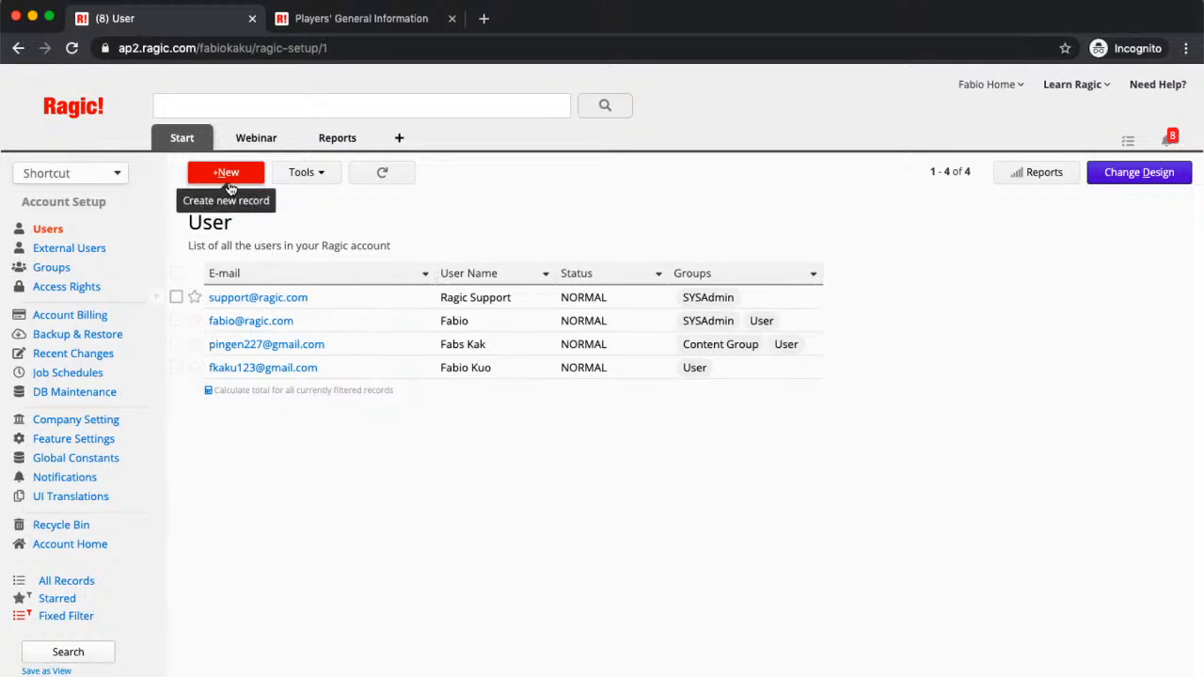
Step: Open the second user's record and scroll down to view their groups and employee details
left_click(366, 335)
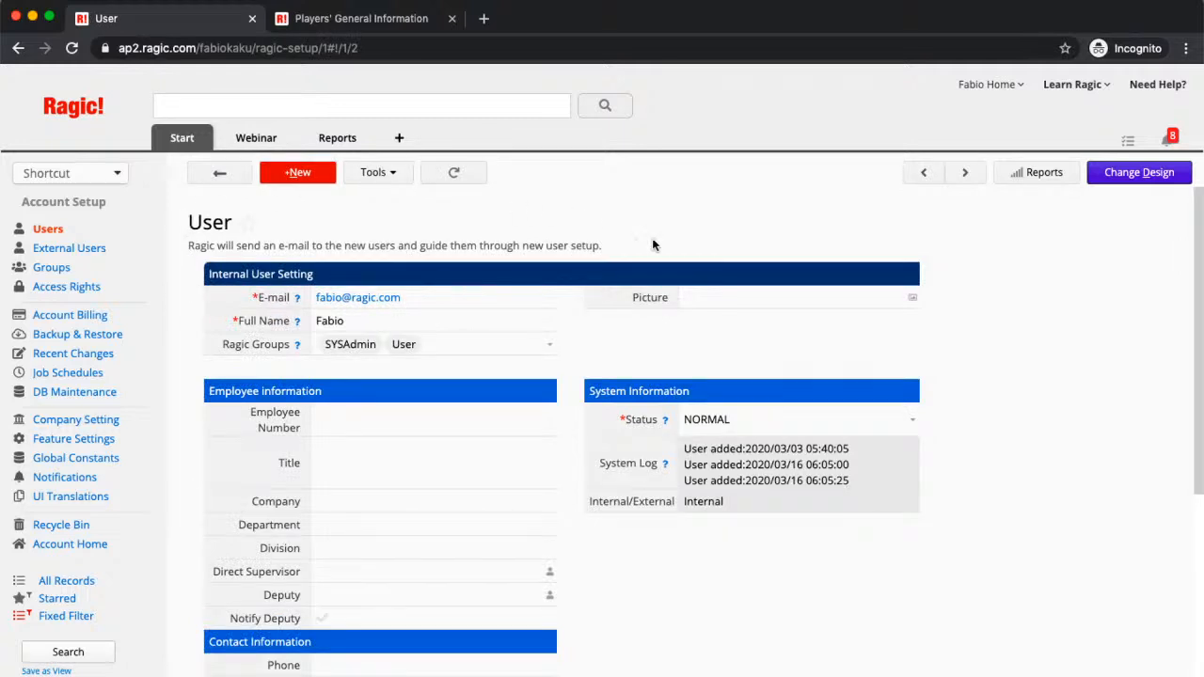
scroll(922, 325, "down", 1)
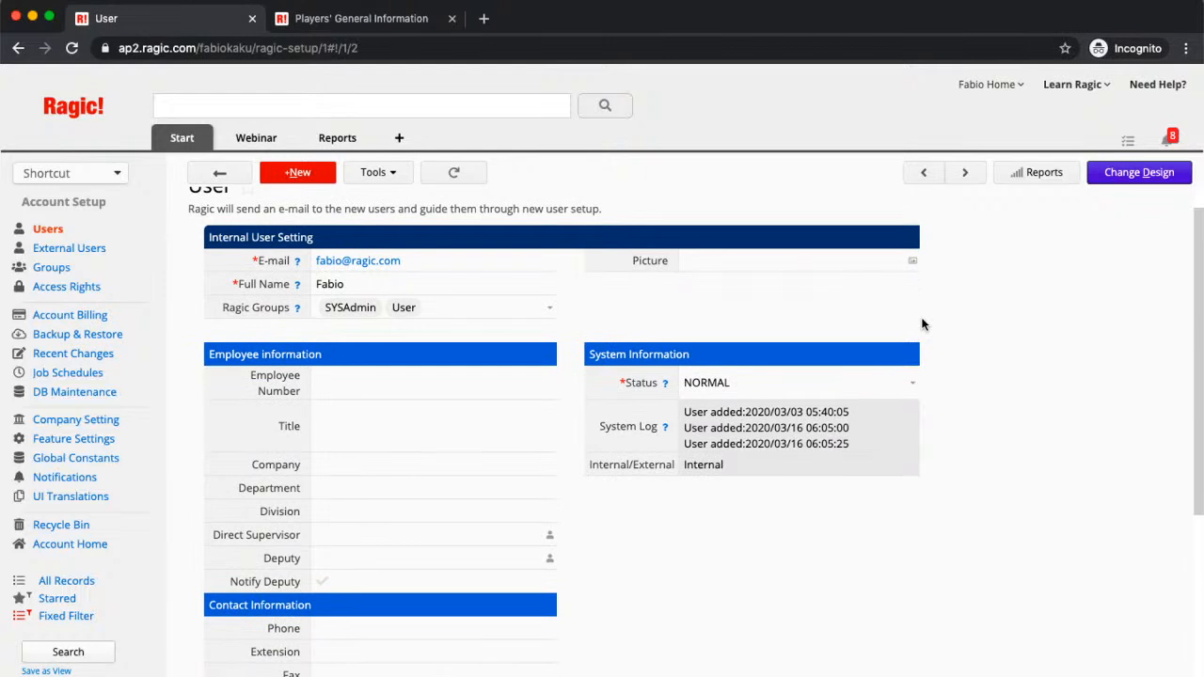
scroll(922, 325, "down", 1)
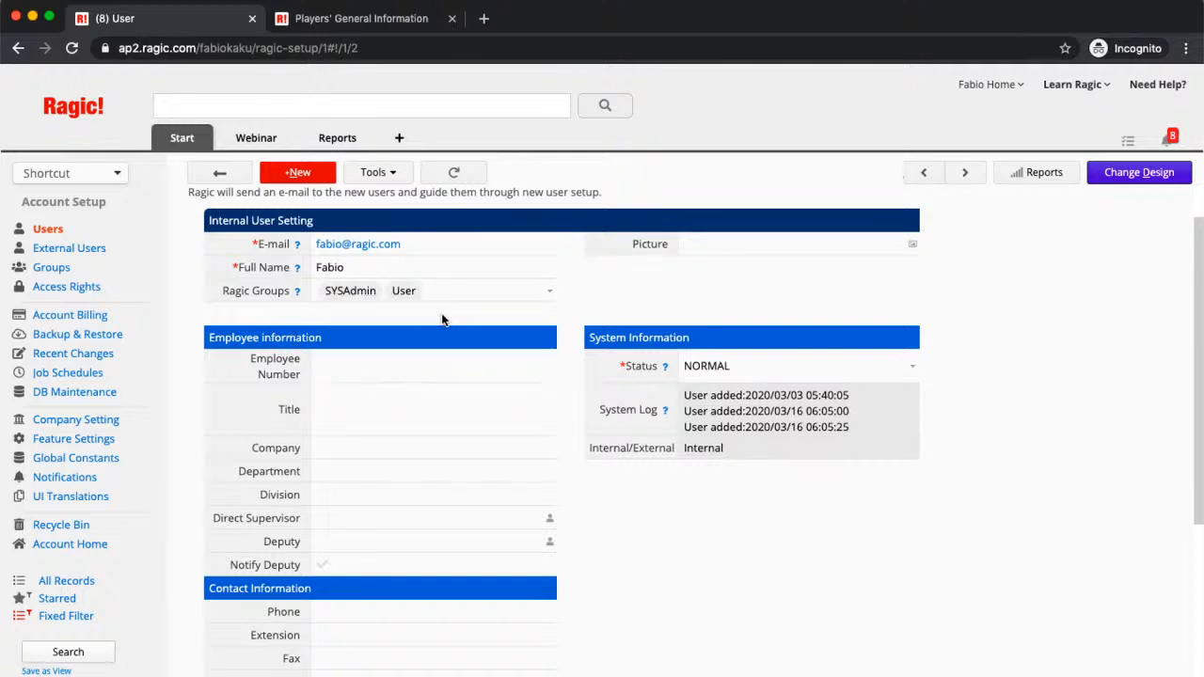
left_click(553, 302)
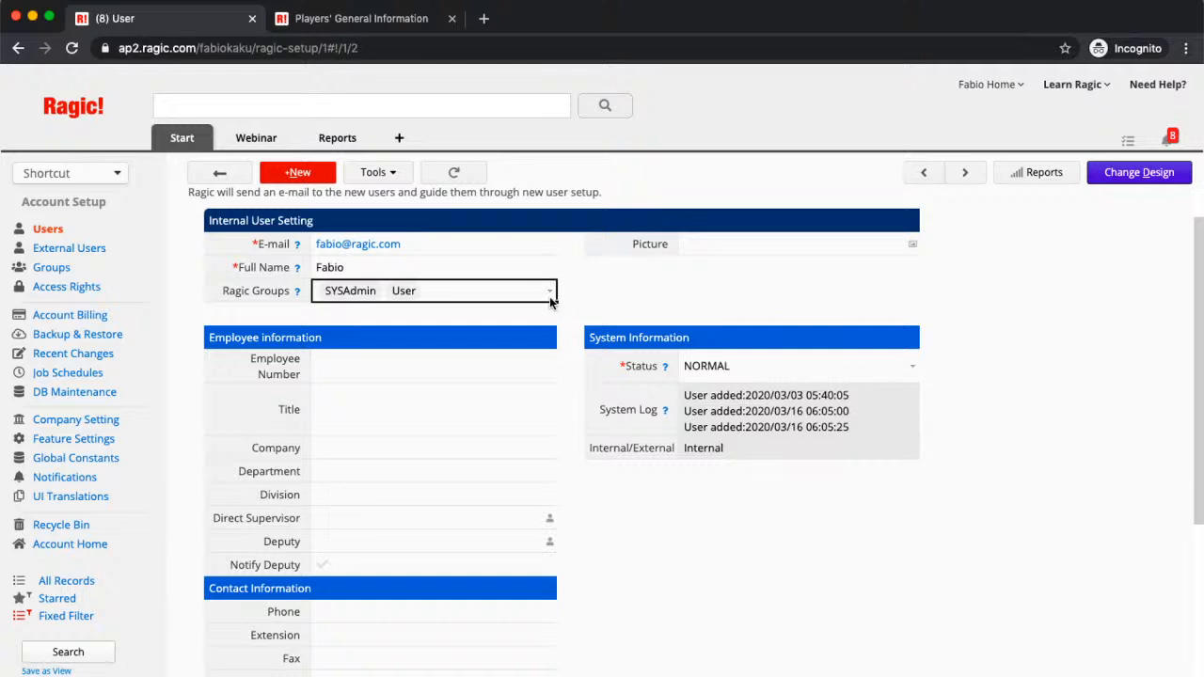
left_click(553, 299)
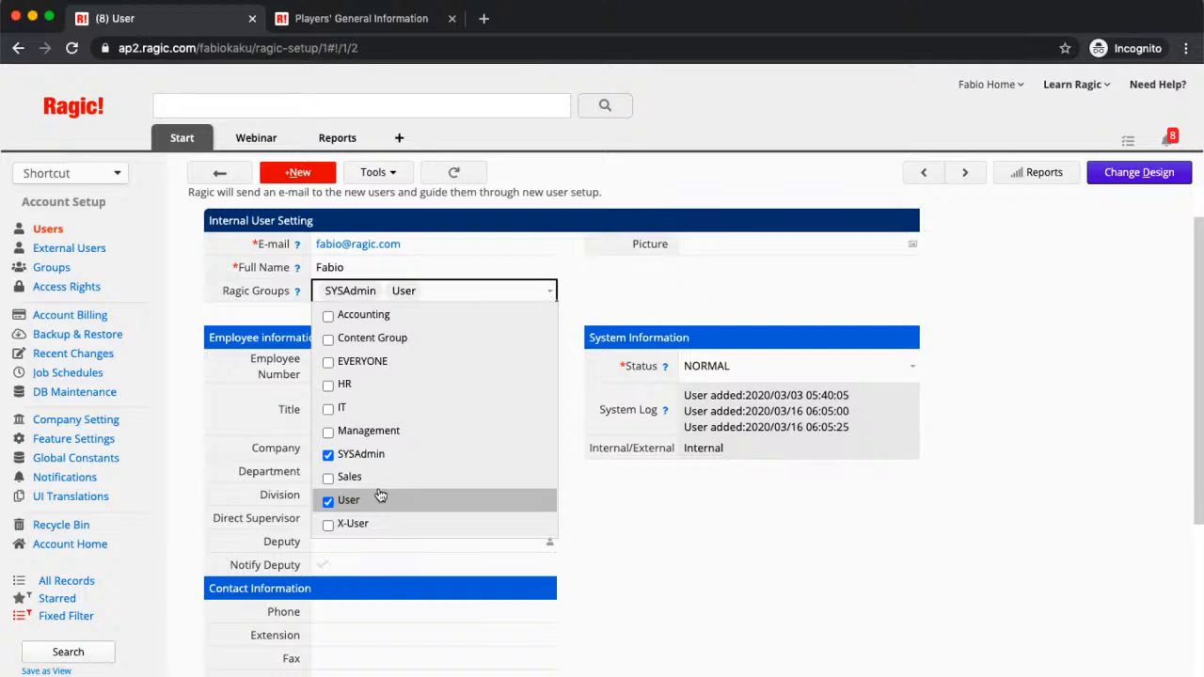
left_click(641, 588)
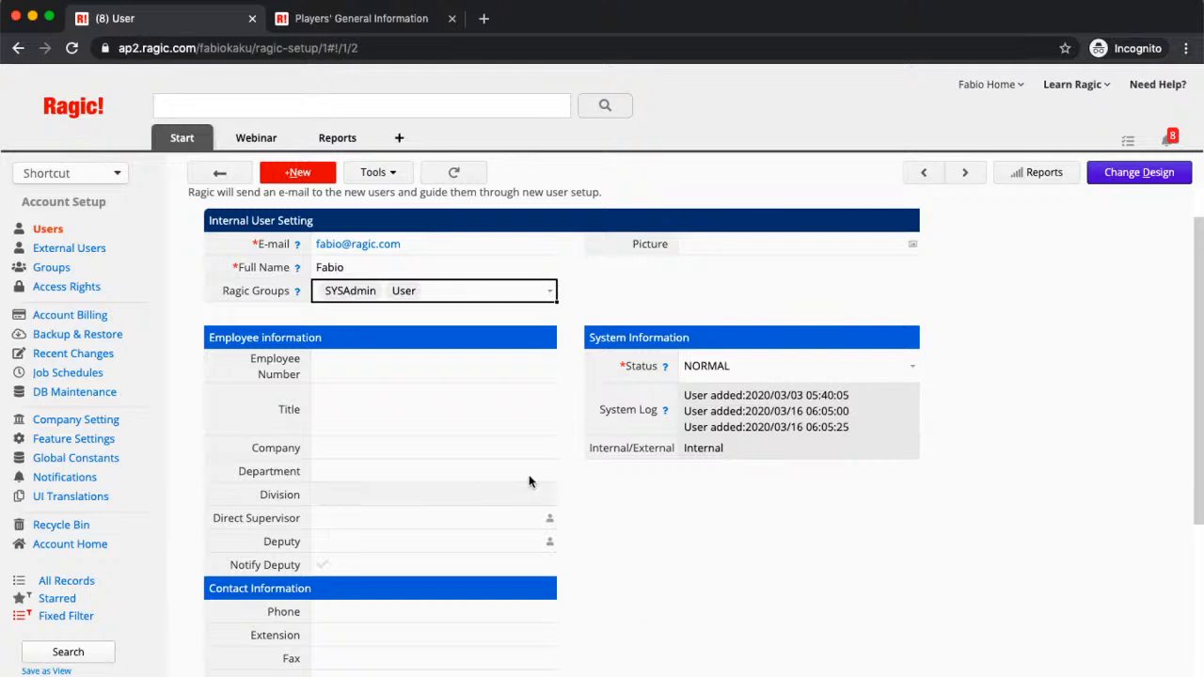
scroll(467, 448, "down", 1)
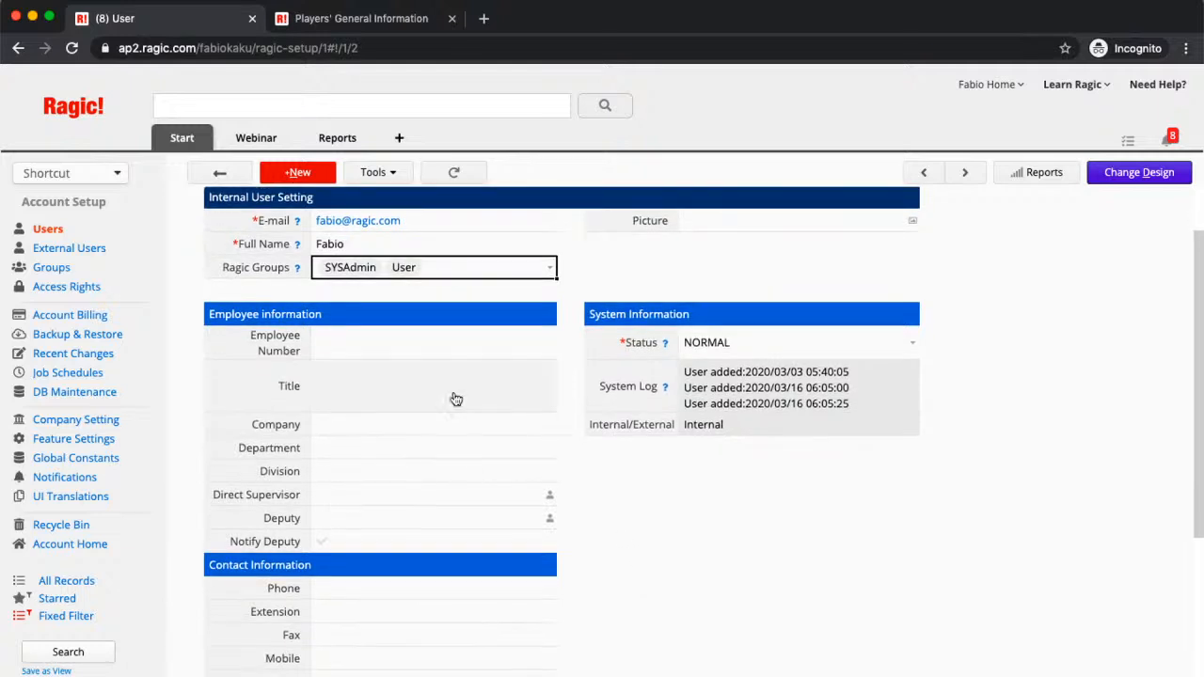
Step: Fill in employee number 87, title 'Ragic Speaker' and company 'Ragic' on the user record
left_click(421, 350)
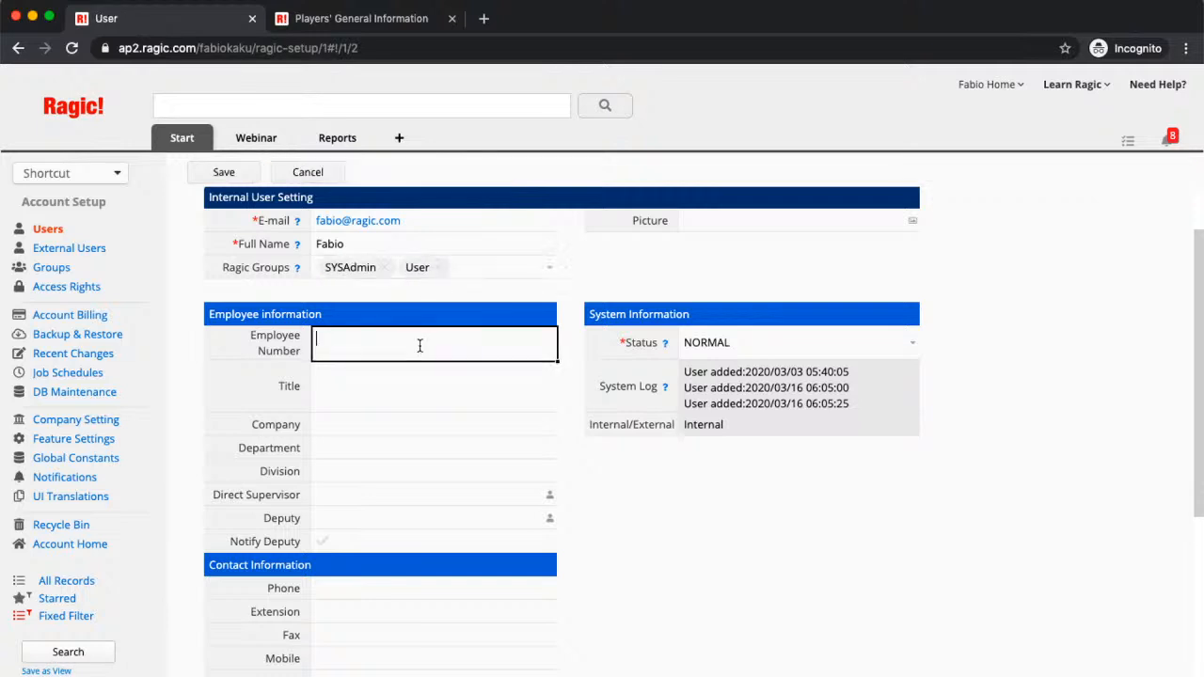
type("87")
left_click(351, 388)
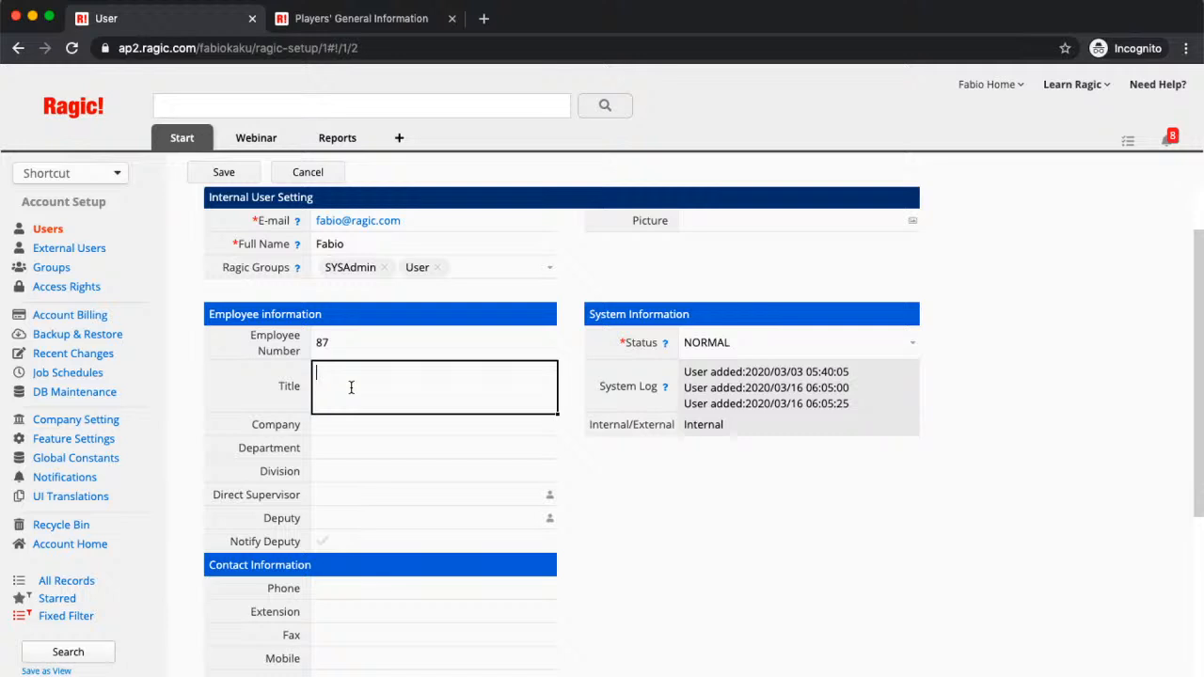
type("Ragic Speaker")
left_click(337, 430)
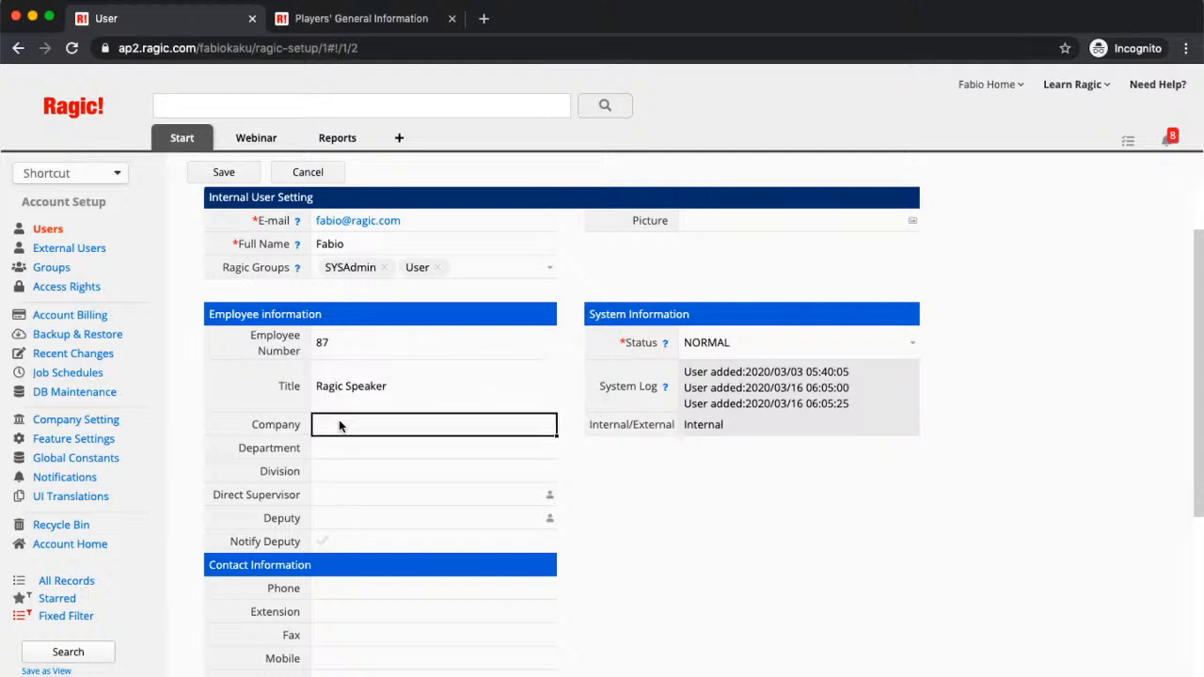
type("Ragic")
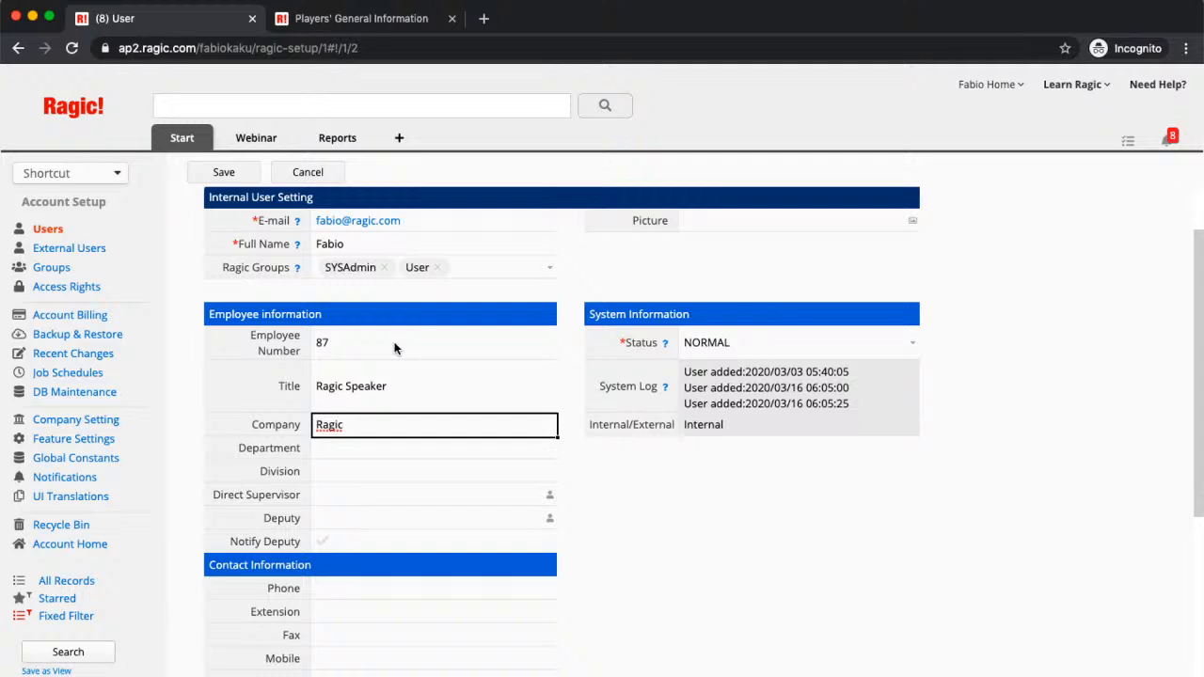
scroll(398, 381, "down", 2)
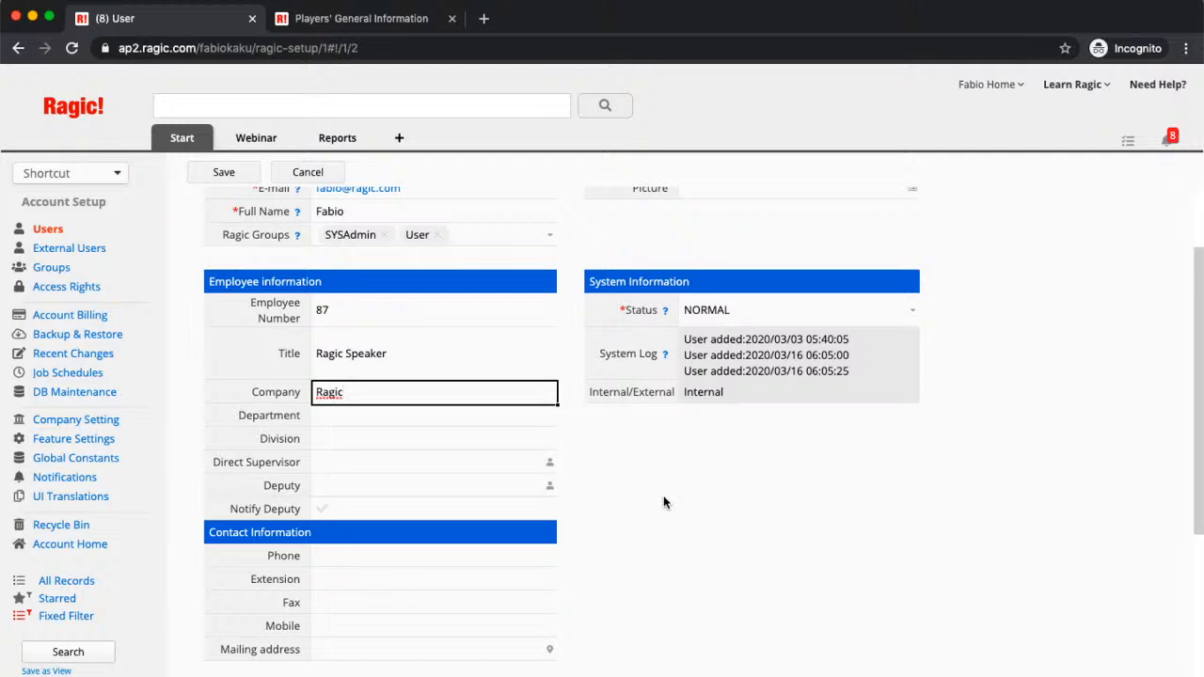
scroll(663, 502, "down", 1)
scroll(624, 449, "down", 2)
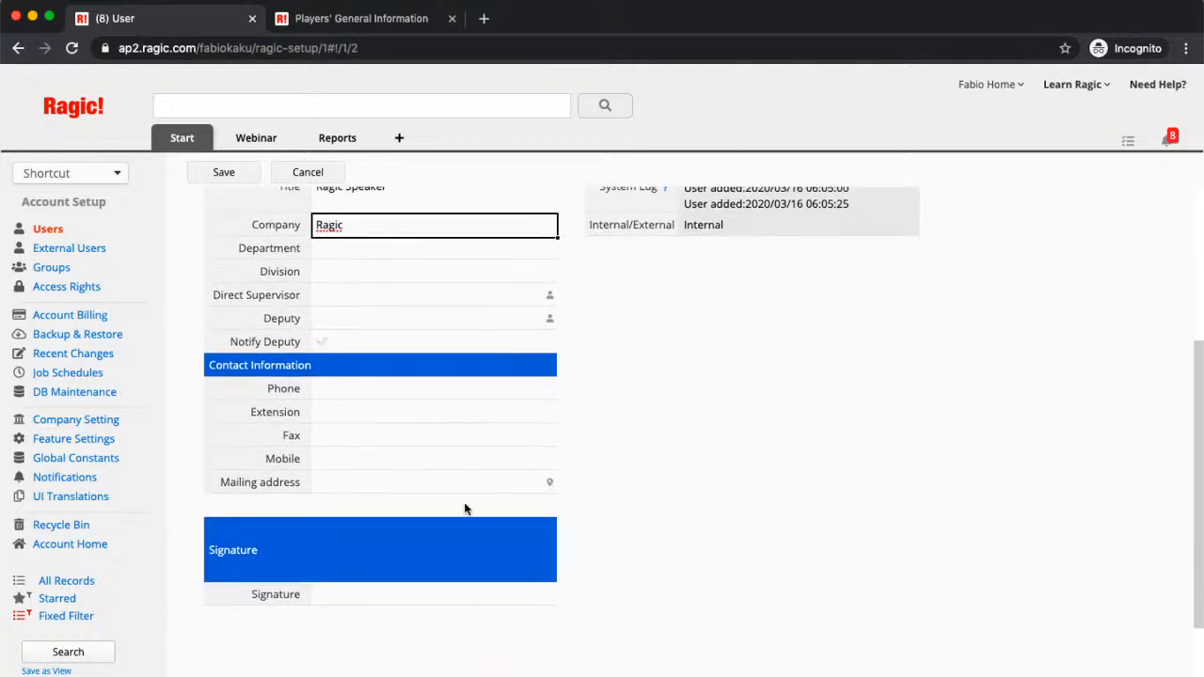
scroll(619, 432, "up", 3)
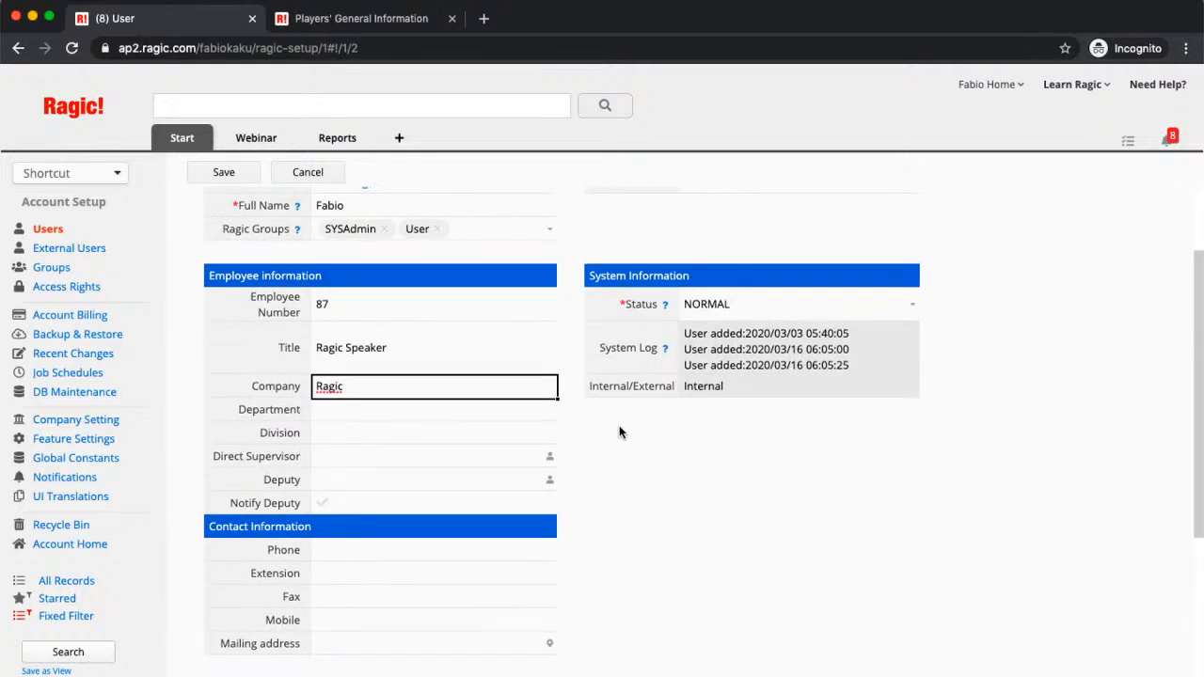
Step: Save the user record so employee number 87, title and company are logged as updated
left_click(226, 176)
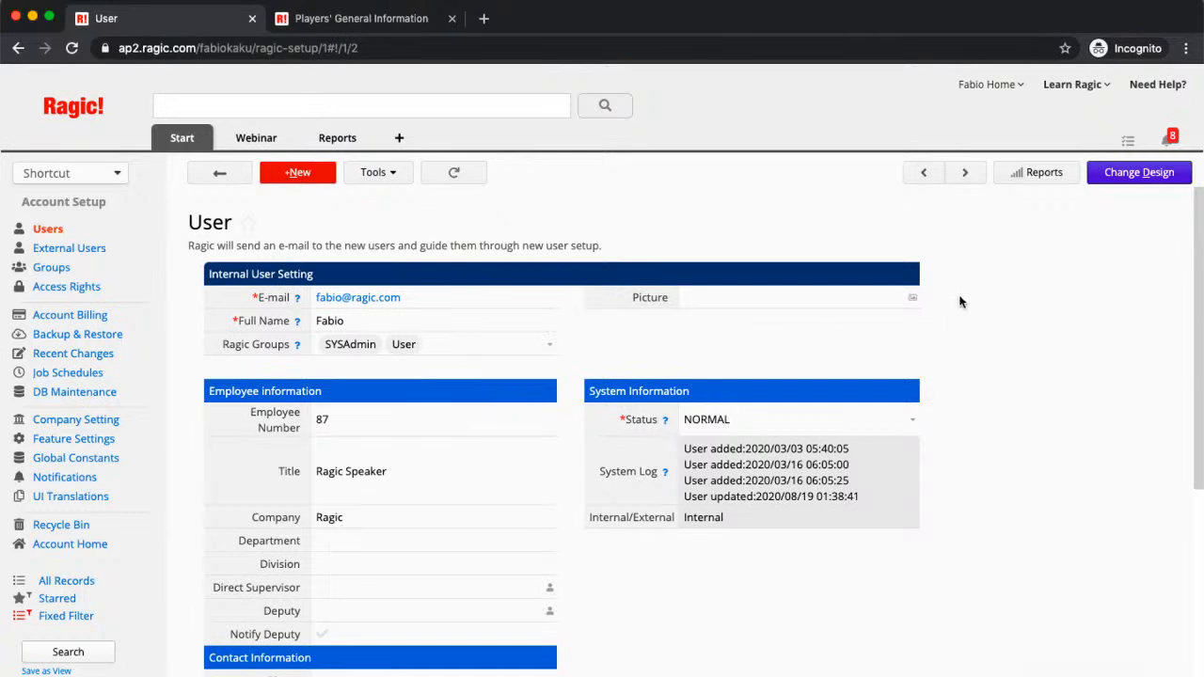
left_click(1149, 173)
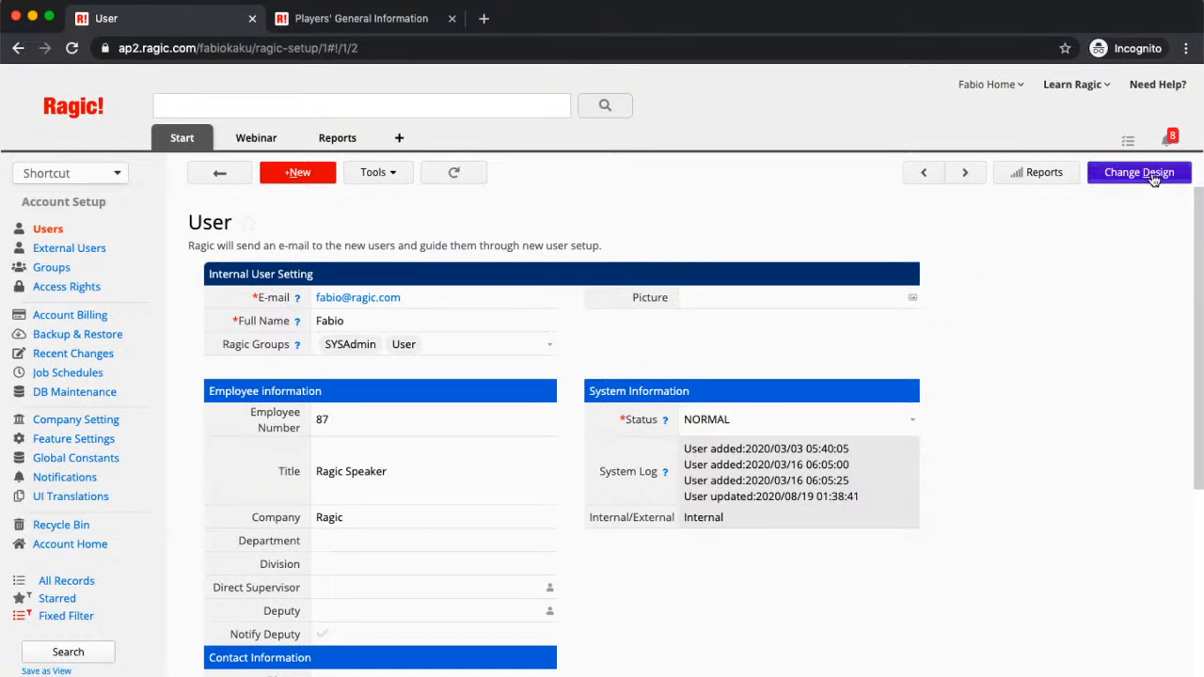
scroll(697, 510, "down", 1)
scroll(692, 511, "down", 3)
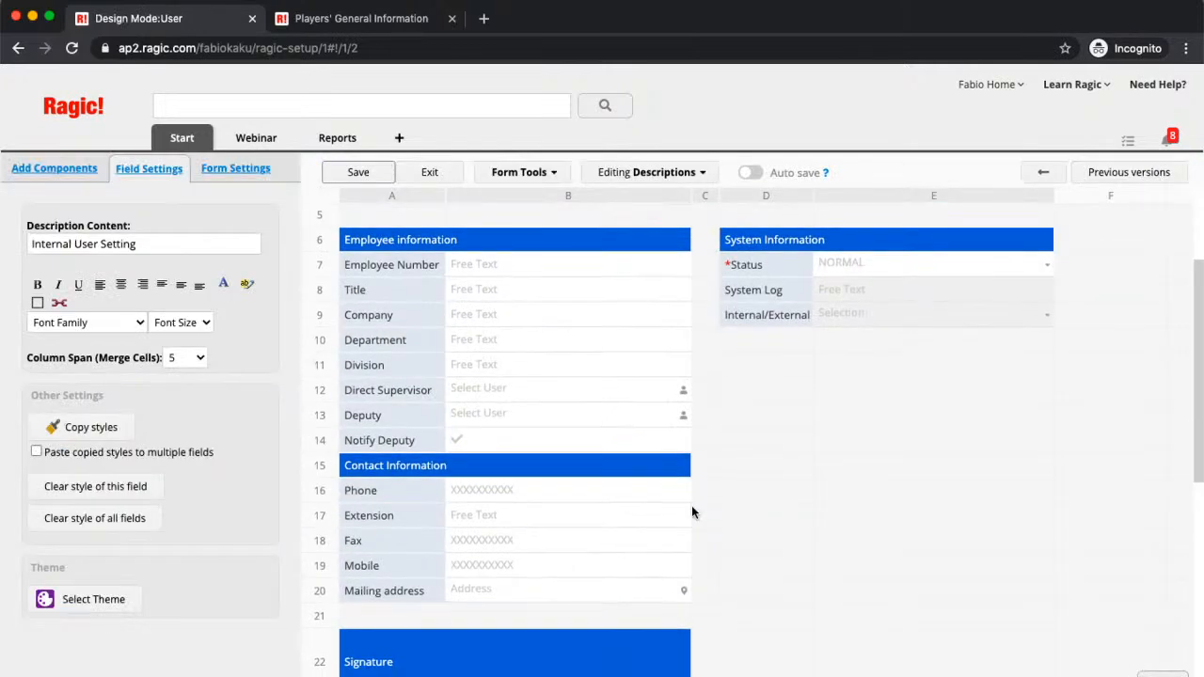
scroll(546, 460, "up", 2)
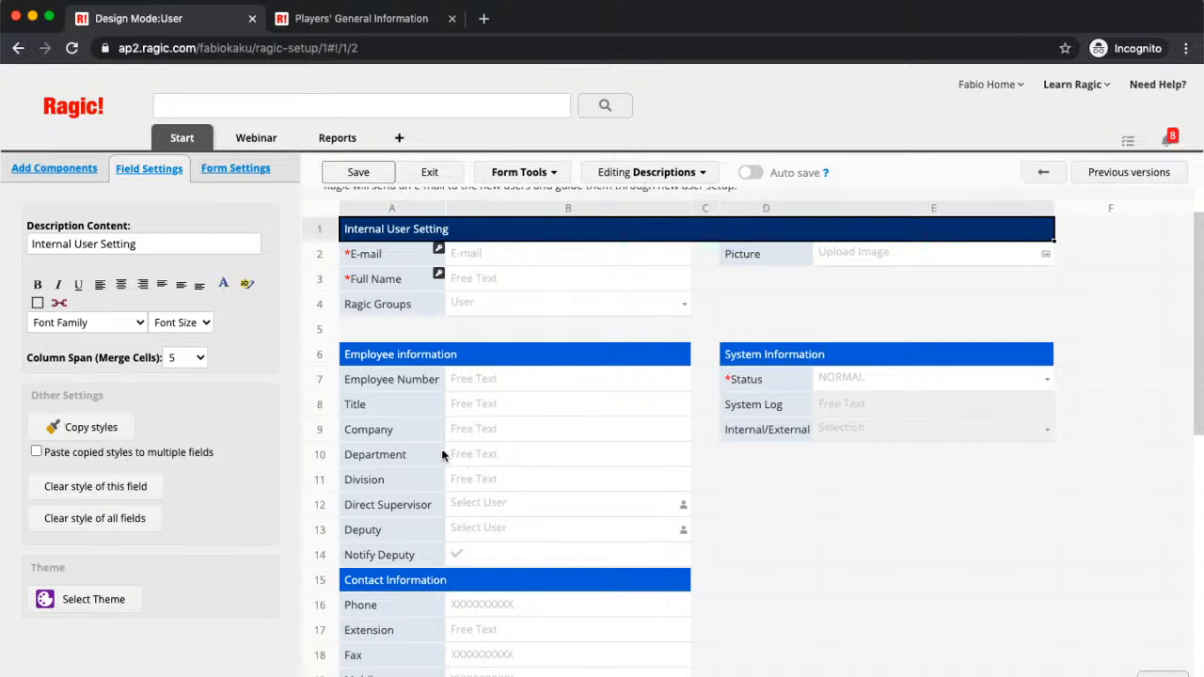
scroll(435, 441, "up", 1)
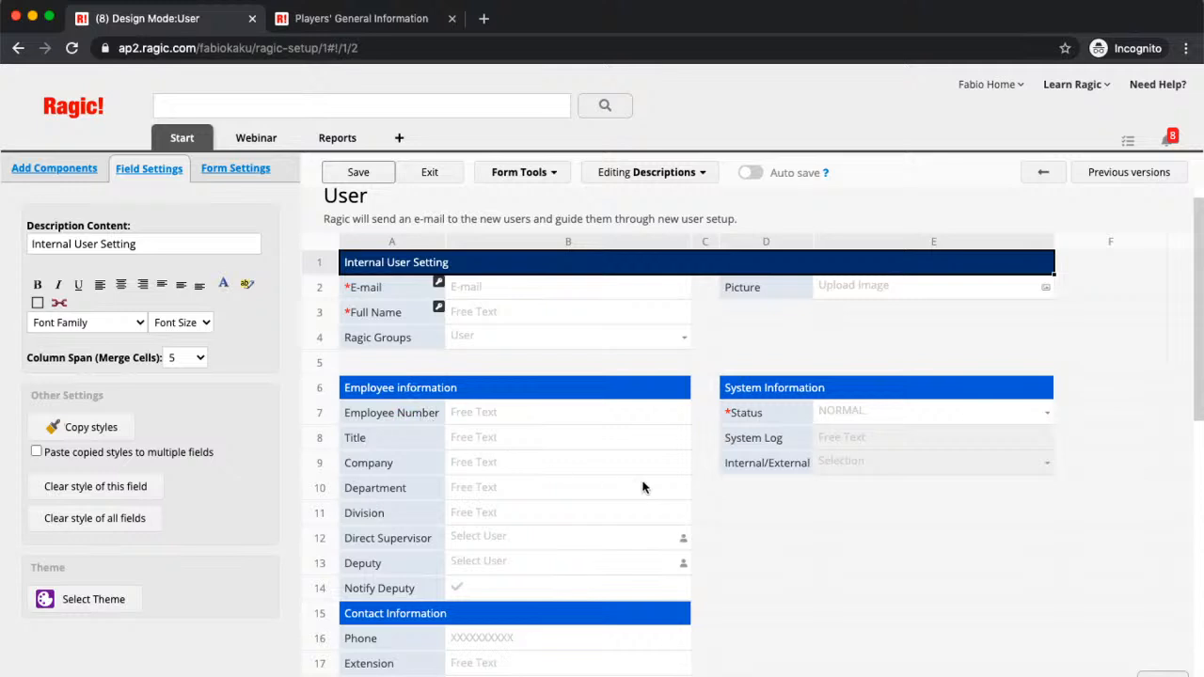
scroll(661, 487, "down", 1)
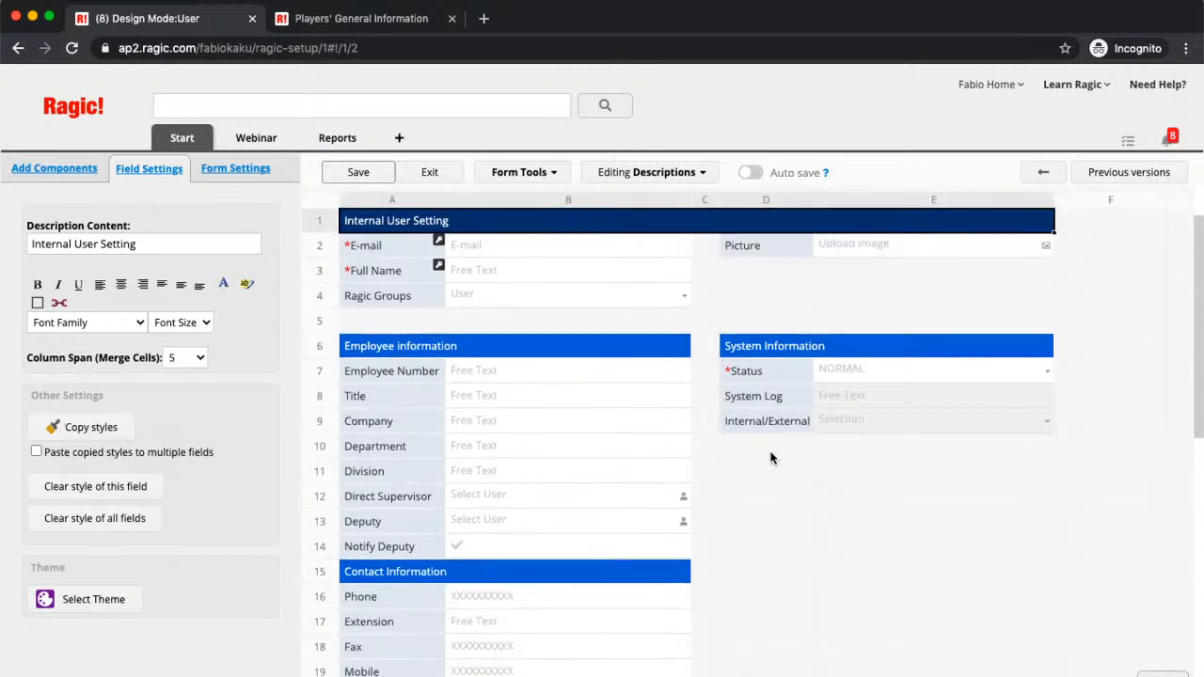
scroll(779, 491, "down", 2)
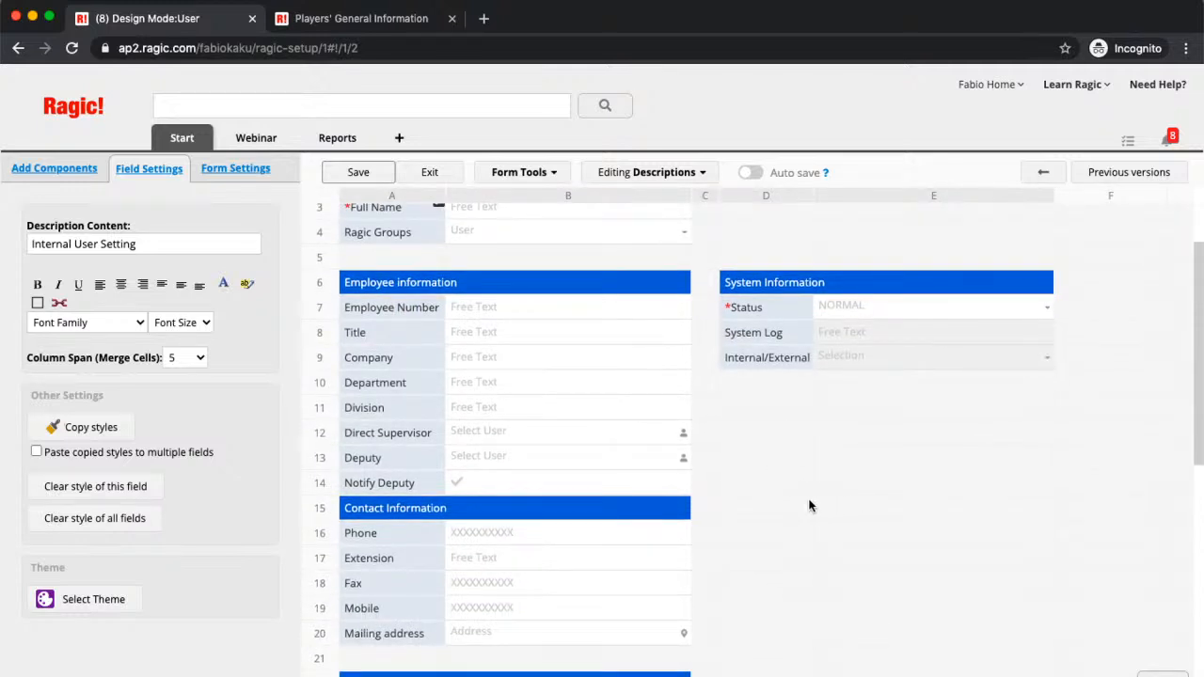
scroll(809, 506, "up", 1)
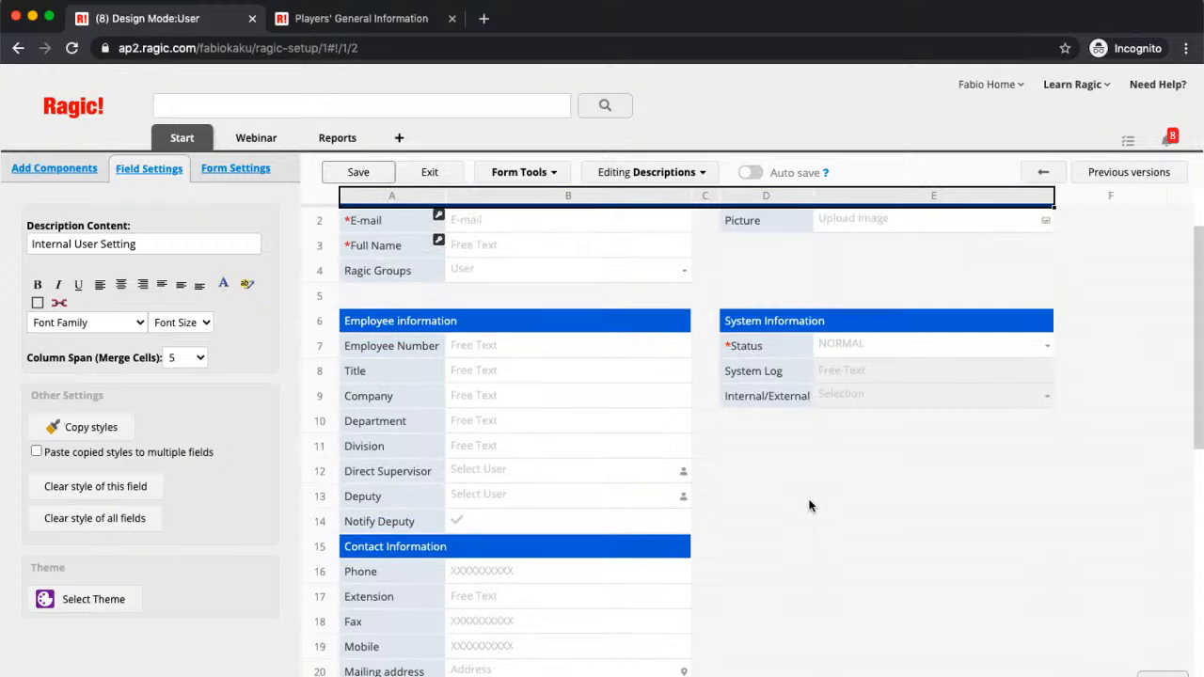
scroll(809, 506, "up", 1)
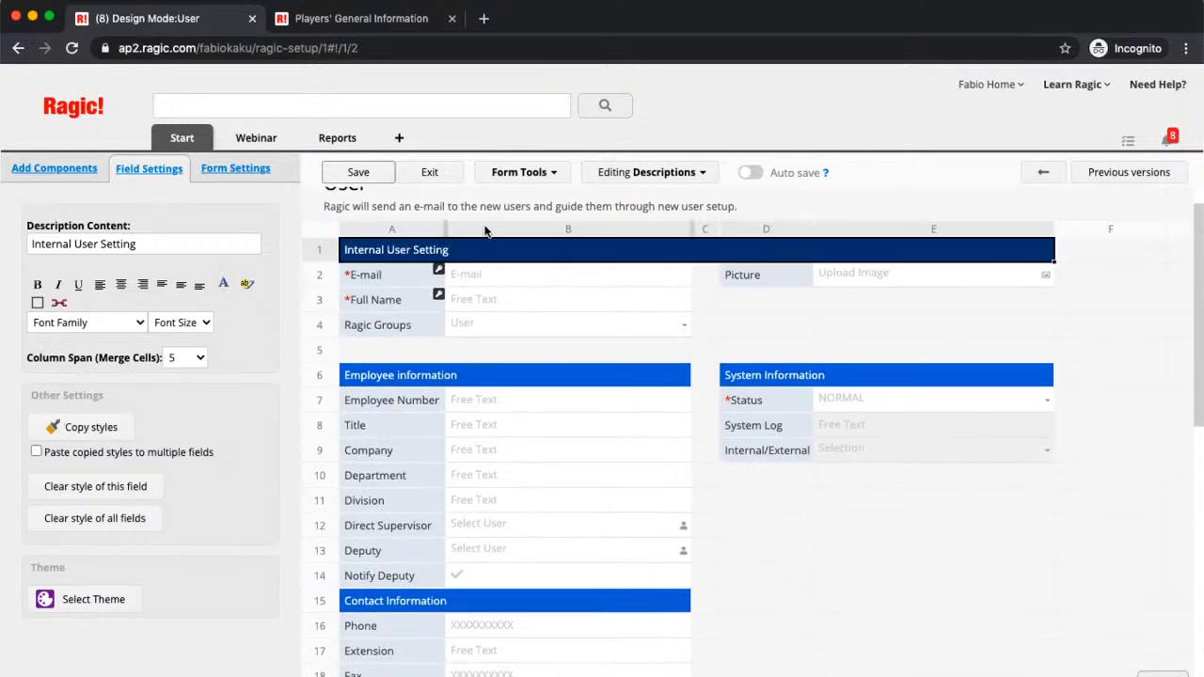
left_click(438, 172)
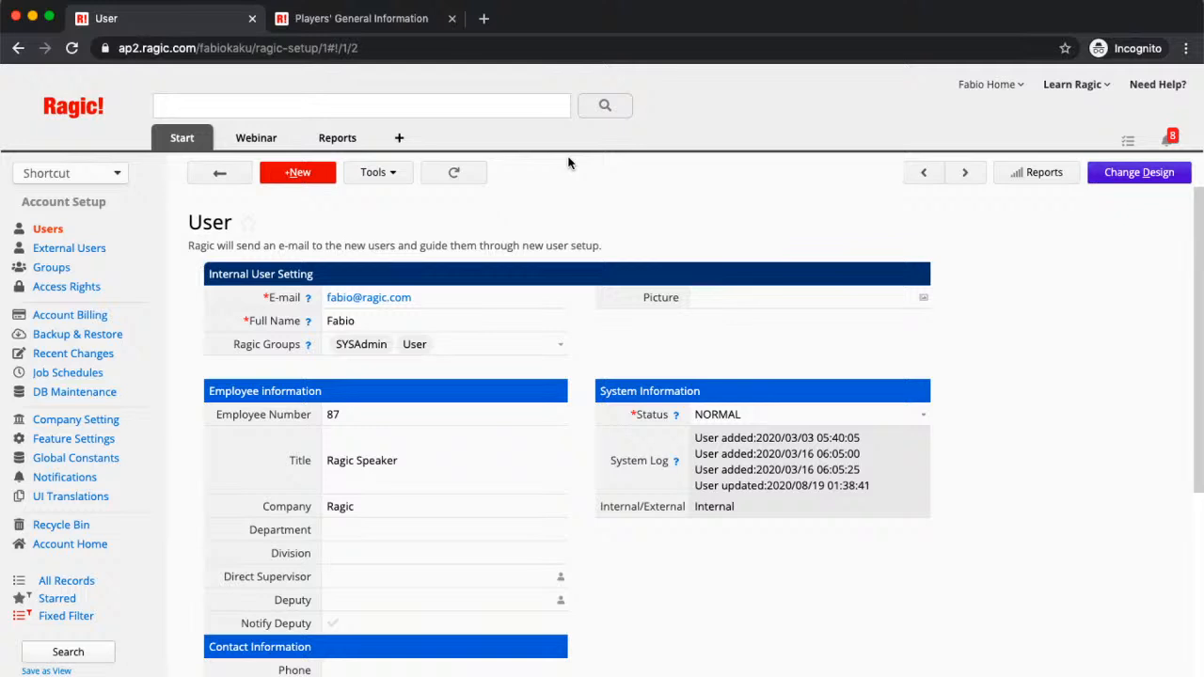
left_click(401, 141)
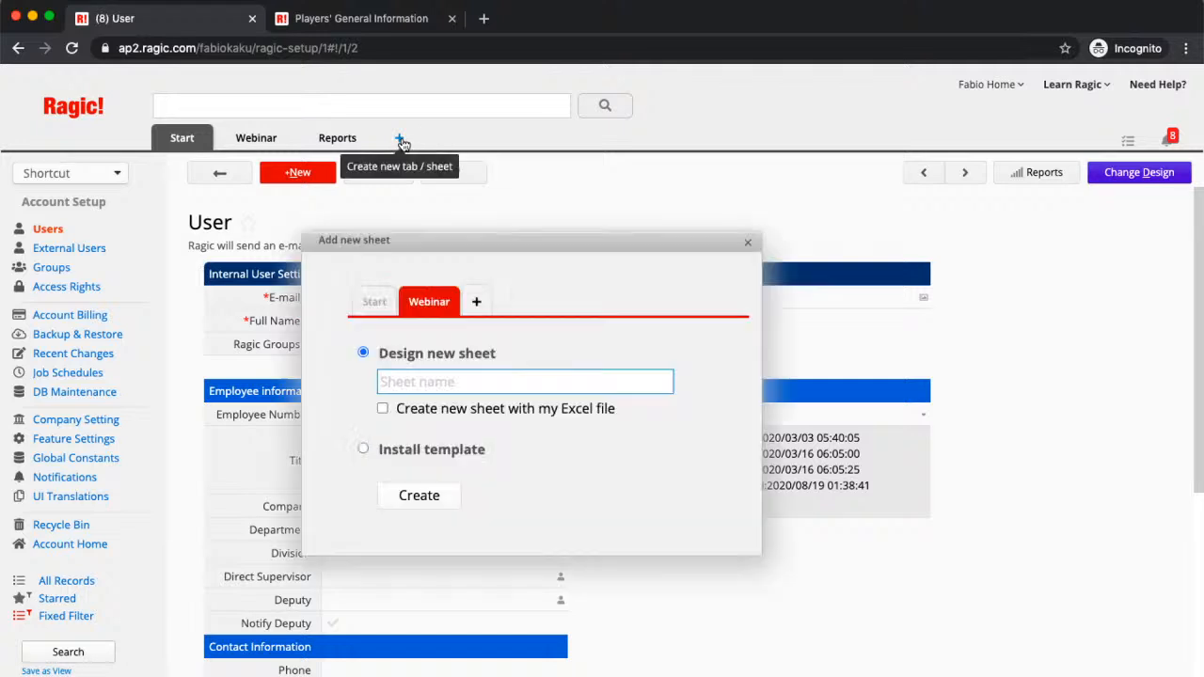
left_click(362, 449)
left_click(410, 507)
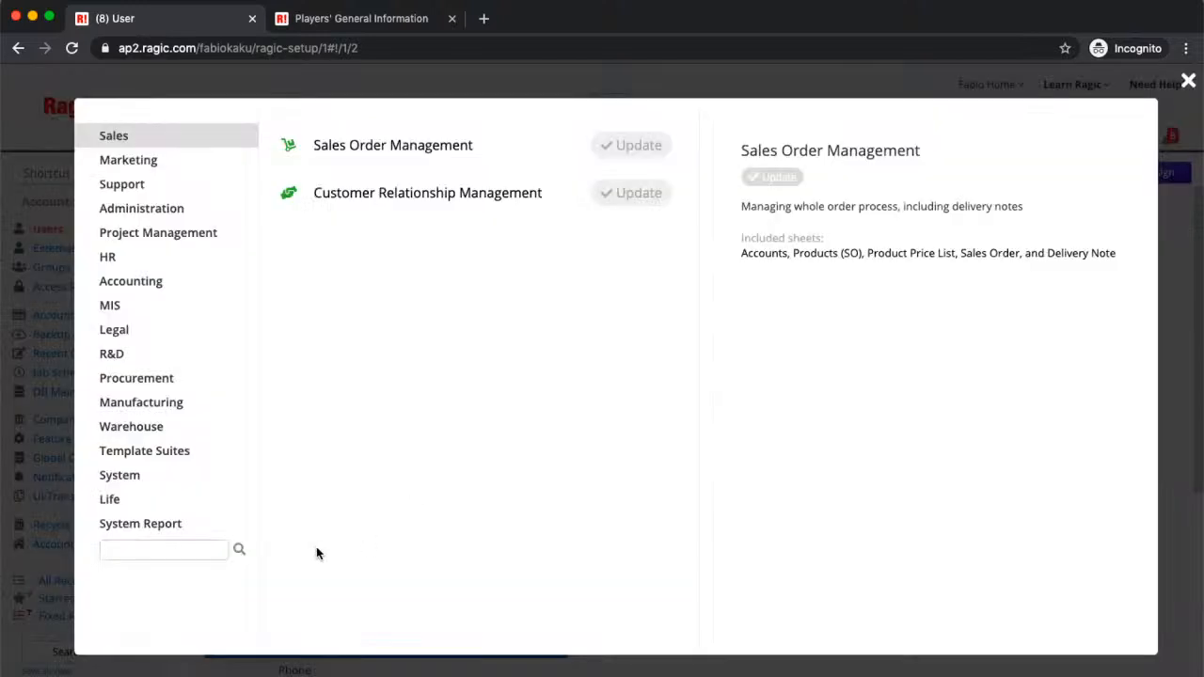
left_click(143, 480)
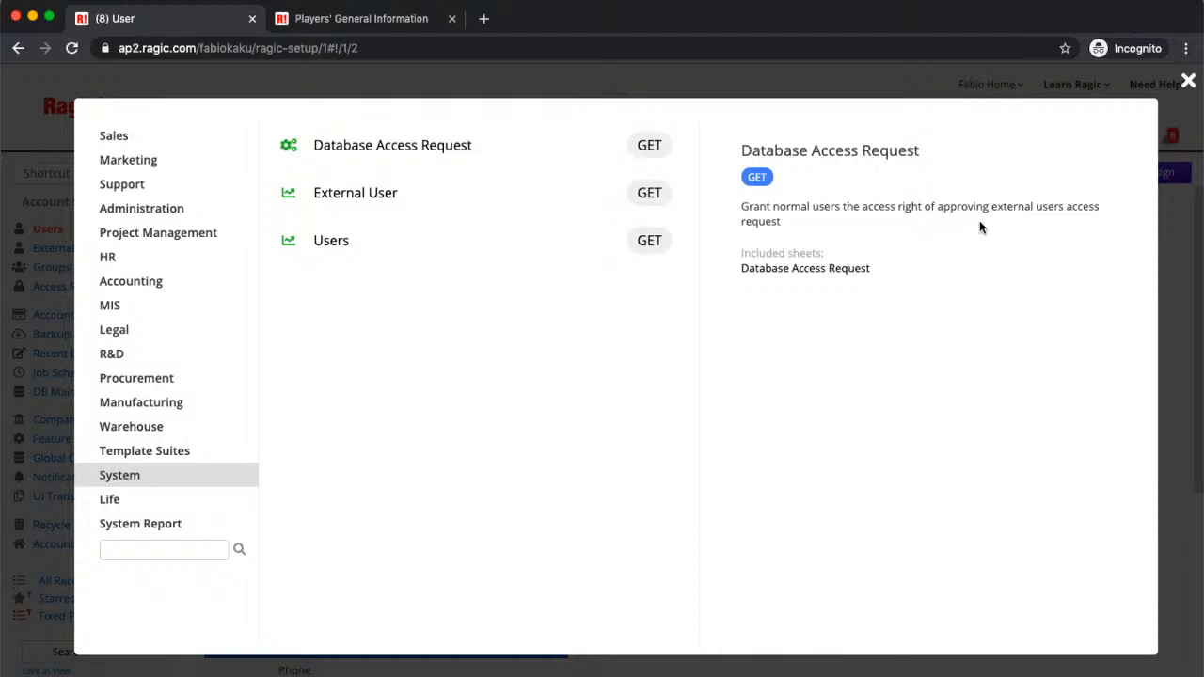
left_click(1189, 81)
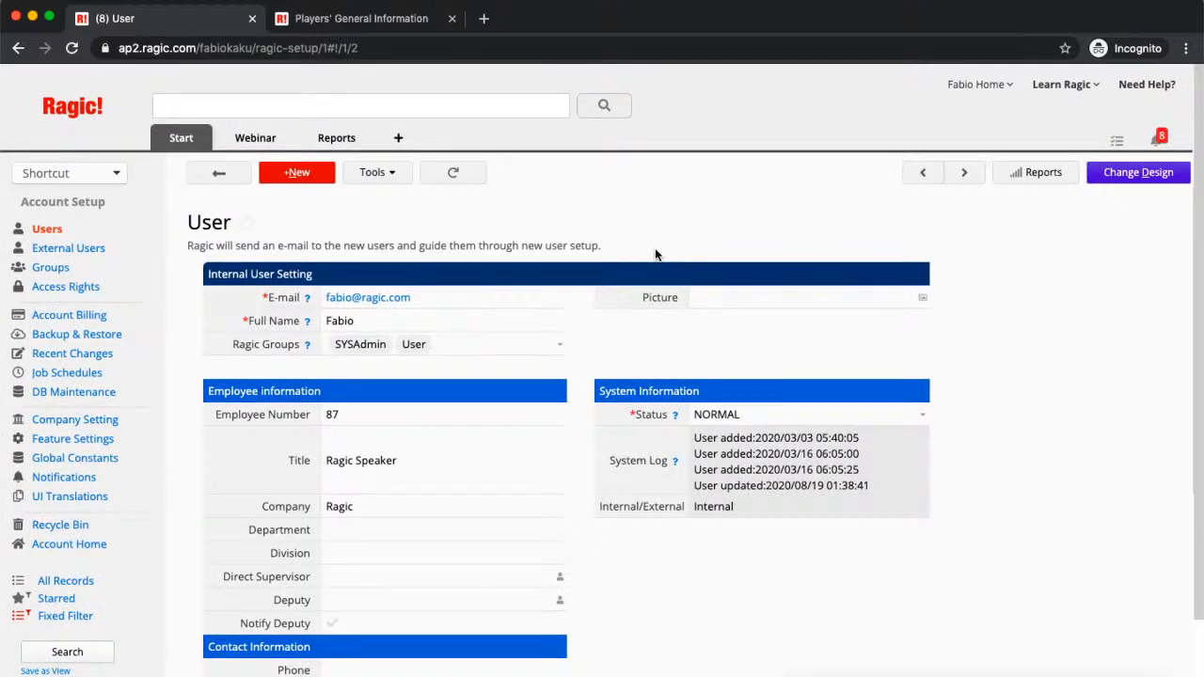
Step: Go to the External Users page with its enable-external-users request form
left_click(83, 250)
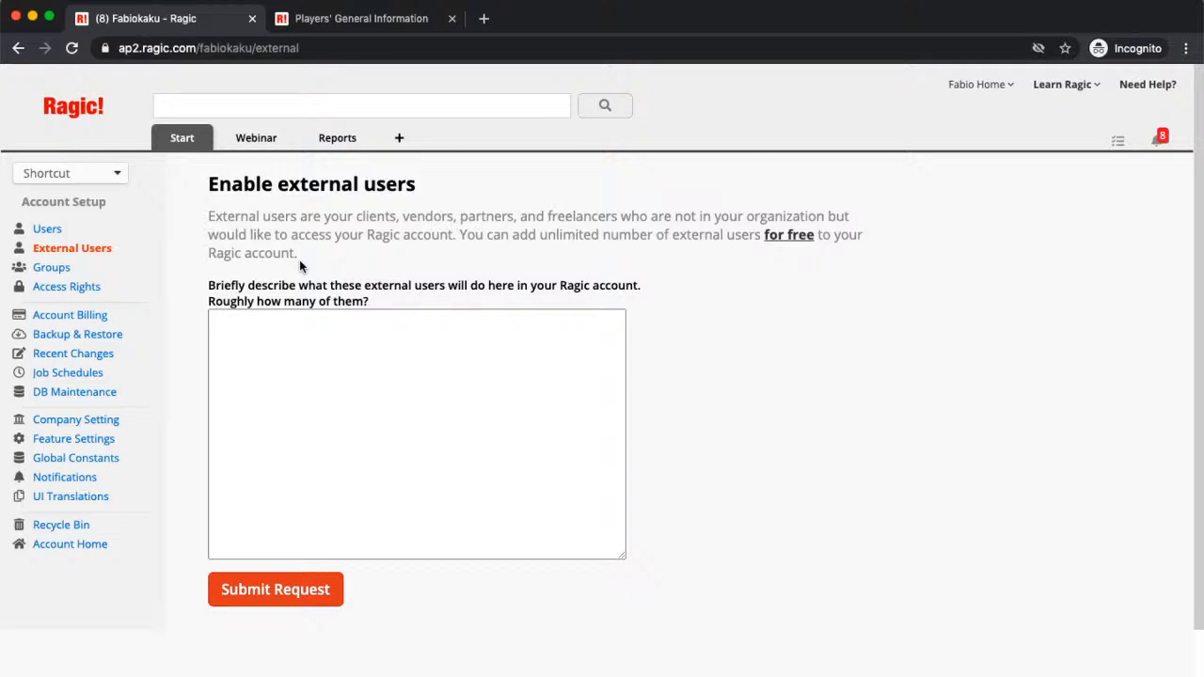
Step: Go to the Groups page listing the account's 10 groups
left_click(52, 270)
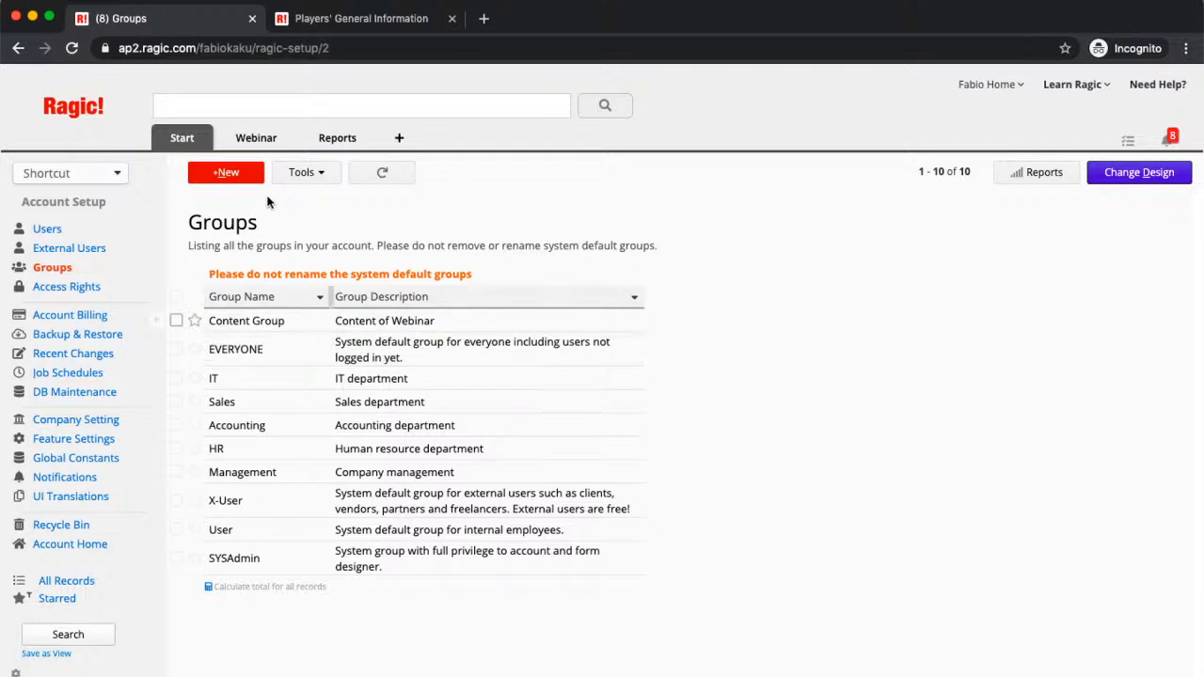
Step: Create a new group named 'Webinar Group' with the description 'Webinar Preparation'
left_click(208, 175)
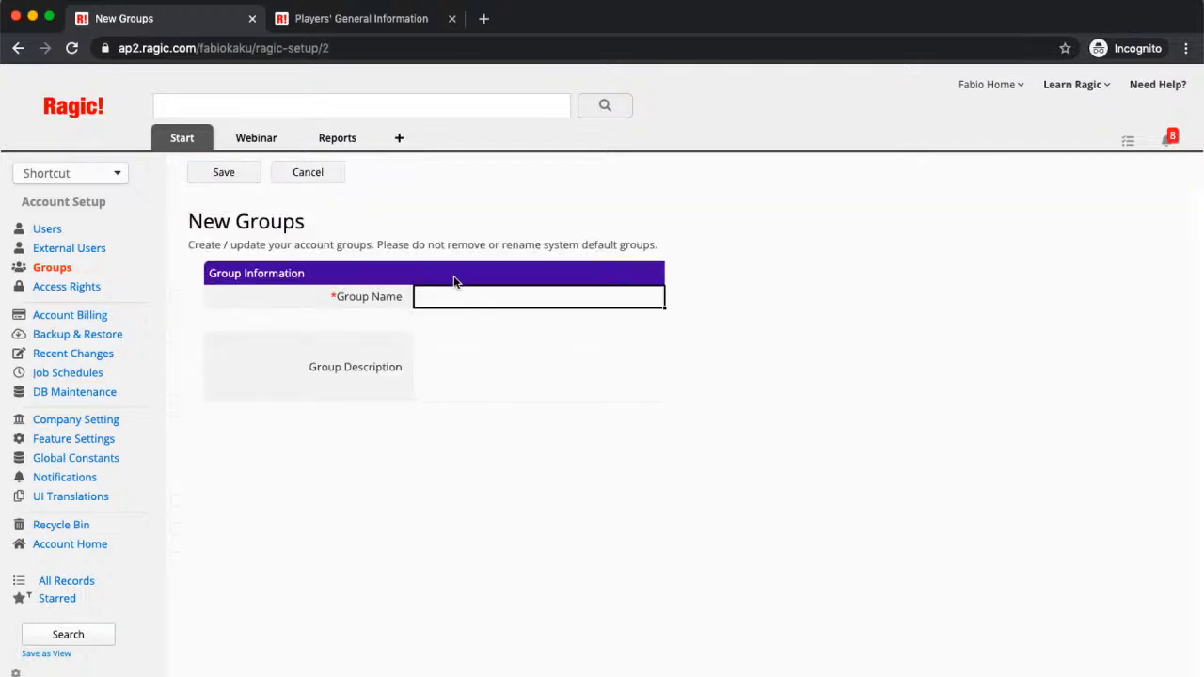
left_click(442, 301)
type("W")
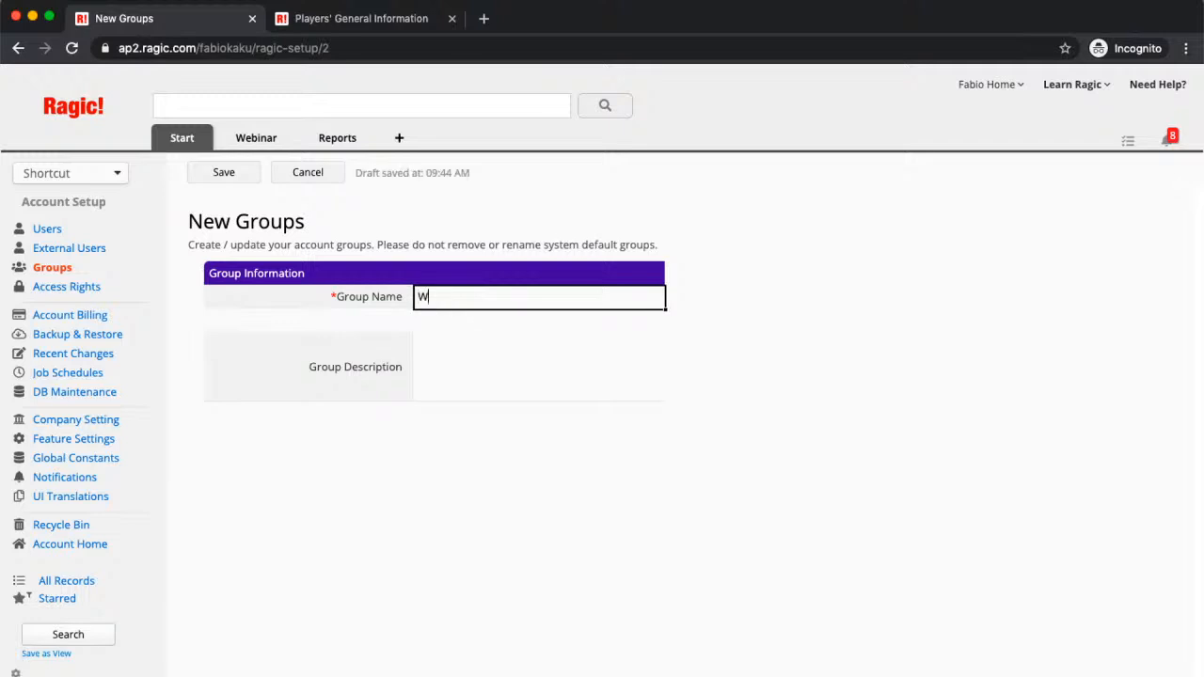
type("ebinar Group")
left_click(449, 360)
type("Webinar PRe")
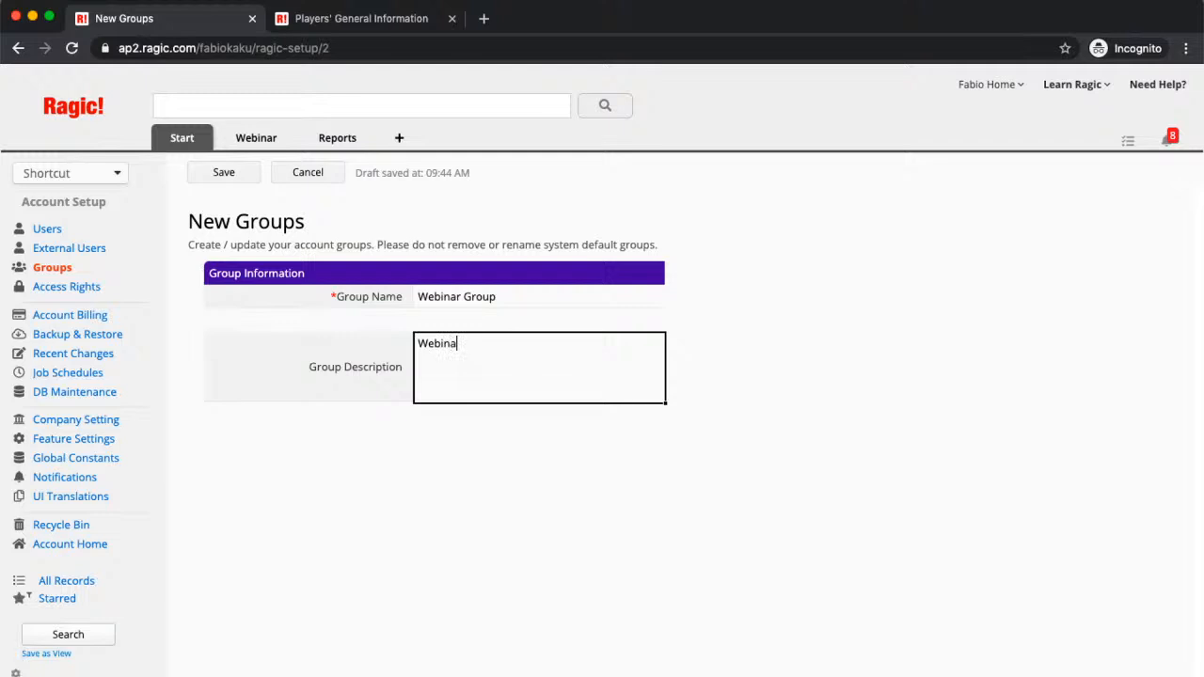
key("BackSpace")
key("BackSpace")
type("reparation")
Step: Save Webinar Group and return to the Groups list, now showing 11 groups
left_click(219, 173)
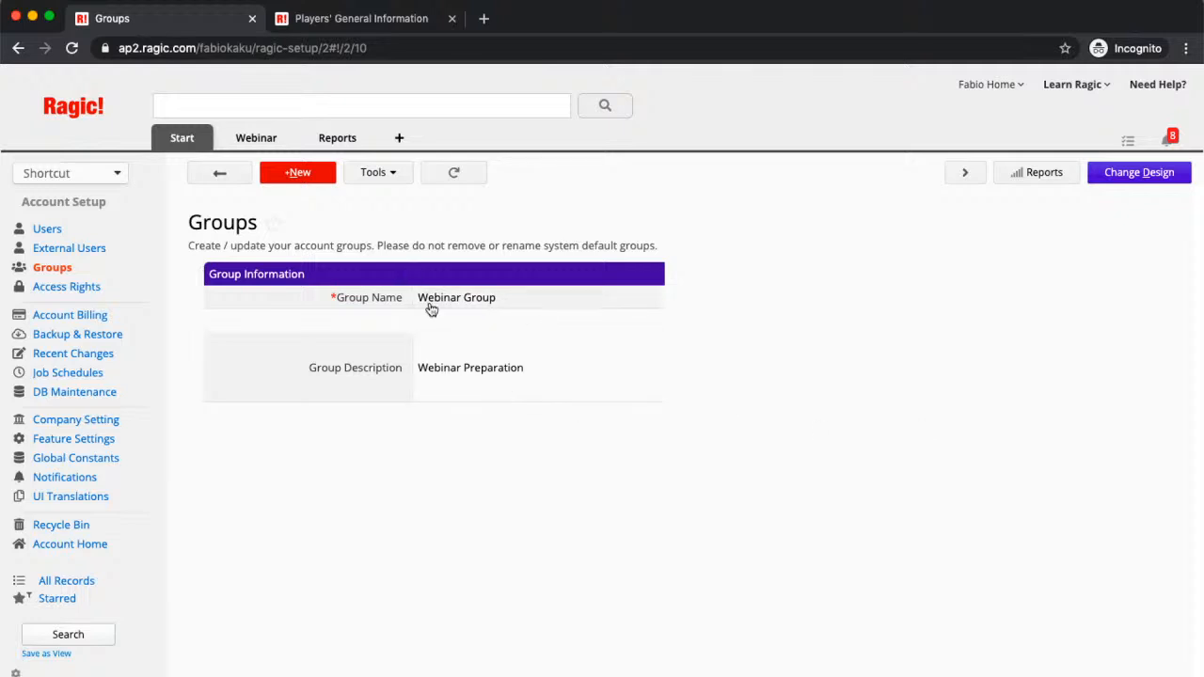
left_click(219, 177)
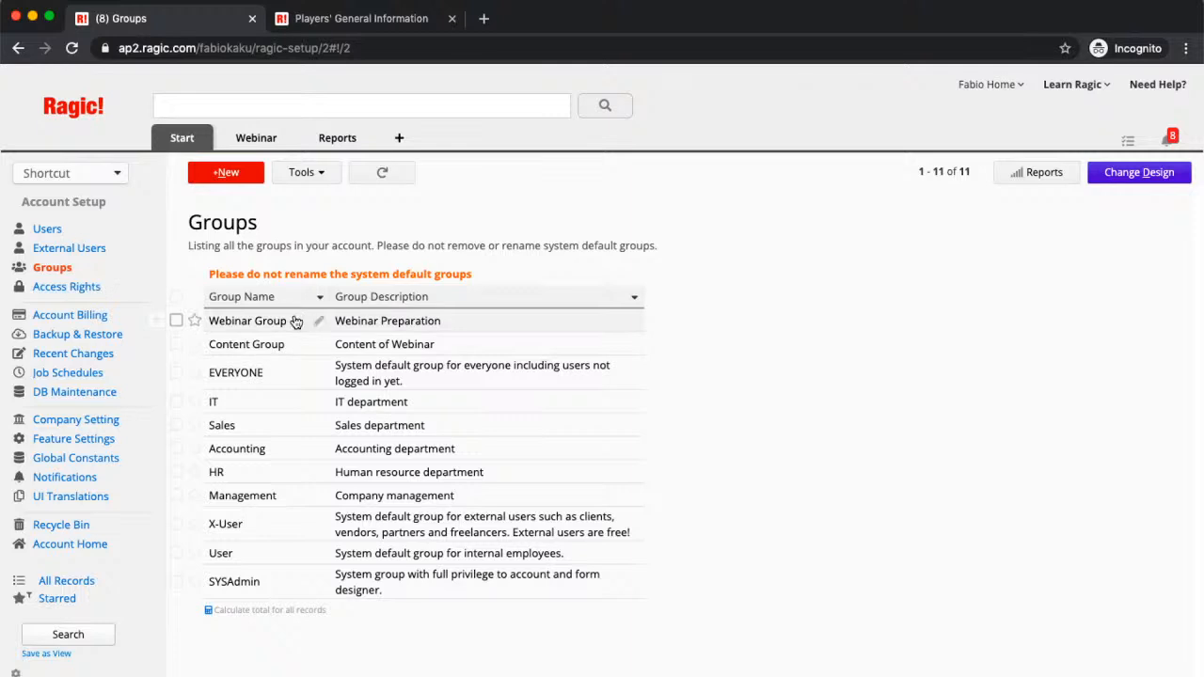
left_click(101, 292)
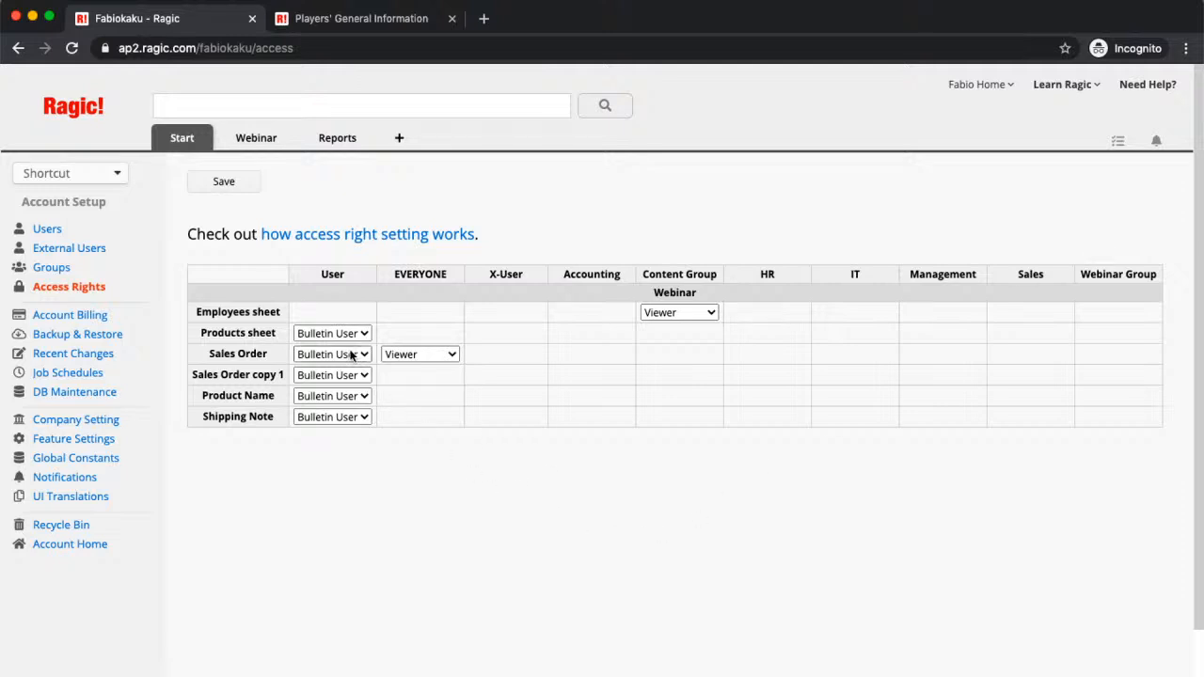
left_click(337, 312)
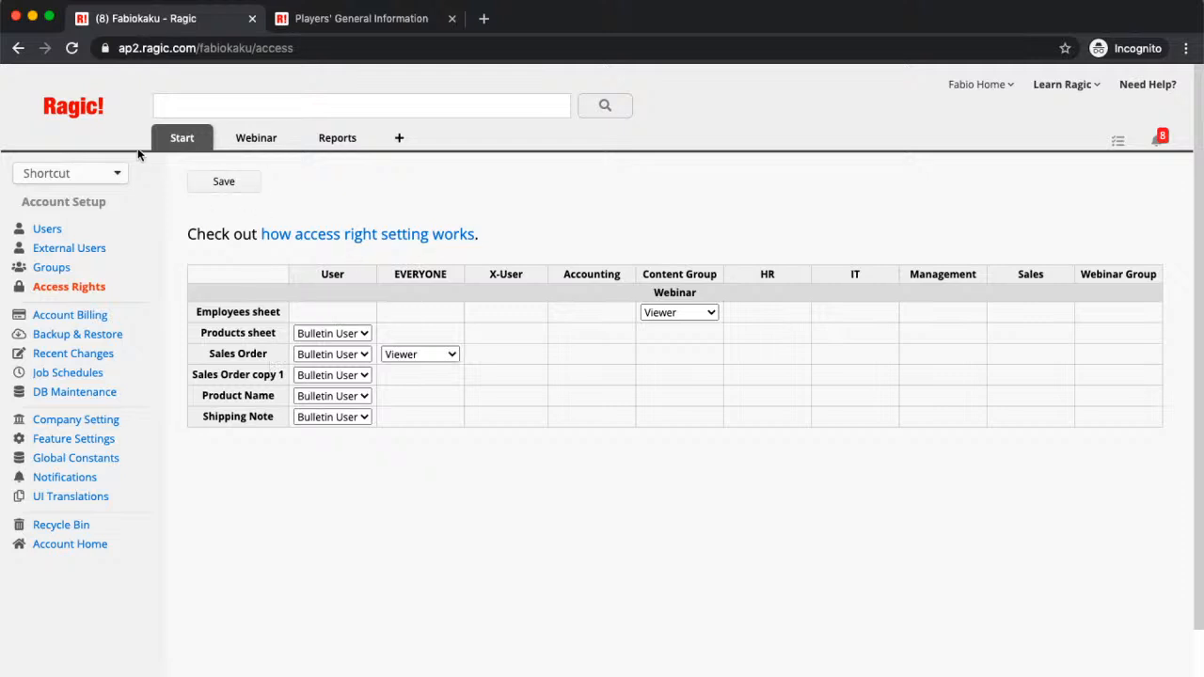
Step: Go to Feature Access Settings and scroll through which groups may use each feature
mouse_move(171, 143)
left_click(64, 439)
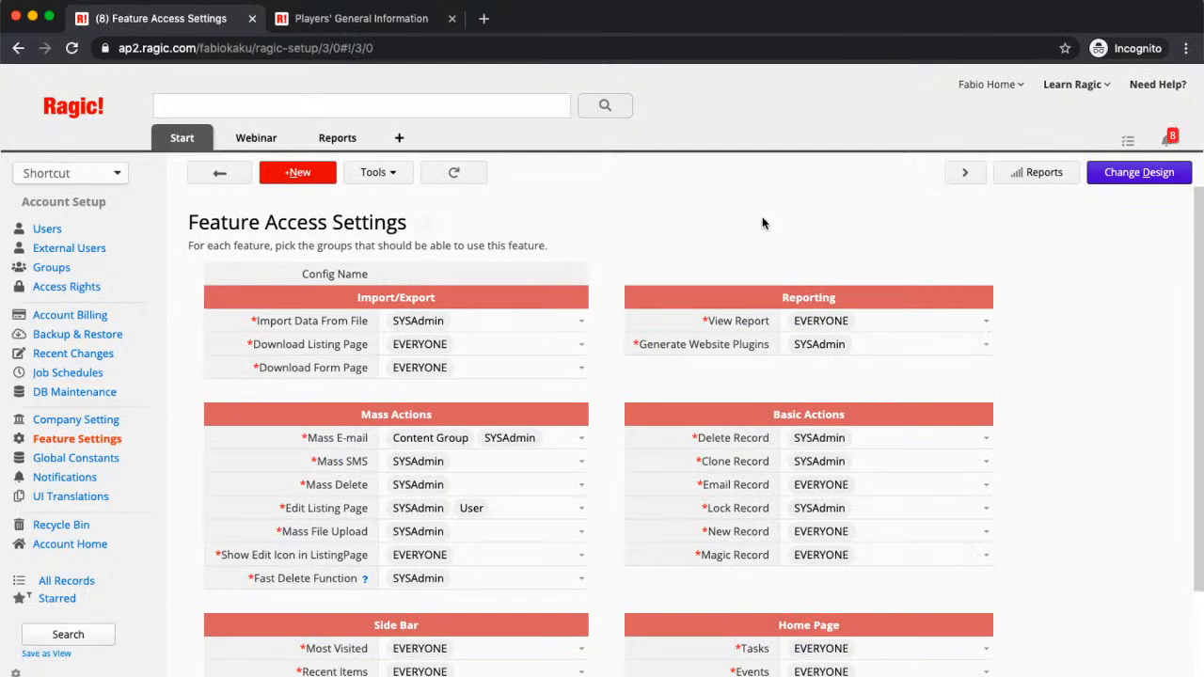
scroll(763, 223, "down", 1)
scroll(763, 223, "down", 1)
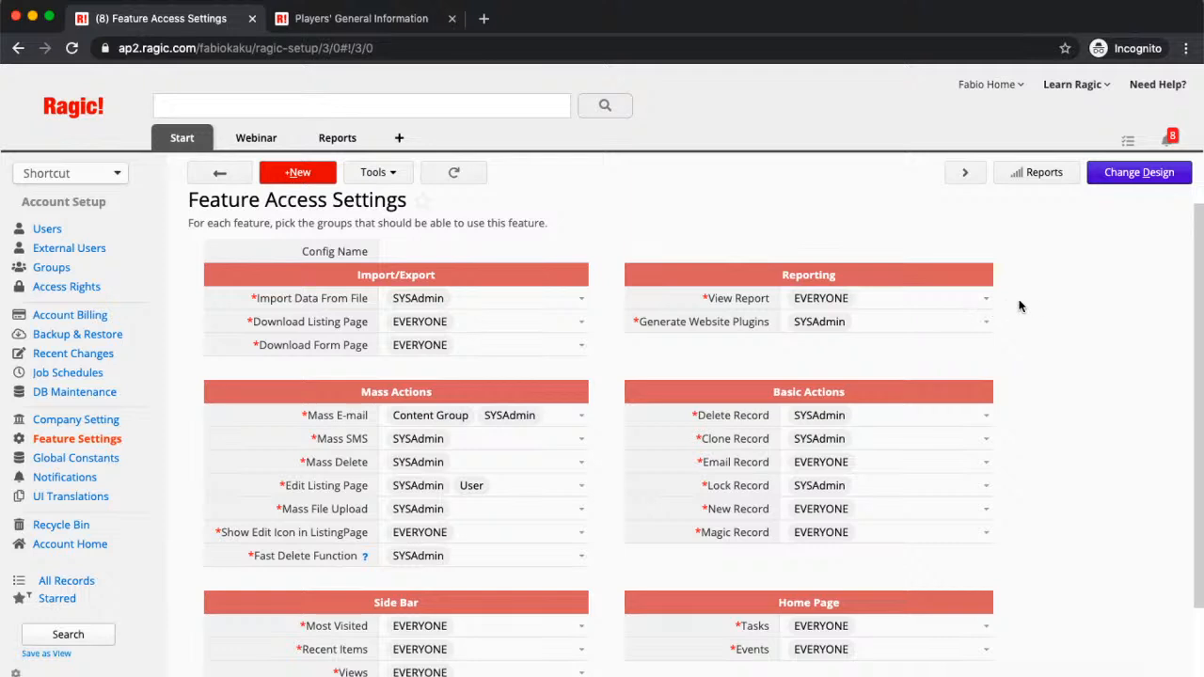
scroll(1087, 310, "down", 1)
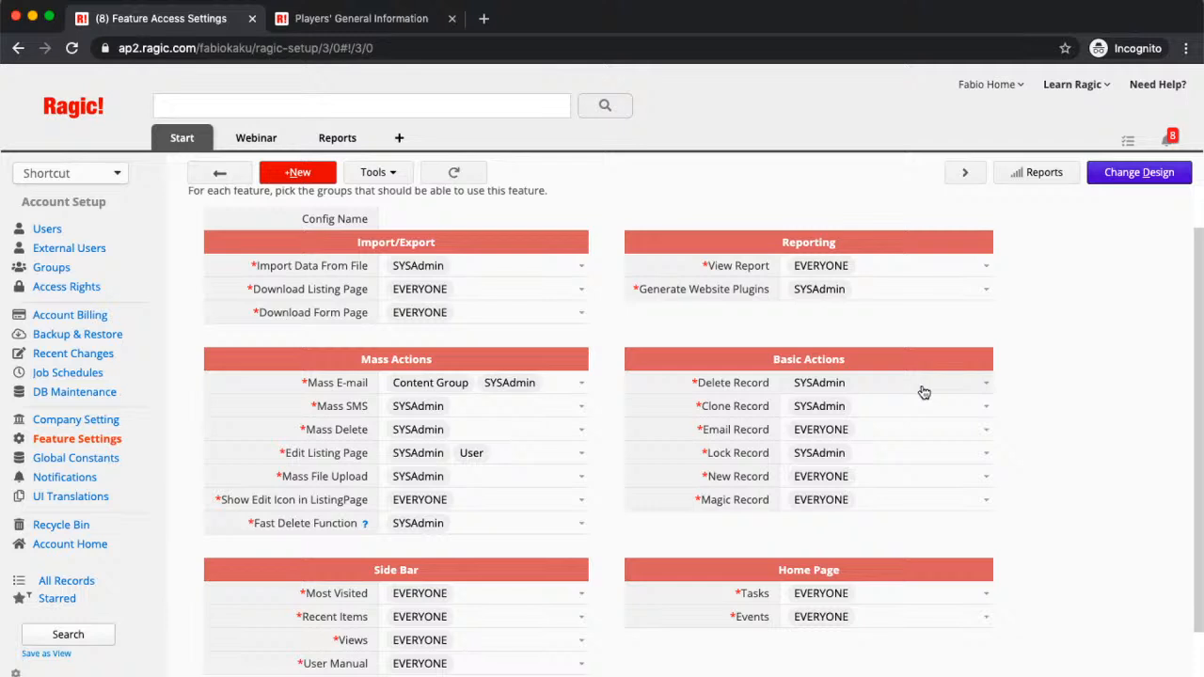
Step: Add the User group to Delete Record alongside SYSAdmin, save, and reload the page
left_click(988, 387)
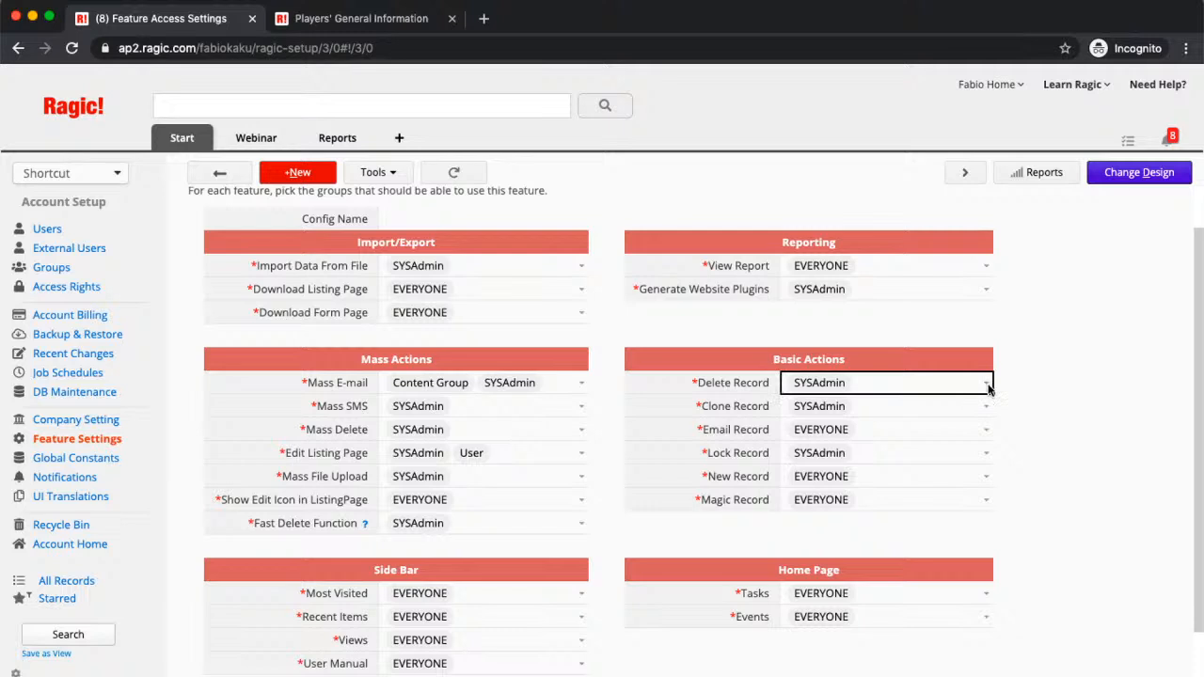
left_click(988, 388)
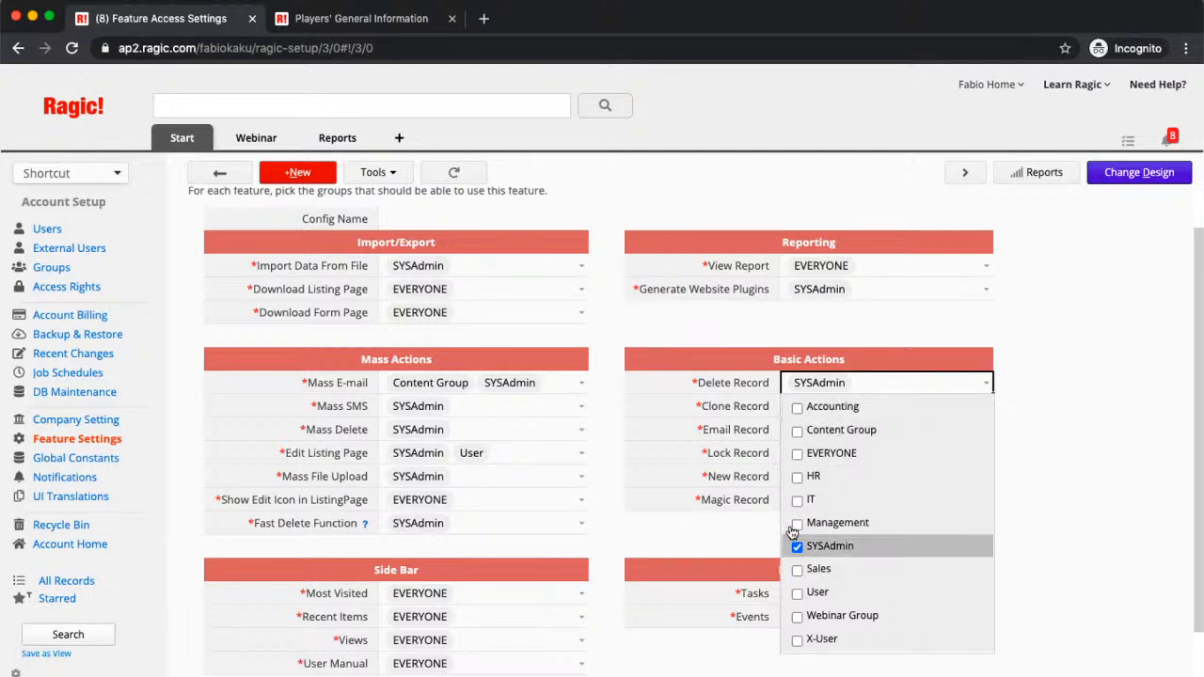
left_click(798, 592)
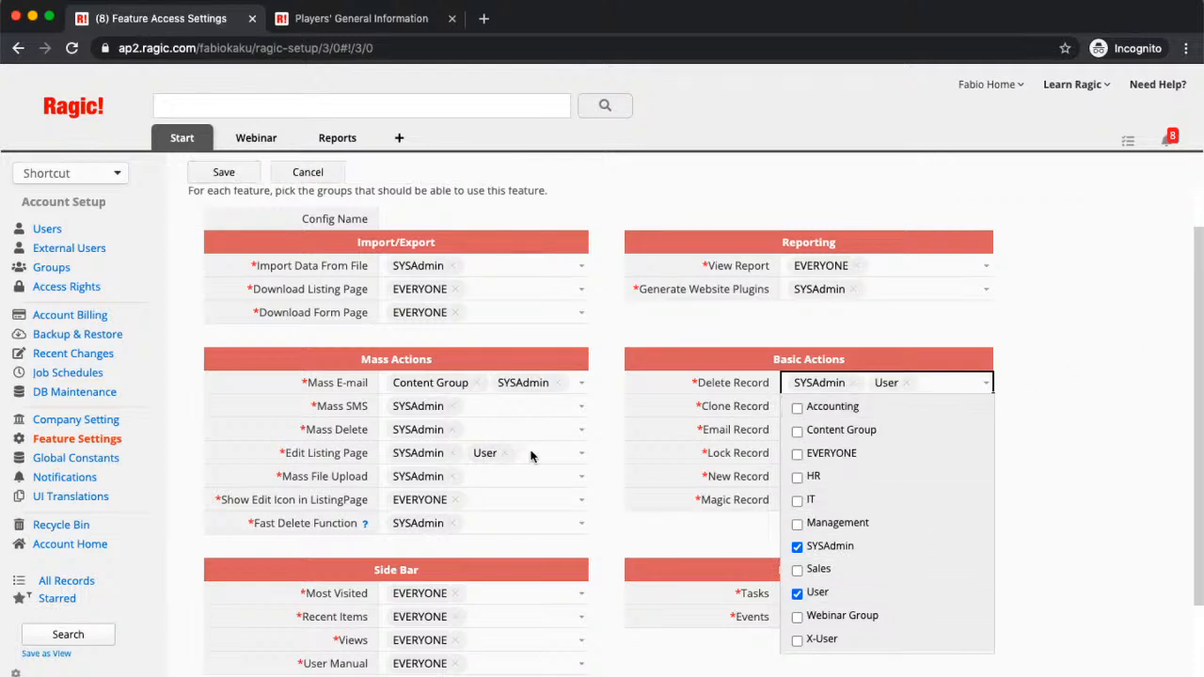
left_click(222, 174)
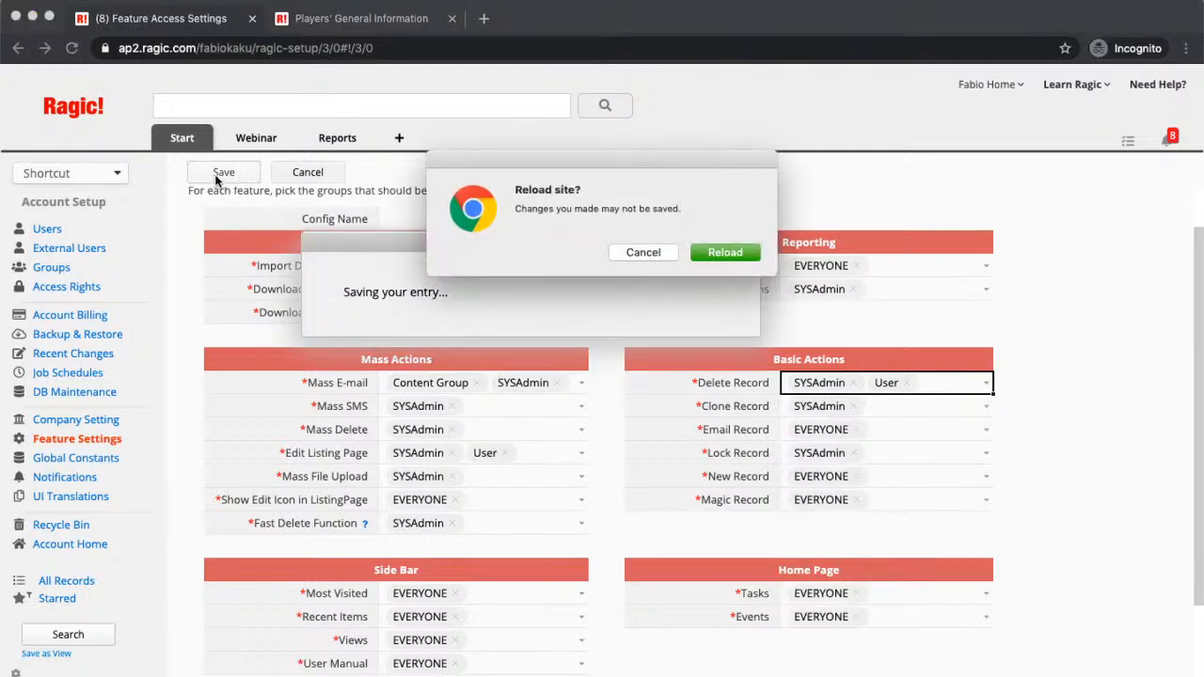
left_click(726, 252)
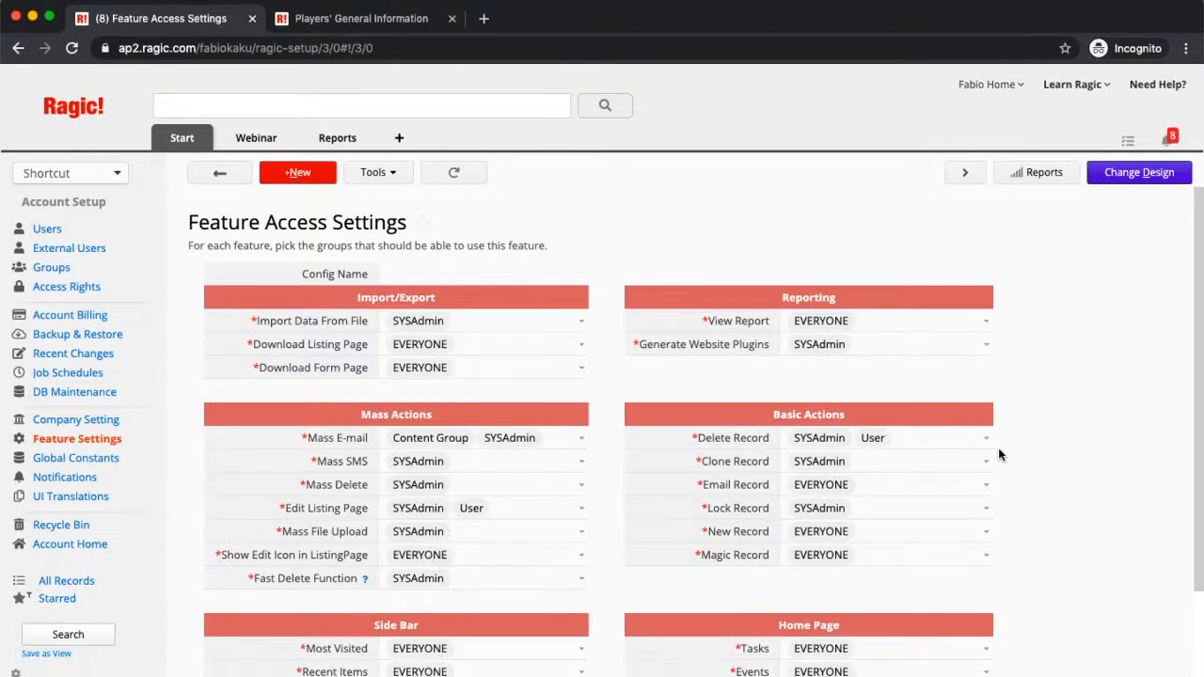
Step: Change Email Record access from EVERYONE to SYSAdmin only and save the feature access settings
scroll(999, 455, "down", 1)
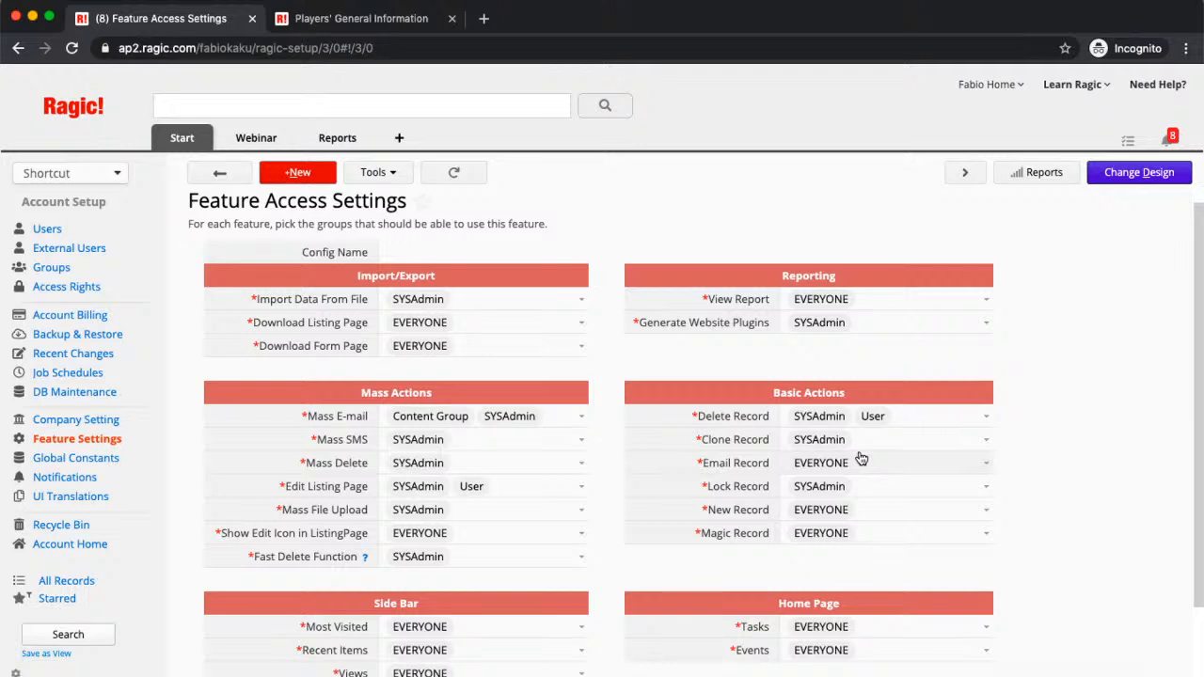
left_click(986, 462)
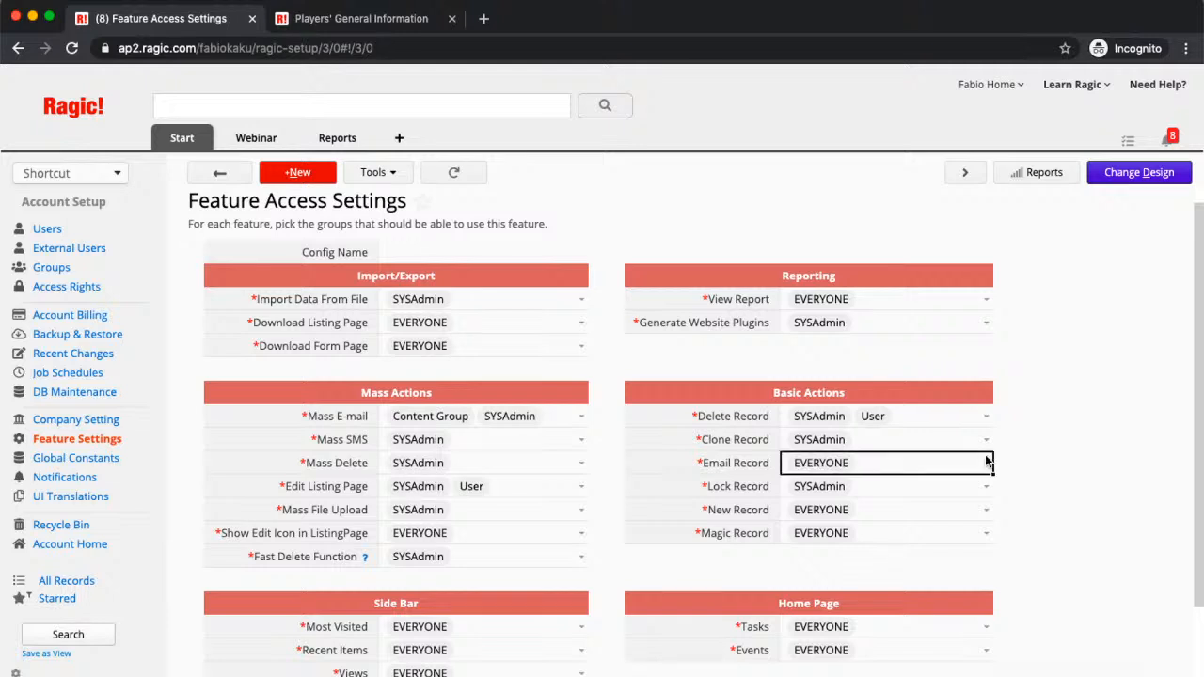
left_click(987, 462)
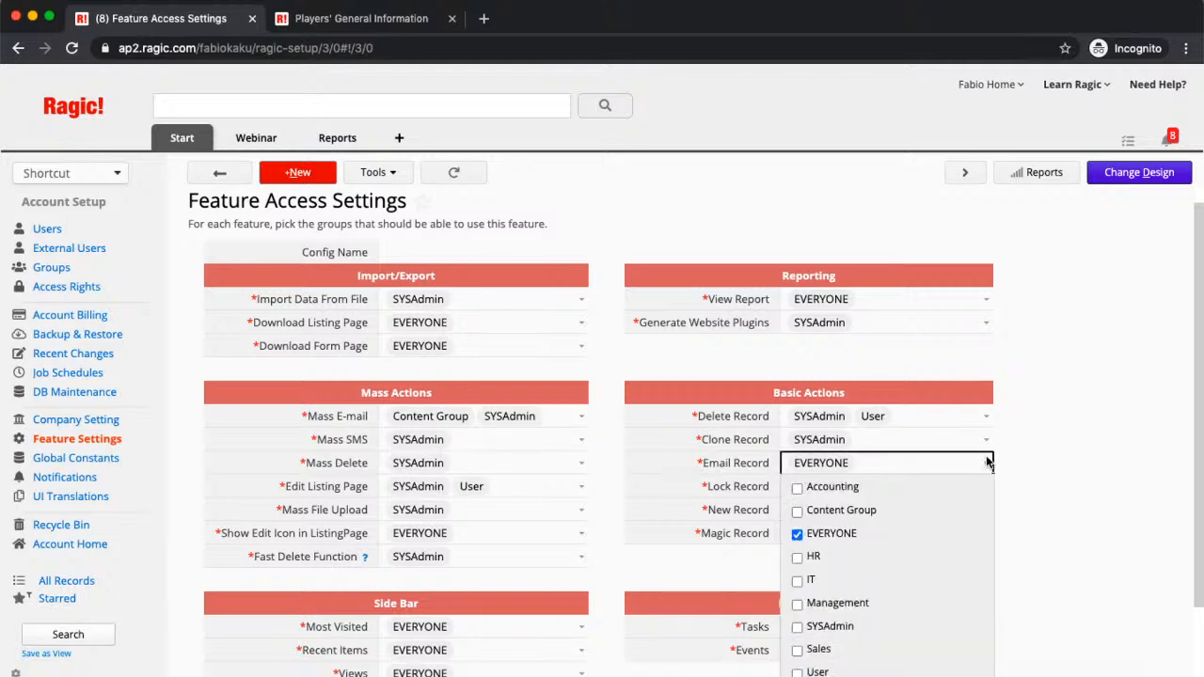
scroll(1119, 336, "down", 2)
left_click(986, 390)
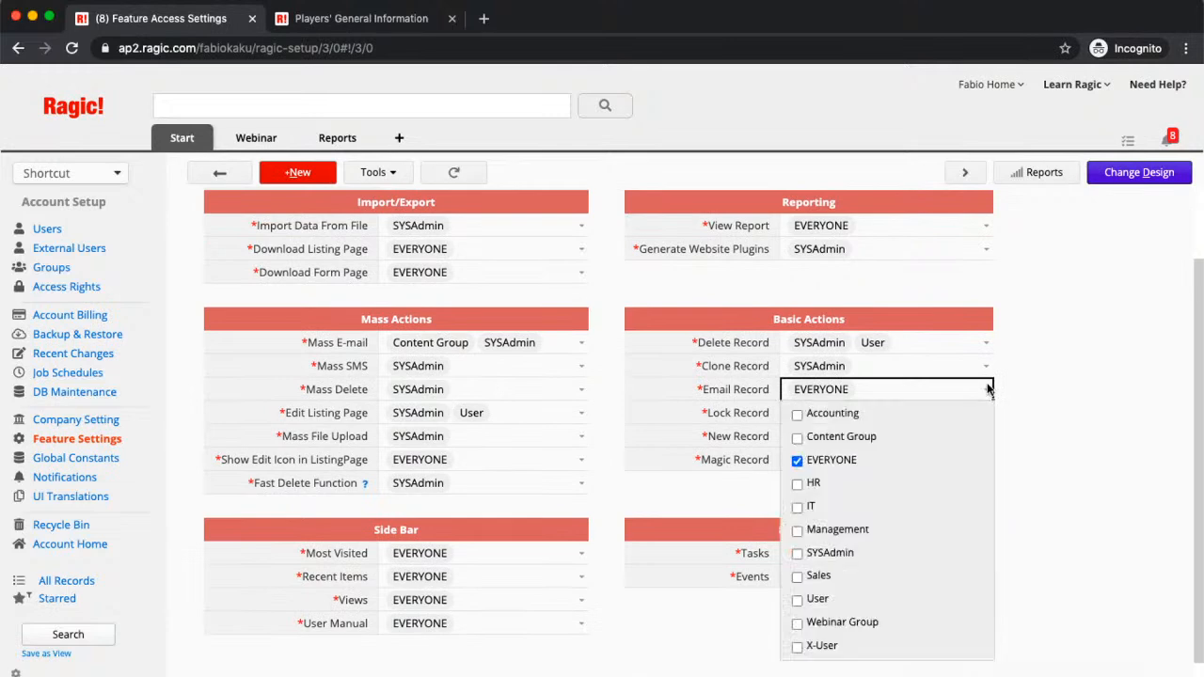
left_click(797, 460)
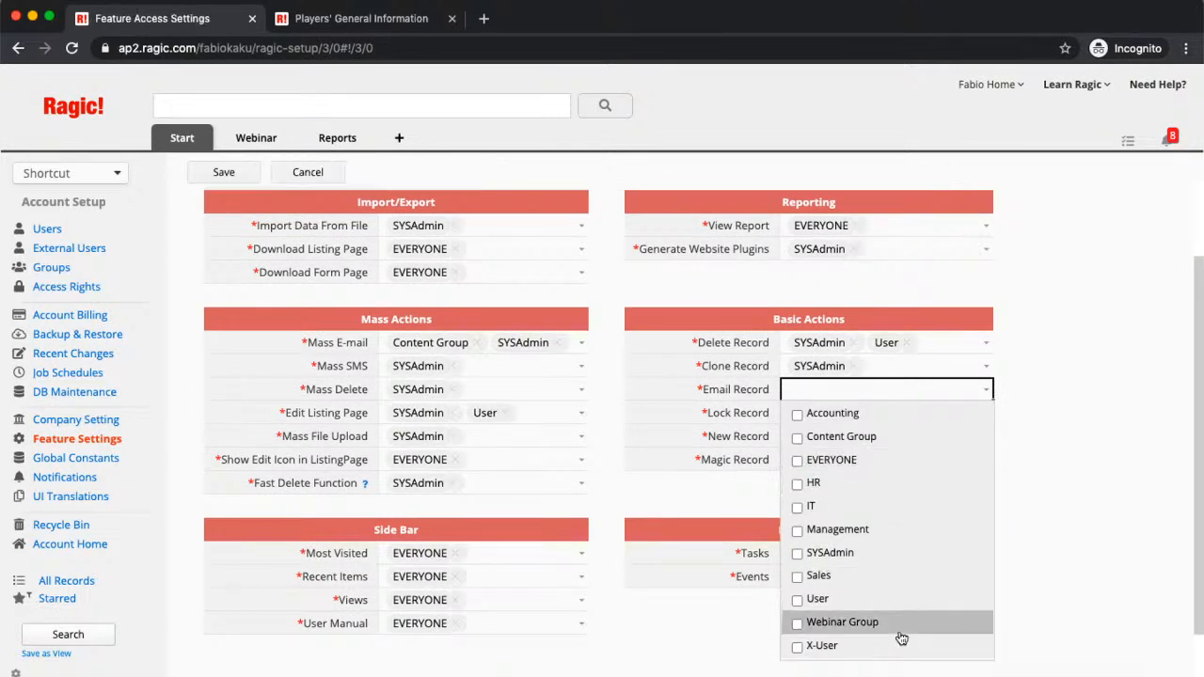
left_click(798, 554)
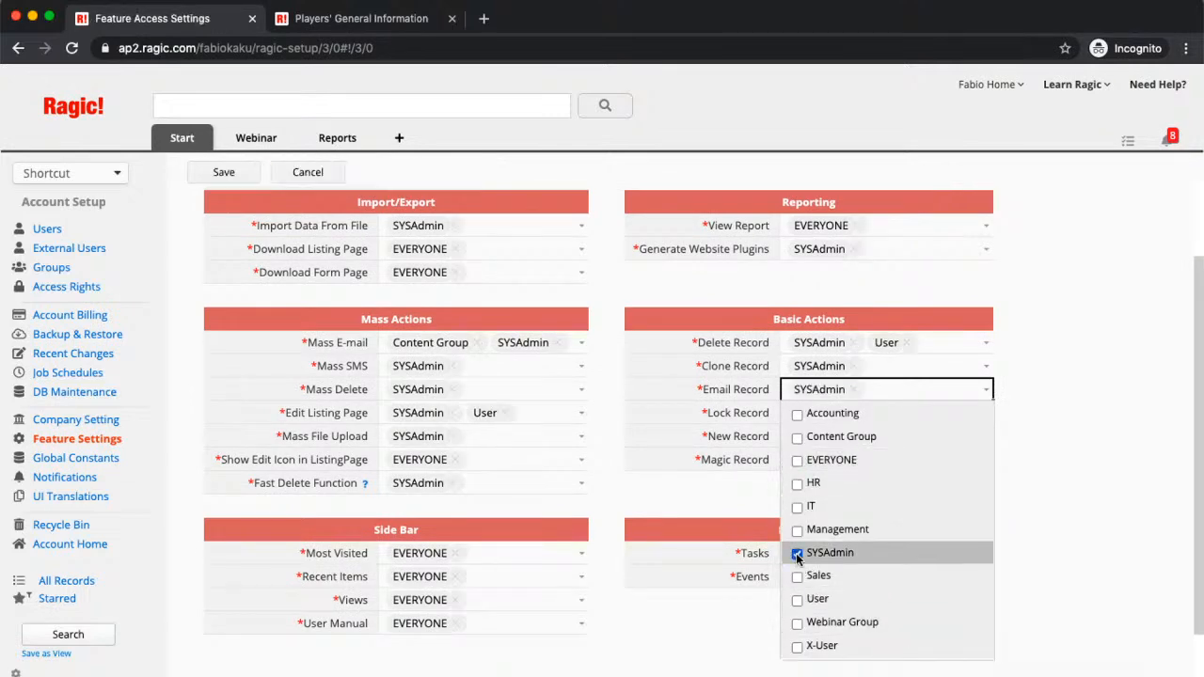
left_click(231, 176)
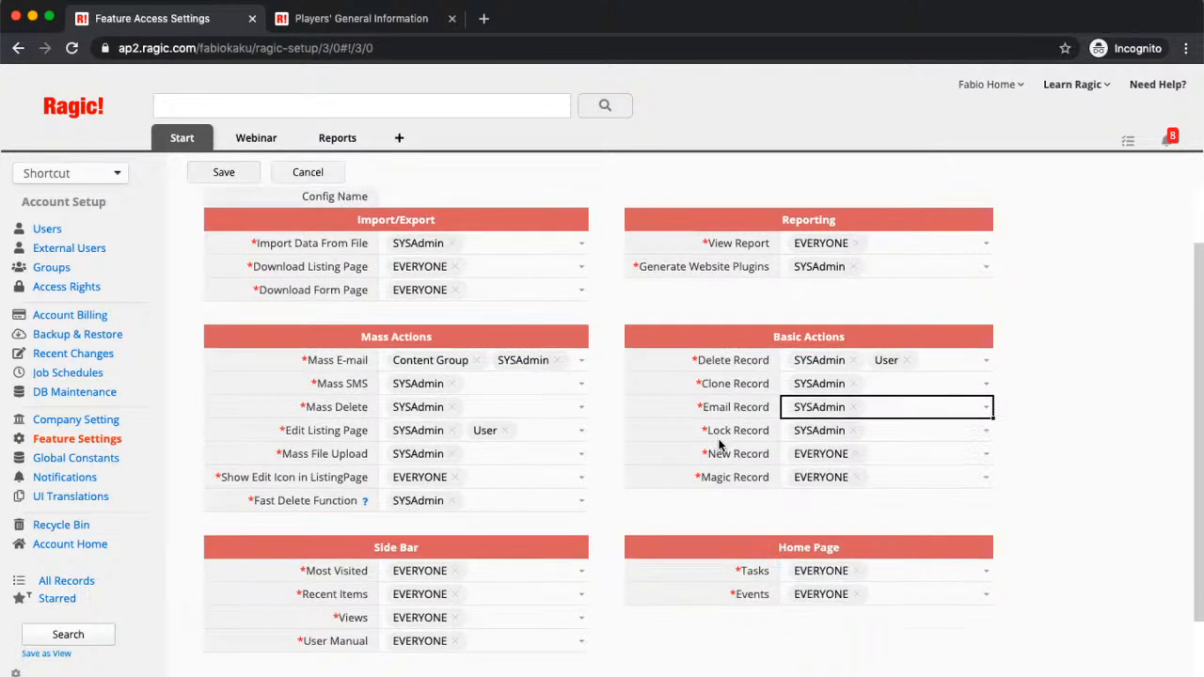
left_click(222, 174)
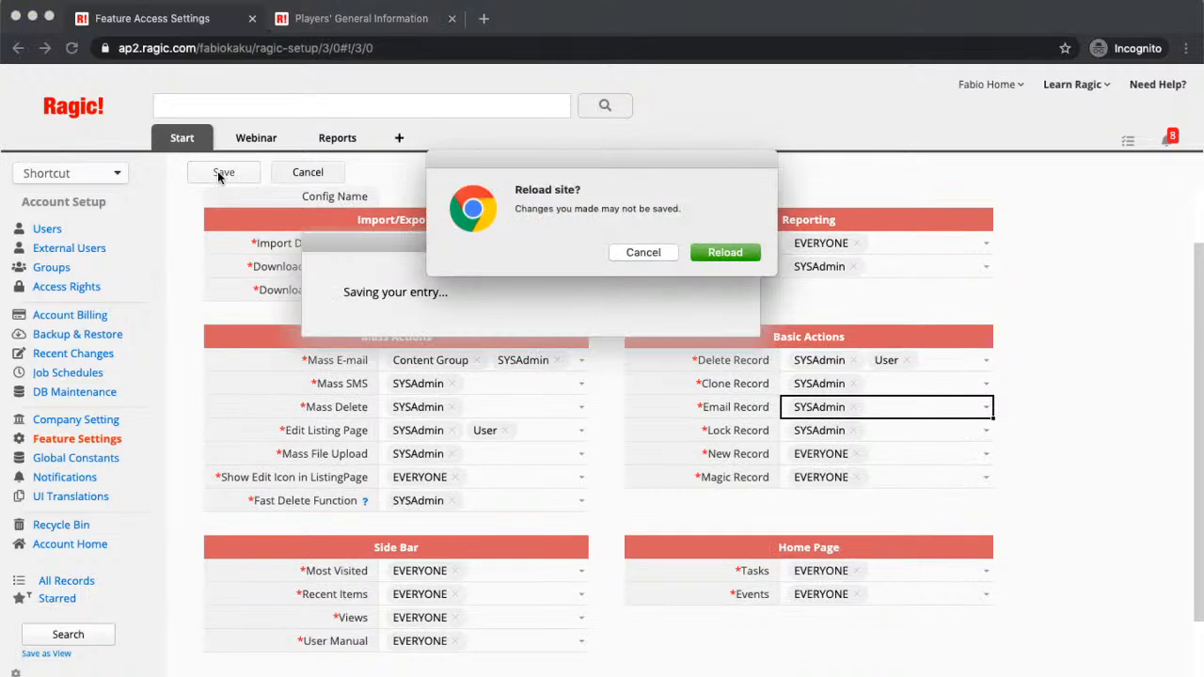
Step: Reload the page after saving and bring up the Webinar tab's sheet list
left_click(736, 251)
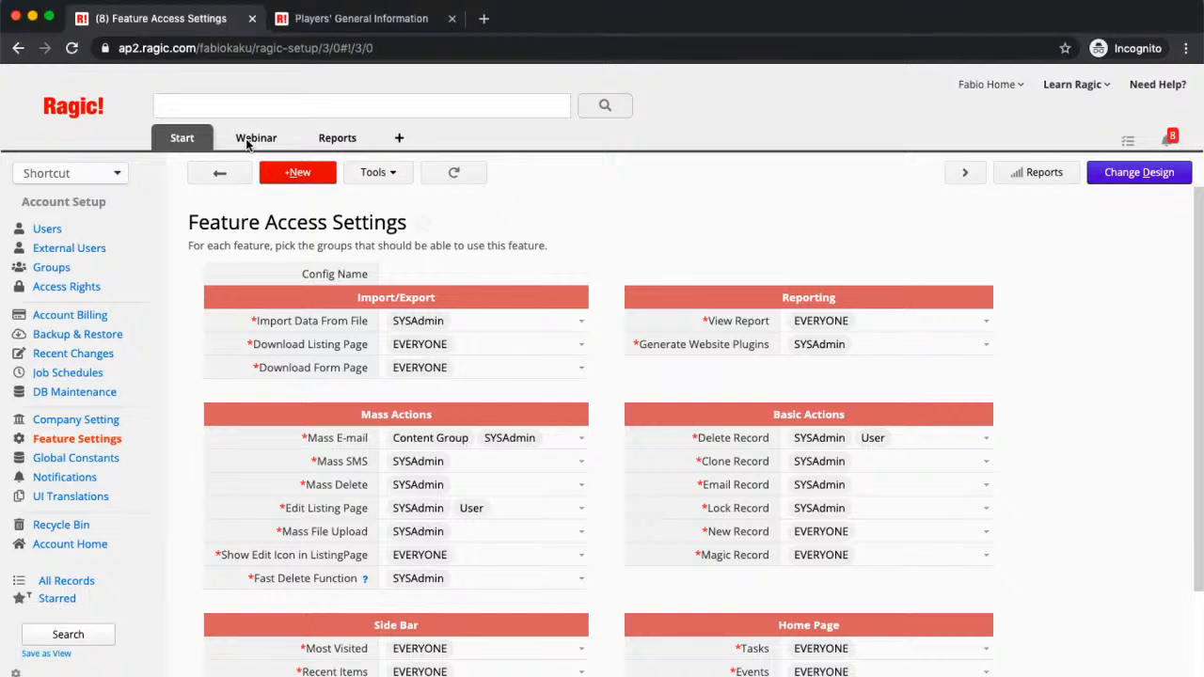
mouse_move(256, 141)
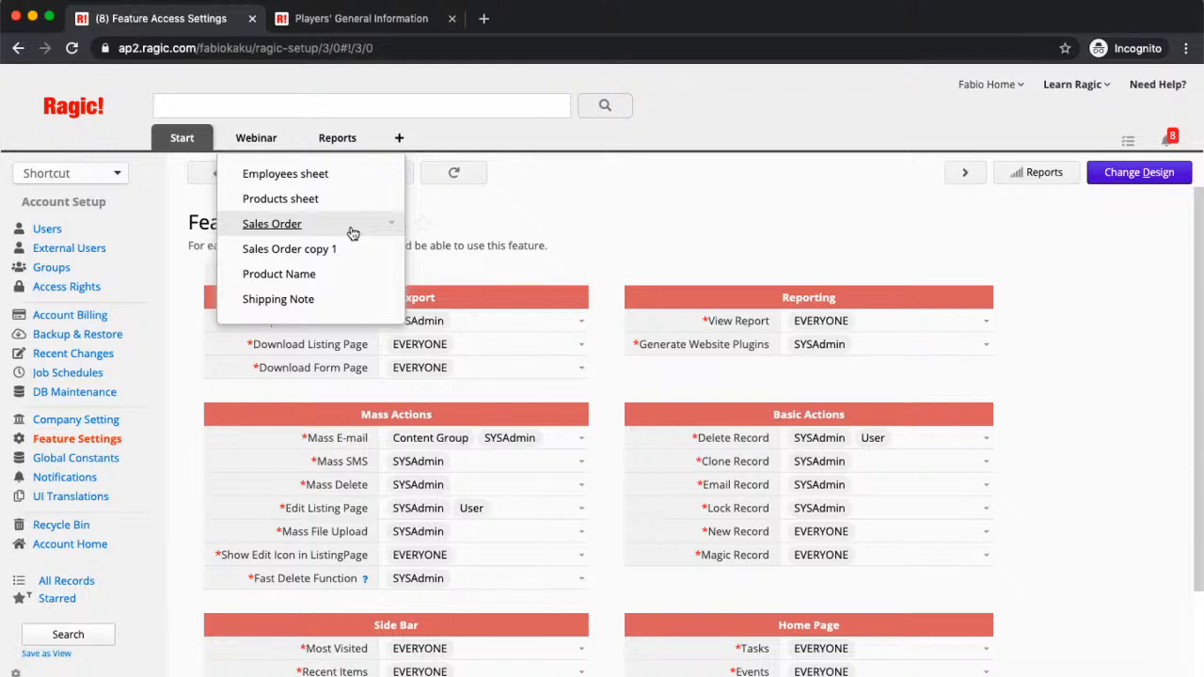
Step: Open the Sales Order sheet's SO-00002 record and scroll through its employee, client and product details
left_click(272, 224)
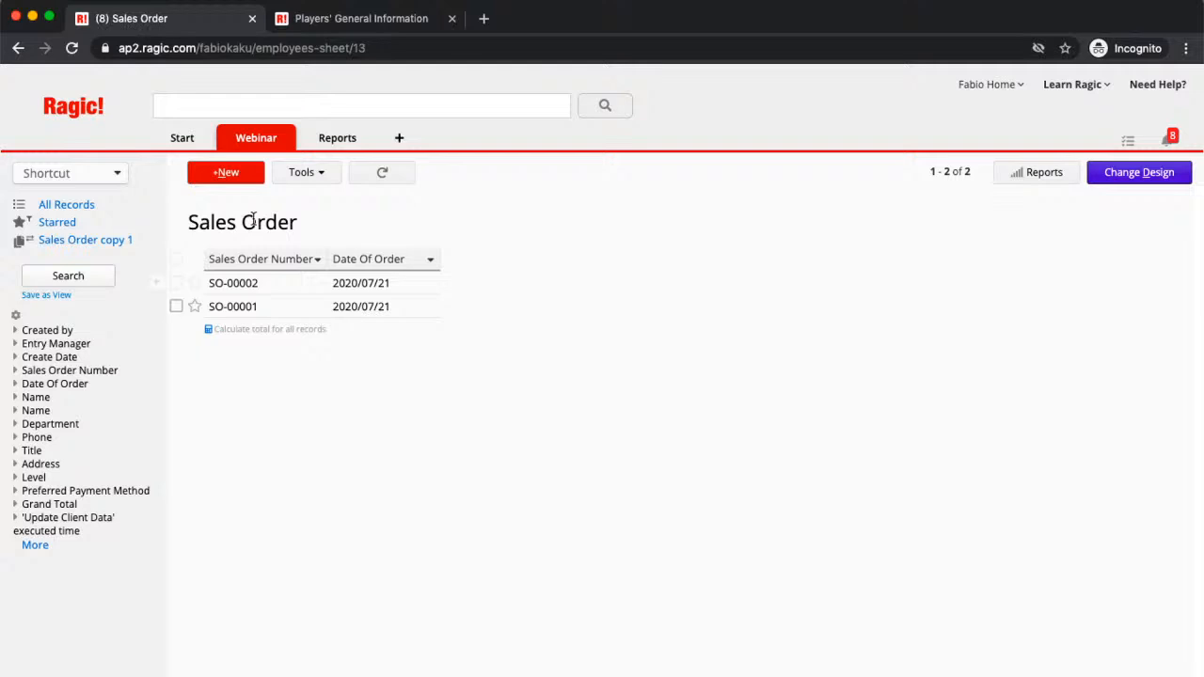
left_click(276, 286)
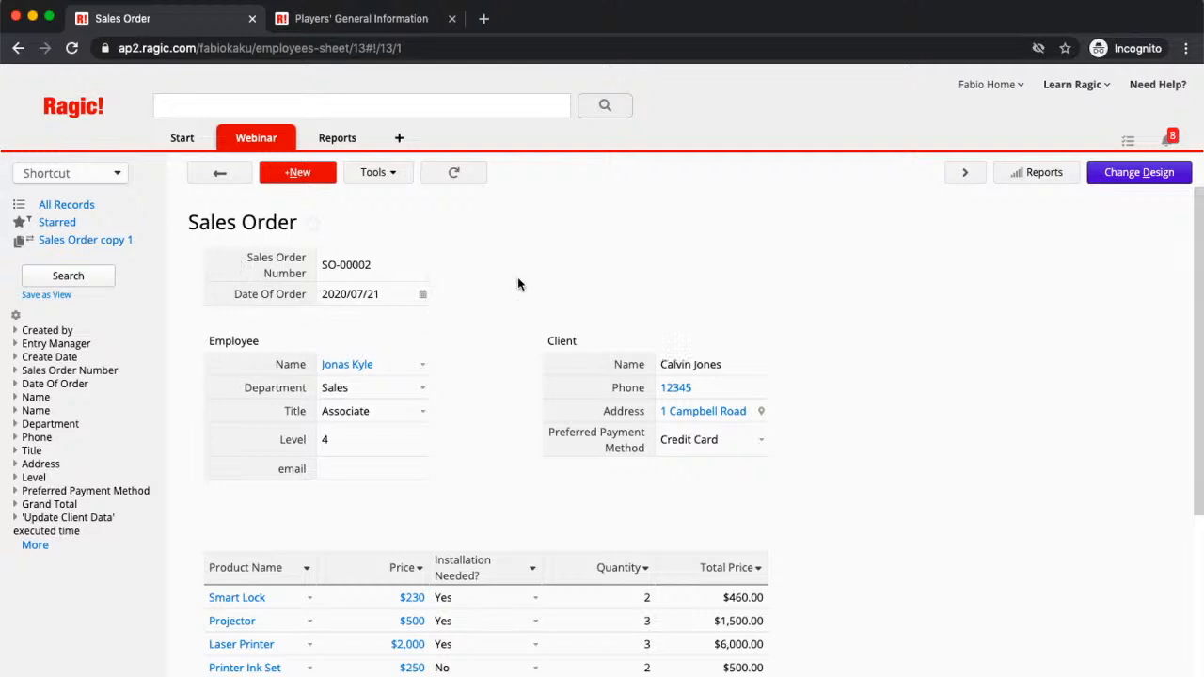
scroll(585, 286, "down", 2)
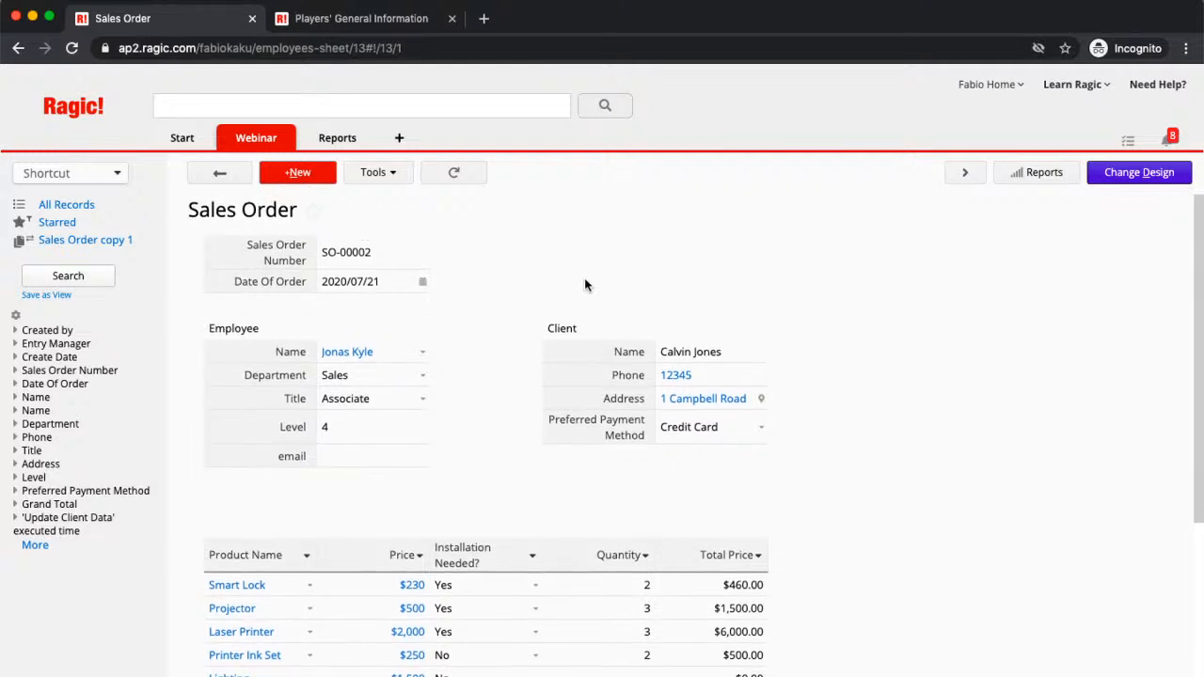
scroll(584, 285, "up", 1)
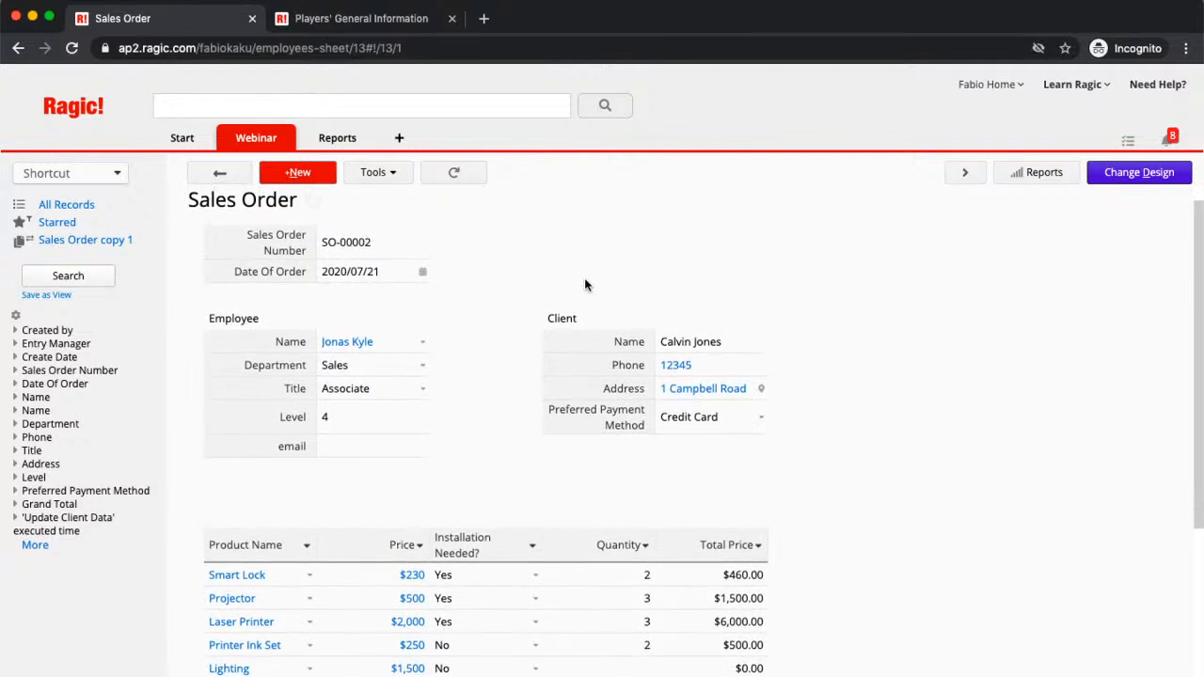
scroll(584, 285, "up", 2)
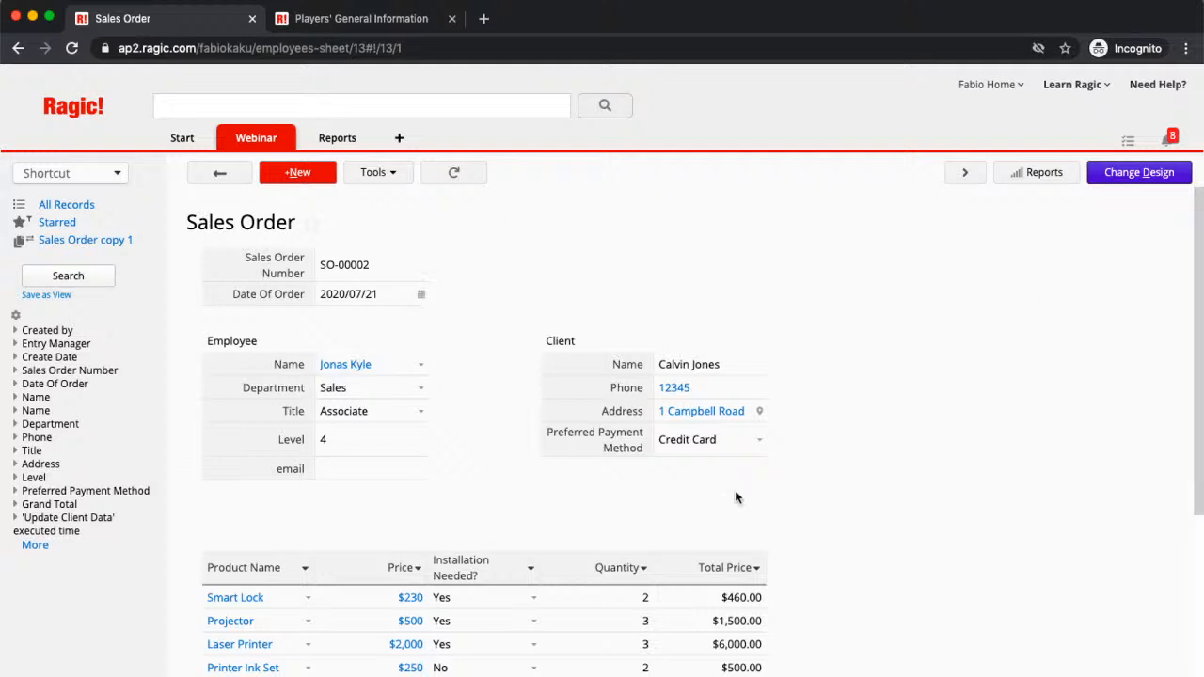
scroll(620, 420, "down", 2)
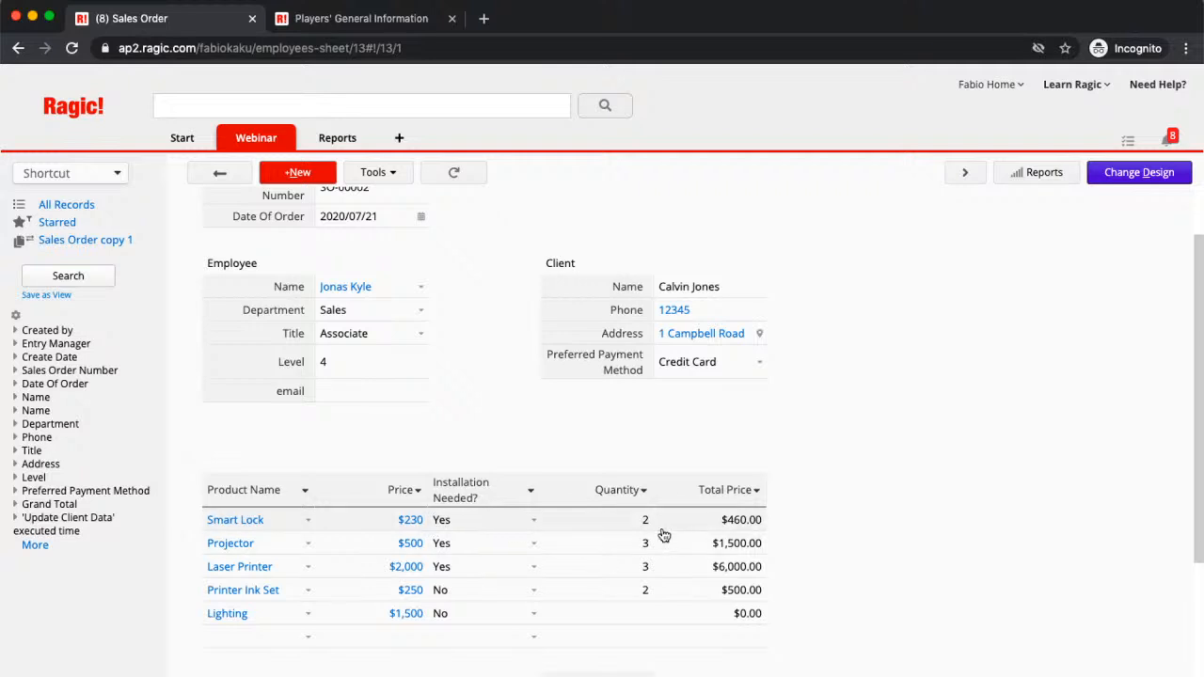
scroll(833, 564, "up", 2)
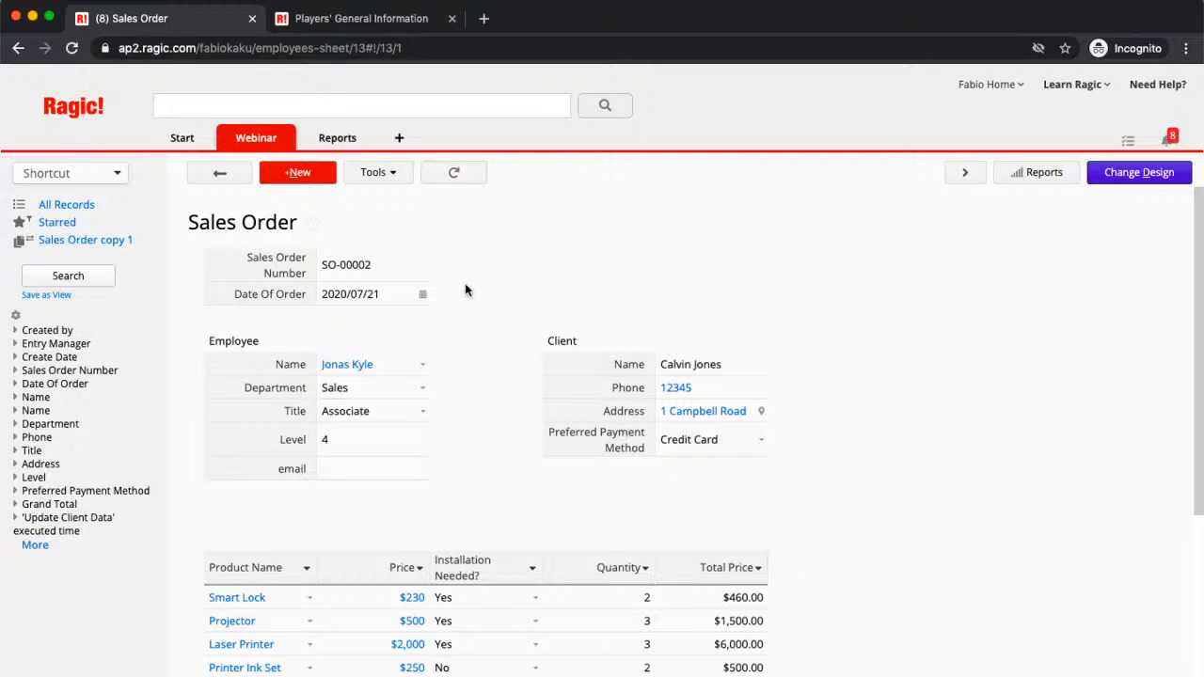
scroll(464, 311, "down", 2)
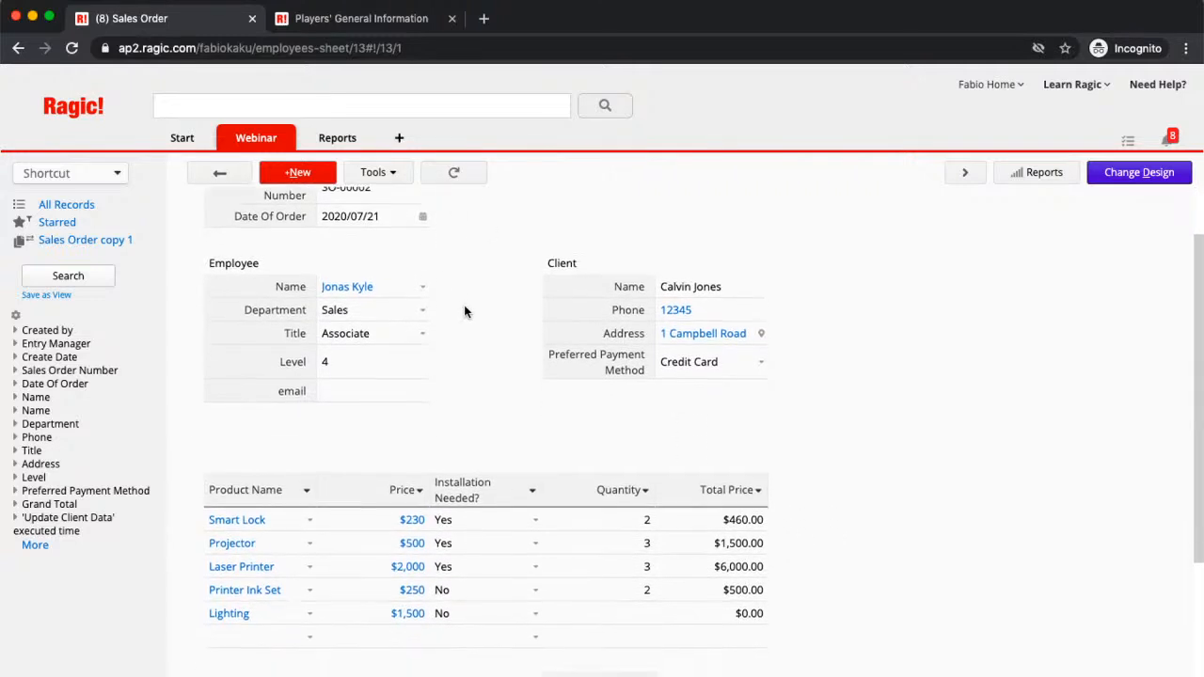
scroll(417, 315, "up", 2)
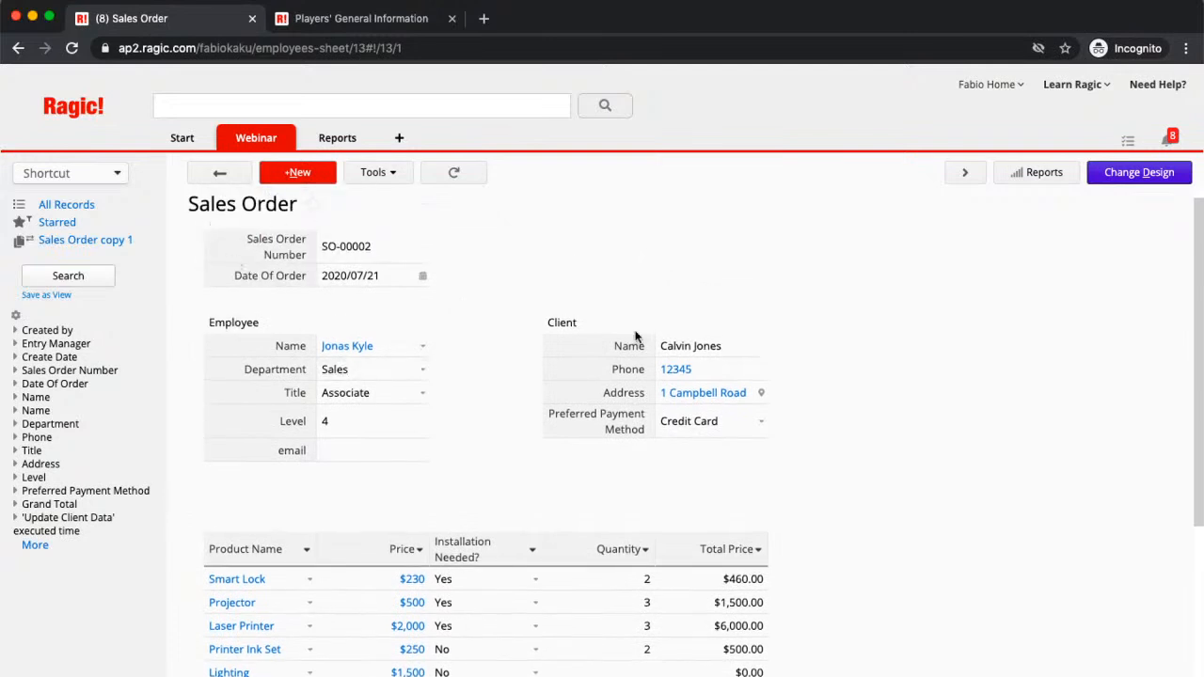
scroll(824, 602, "down", 4)
scroll(236, 470, "up", 2)
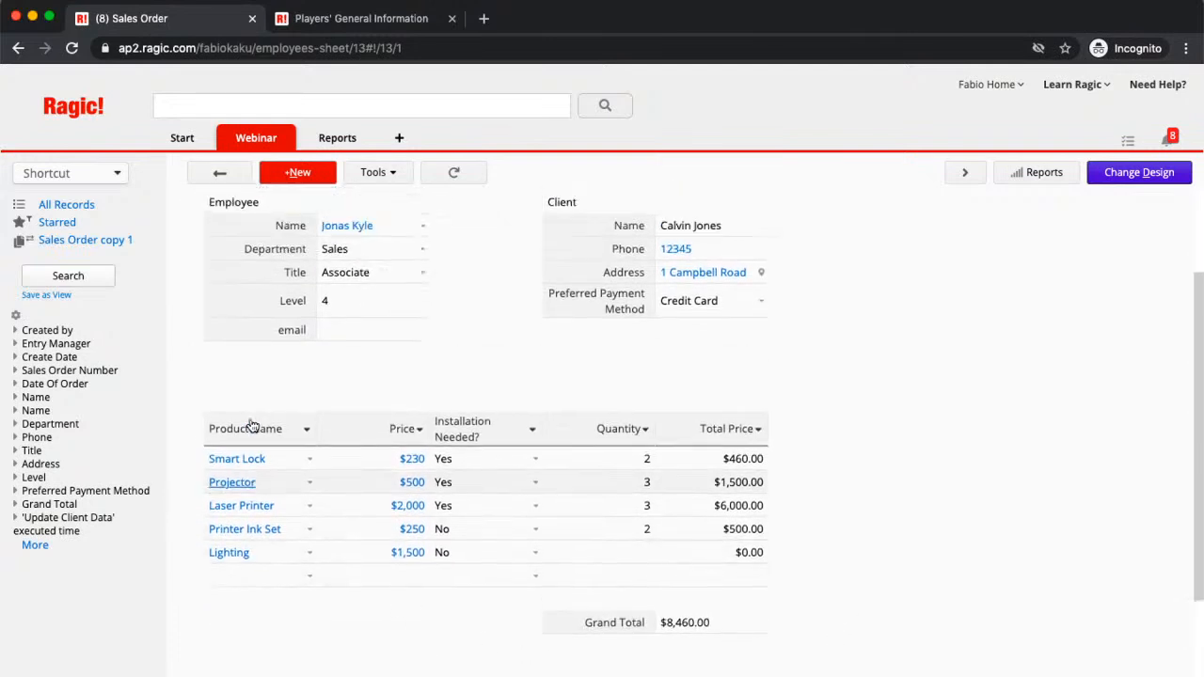
scroll(252, 345, "up", 3)
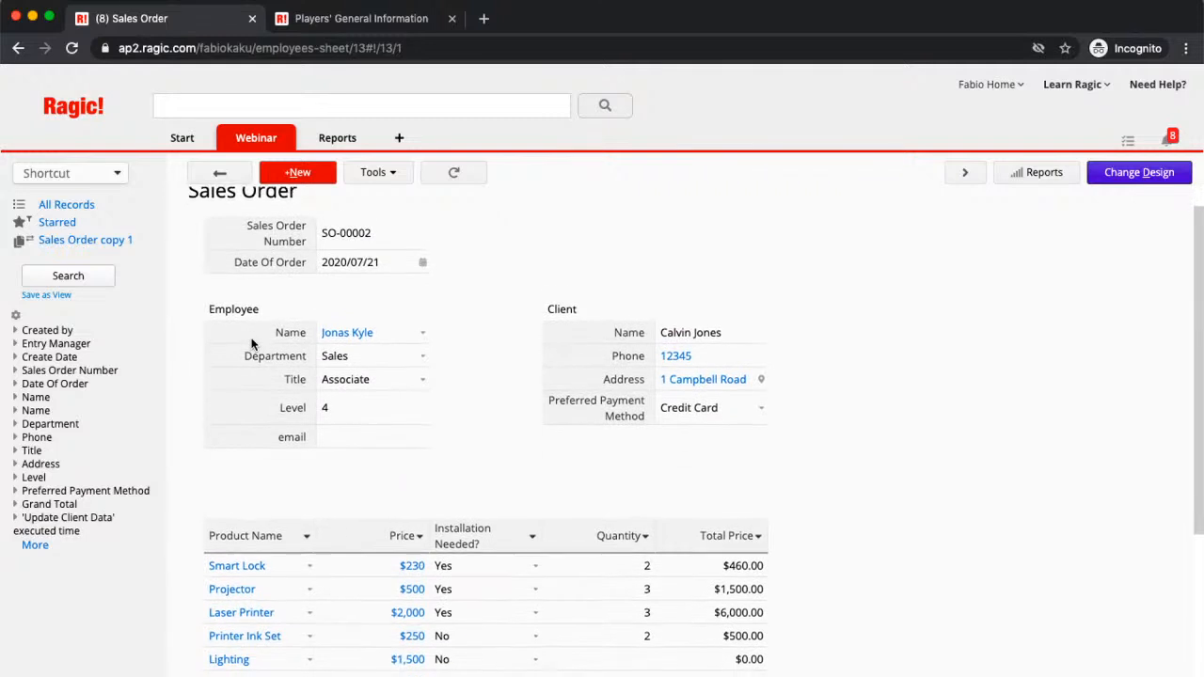
scroll(252, 344, "down", 1)
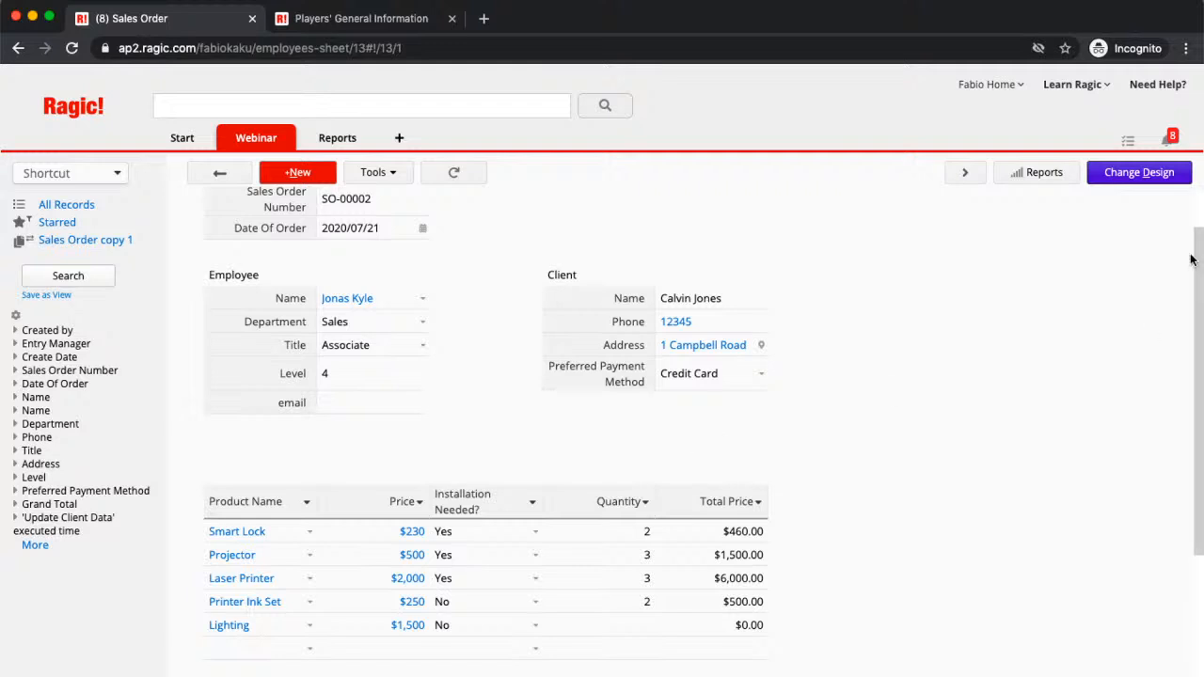
Step: Put the Sales Order sheet into Design Mode and choose Form Tools > Multiple versions
left_click(1142, 175)
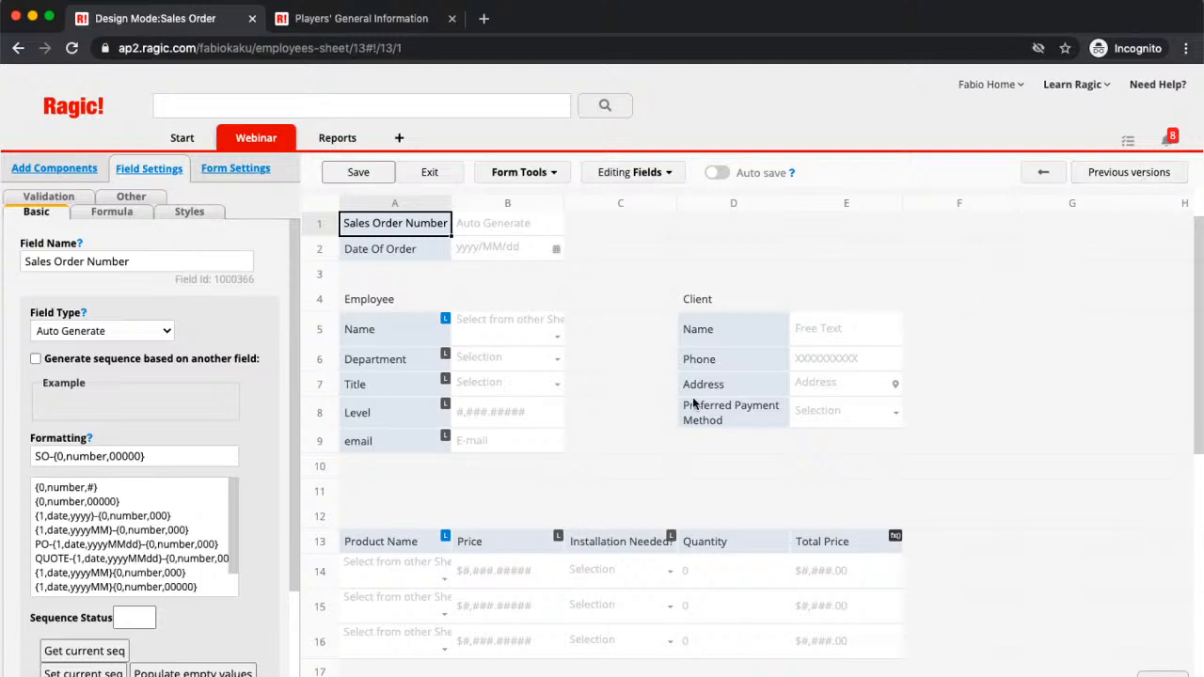
scroll(694, 404, "up", 1)
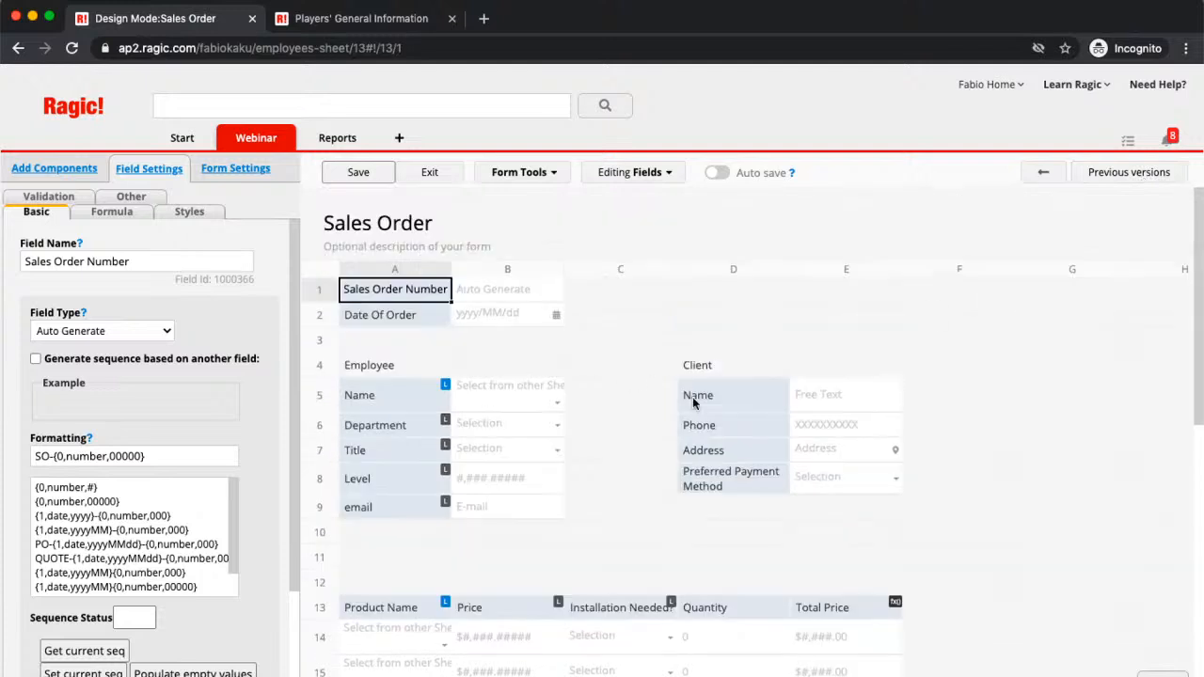
left_click(542, 174)
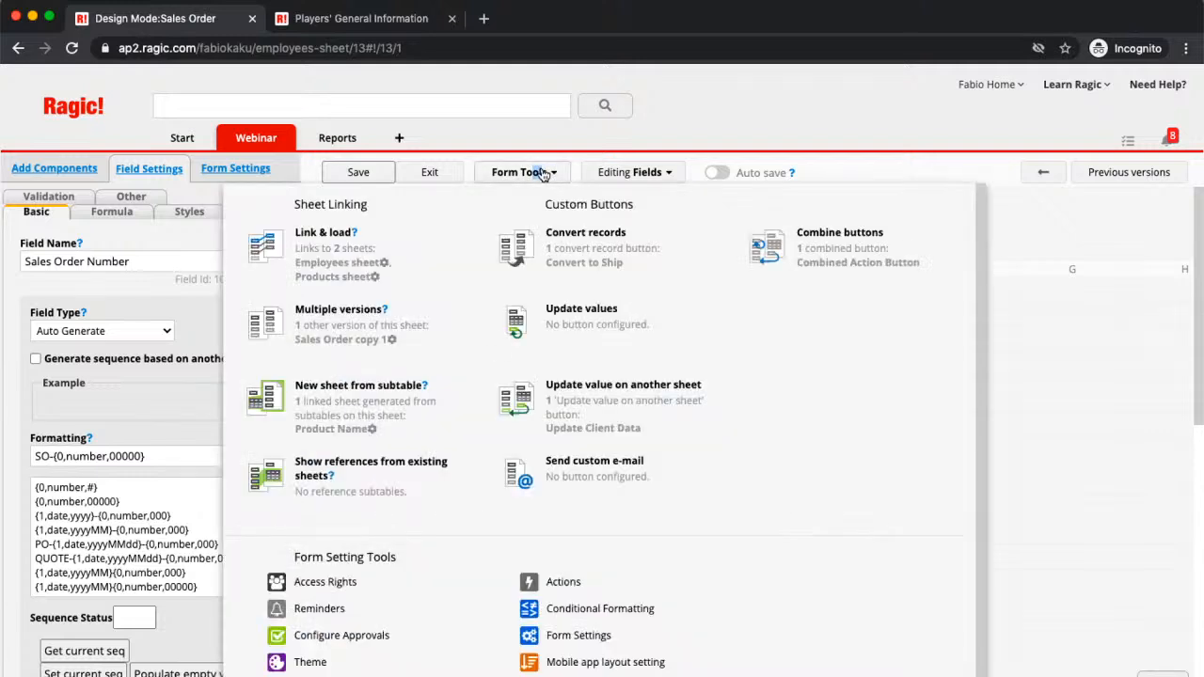
left_click(344, 317)
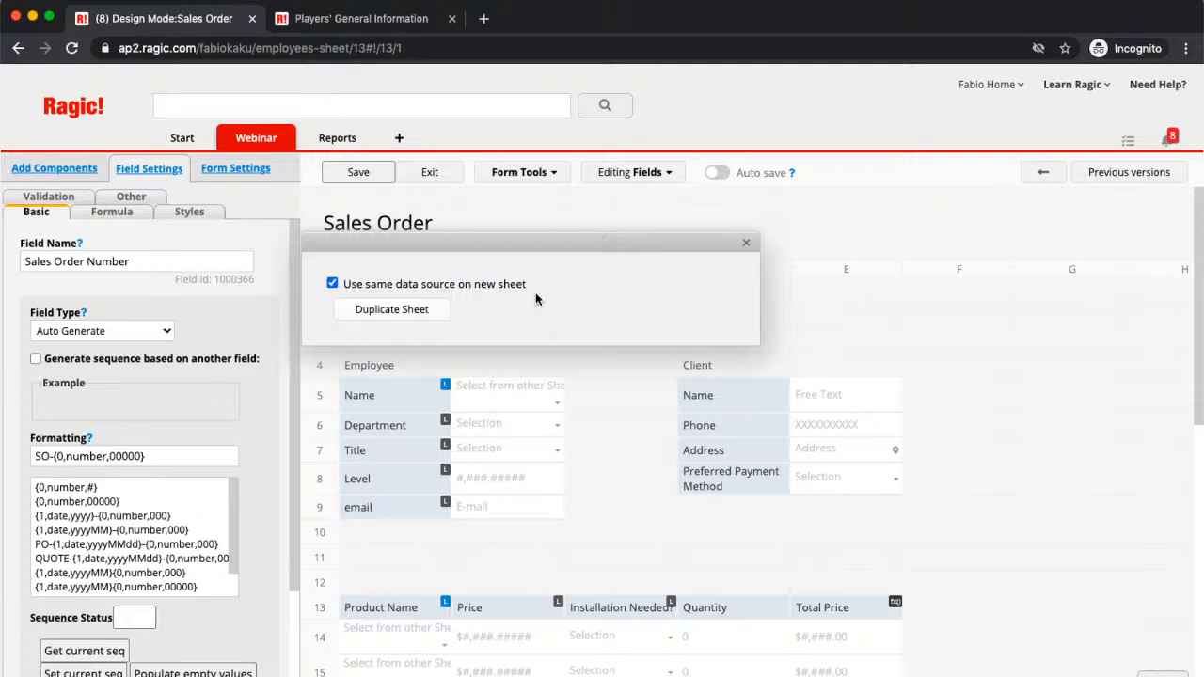
Step: Duplicate the sheet with the same data source, naming it 'Sales Order Multiple Version'
left_click(419, 310)
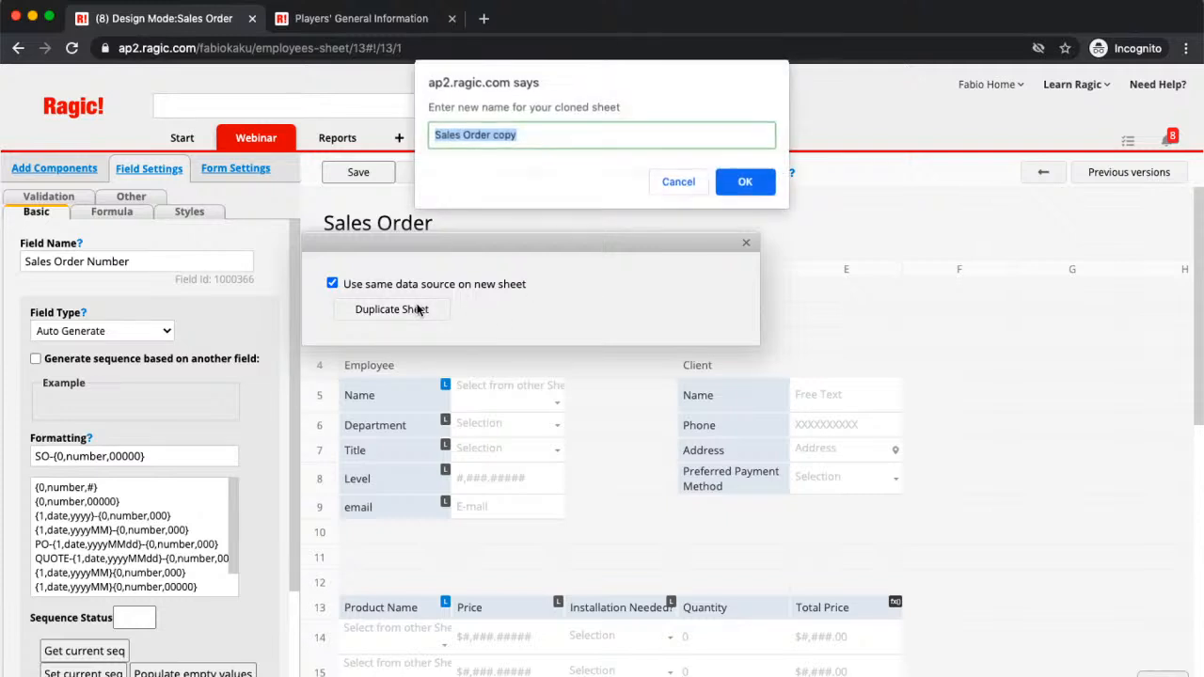
left_click(560, 143)
key("BackSpace")
key("BackSpace")
key("BackSpace")
key("BackSpace")
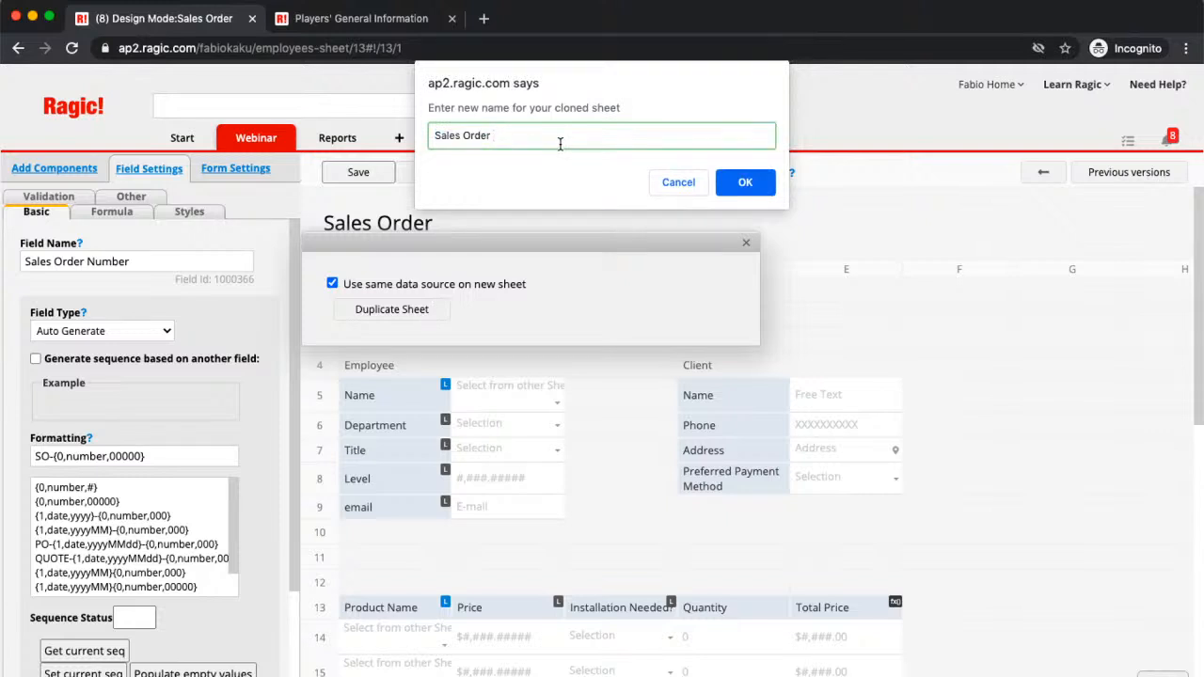
type("Multiple Version")
left_click(743, 184)
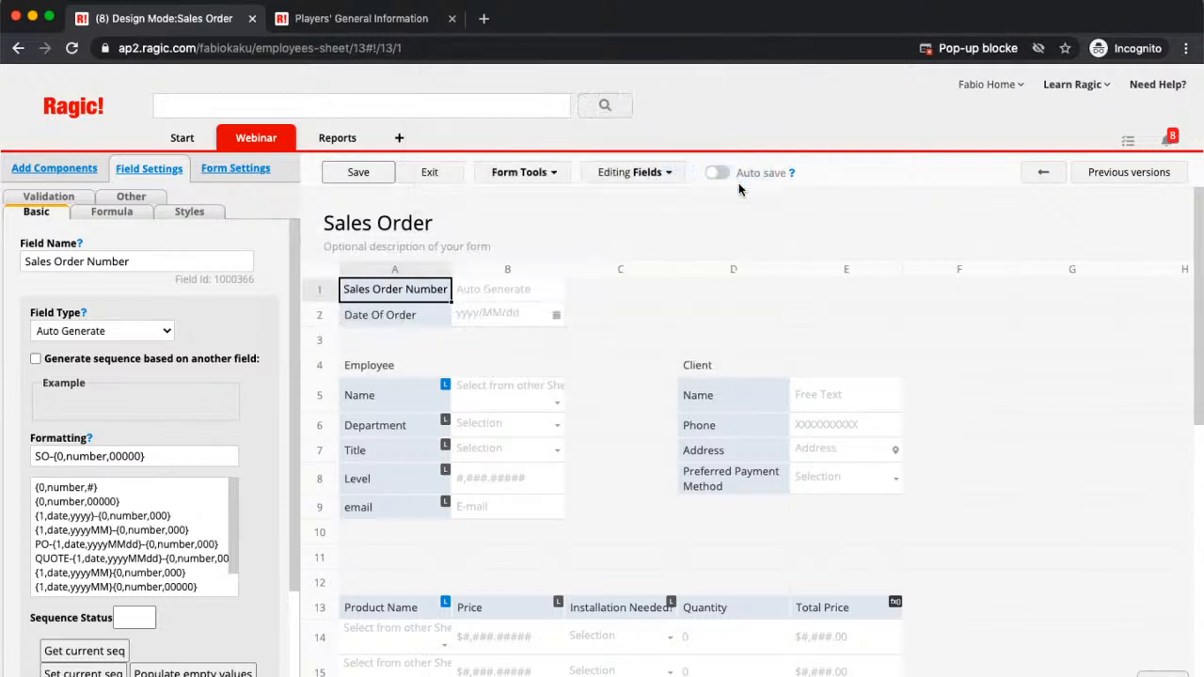
left_click(978, 48)
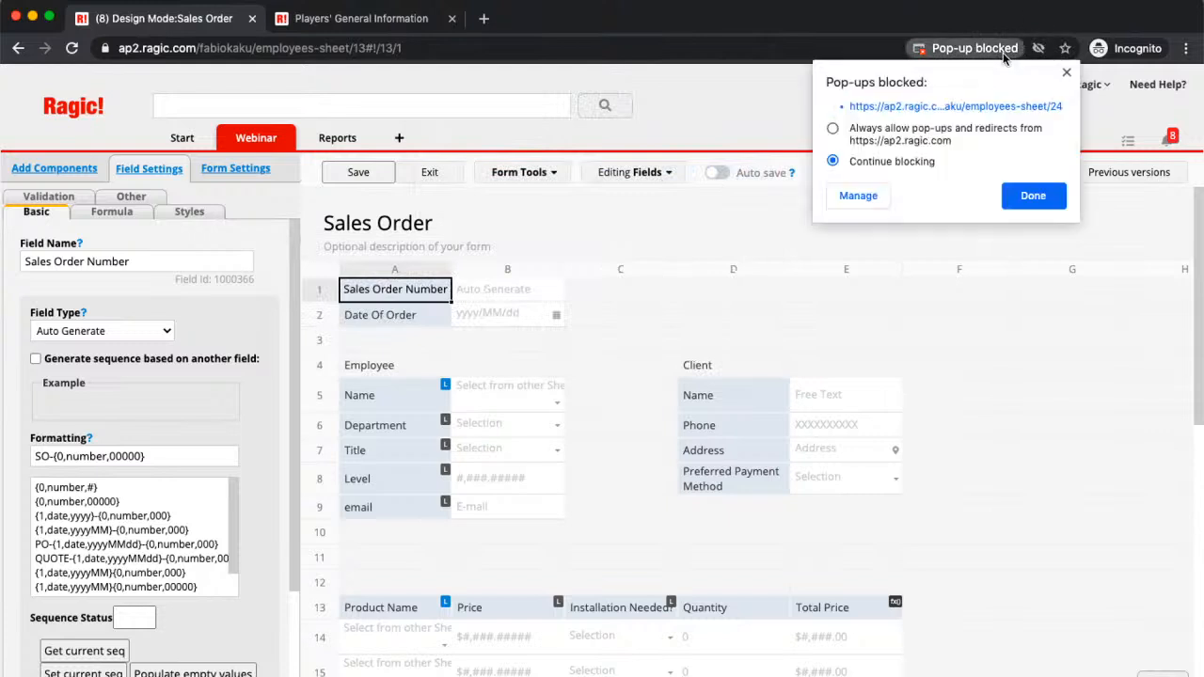
Step: Always allow Ragic pop-ups, dismiss the no-linkable-fields message, and exit design mode
left_click(833, 129)
left_click(1026, 195)
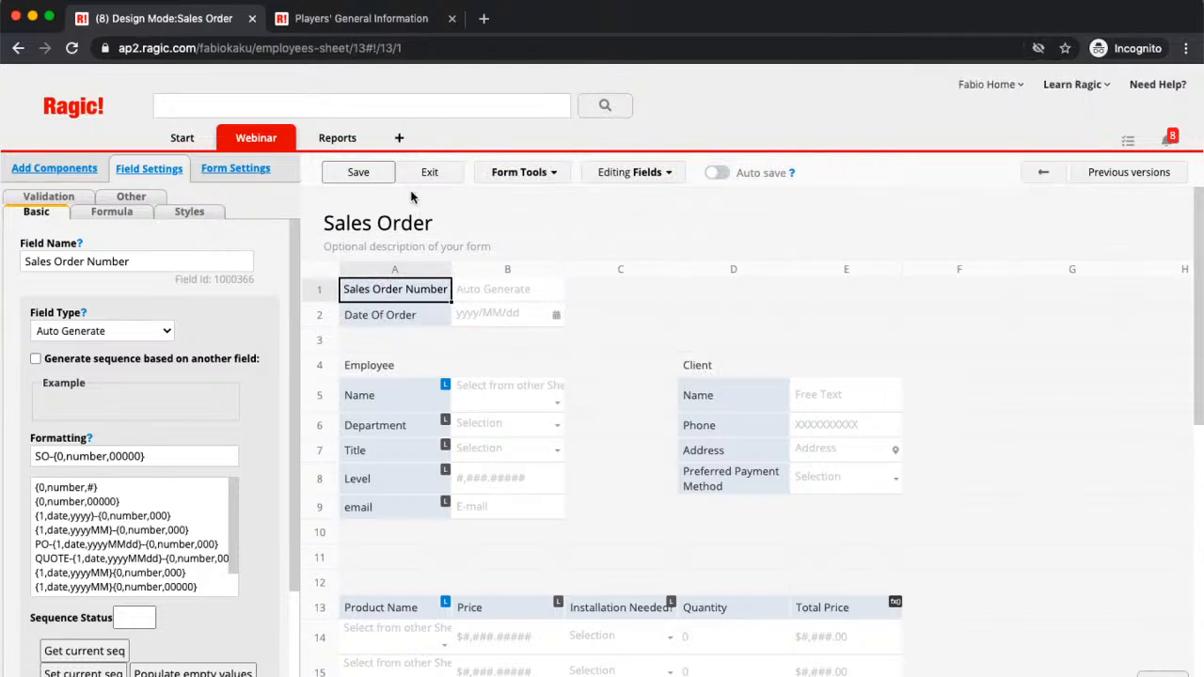
left_click(518, 172)
left_click(365, 348)
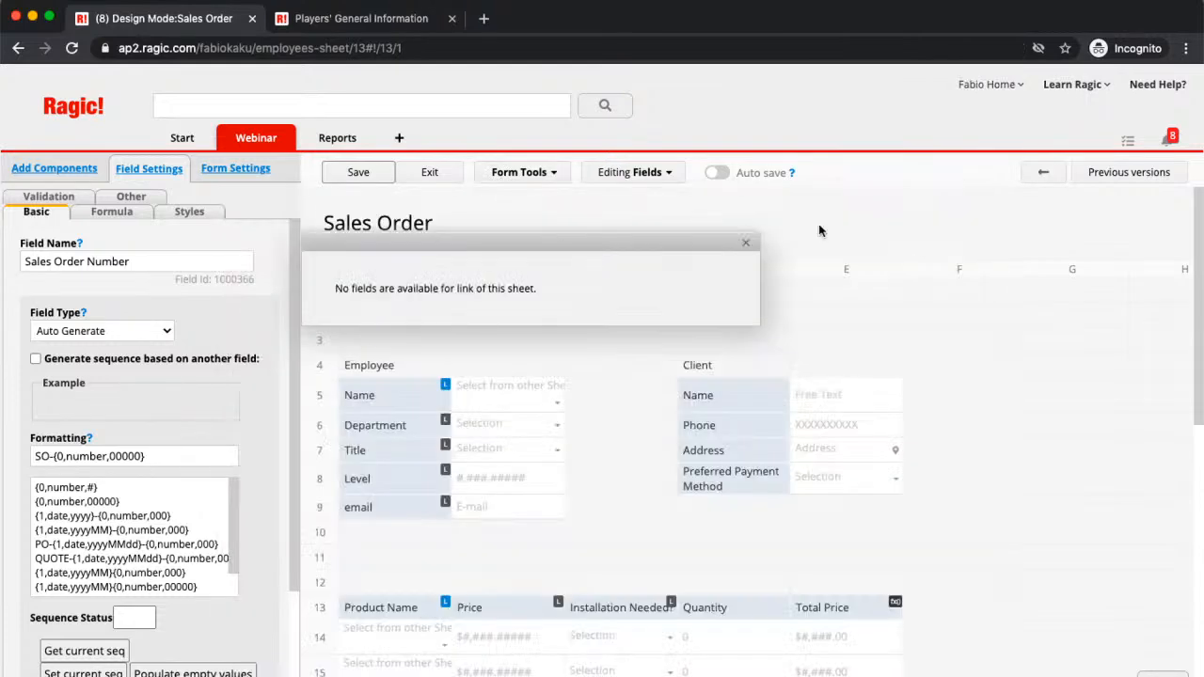
left_click(745, 243)
left_click(433, 173)
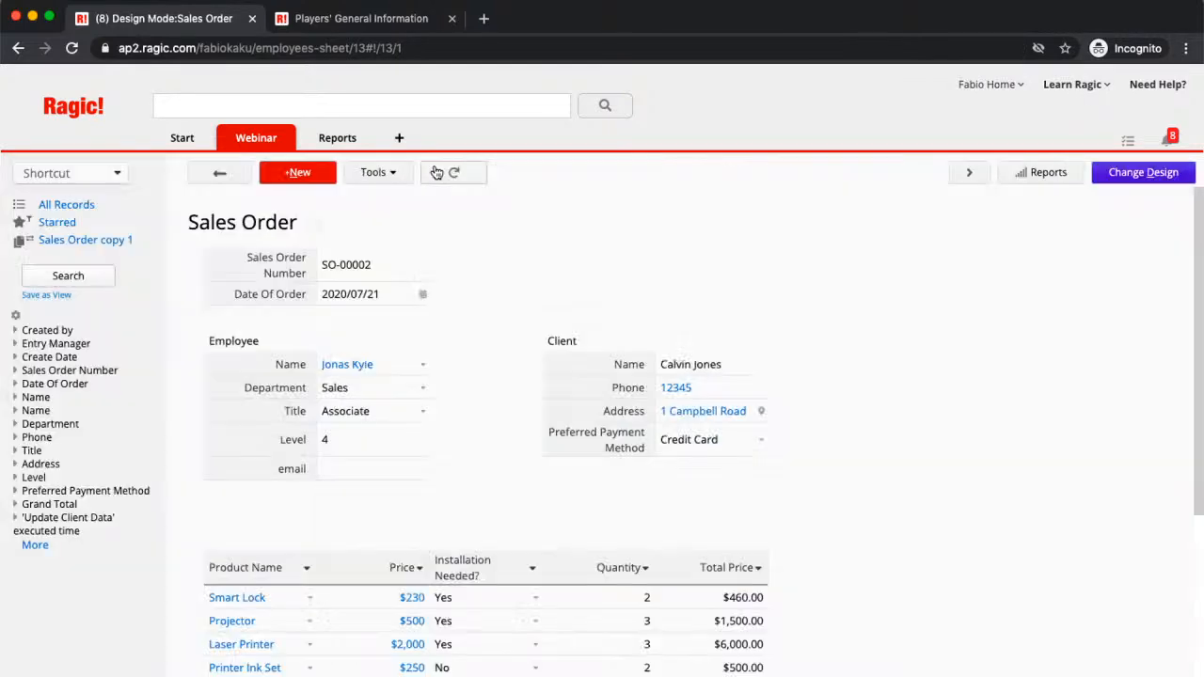
mouse_move(249, 129)
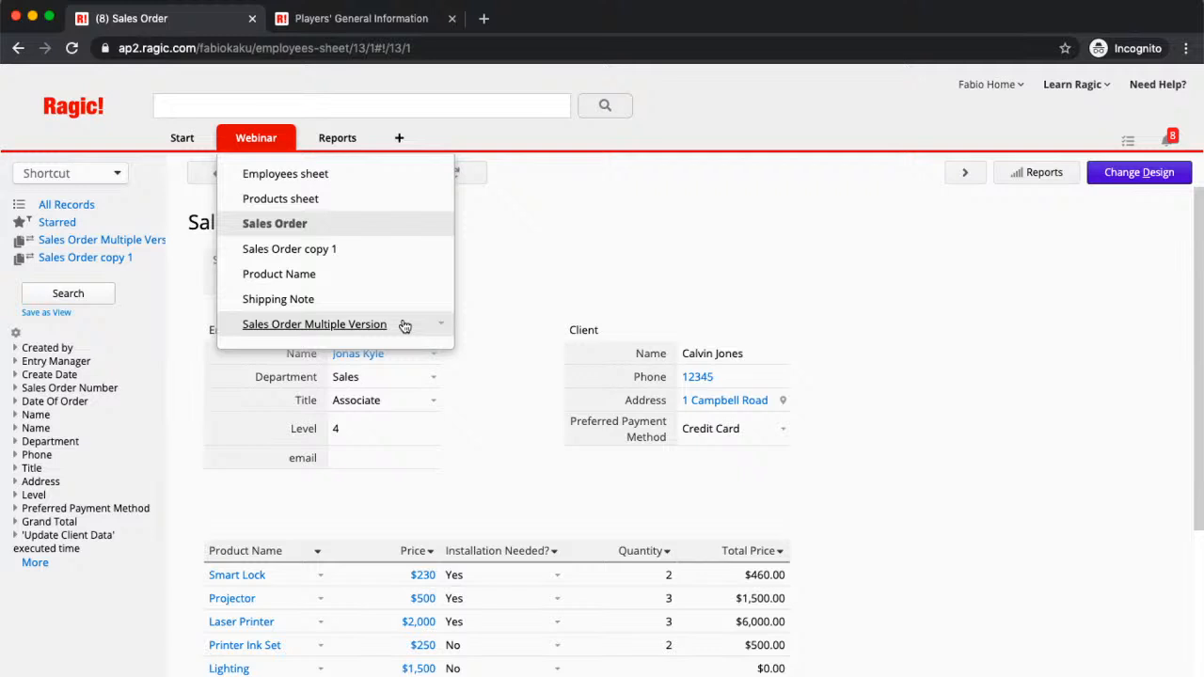
Step: Open SO-00002 in the Sales Order Multiple Version sheet and switch it to Design Mode
left_click(404, 325)
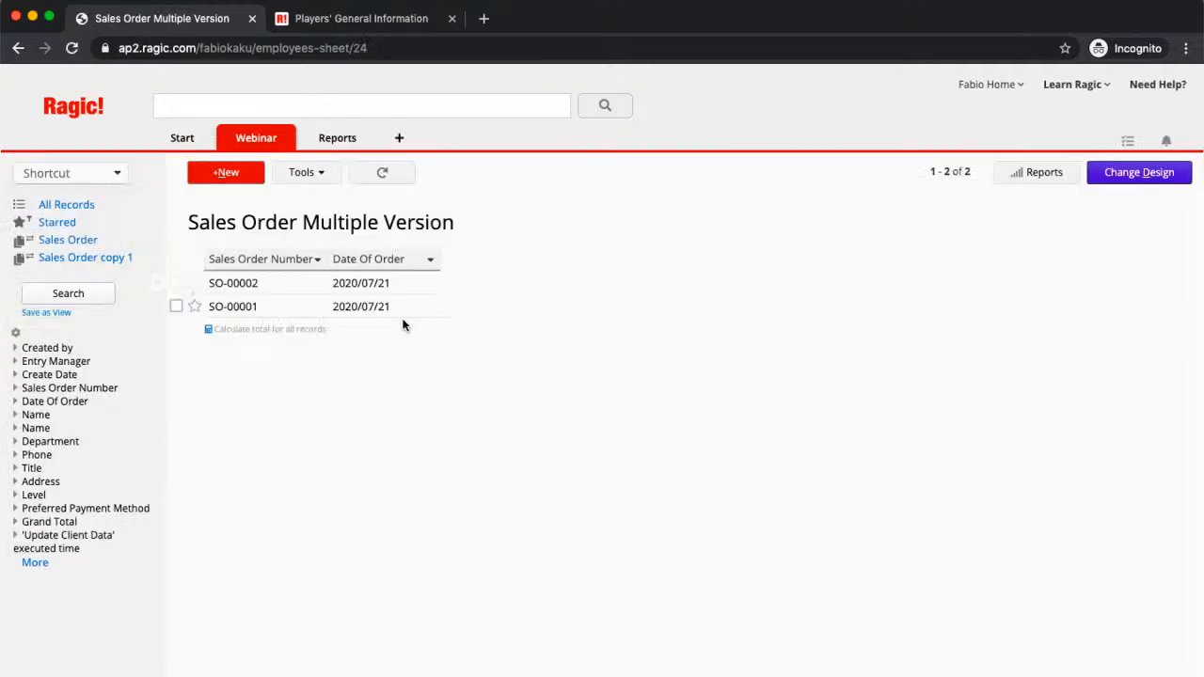
left_click(278, 289)
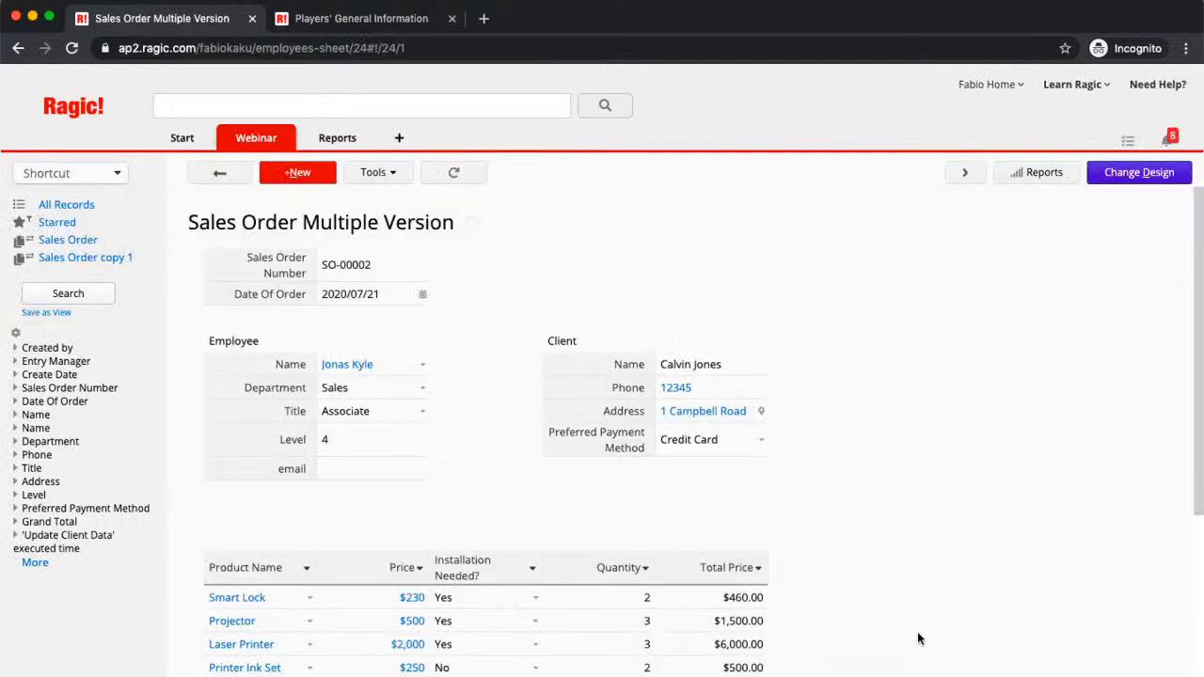
scroll(874, 491, "down", 2)
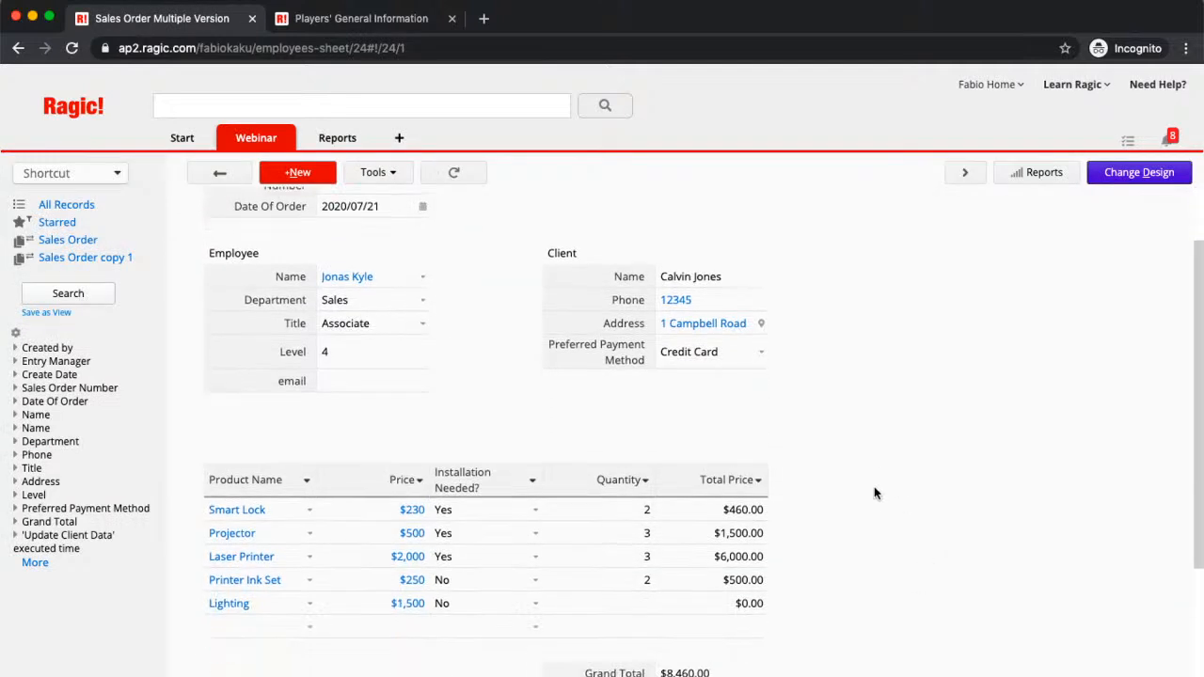
left_click(1127, 180)
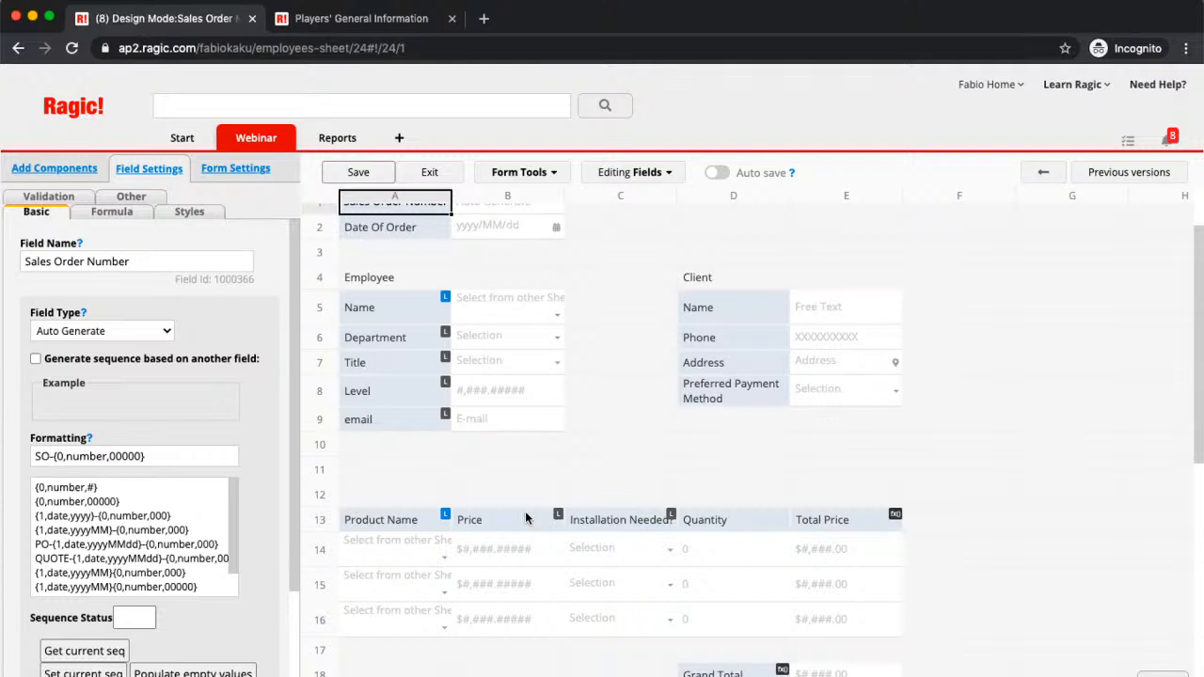
Step: Delete the client Name, Phone, Address and Preferred Payment Method fields from column D, plus Quantity in D13
left_click(768, 305)
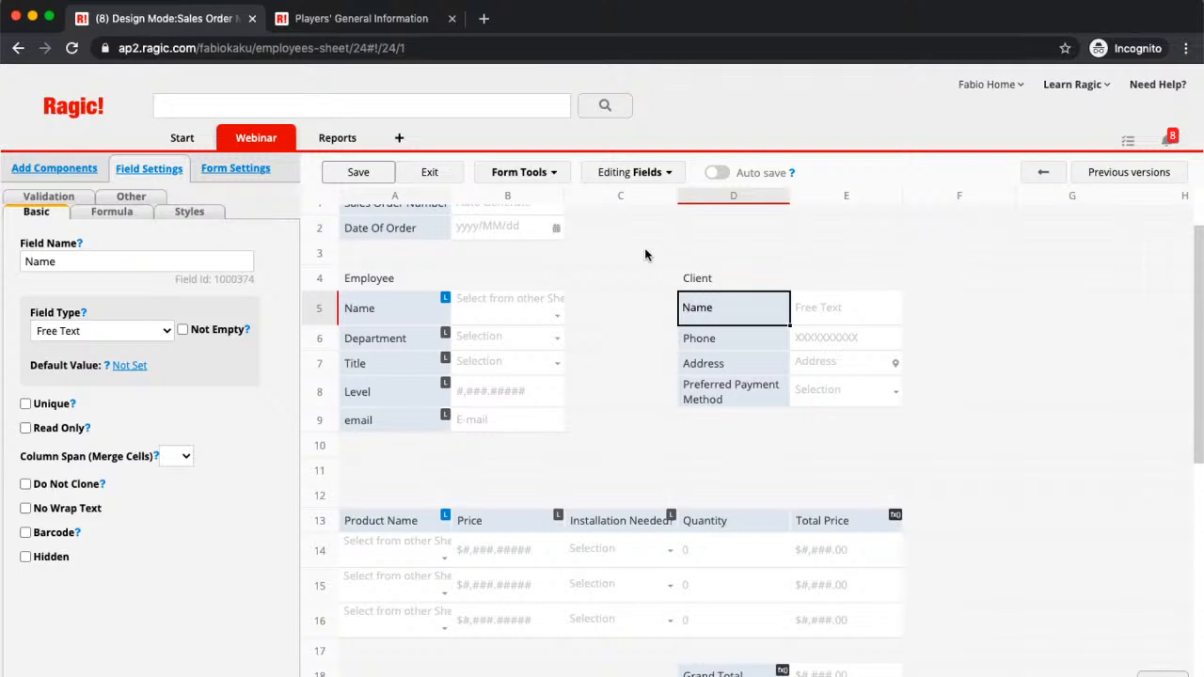
key("BackSpace")
key("Return")
key("BackSpace")
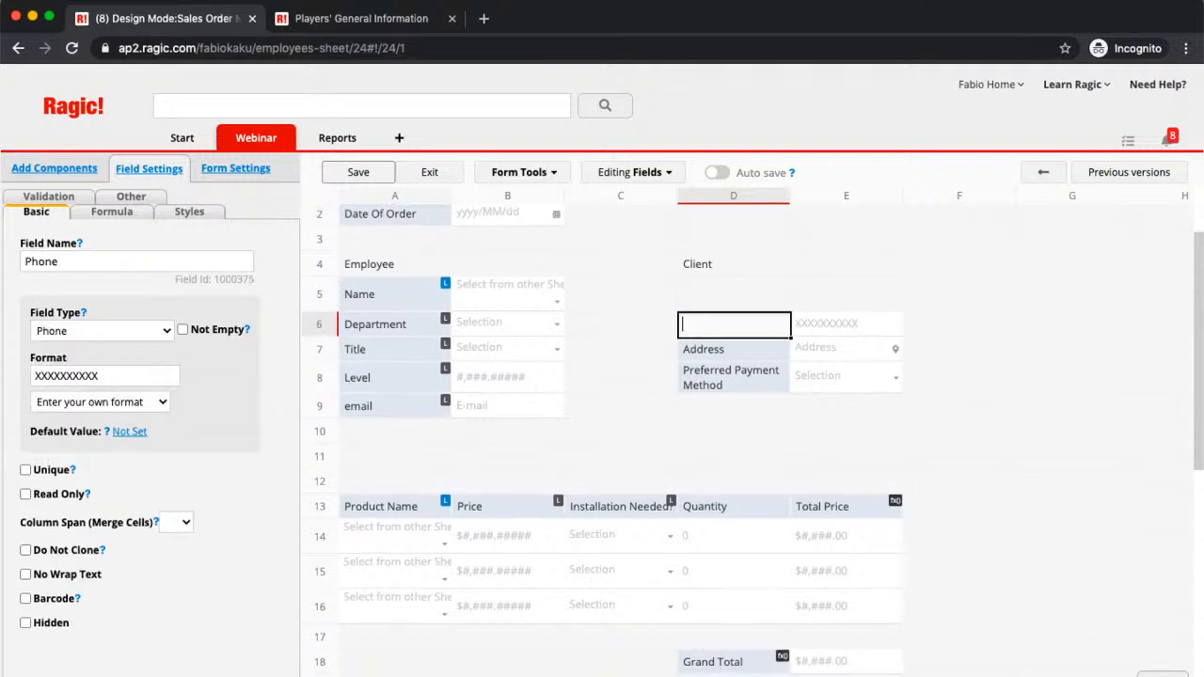
key("Return")
key("BackSpace")
key("Return")
key("BackSpace")
key("Return")
key("Return")
key("Return")
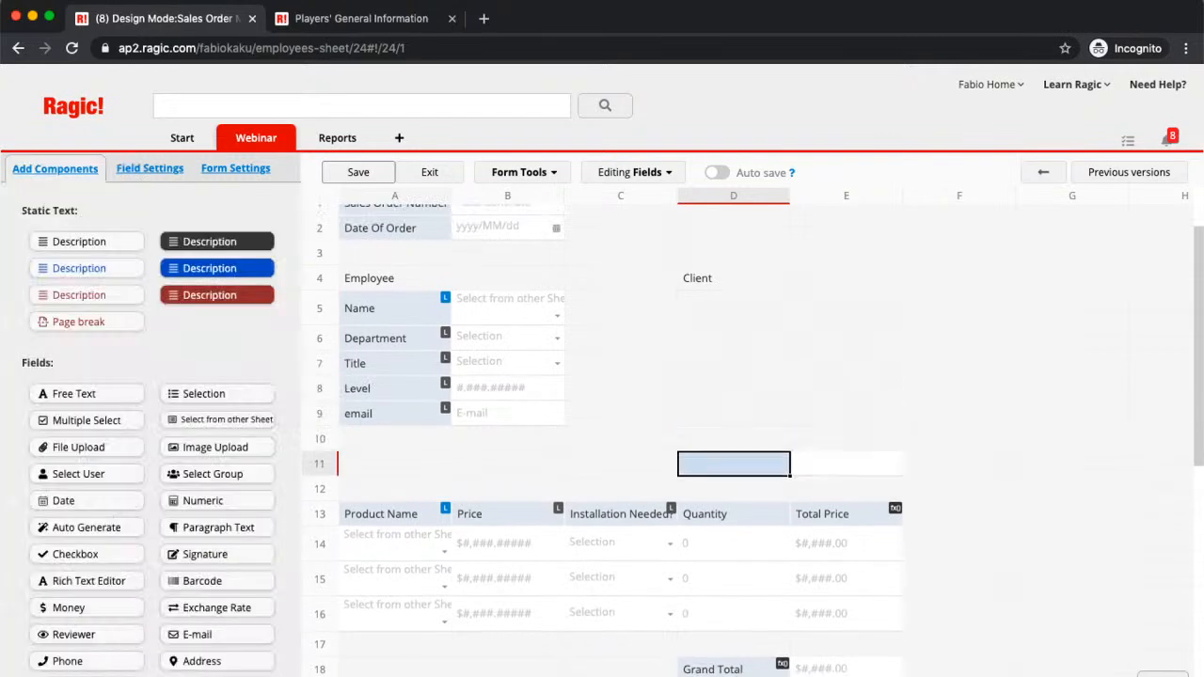
key("Return")
key("Return")
key("BackSpace")
key("Return")
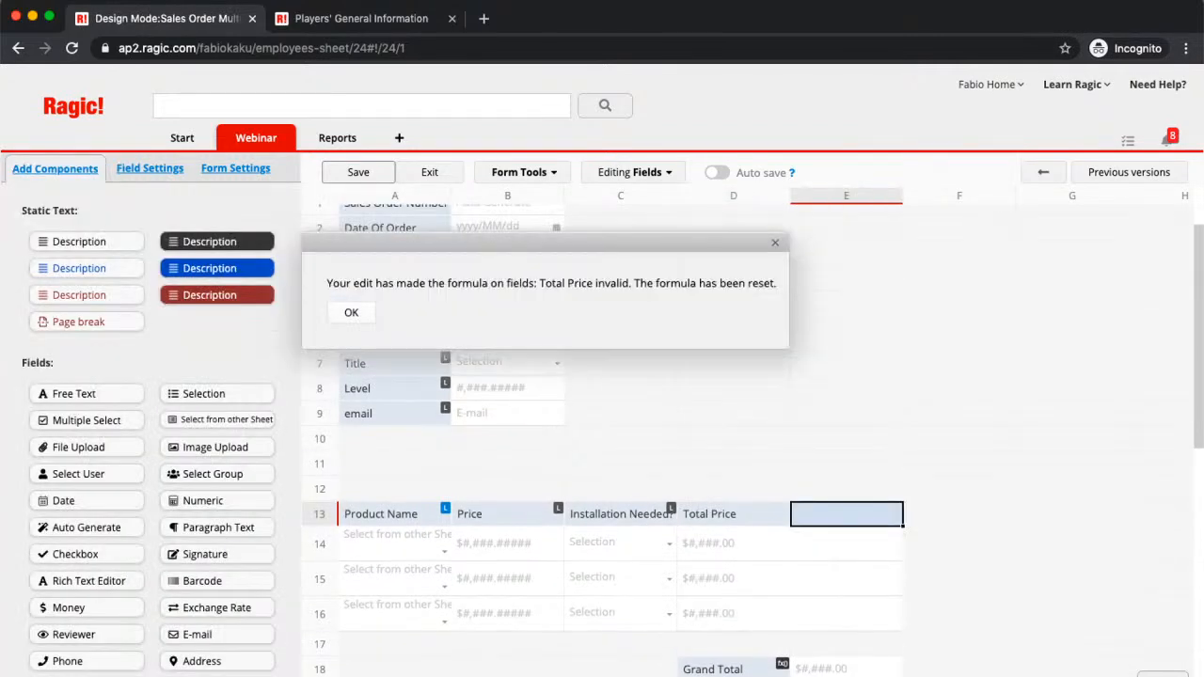
Step: Acknowledge the Total Price formula reset, clear Grand Total's formula, and save the design
left_click(351, 314)
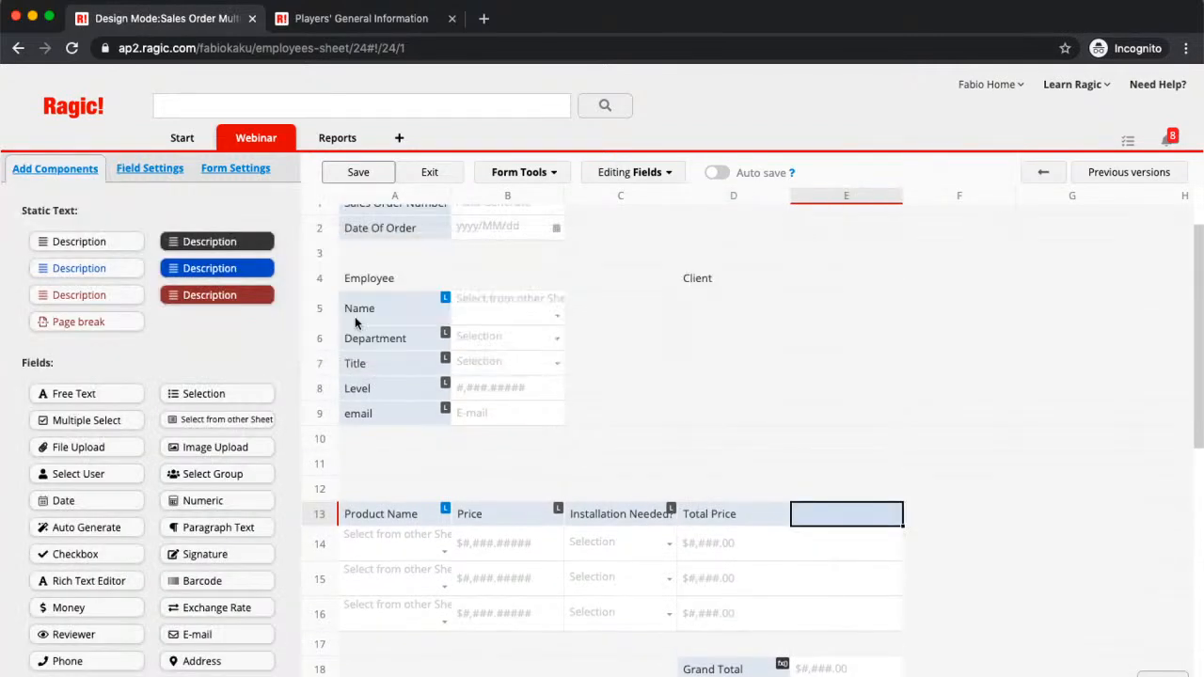
left_click(384, 514)
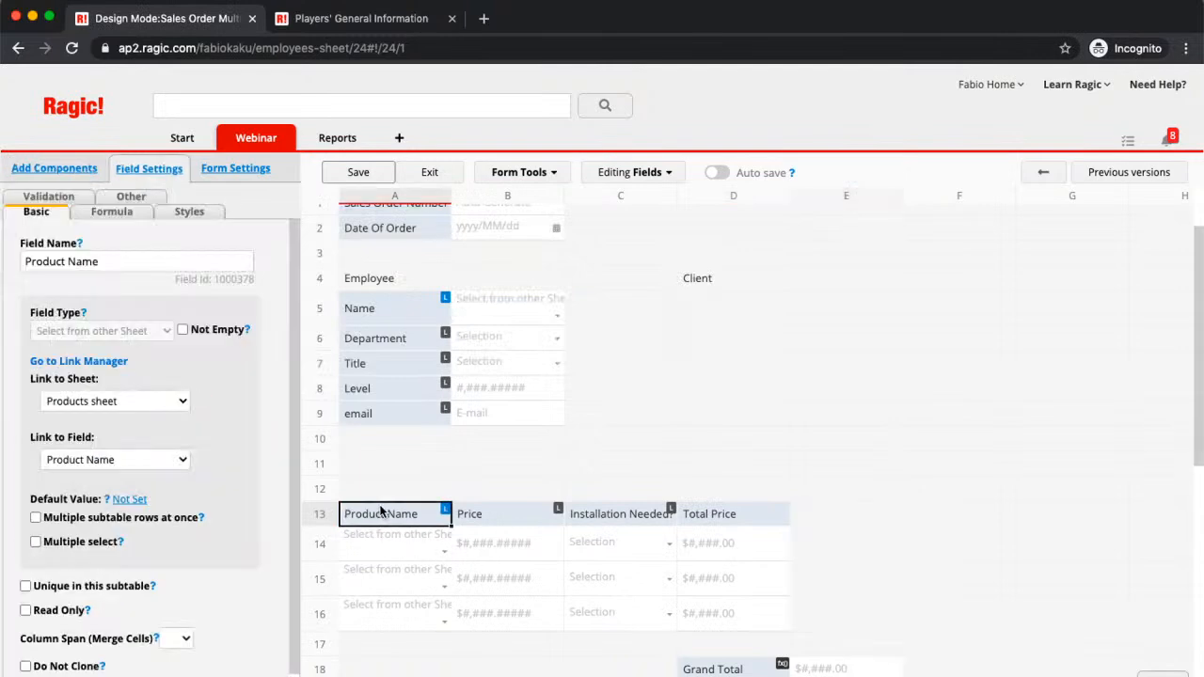
left_click(712, 668)
left_click(111, 212)
left_click_drag(125, 266, 3, 223)
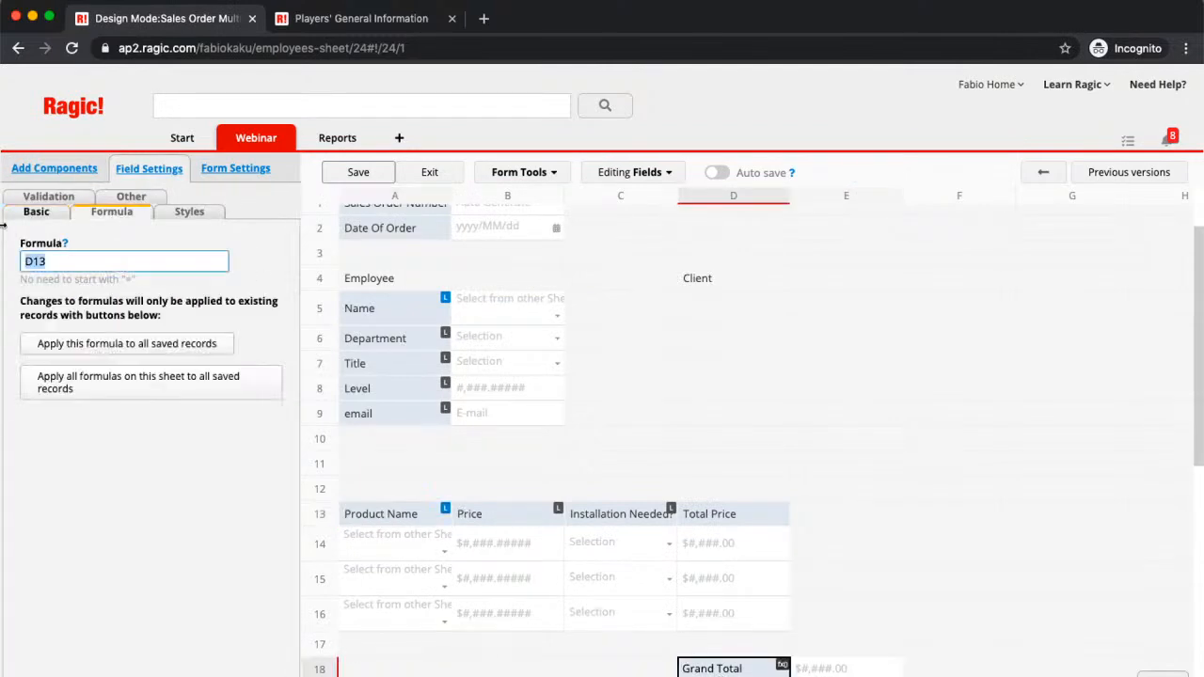
key("BackSpace")
left_click(358, 173)
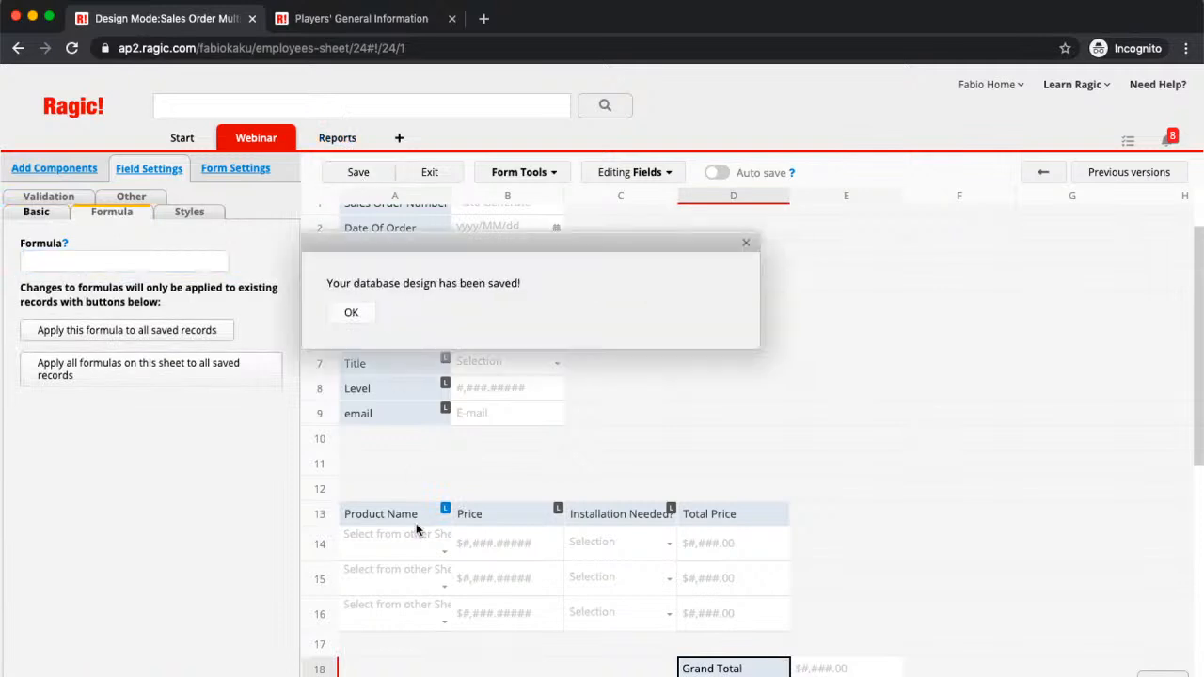
left_click(351, 313)
Step: Delete the Product Name, Price, Installation Needed? and Total Price subtable columns and save
left_click(383, 517)
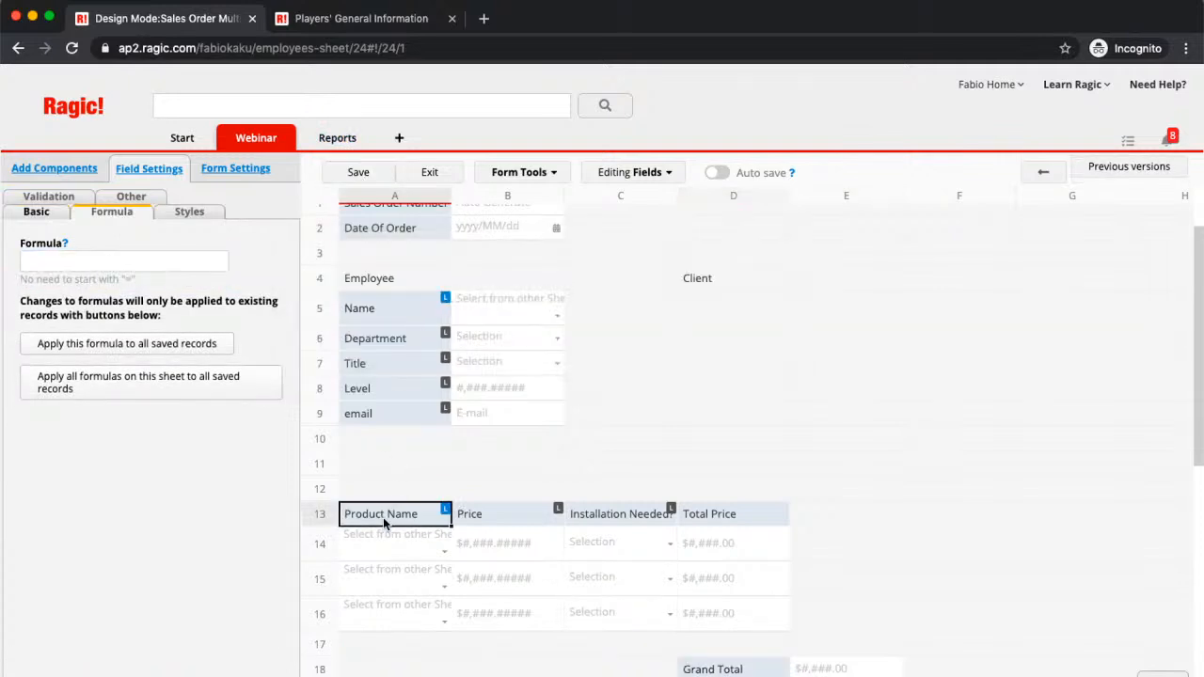
key("BackSpace")
key("Tab")
key("BackSpace")
key("Tab")
key("BackSpace")
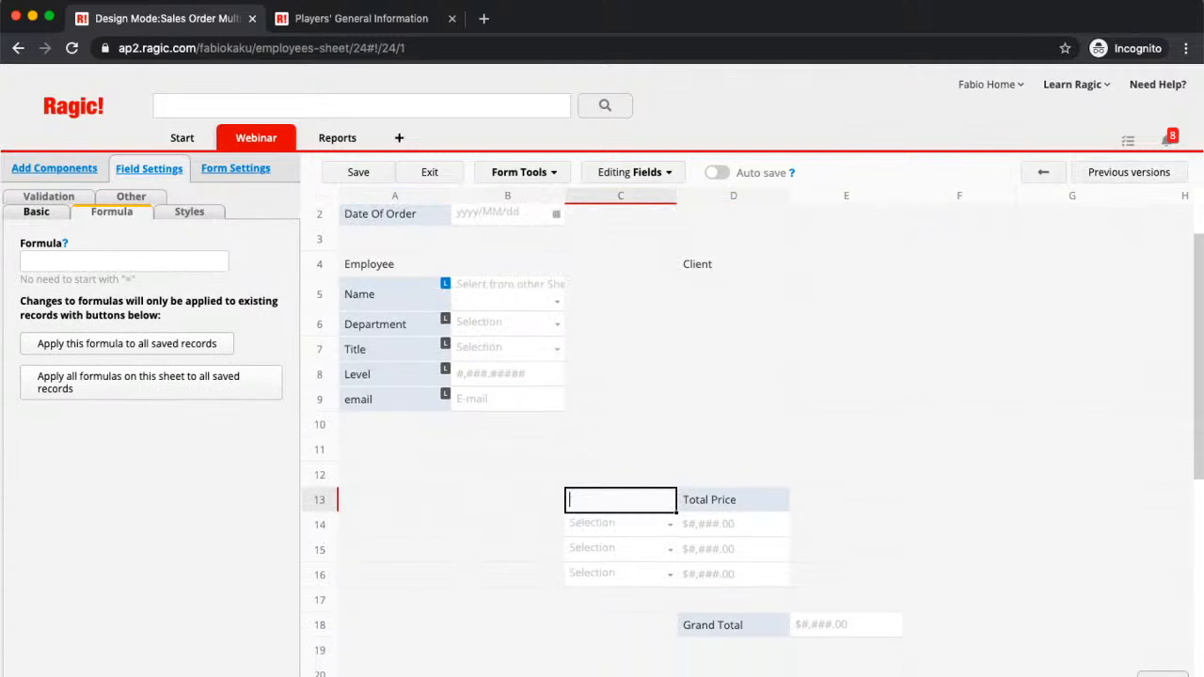
key("Tab")
key("BackSpace")
left_click(382, 172)
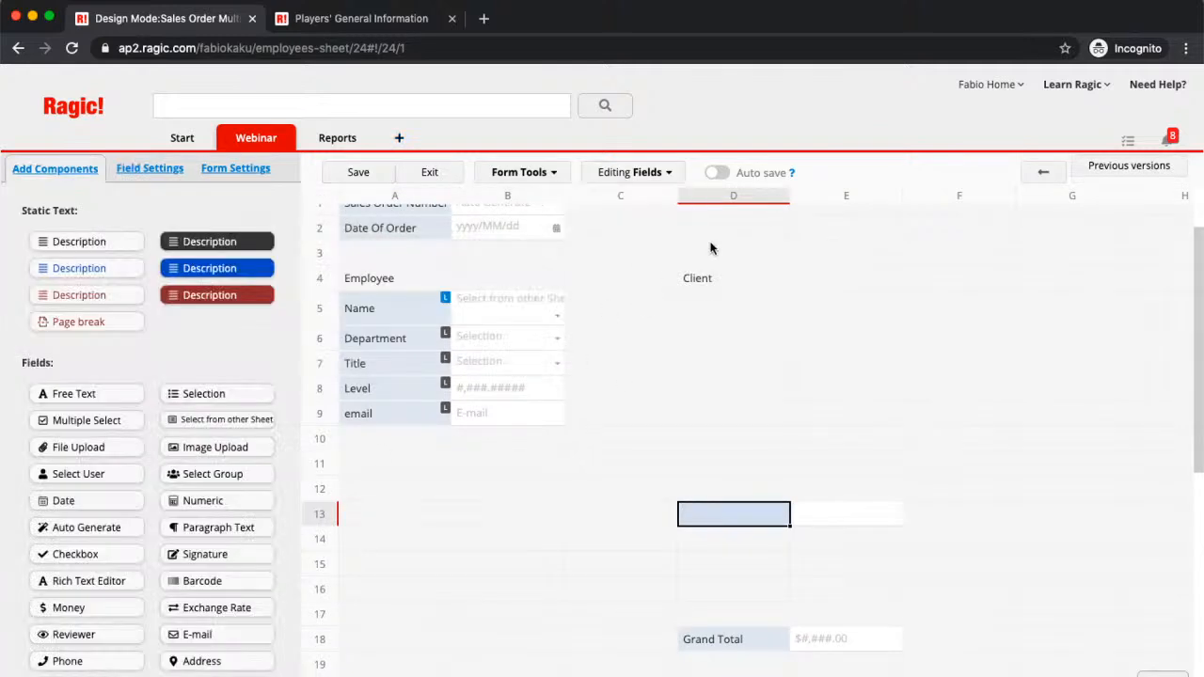
Step: Remove the Client section heading, save, and move Grand Total up to row 12
left_click(715, 277)
left_click(360, 172)
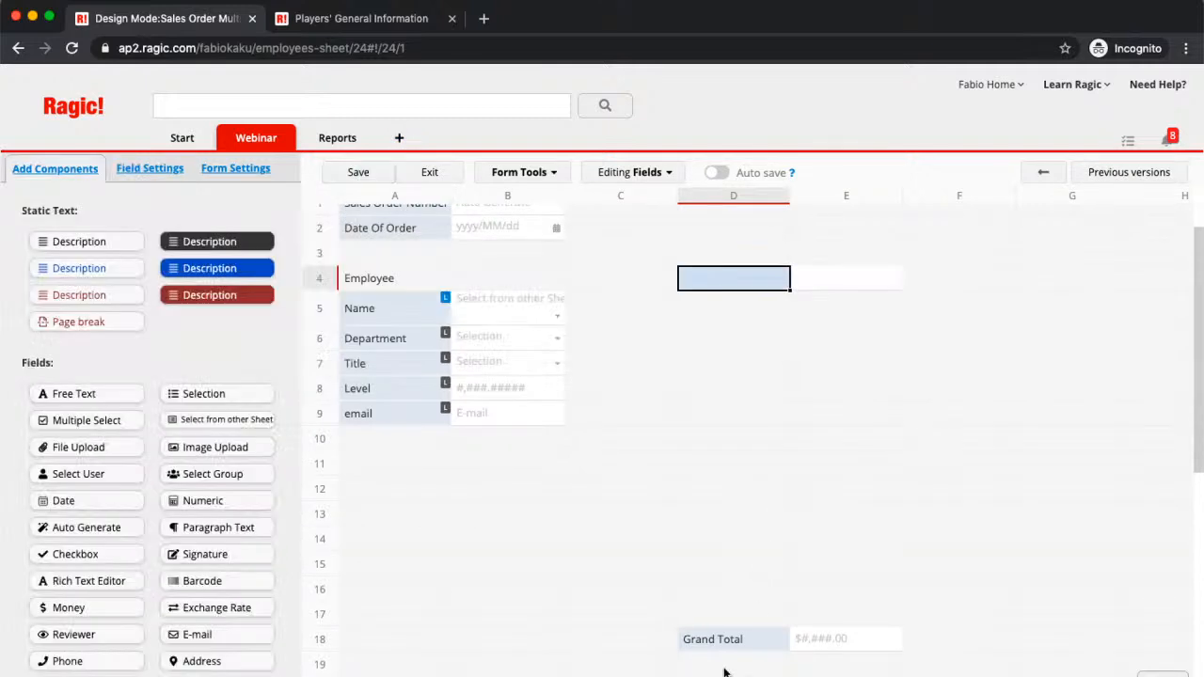
left_click_drag(720, 640, 388, 489)
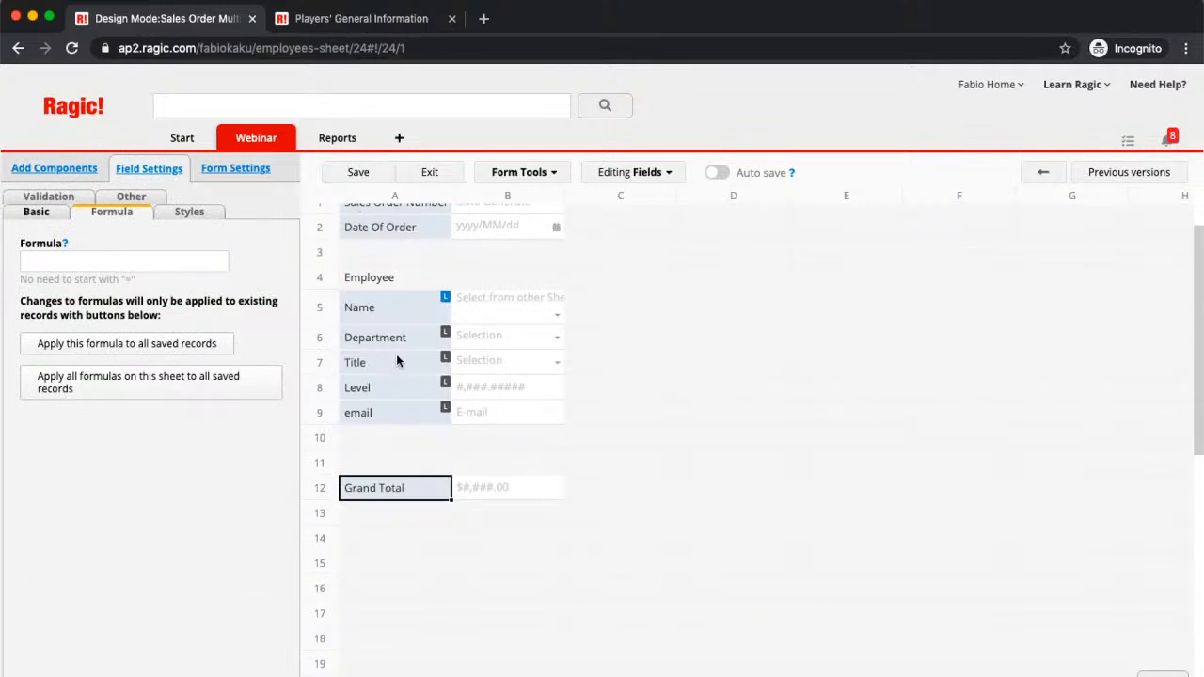
scroll(396, 353, "up", 2)
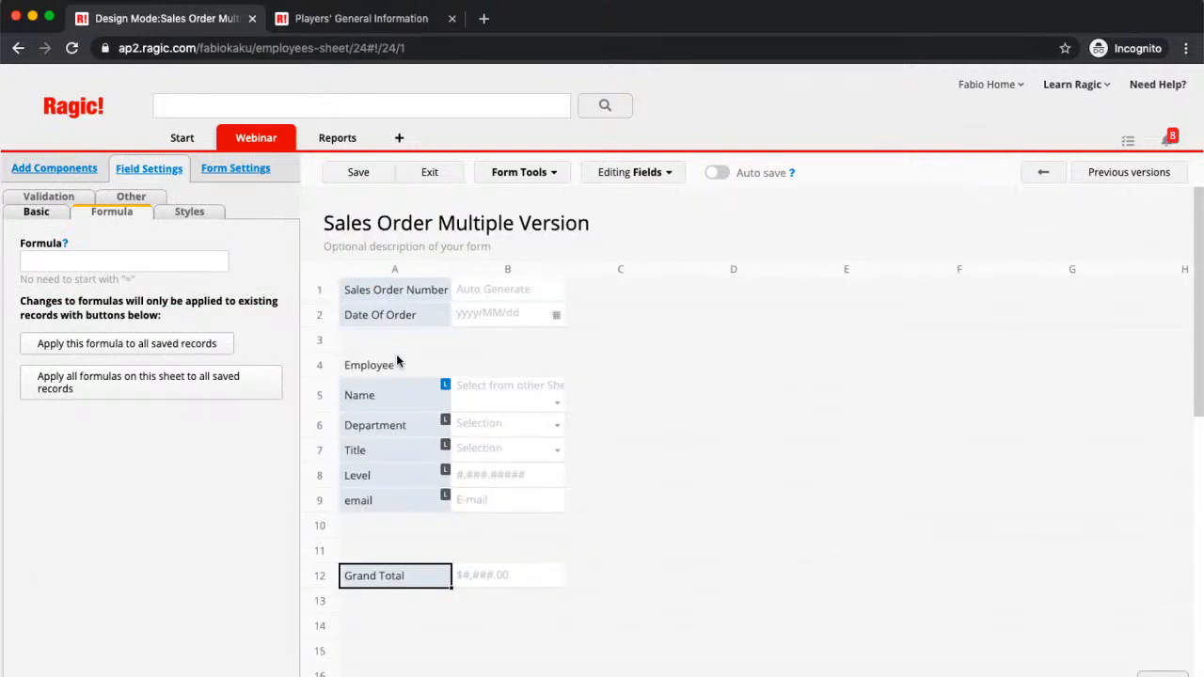
Step: Open the form theme list and try the Asphalt theme on the form
left_click(188, 214)
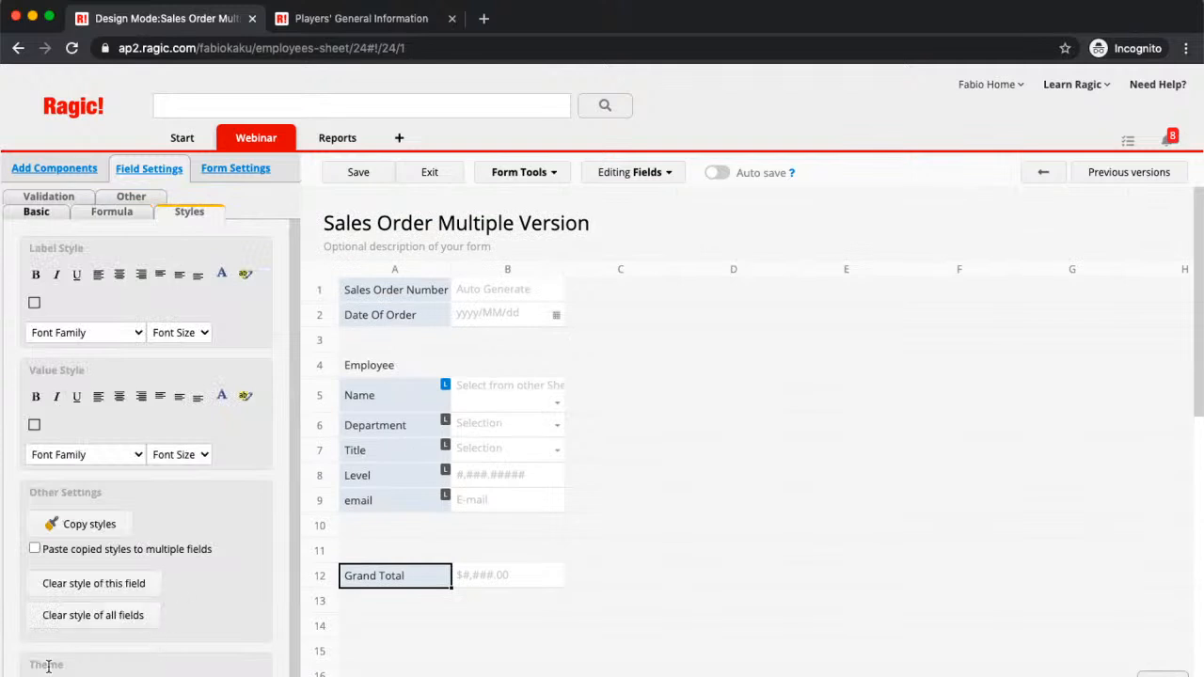
scroll(181, 537, "down", 1)
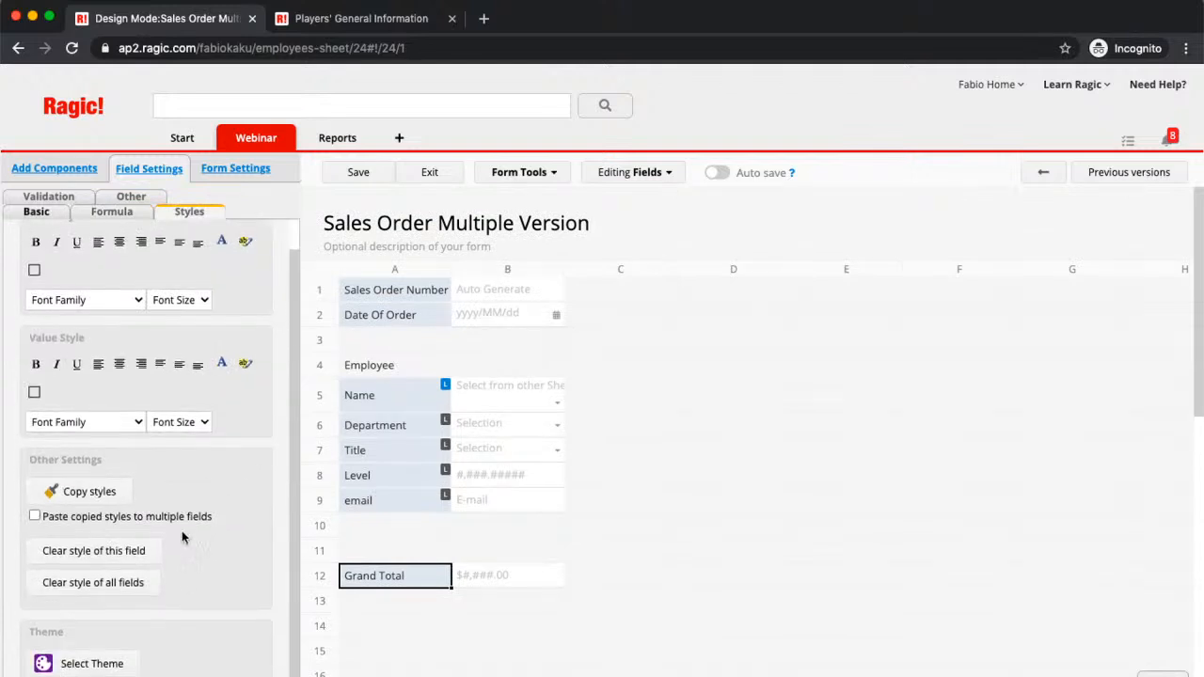
scroll(181, 535, "down", 1)
left_click(90, 655)
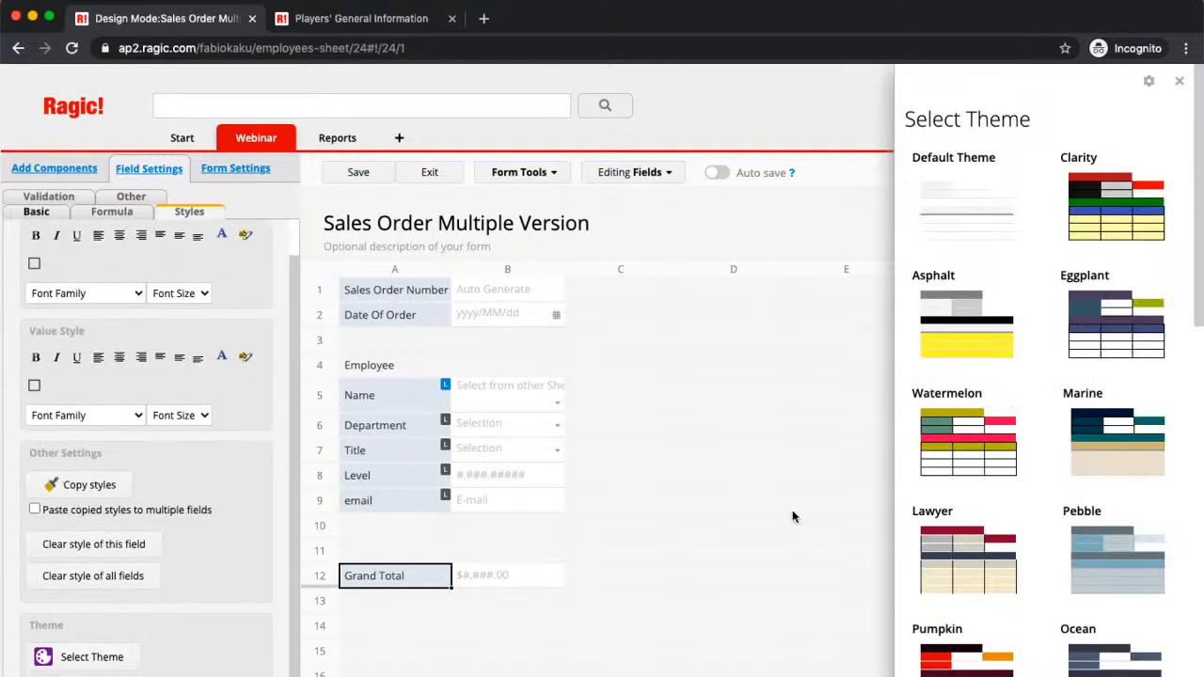
left_click(973, 344)
Step: Switch to the Happy Cactus theme, save the design and leave Design Mode
scroll(1017, 595, "down", 3)
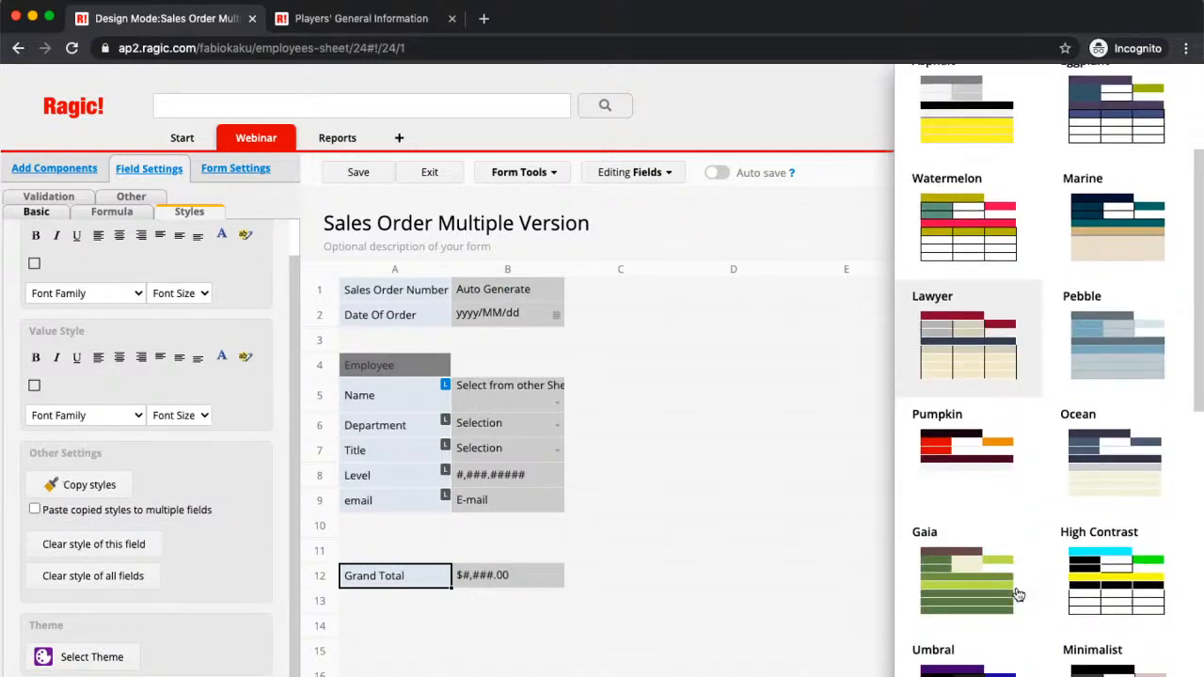
scroll(1017, 595, "down", 5)
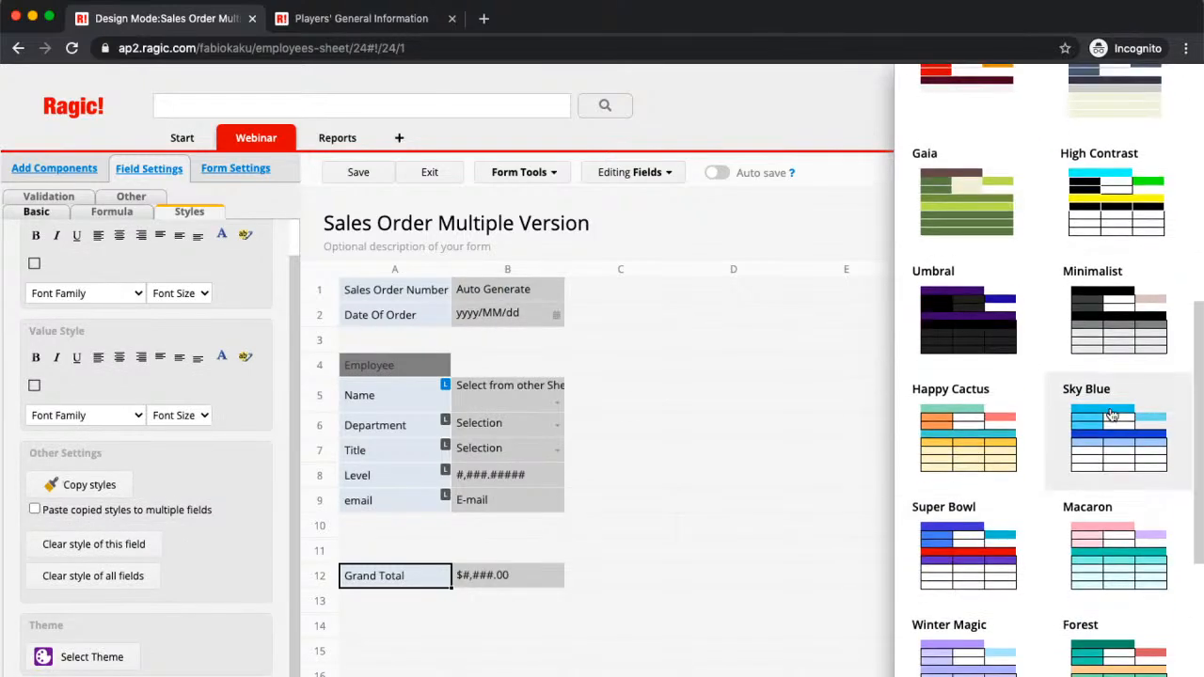
scroll(1112, 415, "down", 1)
left_click(995, 409)
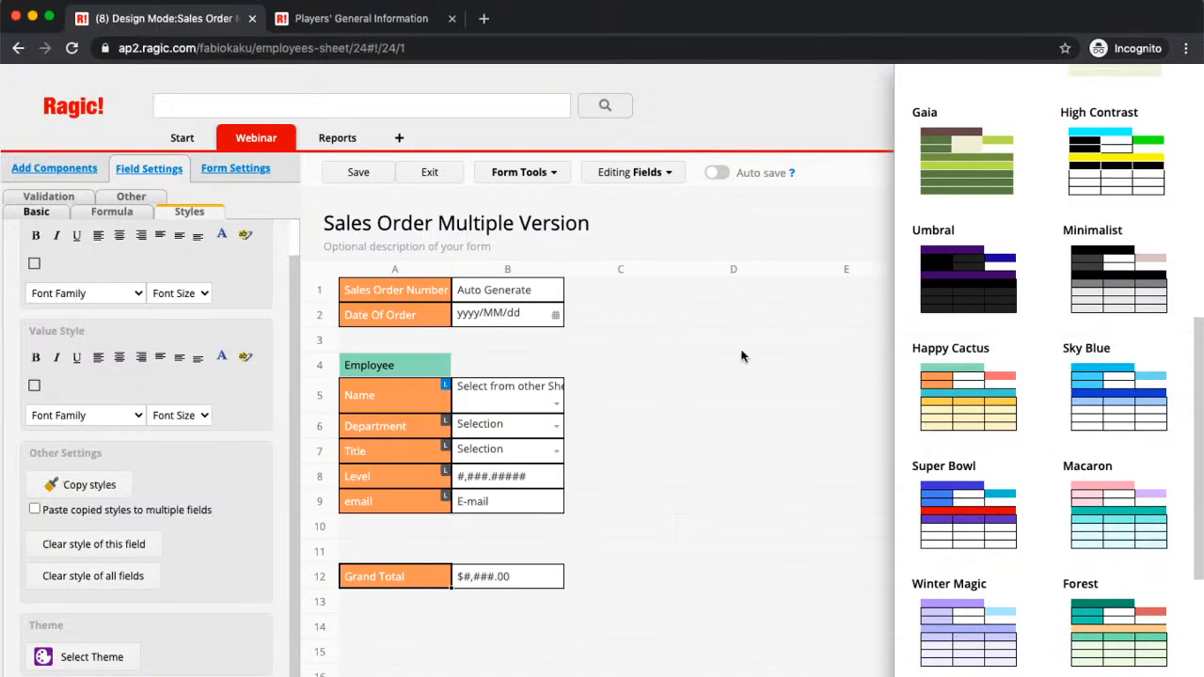
left_click(337, 176)
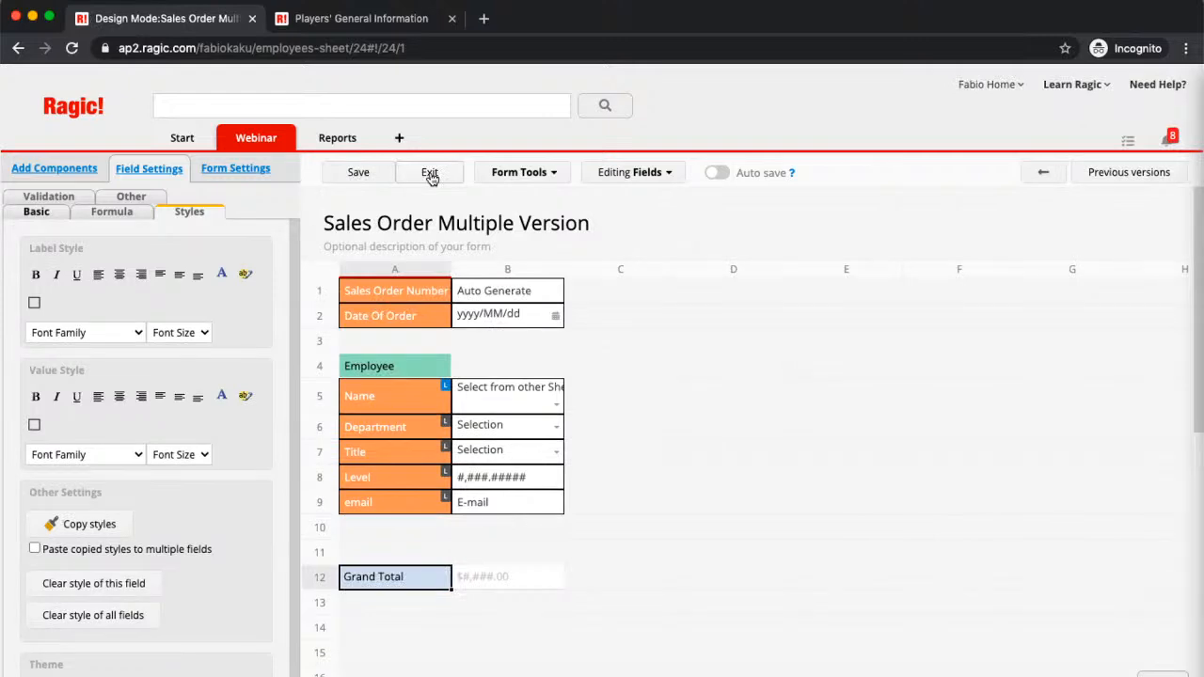
left_click(429, 174)
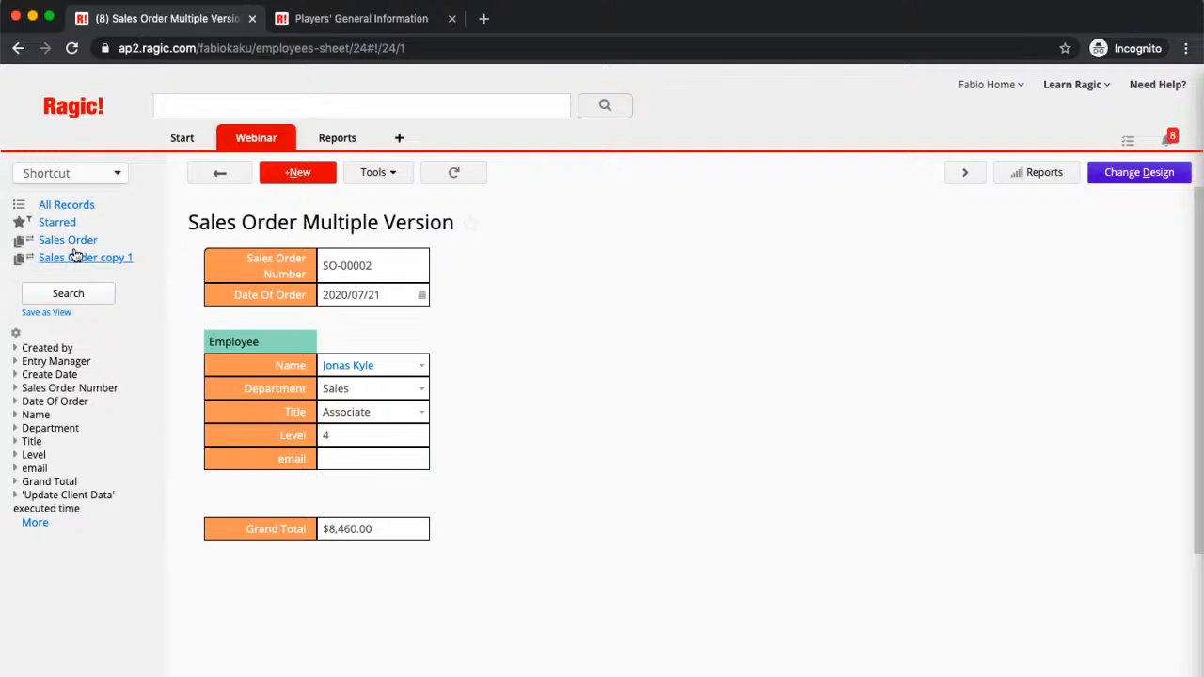
Step: Open the Sales Order sheet's form design at its Access Rights settings
left_click(74, 242)
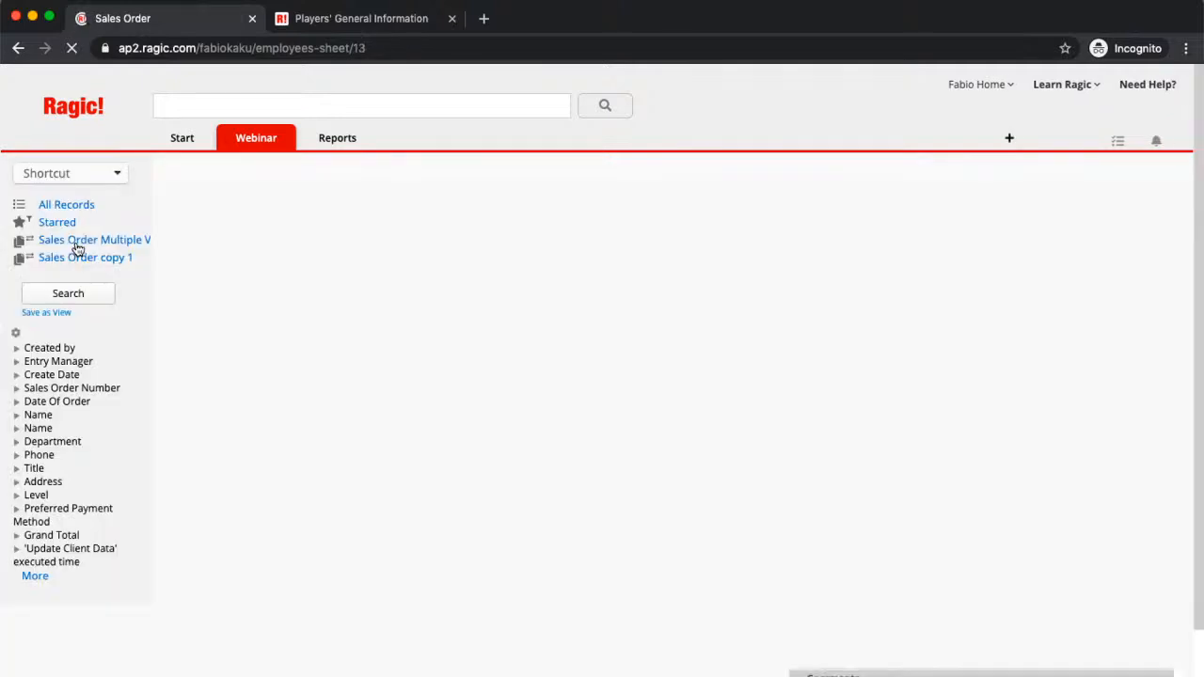
left_click(1147, 179)
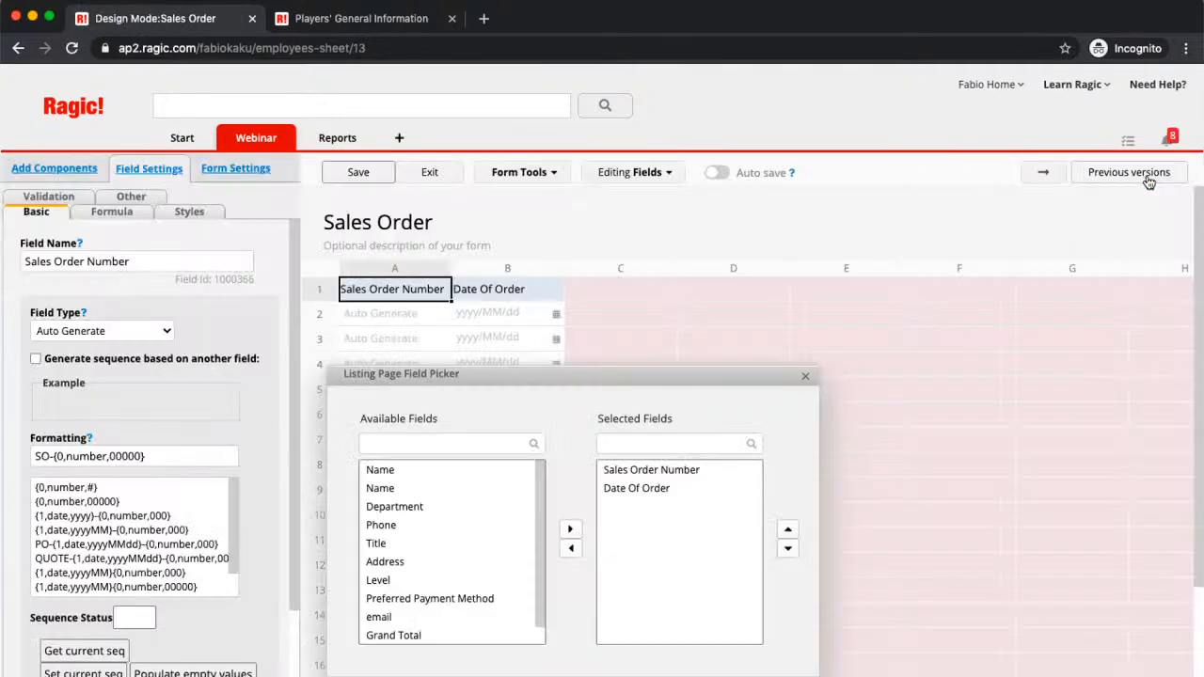
left_click(1043, 179)
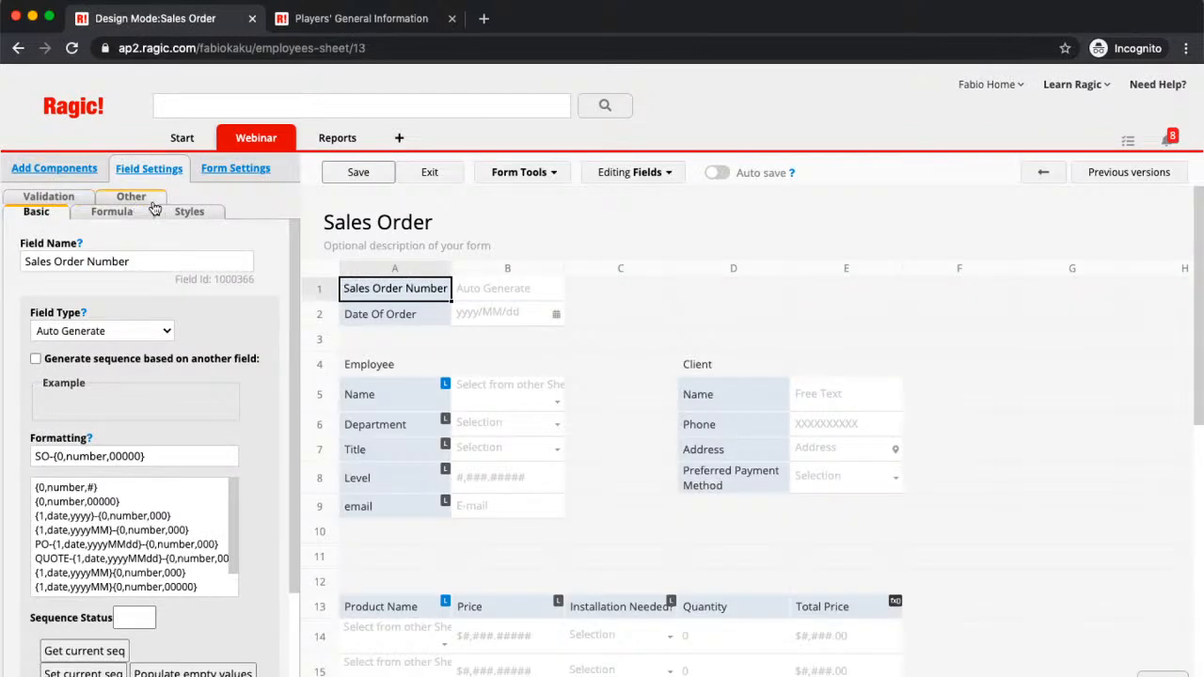
left_click(236, 170)
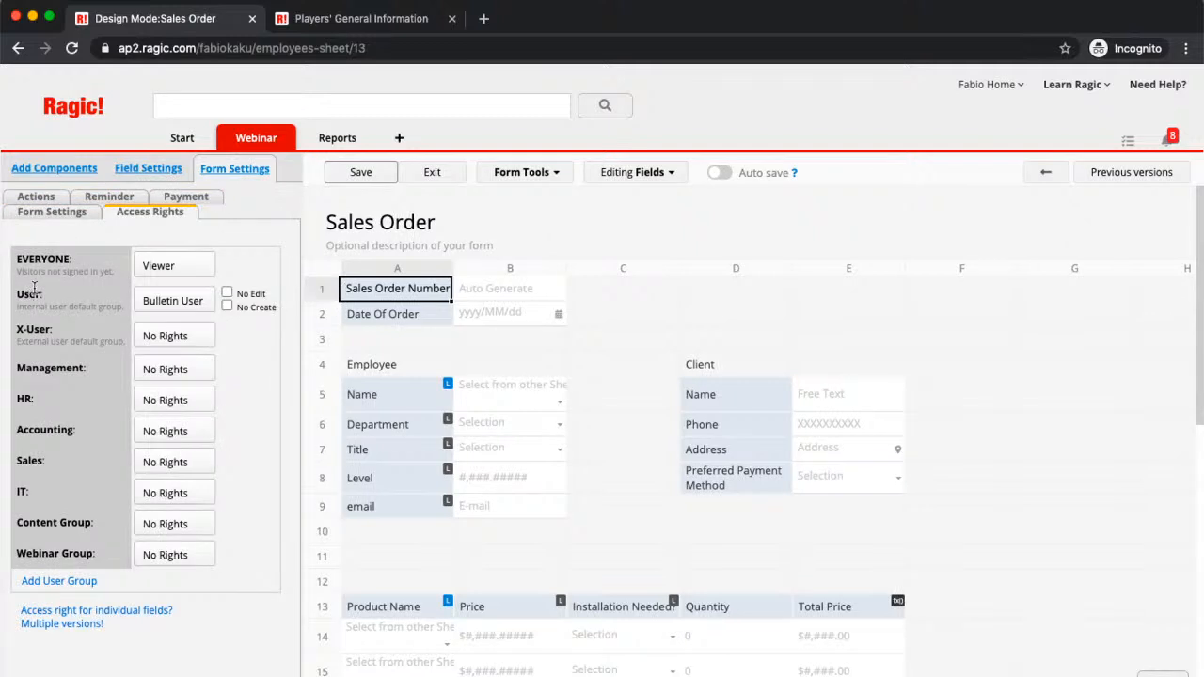
Step: Set both User and EVERYONE to No Rights, save, and exit design mode
left_click(185, 302)
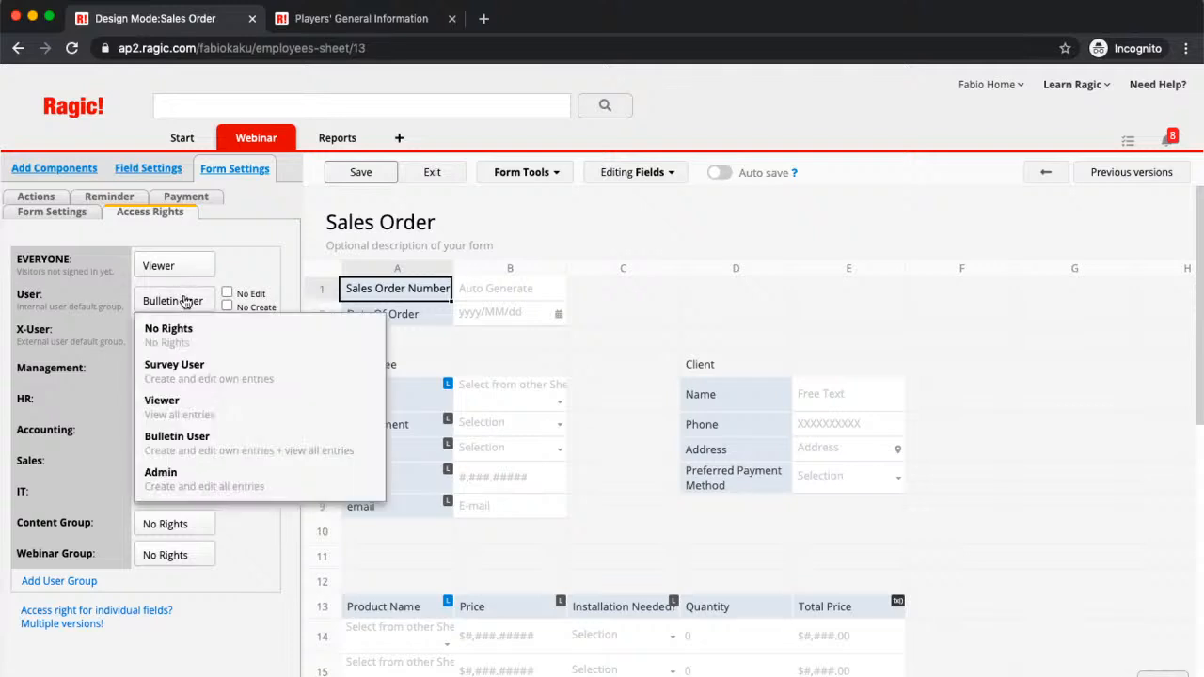
left_click(194, 347)
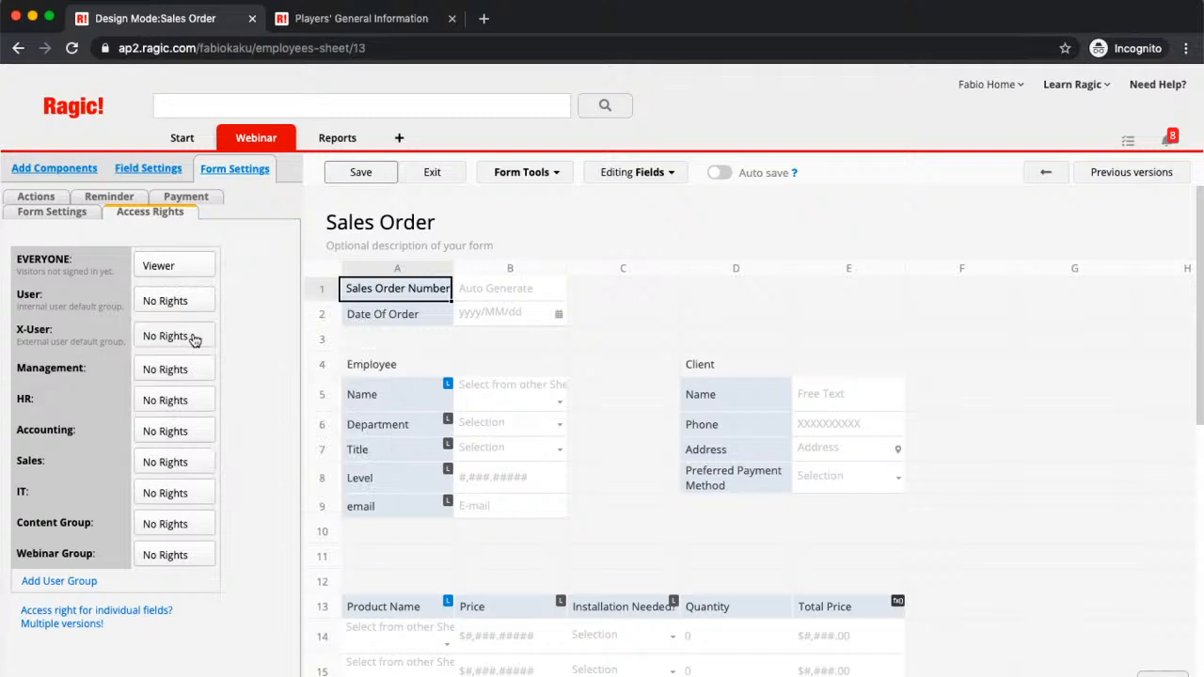
left_click(198, 270)
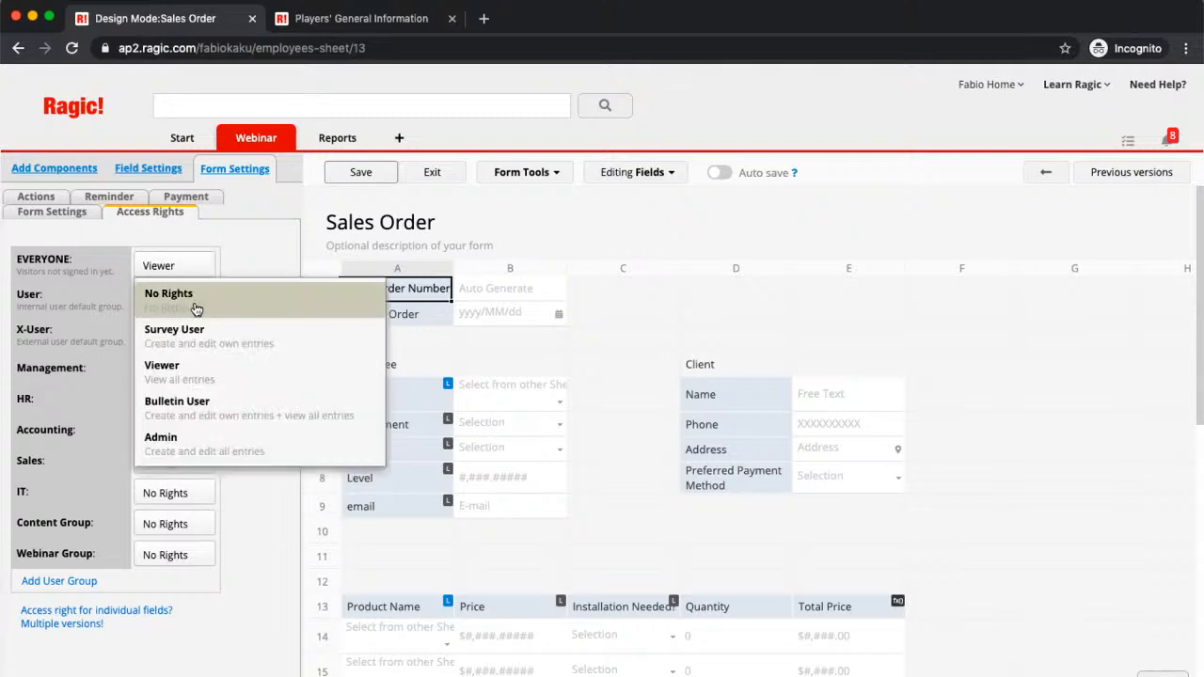
left_click(184, 299)
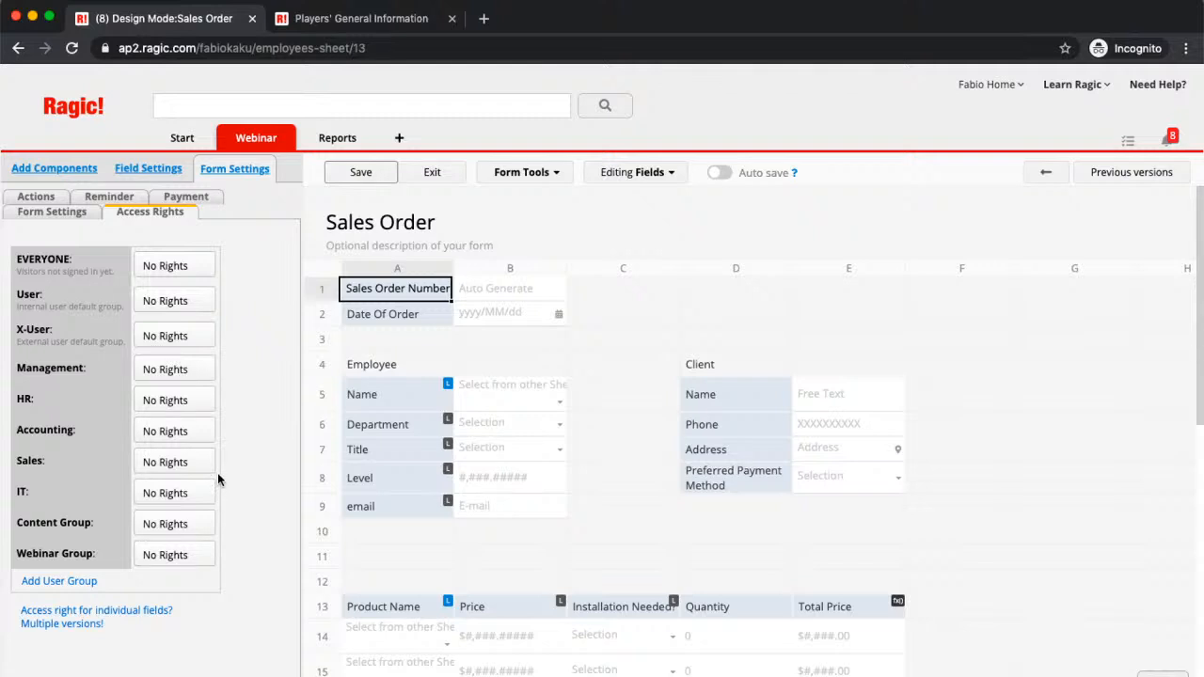
left_click(358, 175)
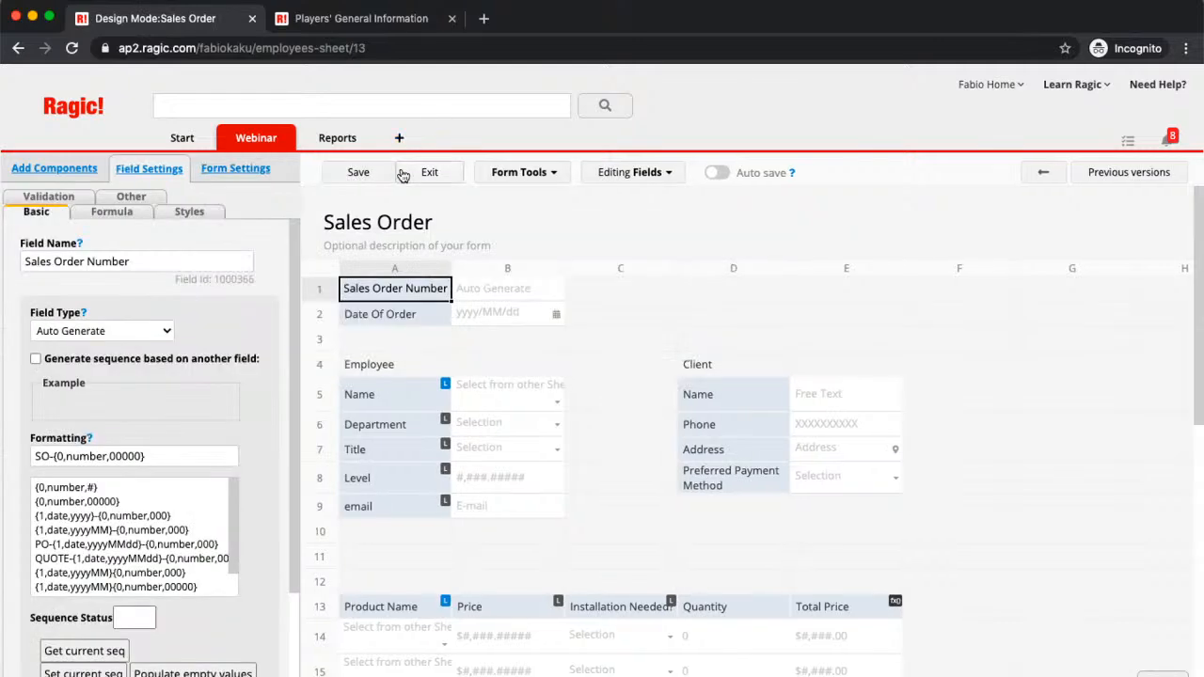
left_click(430, 172)
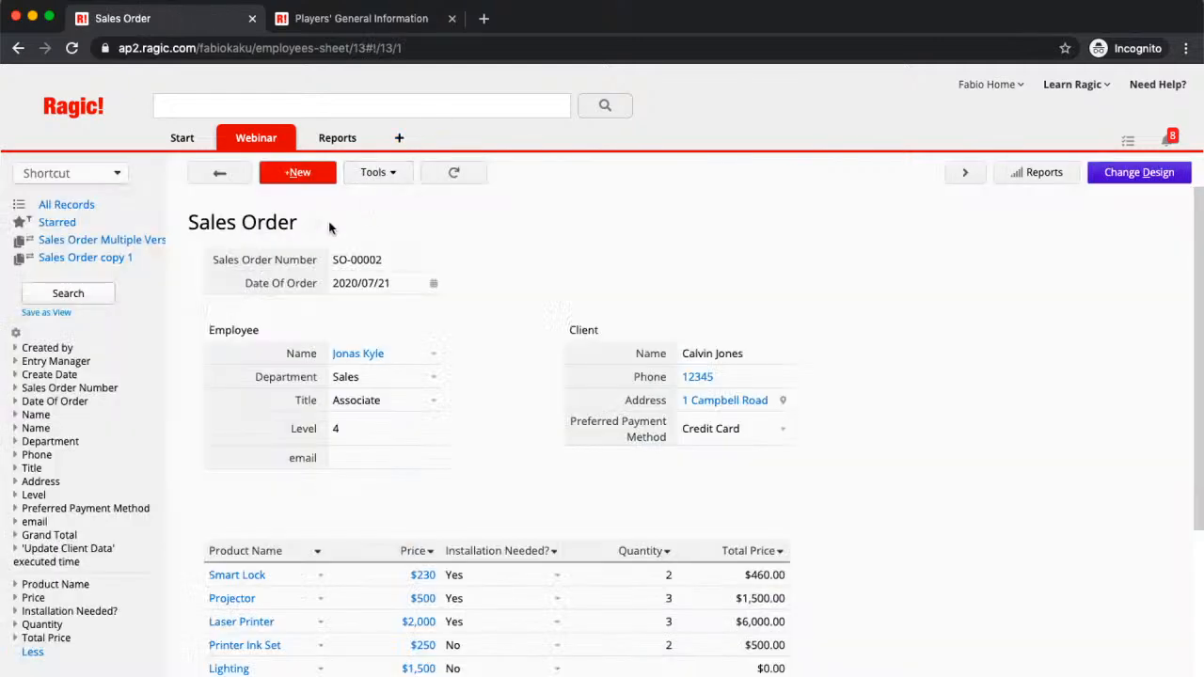
Step: Open the Sales Order Multiple Version form design at its Access Rights settings
left_click(116, 242)
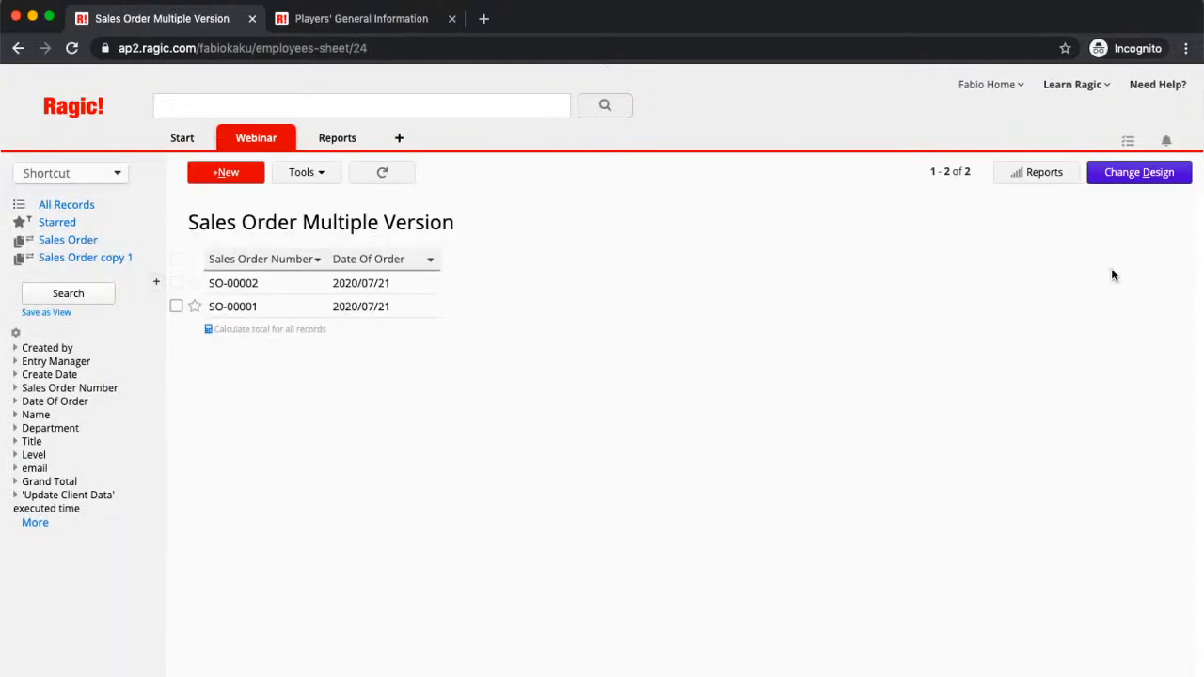
left_click(1151, 178)
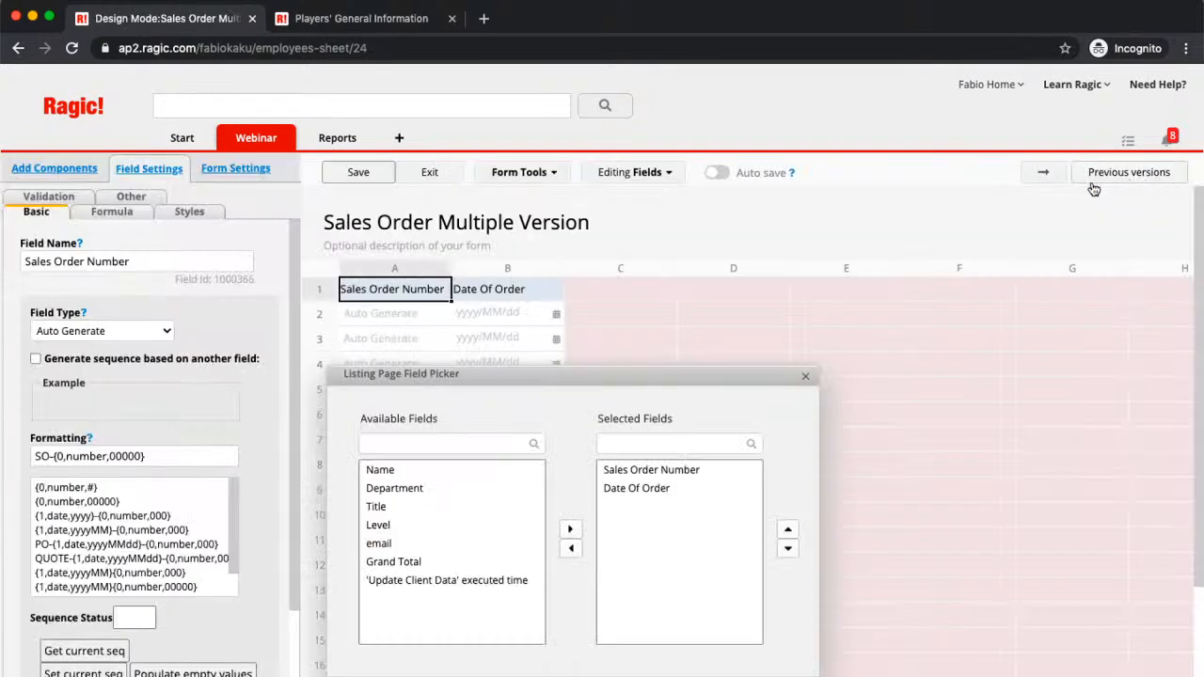
left_click(1042, 179)
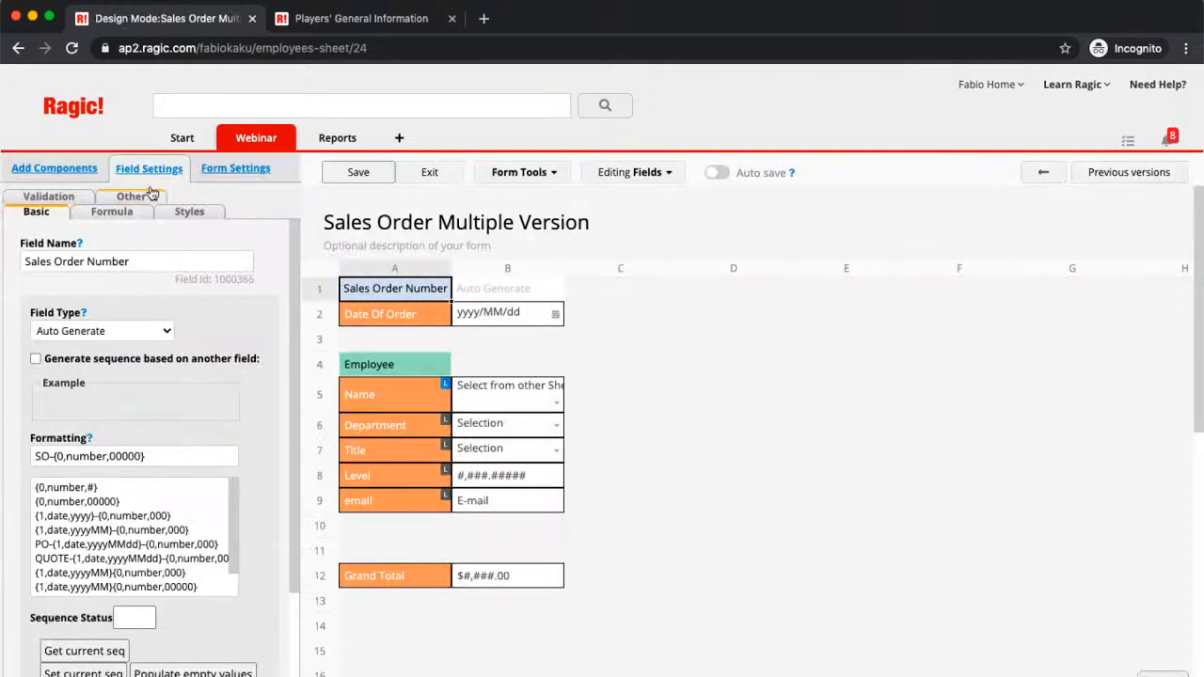
left_click(235, 168)
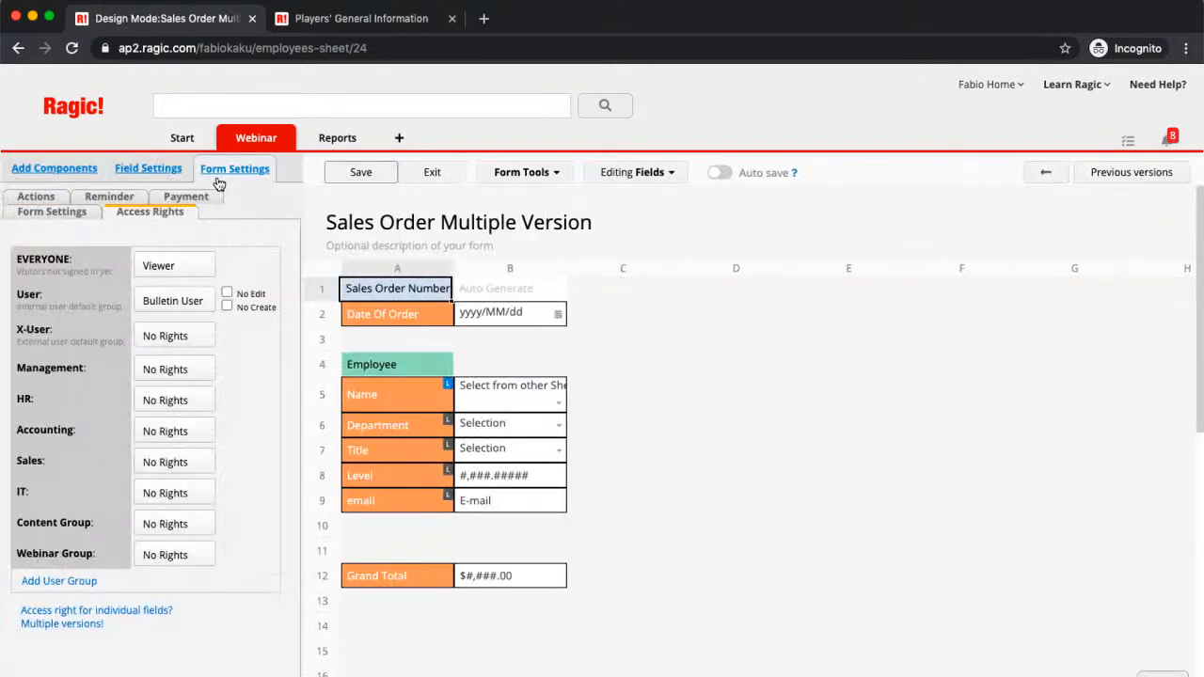
Step: Set EVERYONE to No Rights and give the Webinar Group Viewer access
left_click(170, 272)
left_click(172, 290)
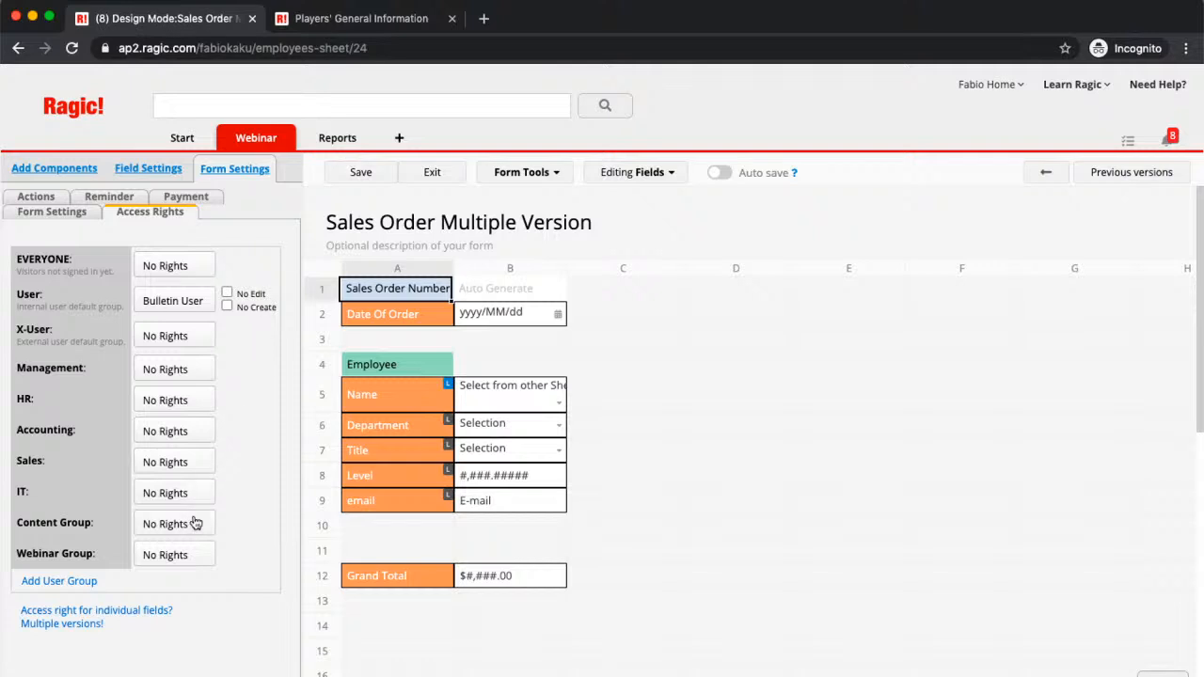
left_click(173, 564)
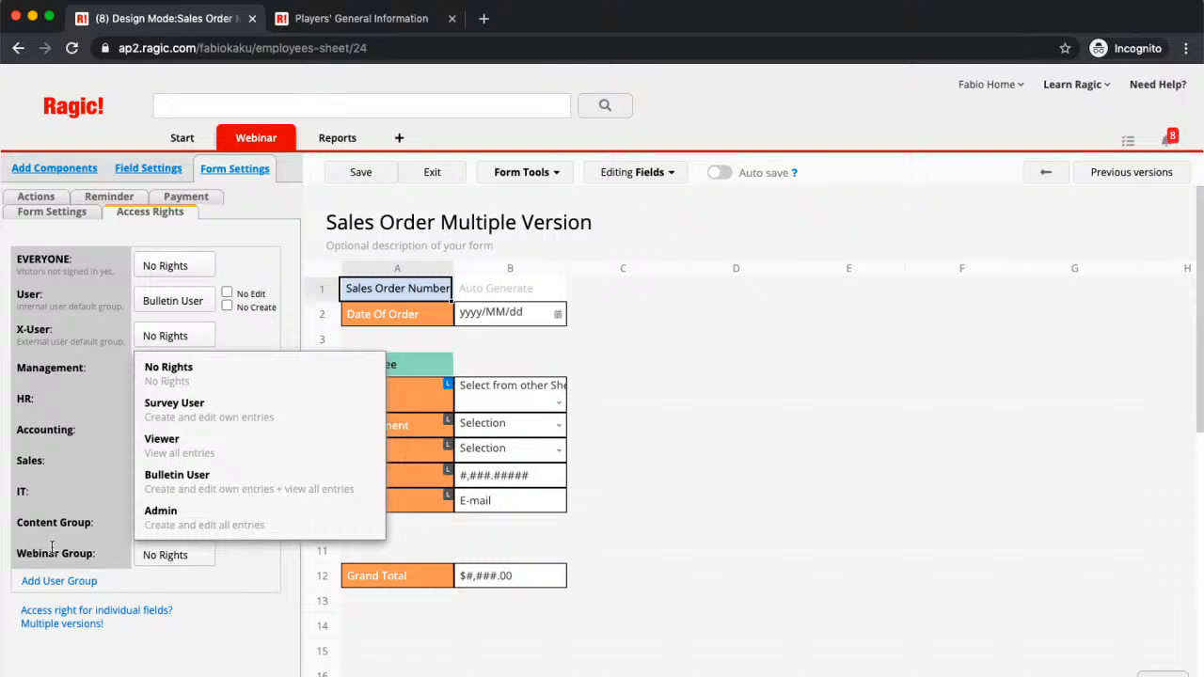
left_click(206, 446)
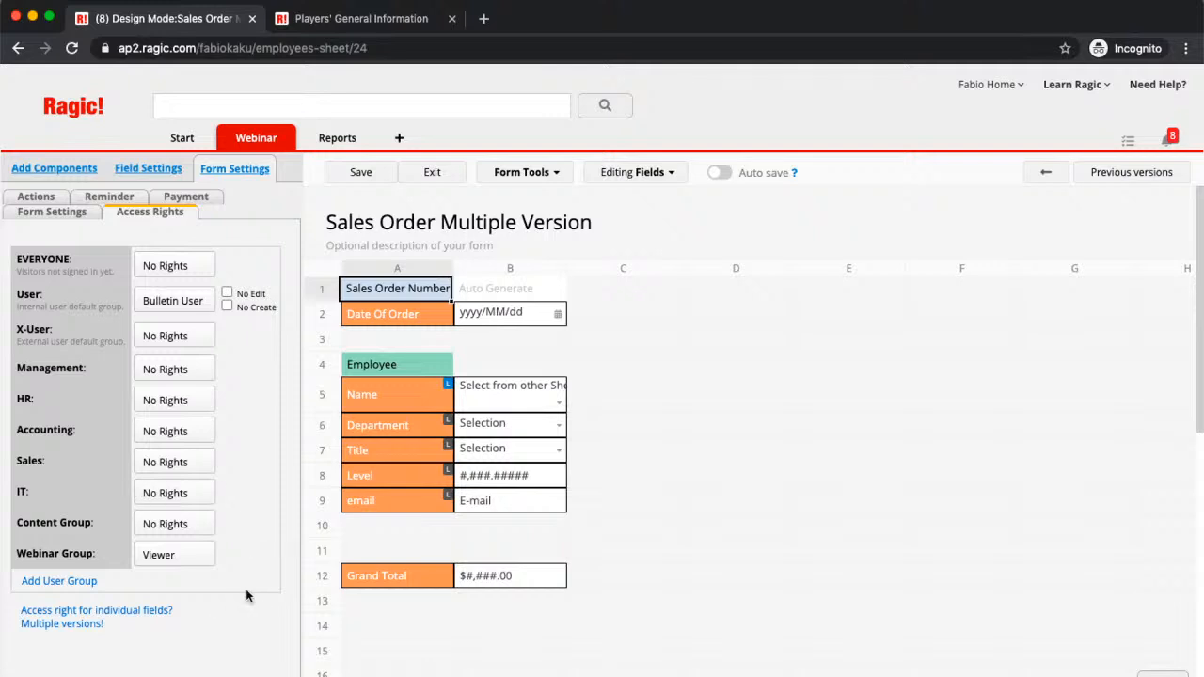
Step: Create a new user group named 'Order Processing Group' and save the sheet design
left_click(59, 581)
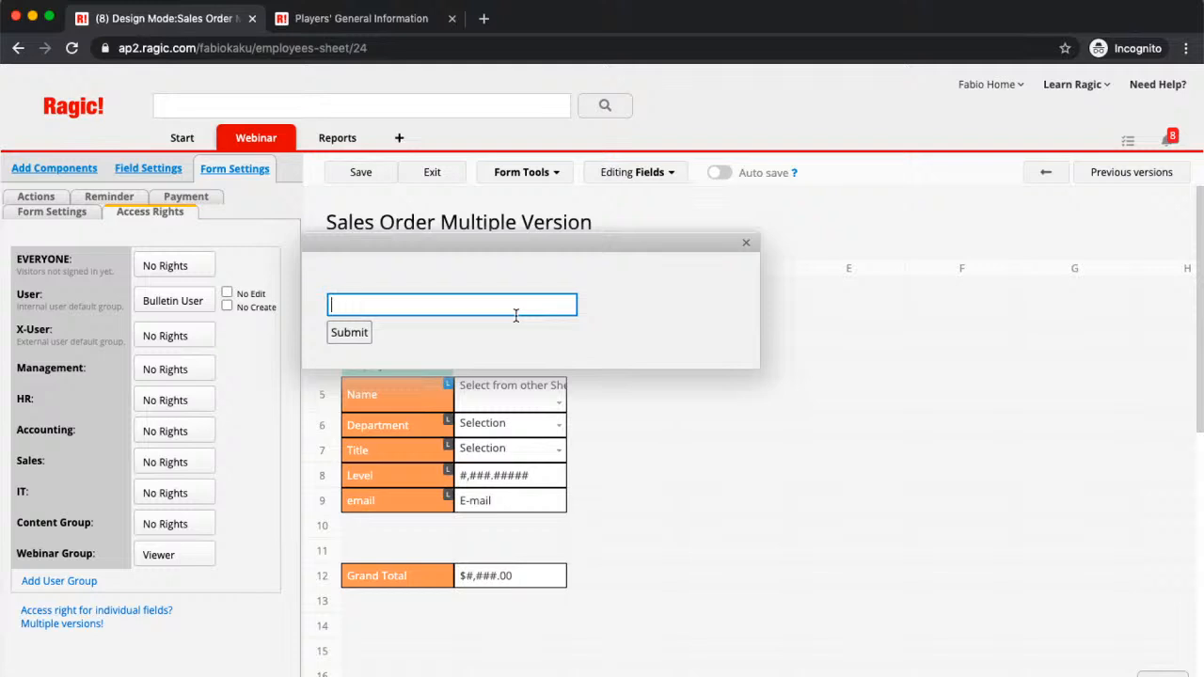
type("Order Group")
left_click(364, 305)
type("Processing")
left_click(349, 332)
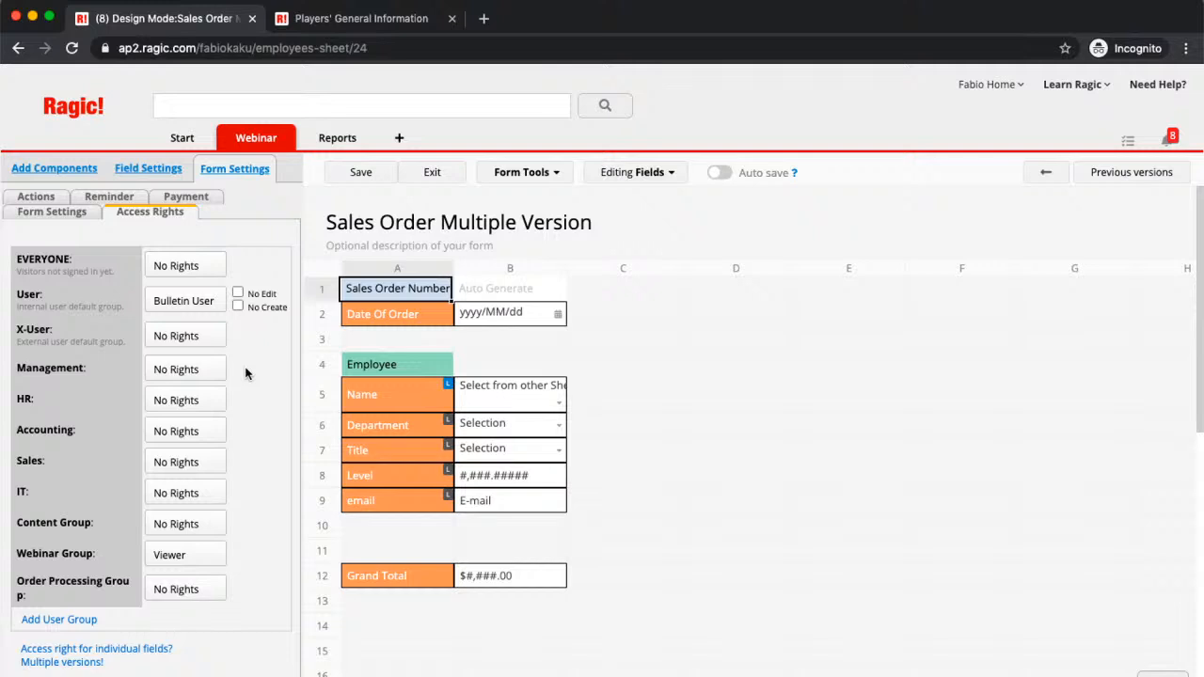
left_click(386, 172)
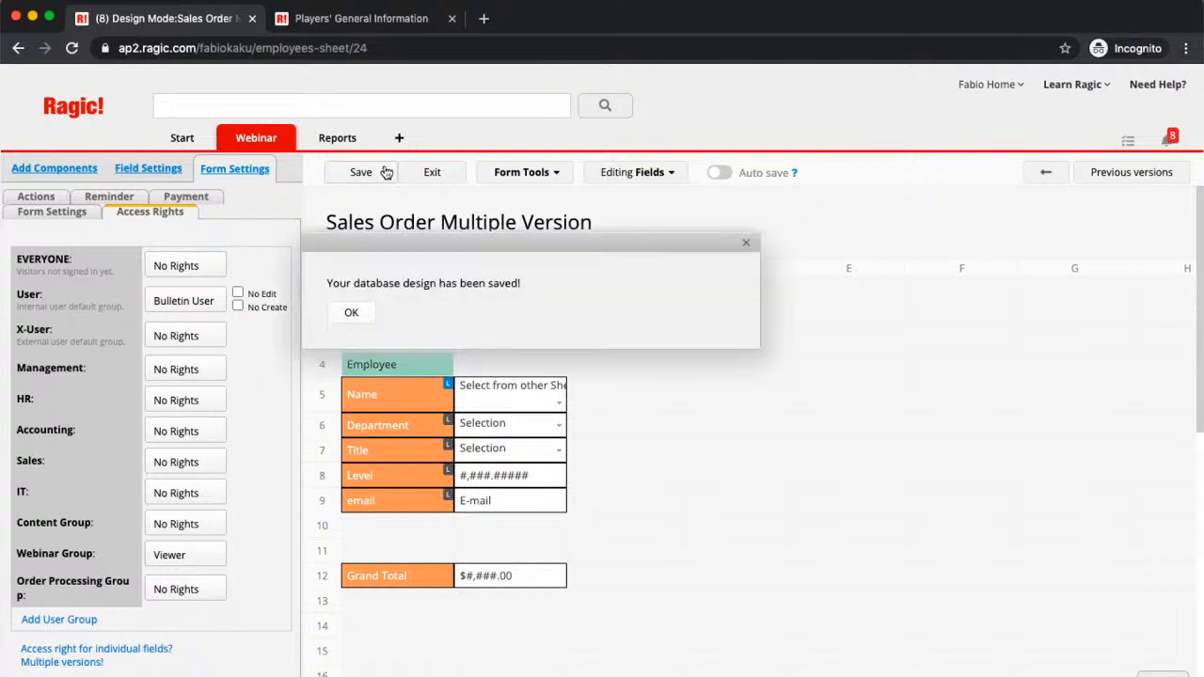
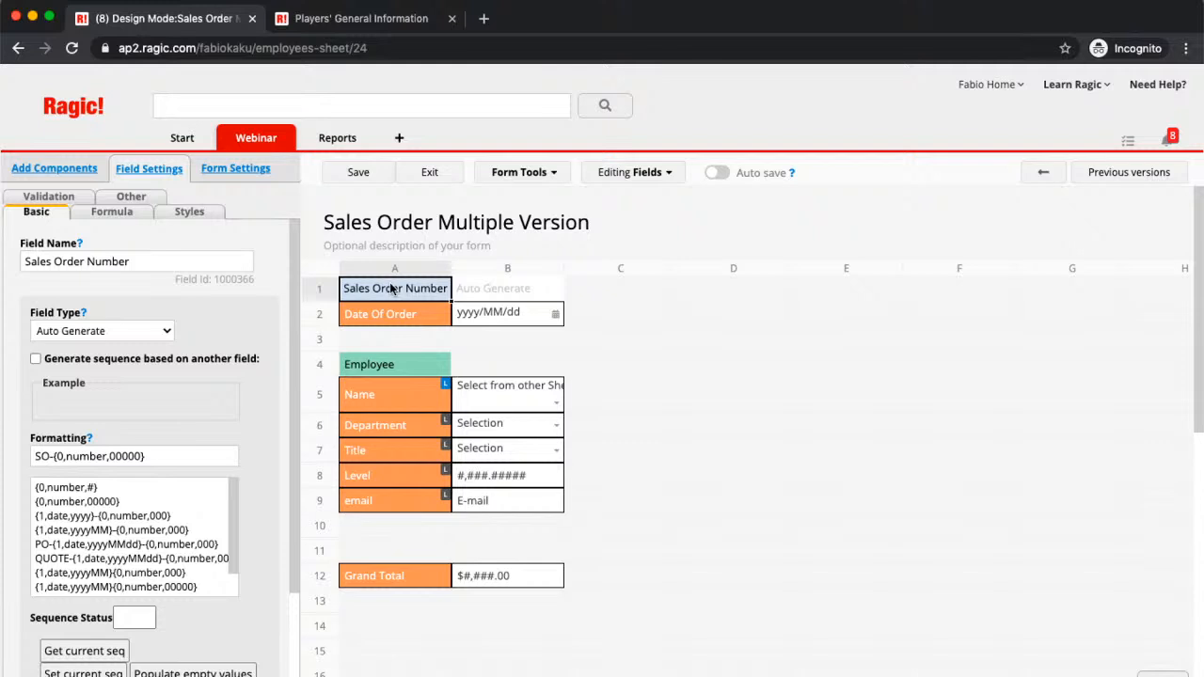
Step: Exit design mode to view the saved Sales Order Multiple Version record
left_click(426, 170)
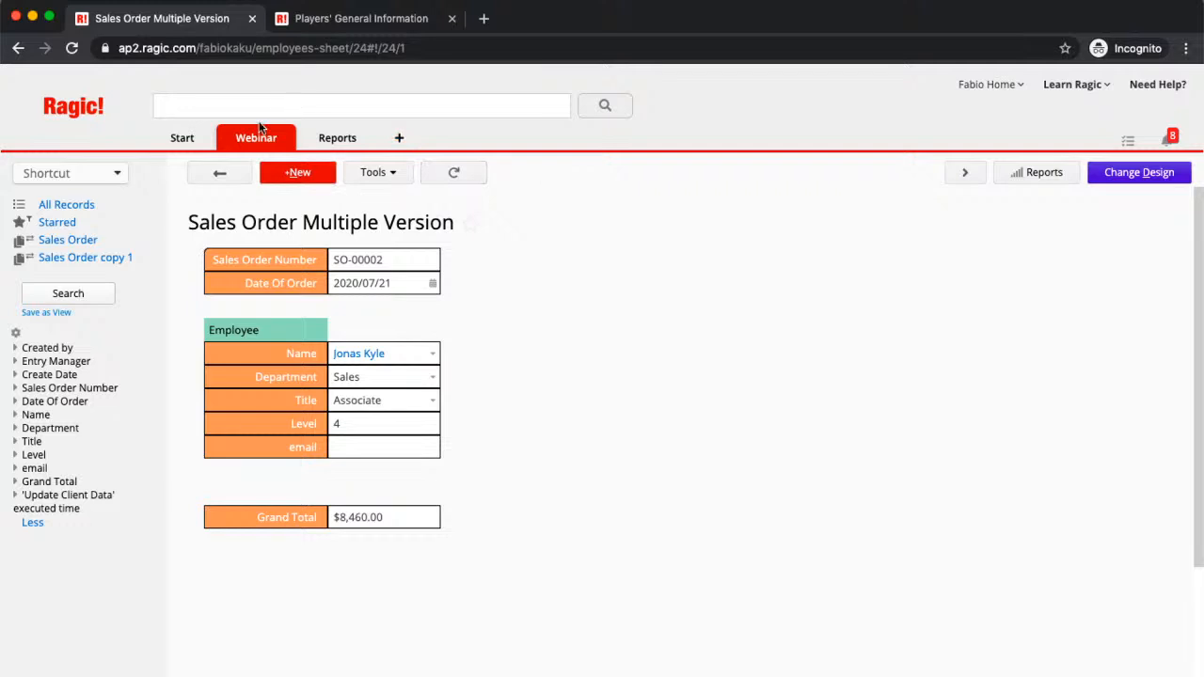
Step: Switch to the Sales Order sheet's record and show its Tools options
mouse_move(269, 140)
left_click(400, 230)
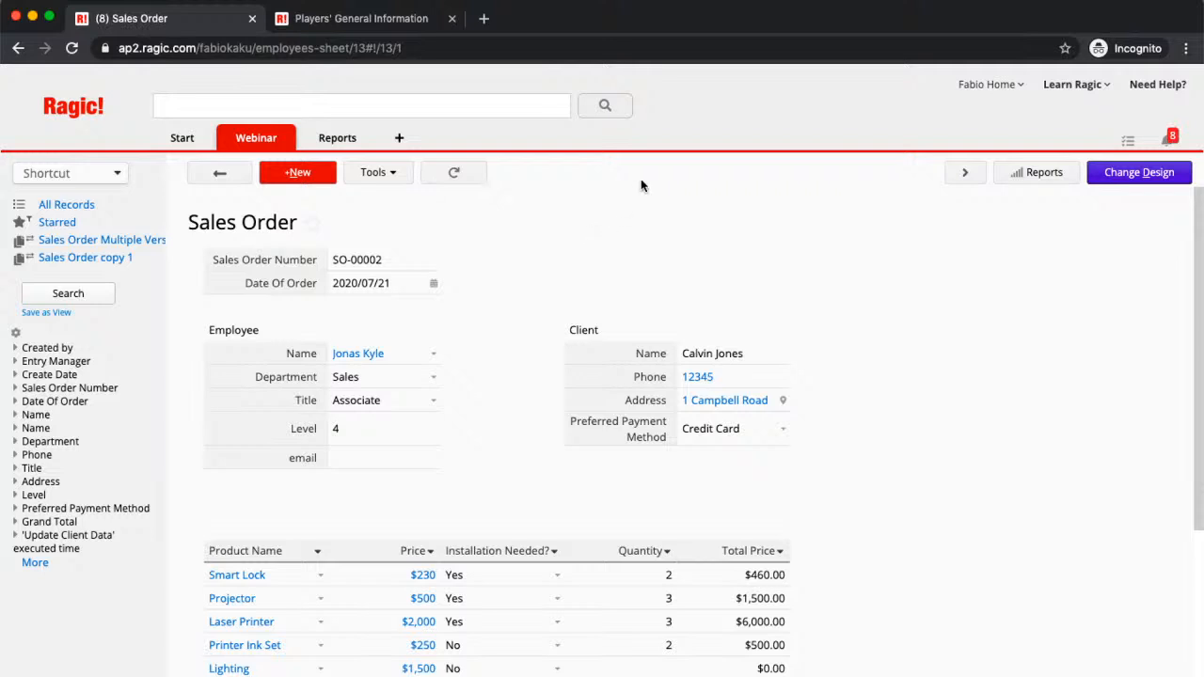
left_click(396, 173)
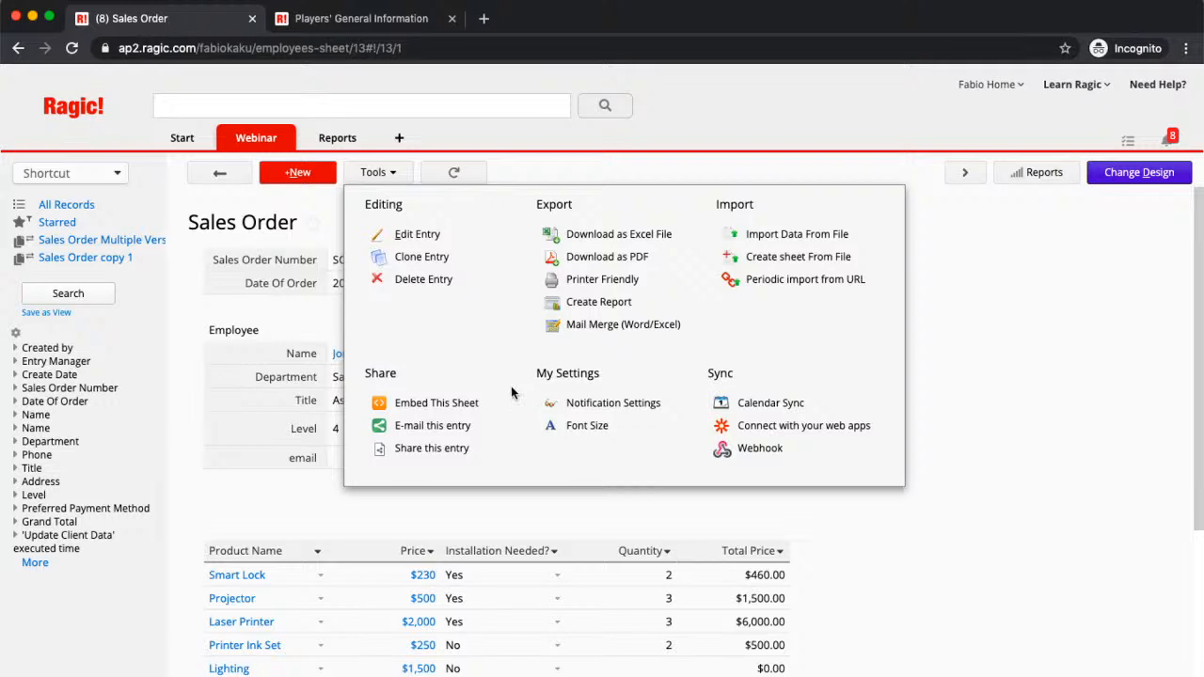
Step: Generate a read-only guest share link for this entry, copy it, and open a new incognito tab
left_click(487, 446)
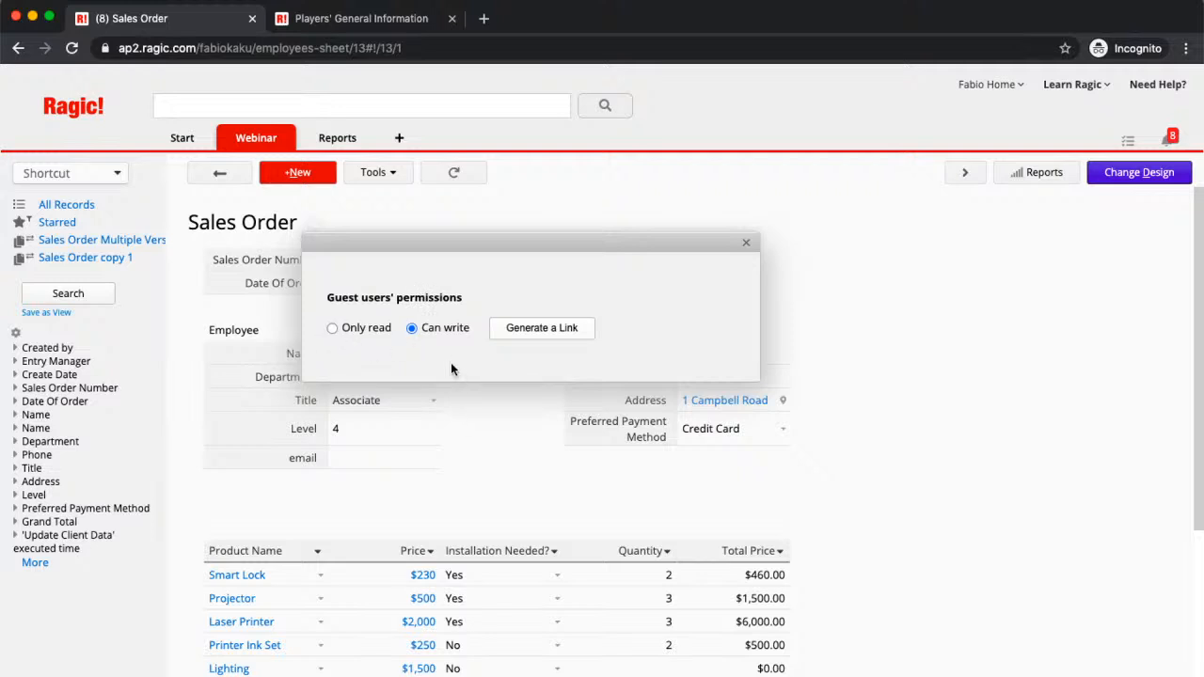
left_click(332, 327)
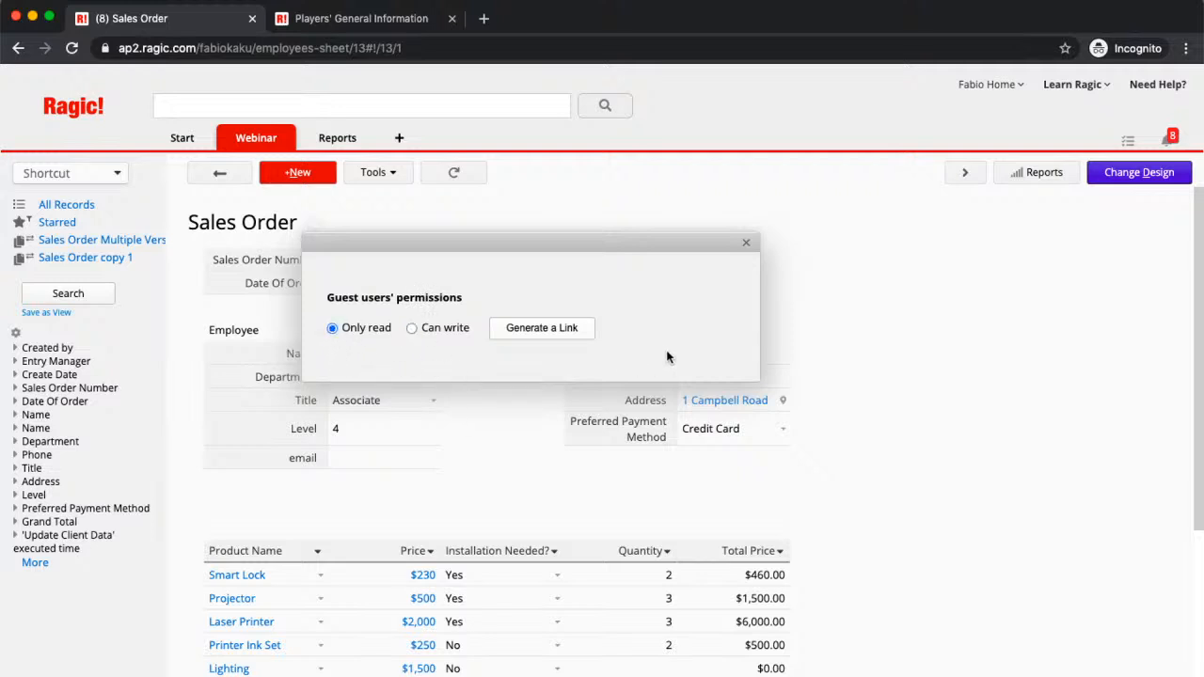
left_click(567, 336)
left_click(515, 372)
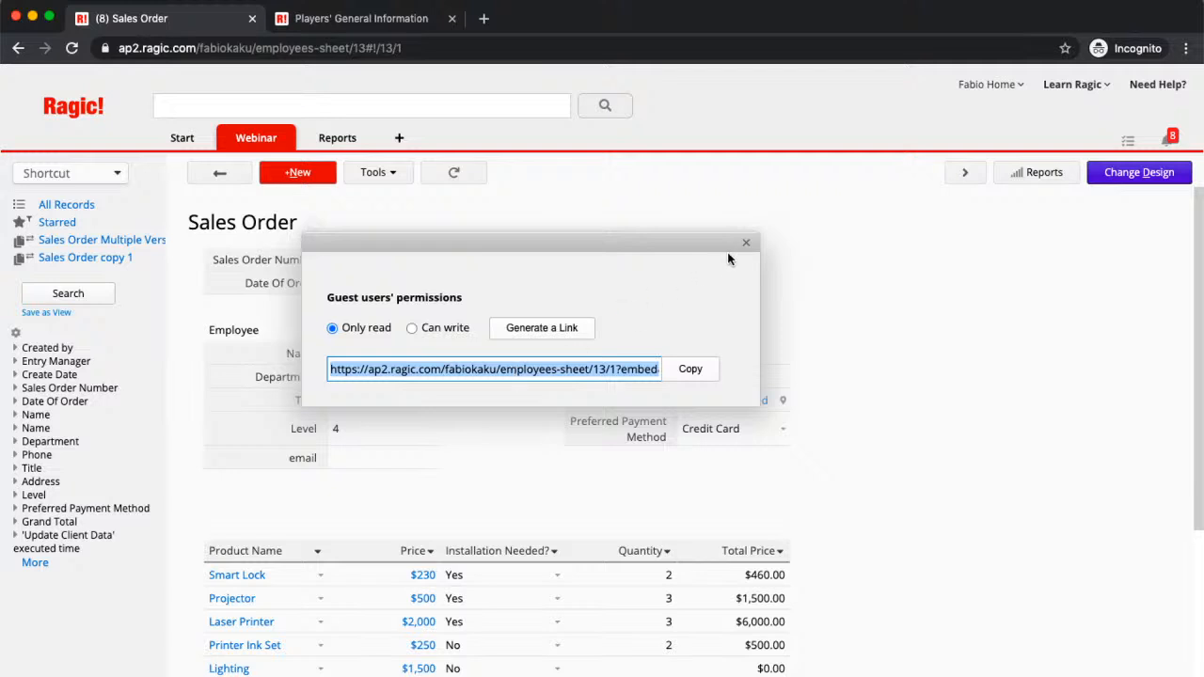
left_click(683, 369)
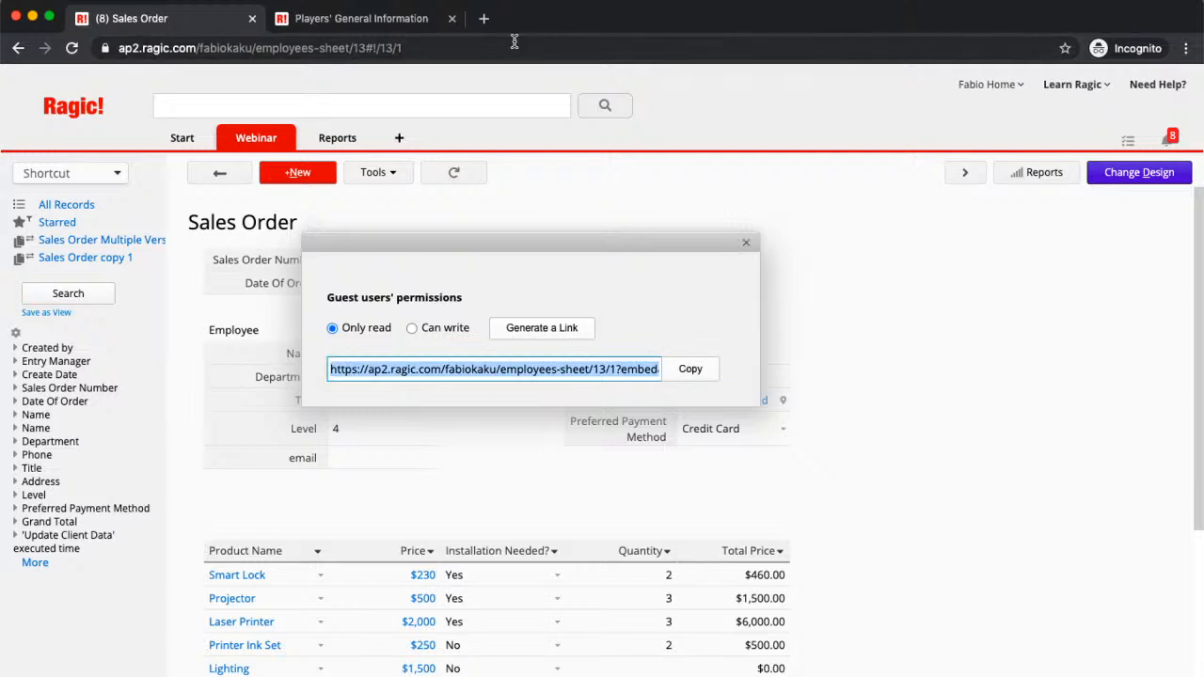
left_click(746, 242)
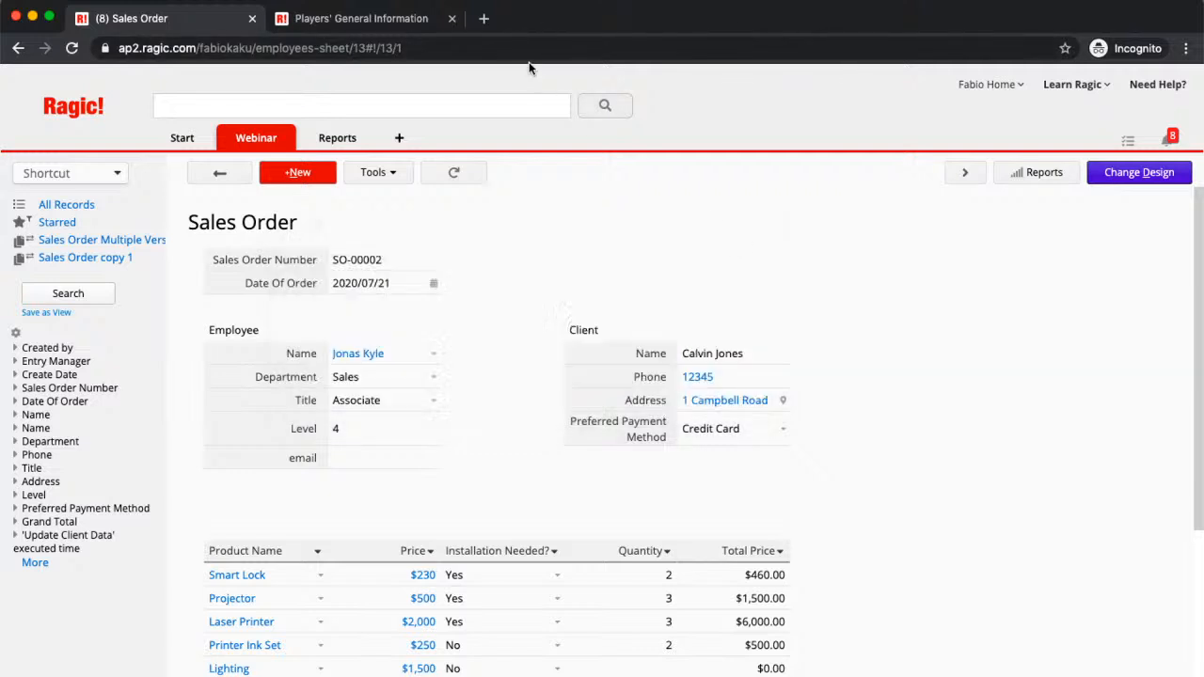
left_click(484, 19)
Step: Load the shared link and confirm the read-only entry rejects edits to its email field
key("super+v")
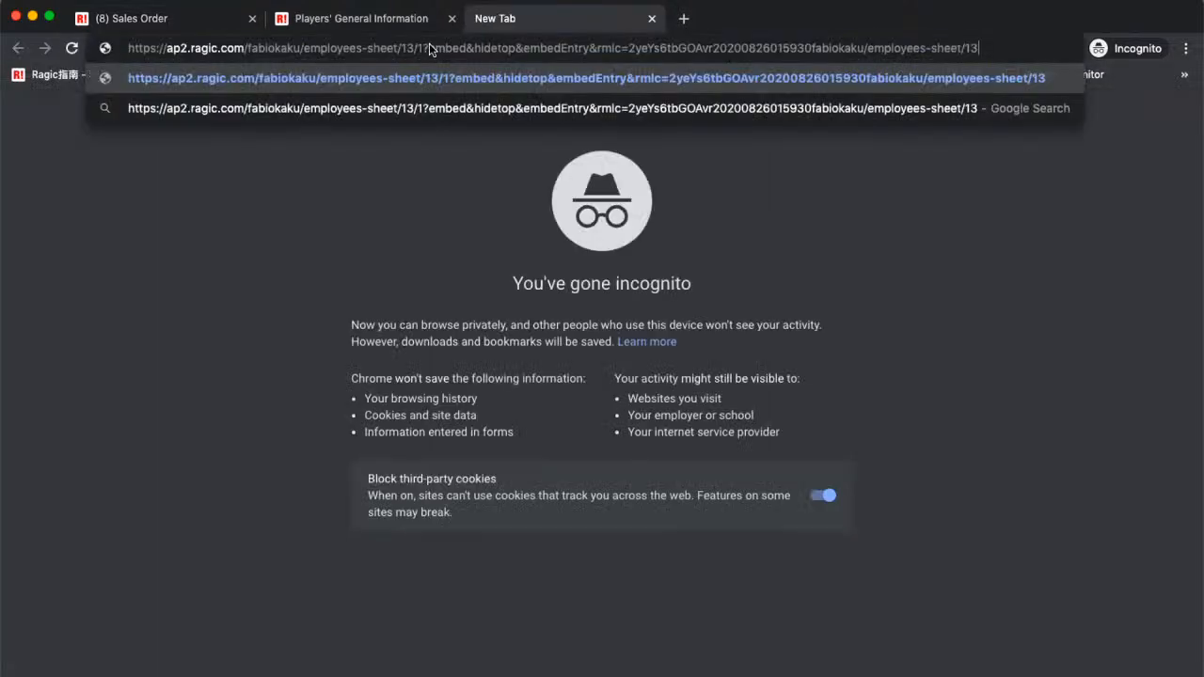
key("Return")
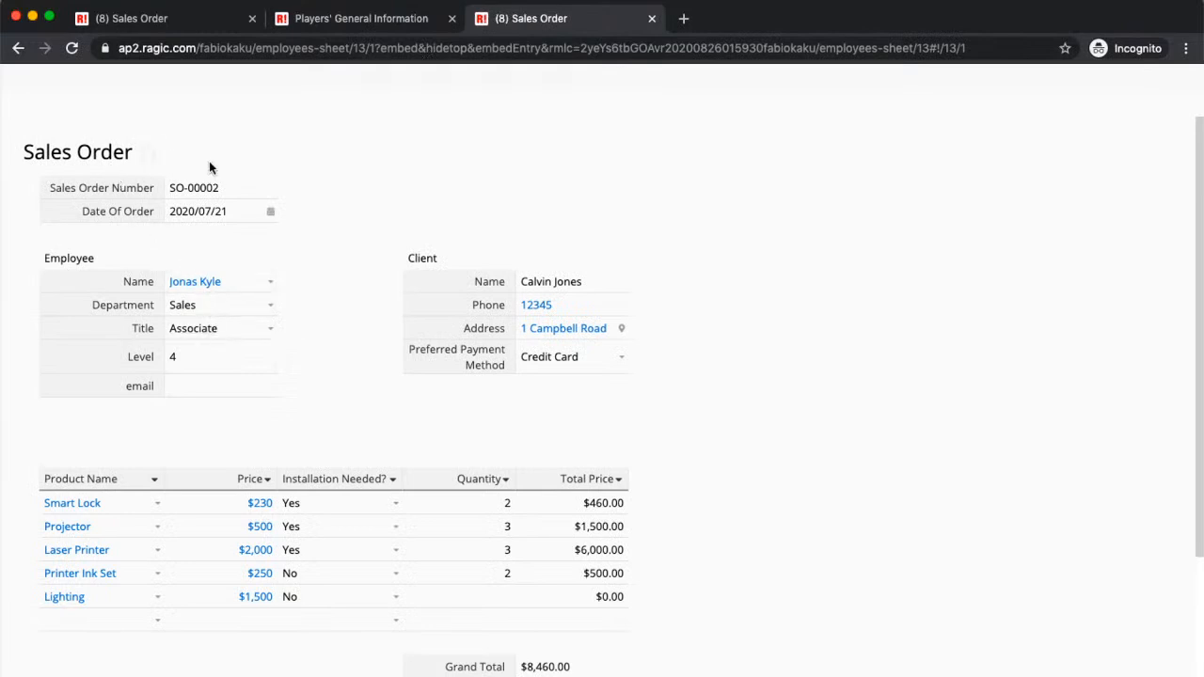
scroll(236, 185, "down", 2)
scroll(238, 187, "up", 2)
scroll(149, 155, "down", 8)
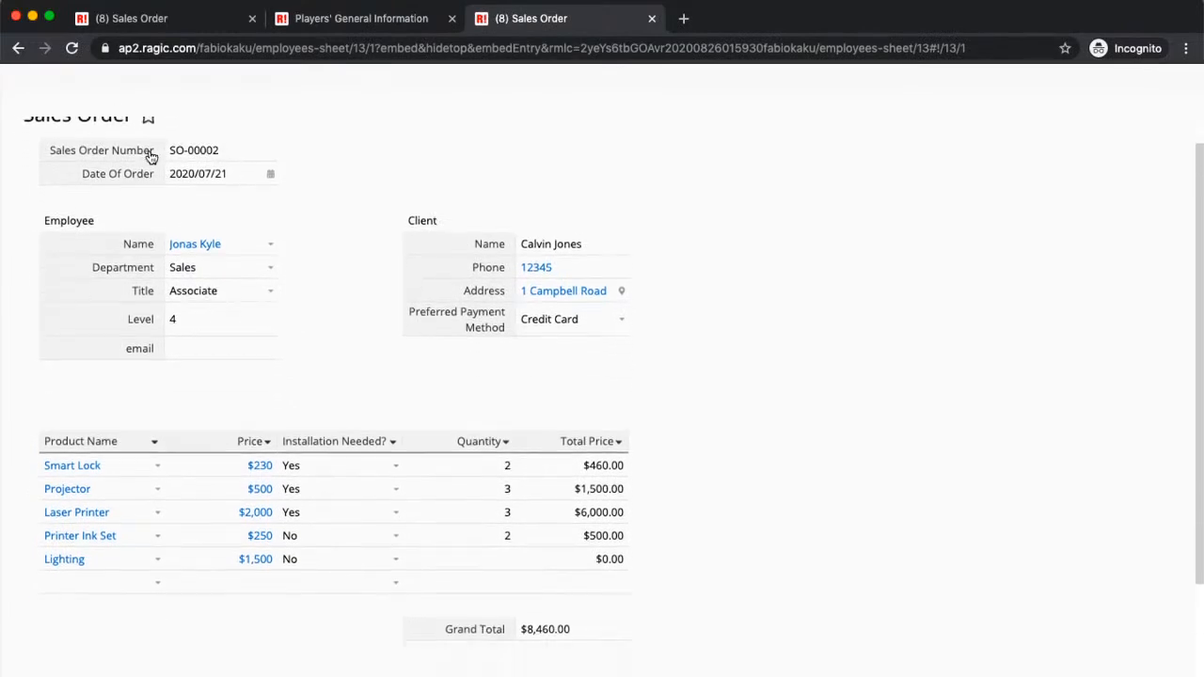
left_click(207, 207)
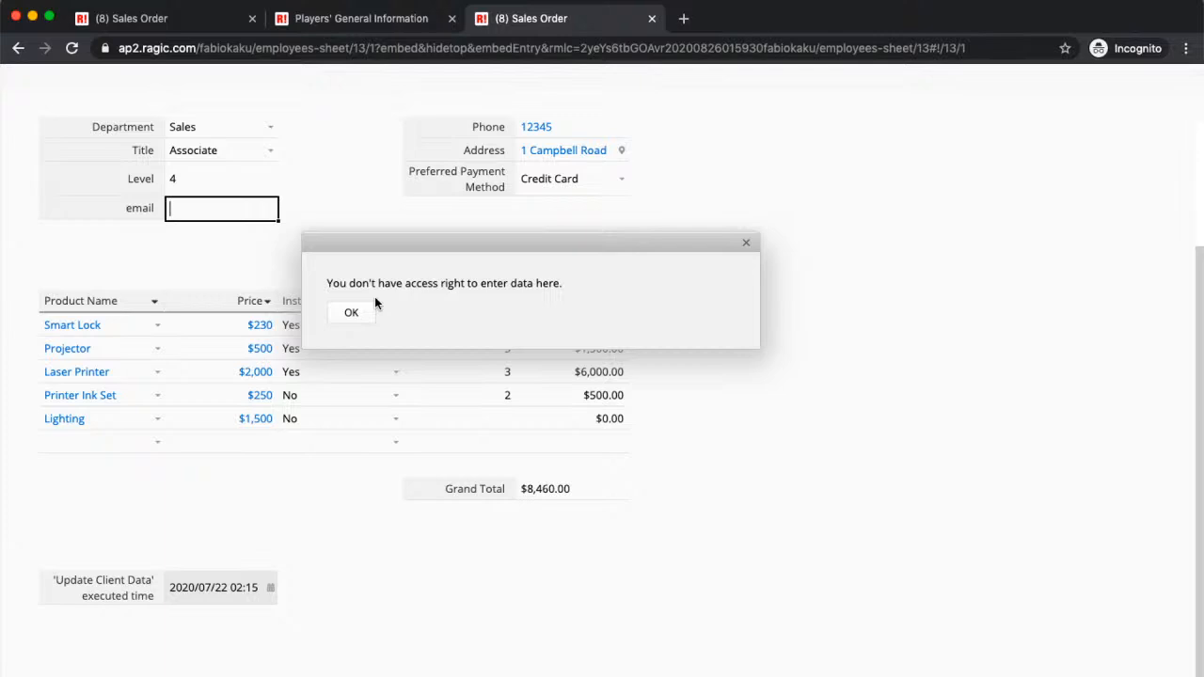
left_click(748, 244)
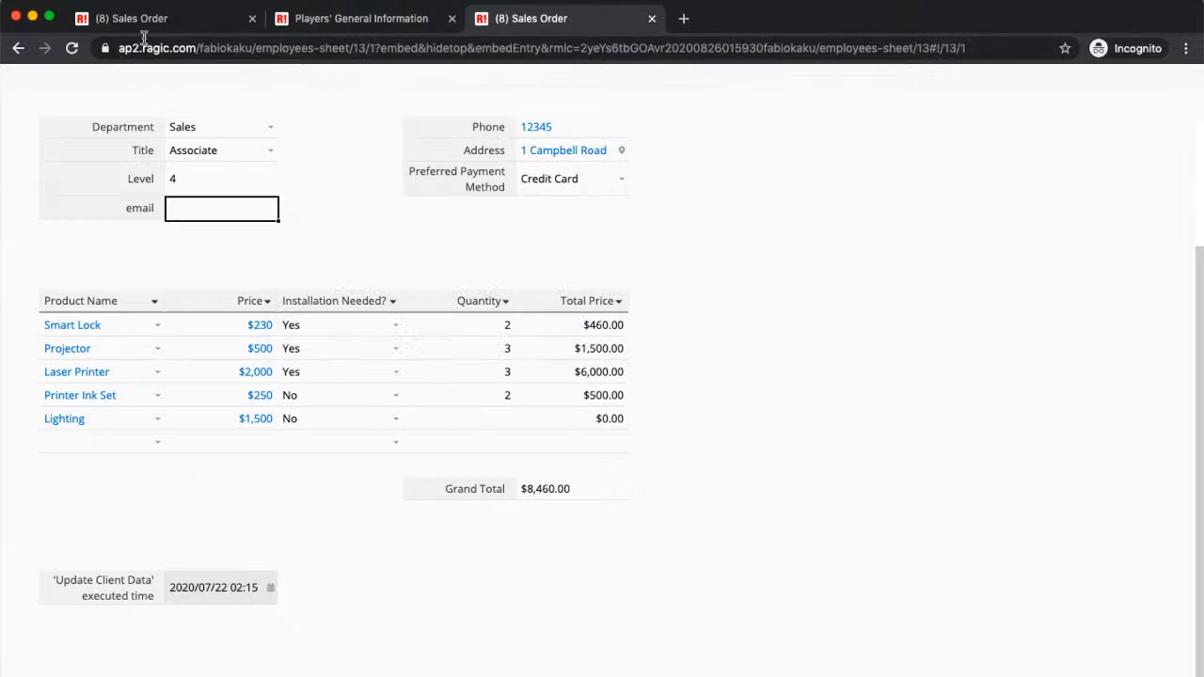
Step: Back in the original Sales Order tab, start e-mailing this entry from Tools
left_click(169, 21)
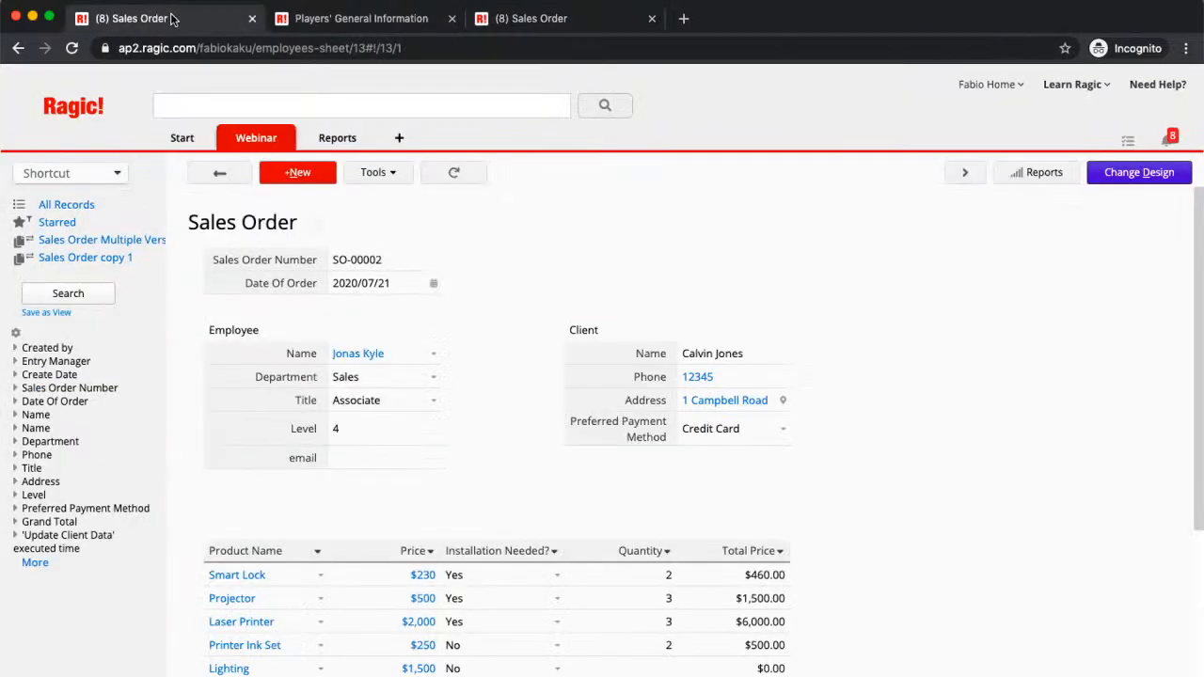
left_click(381, 171)
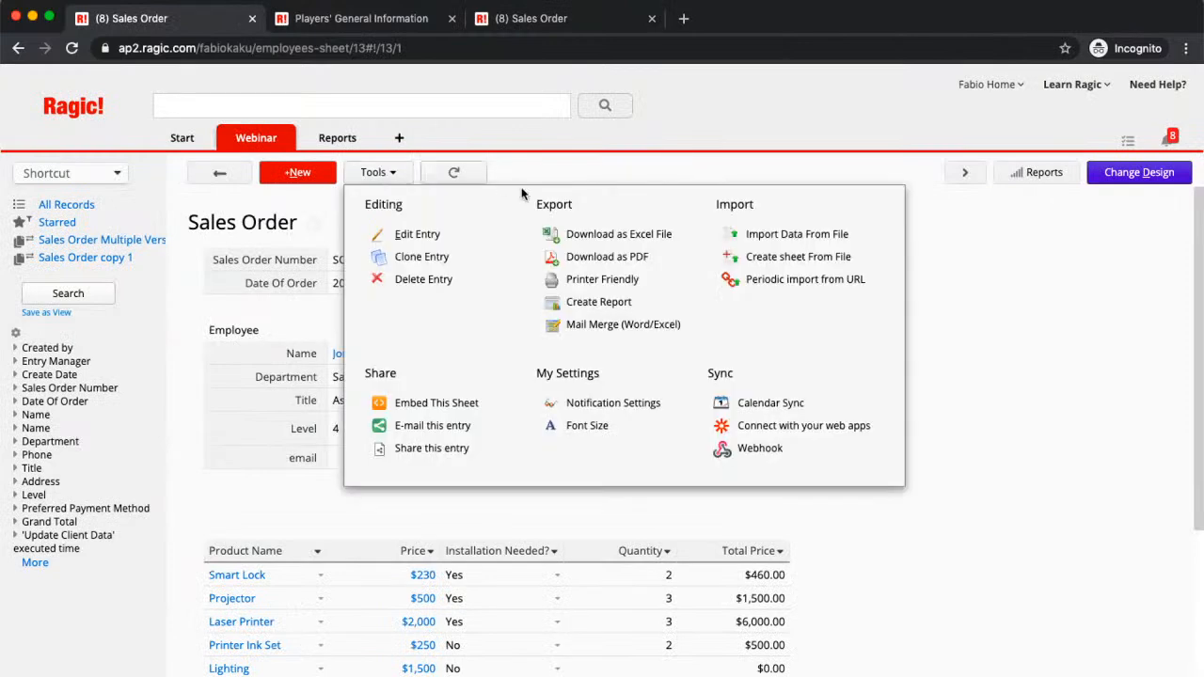
left_click(473, 429)
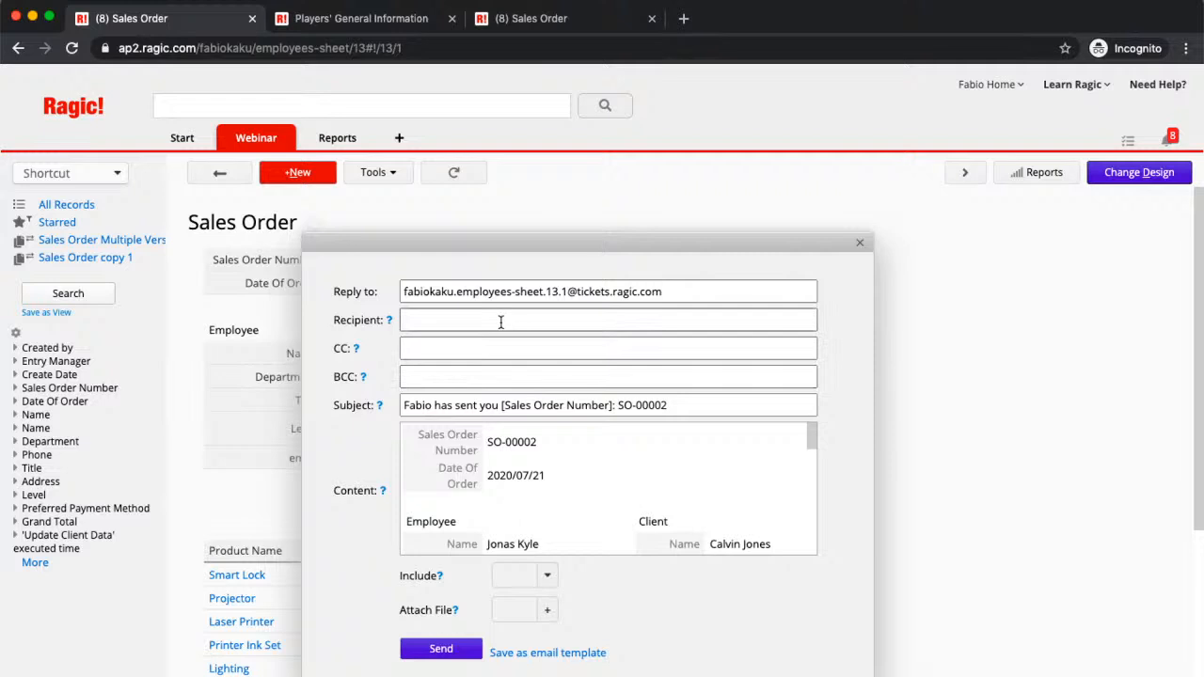
Step: Append the line 'Thank you very much' below the record summary in the e-mail content
left_click(440, 322)
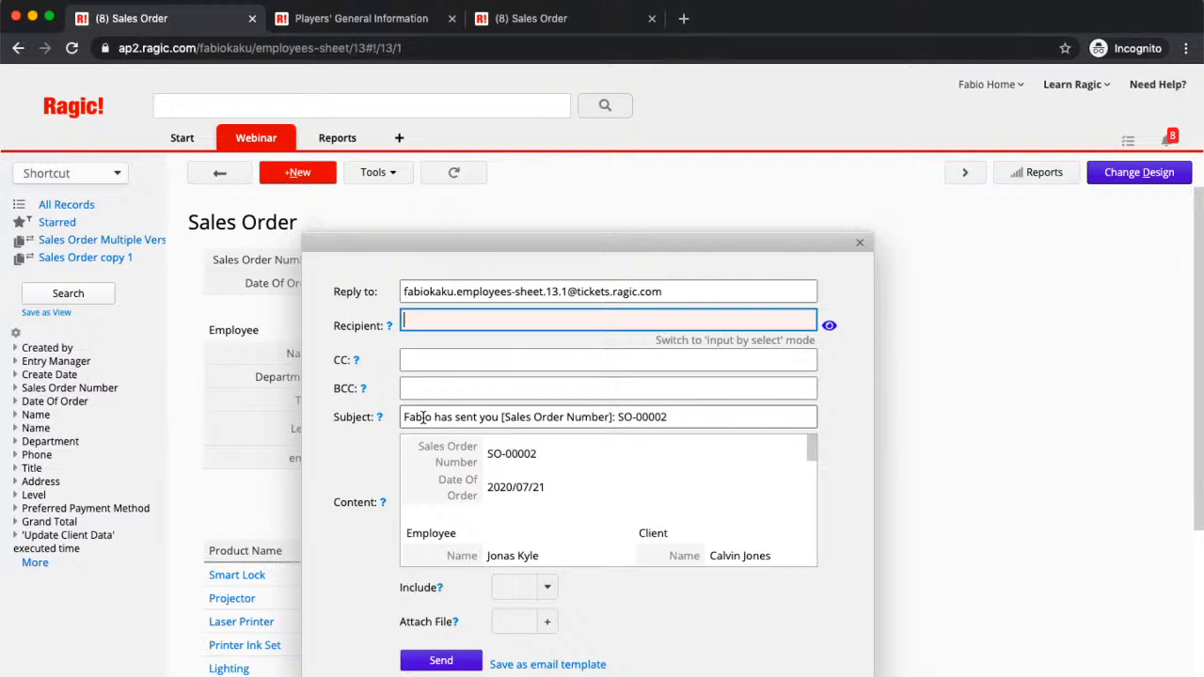
scroll(544, 485, "down", 2)
scroll(544, 486, "up", 2)
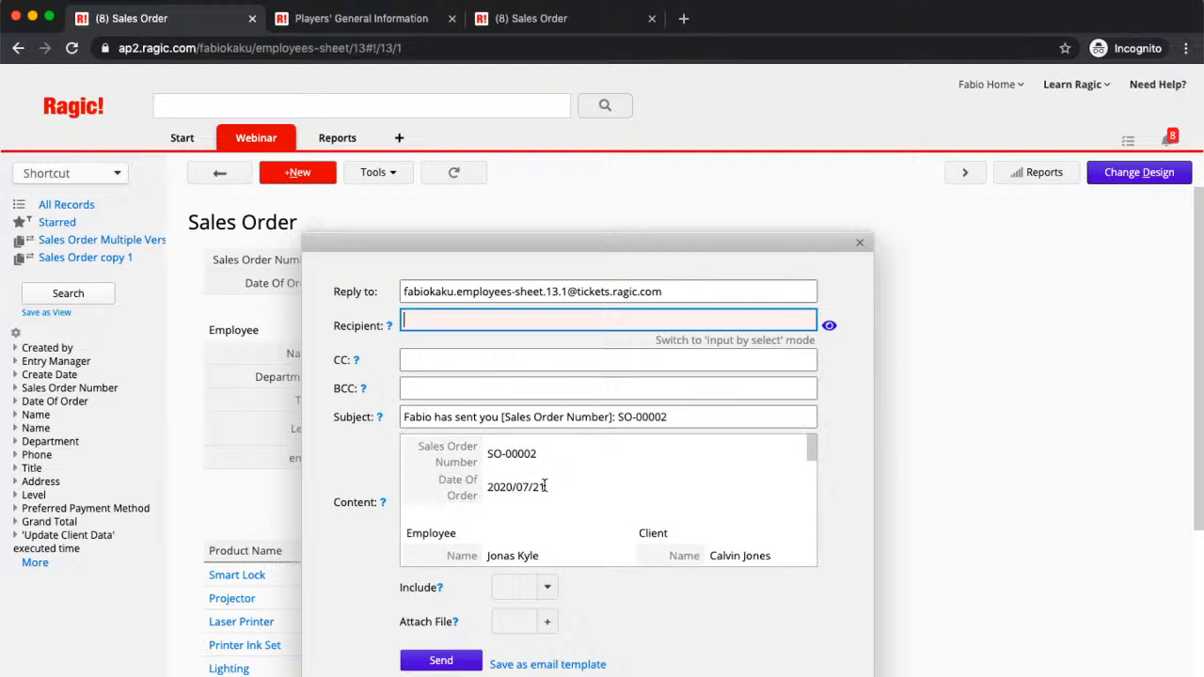
left_click(544, 485)
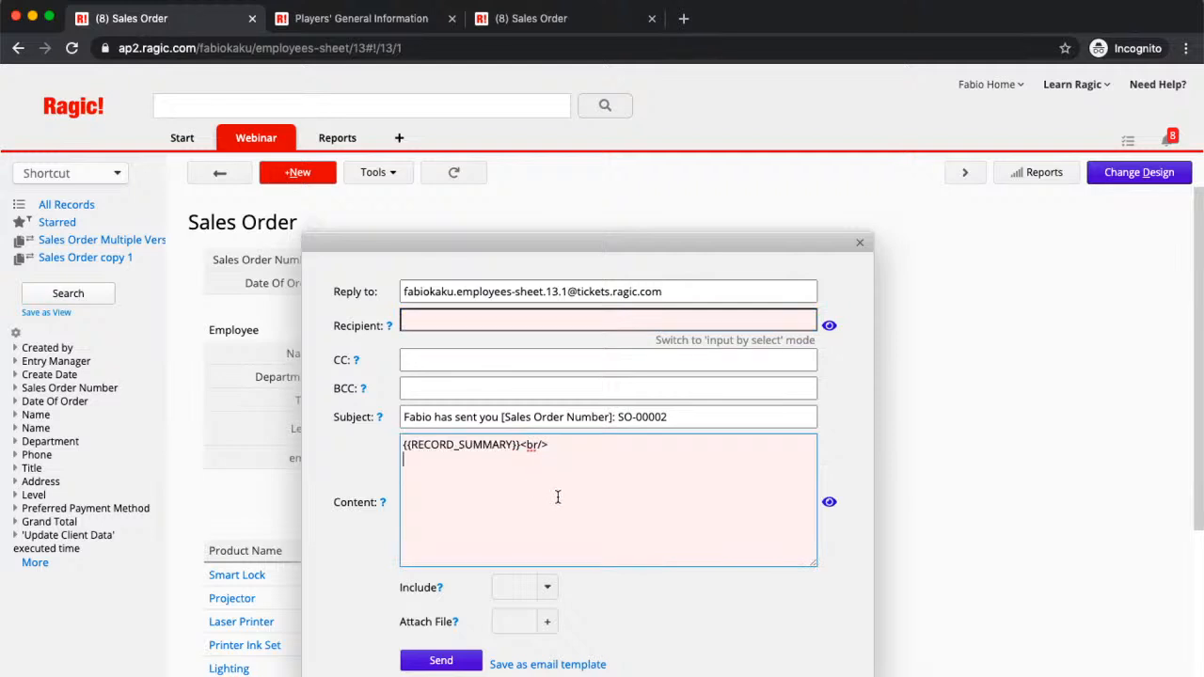
key("Return")
key("Return")
type("Thank you very much")
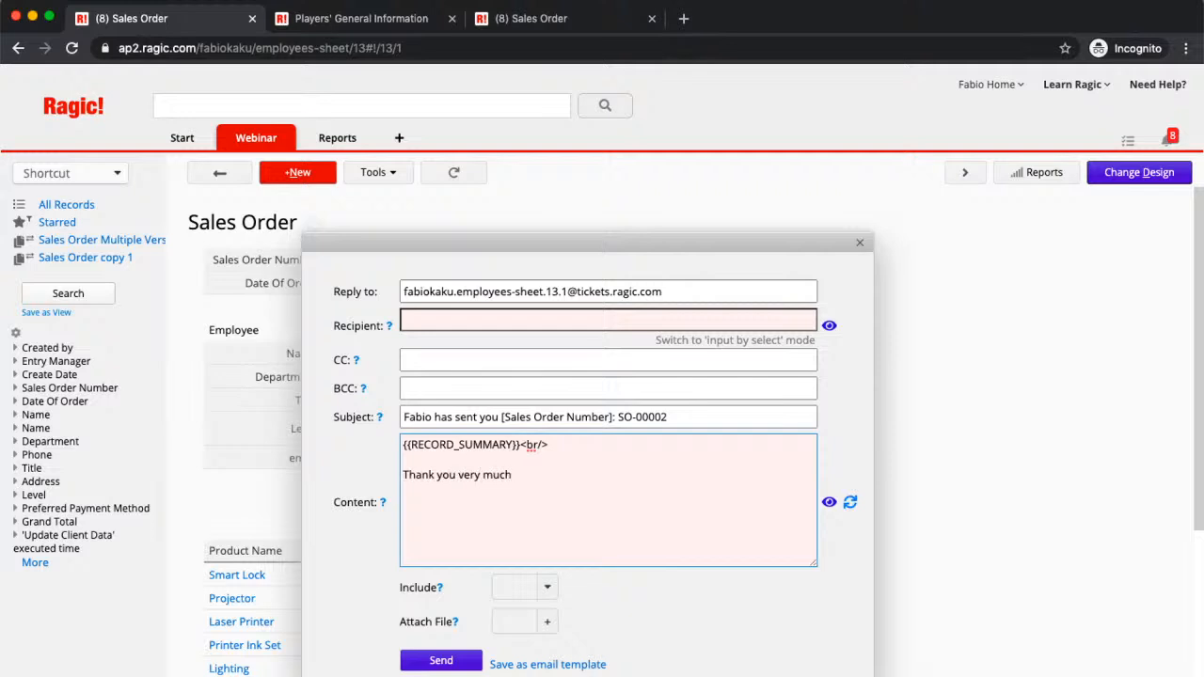
Step: Preview the rendered e-mail content ending with the thank-you line
left_click(543, 364)
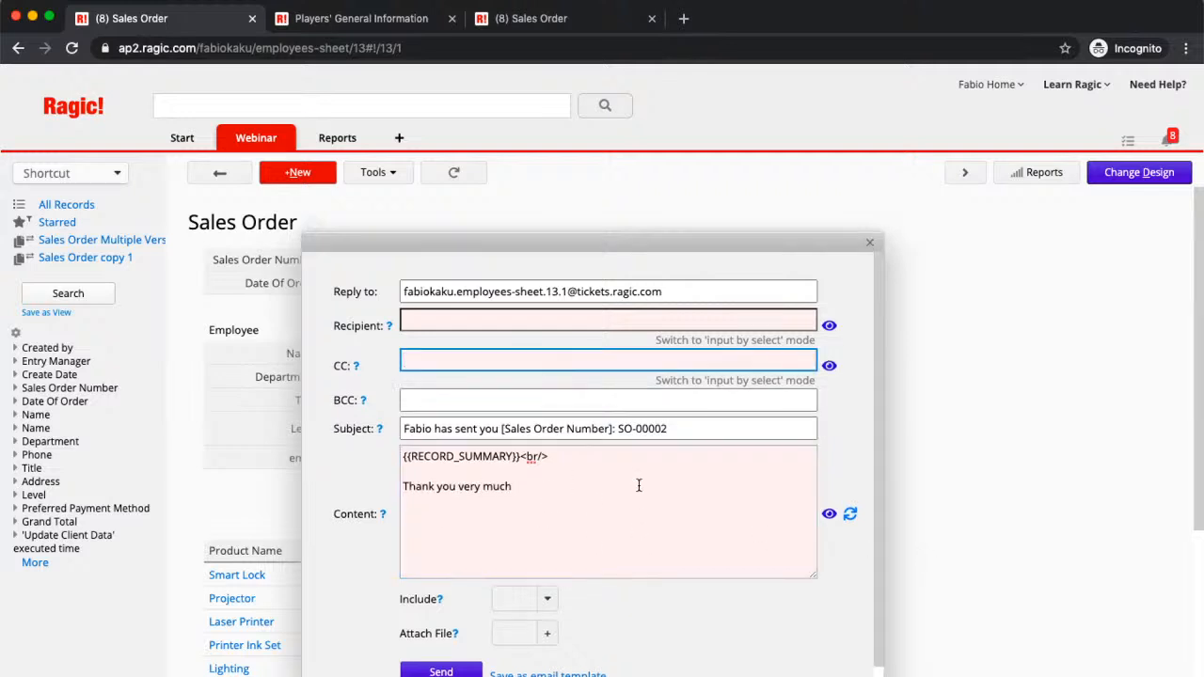
left_click(828, 515)
scroll(643, 485, "down", 5)
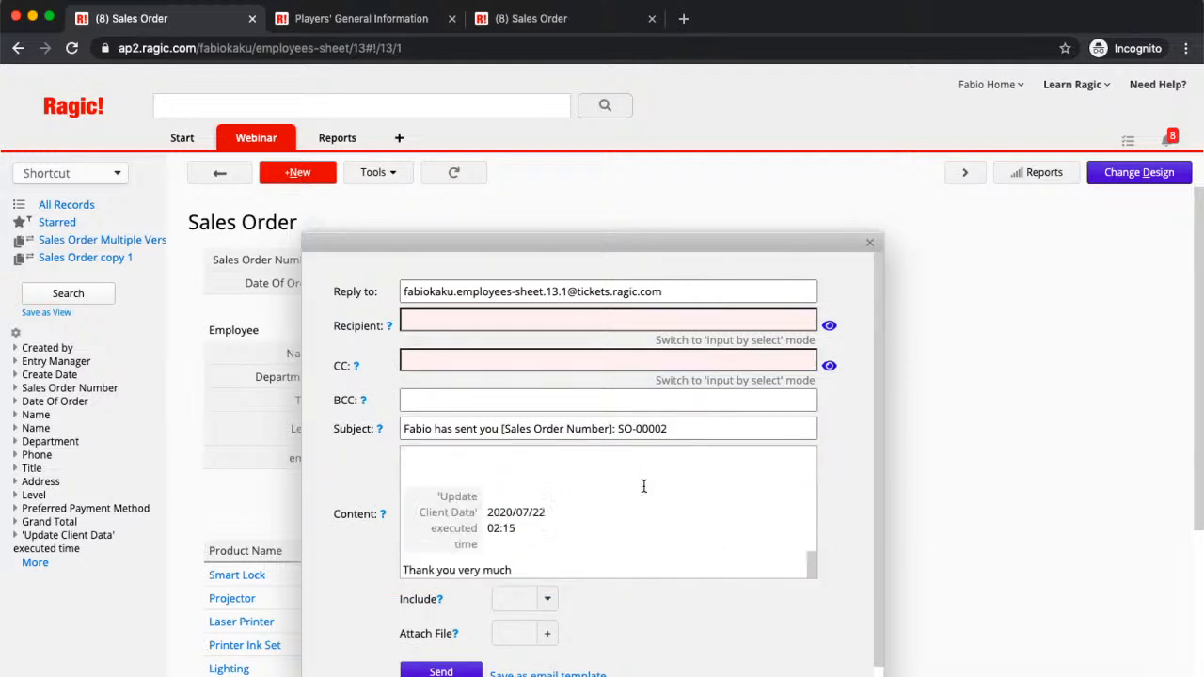
scroll(641, 485, "up", 3)
scroll(640, 486, "down", 3)
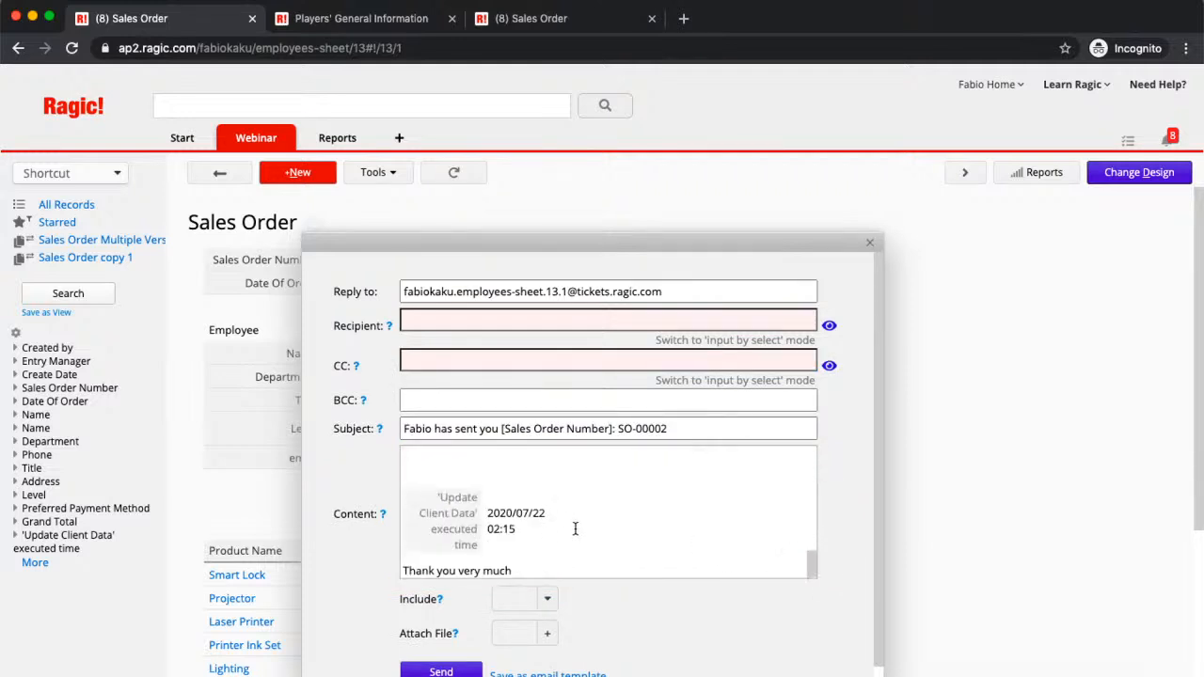
scroll(574, 528, "up", 5)
scroll(575, 529, "up", 5)
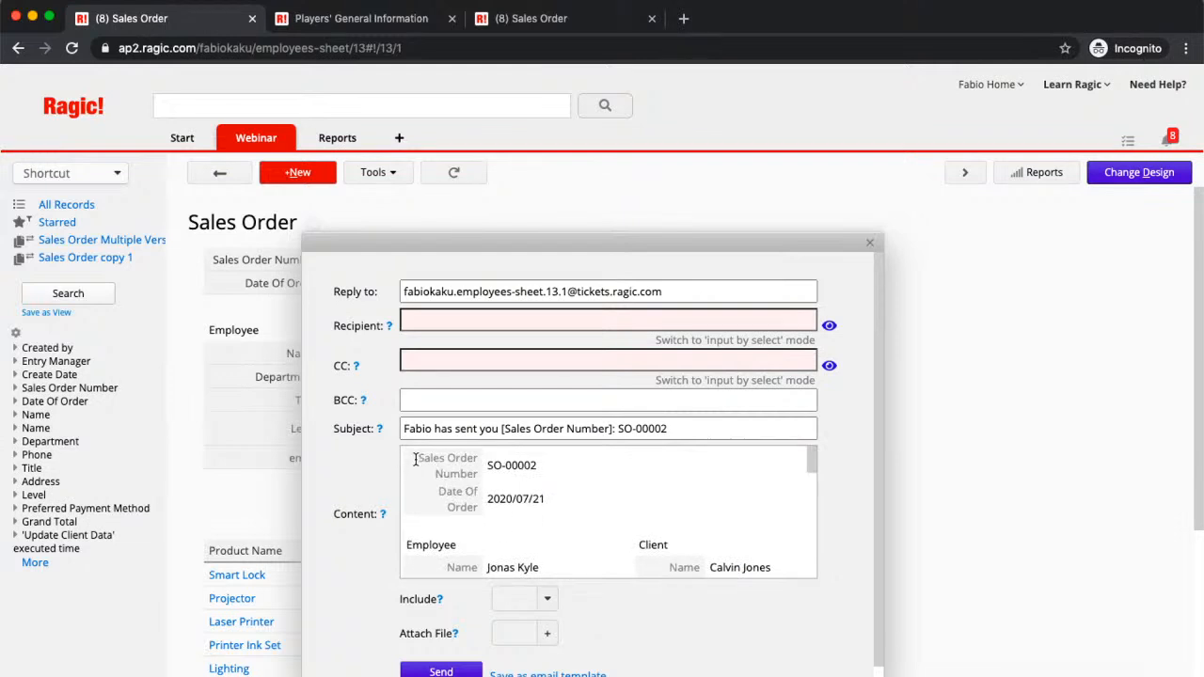
scroll(535, 470, "down", 10)
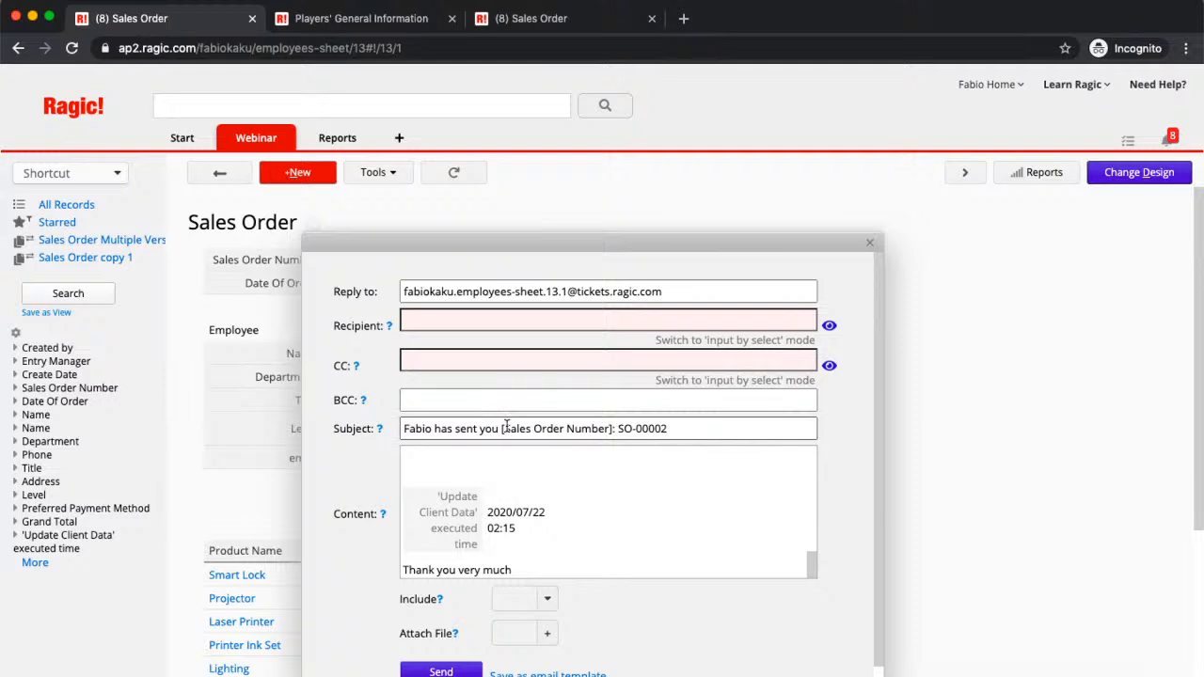
Step: Enter the recipient's e-mail address and check the Include list without choosing anything
left_click(457, 320)
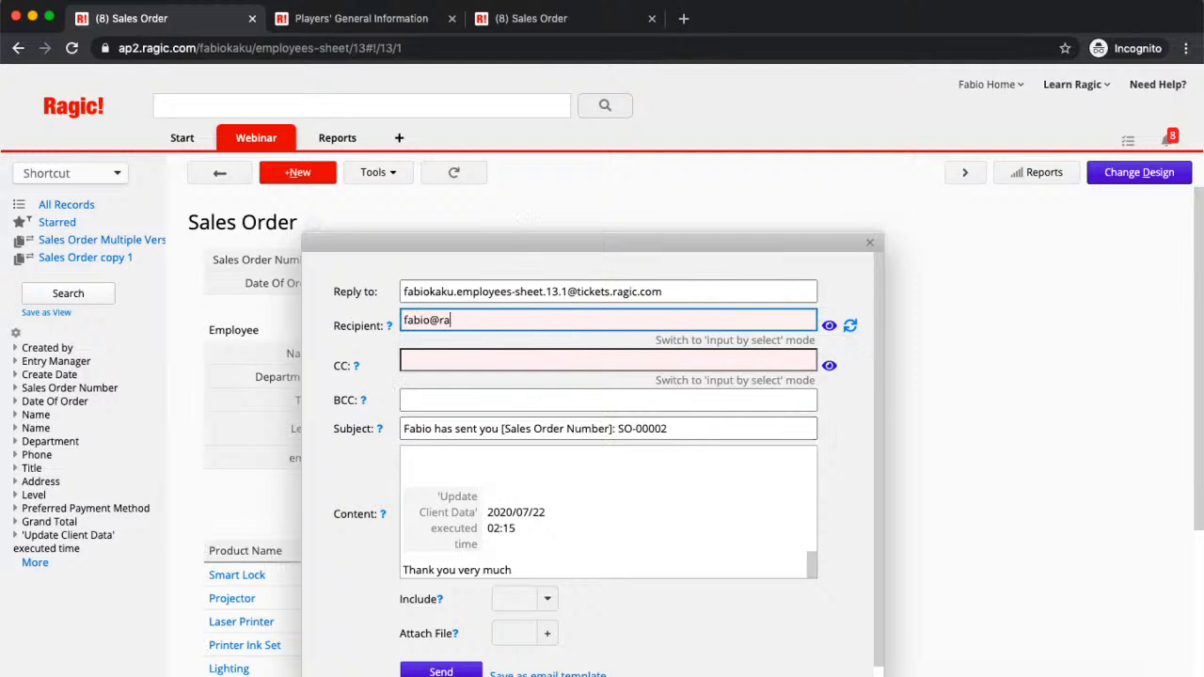
scroll(530, 485, "down", 1)
scroll(529, 484, "down", 1)
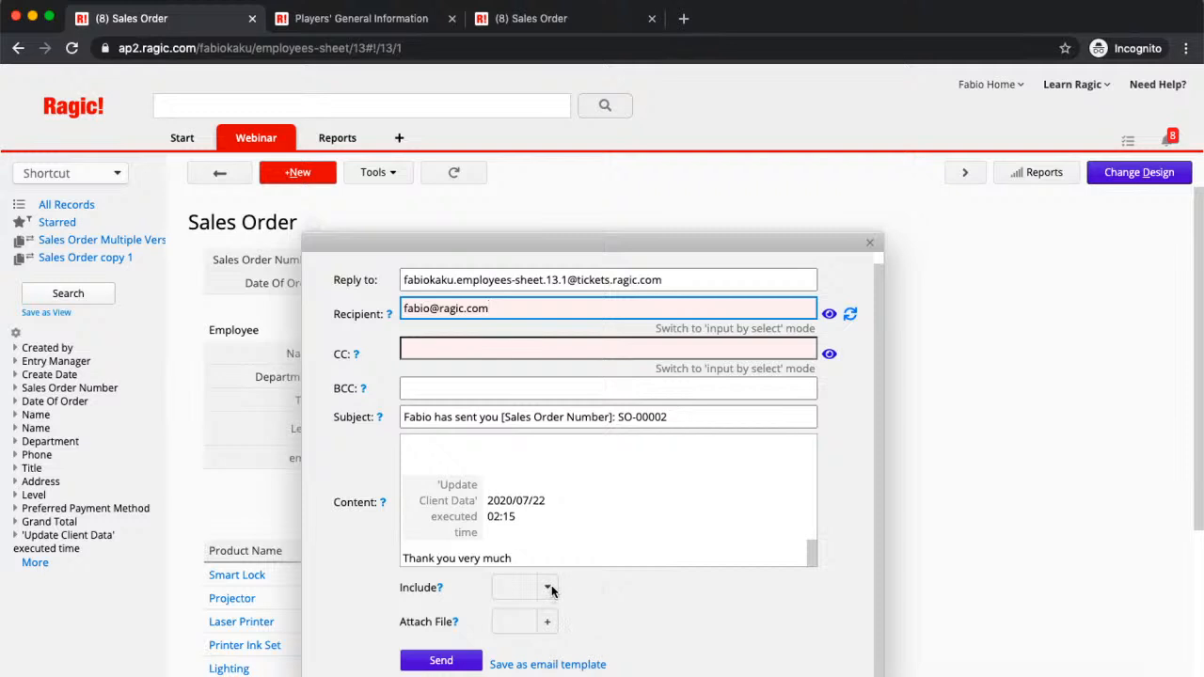
left_click(549, 588)
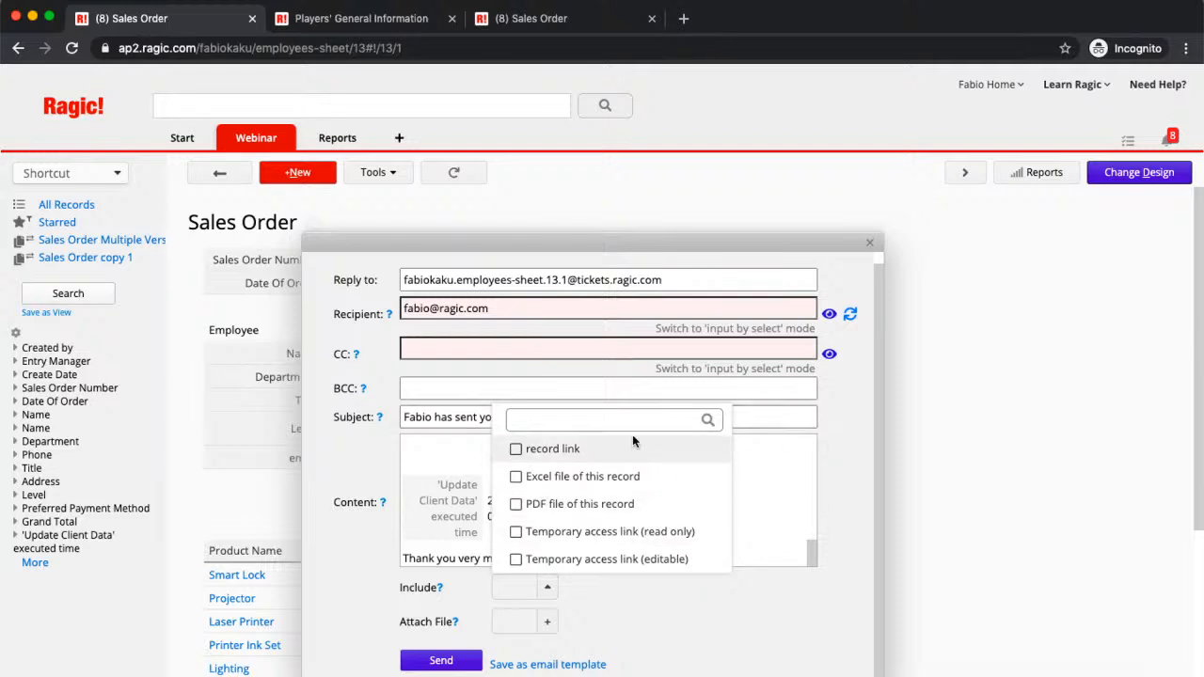
left_click(865, 516)
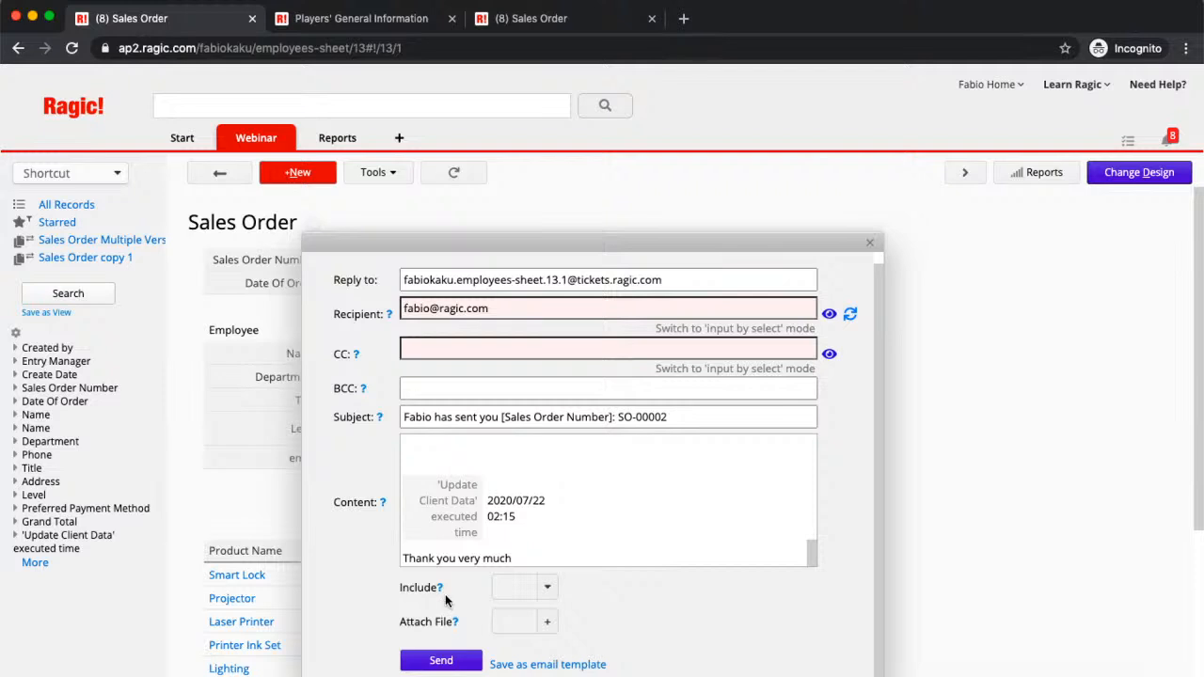
Step: Send the e-mail and review SO-00002's logged e-mail conversation from the top
left_click(432, 661)
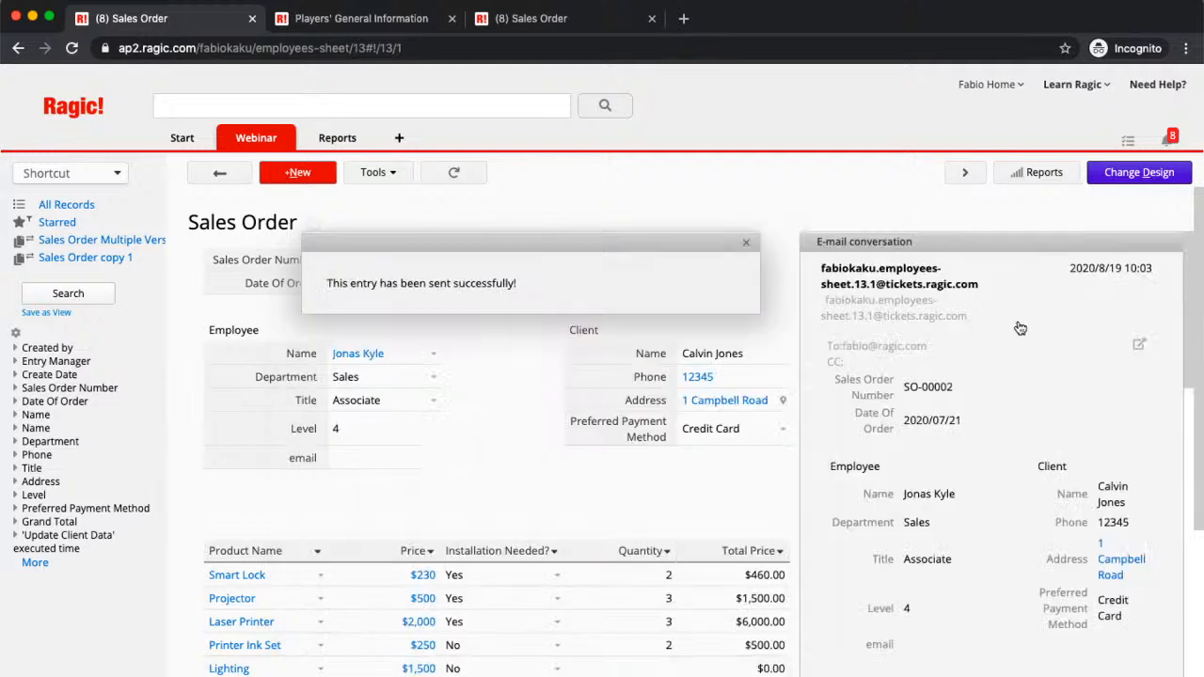
left_click(746, 243)
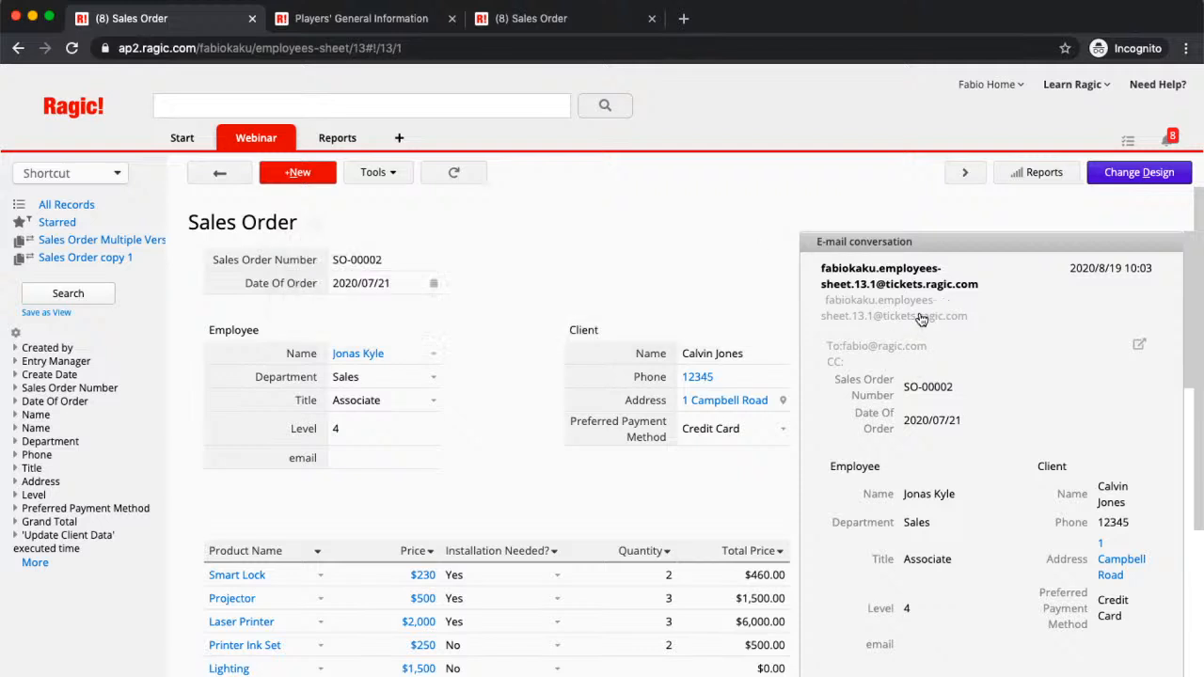
scroll(929, 363, "down", 1)
scroll(928, 361, "up", 1)
scroll(1167, 568, "down", 10)
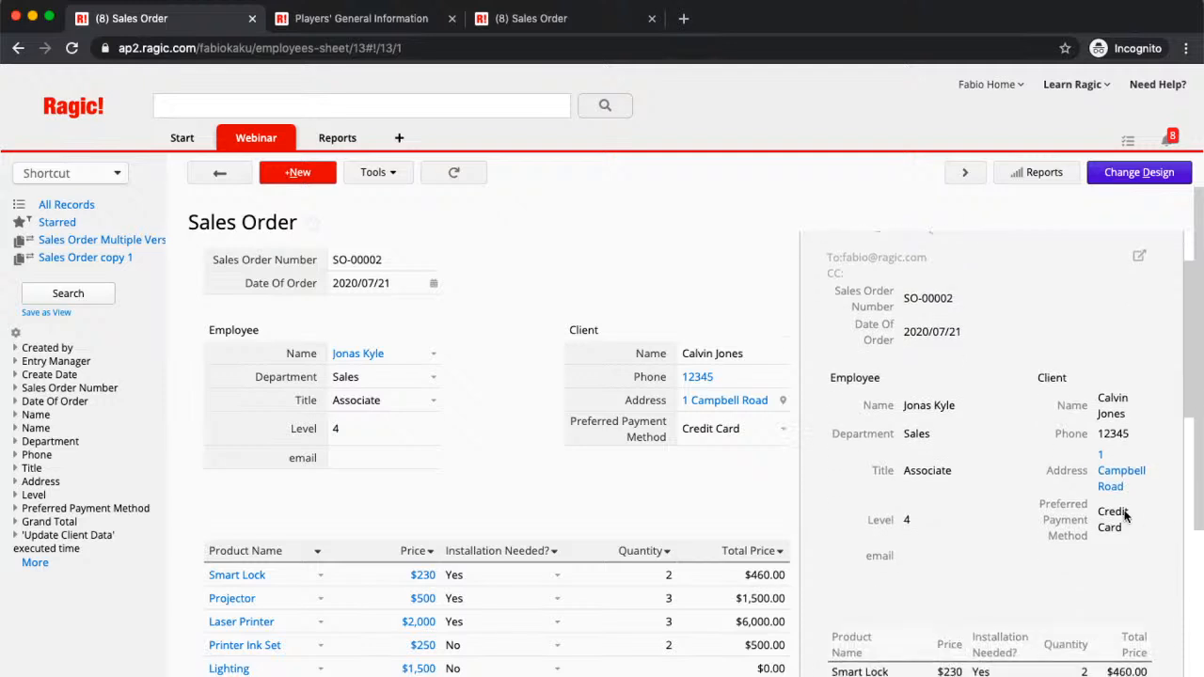
scroll(1126, 516, "down", 5)
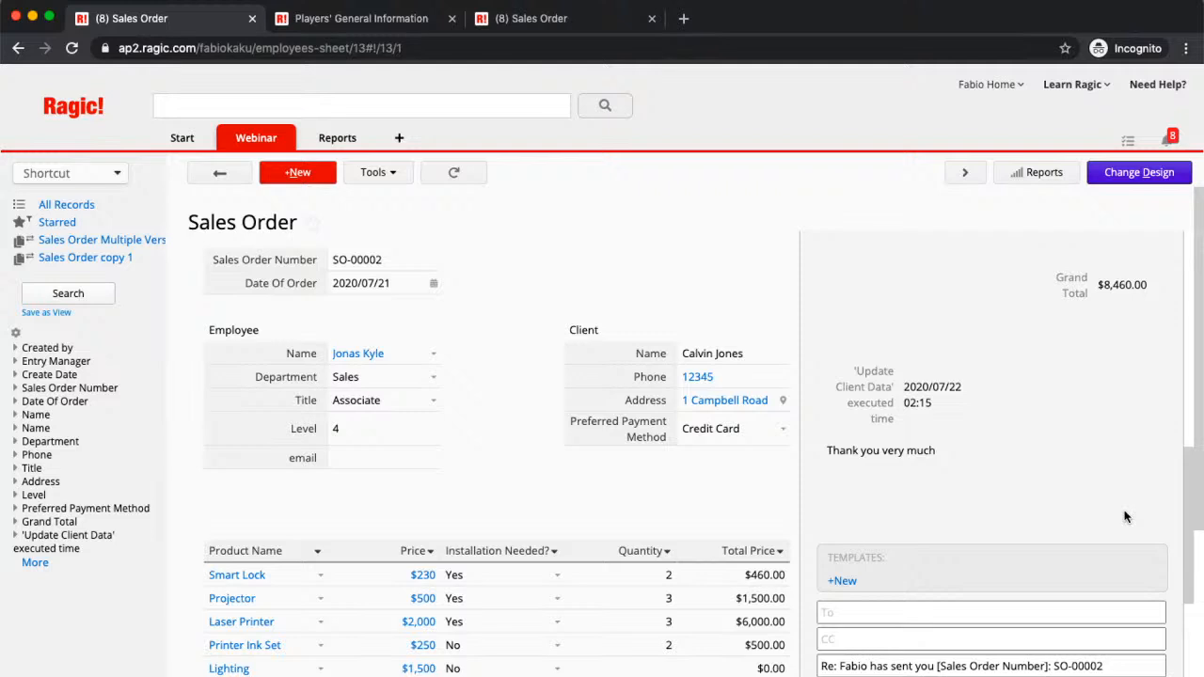
scroll(1126, 516, "up", 10)
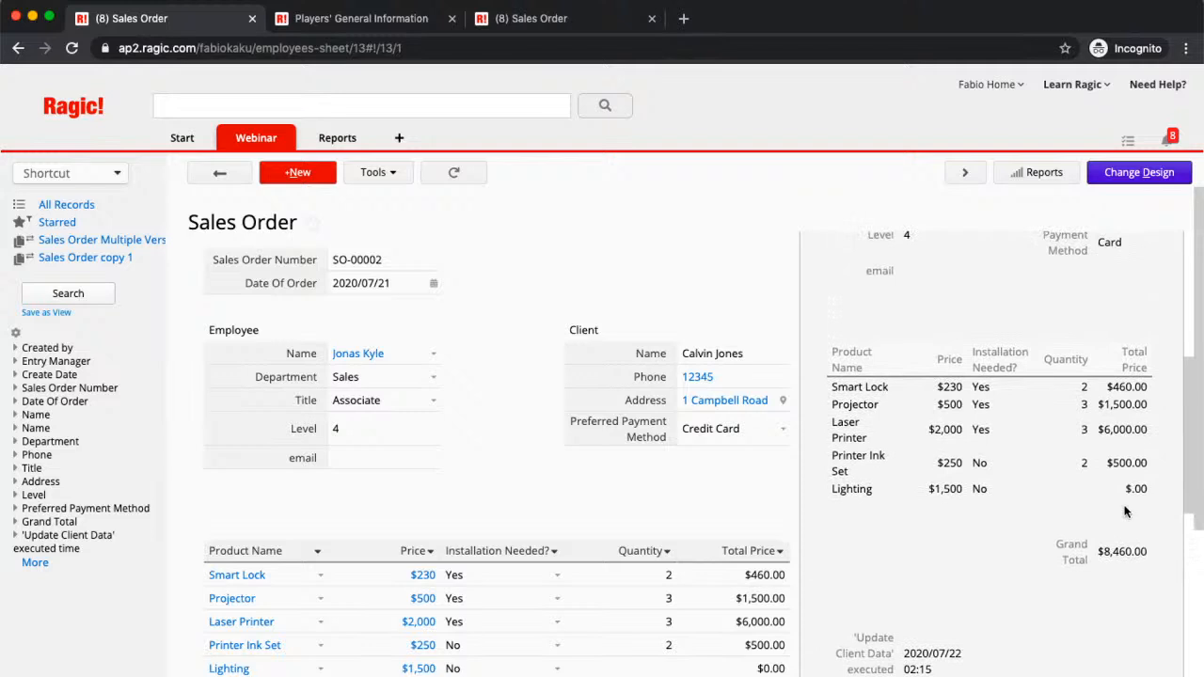
scroll(1073, 412, "up", 2)
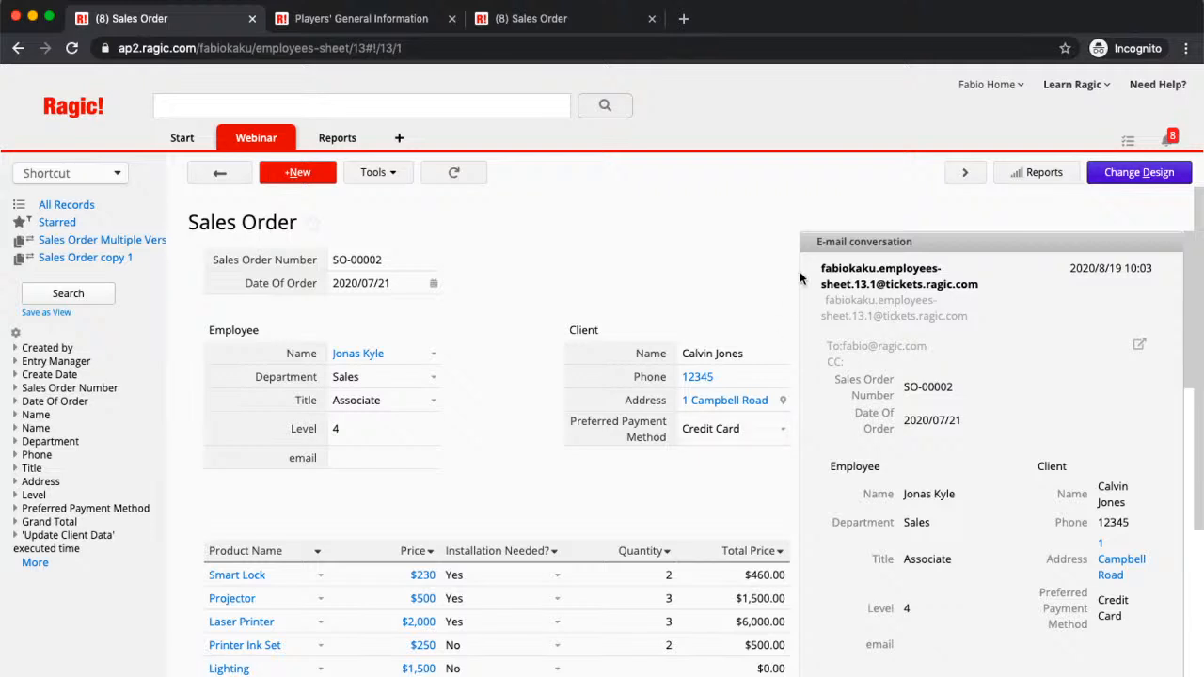
Step: Enter the employee's e-mail address on SO-00002 and save the record
left_click(1011, 250)
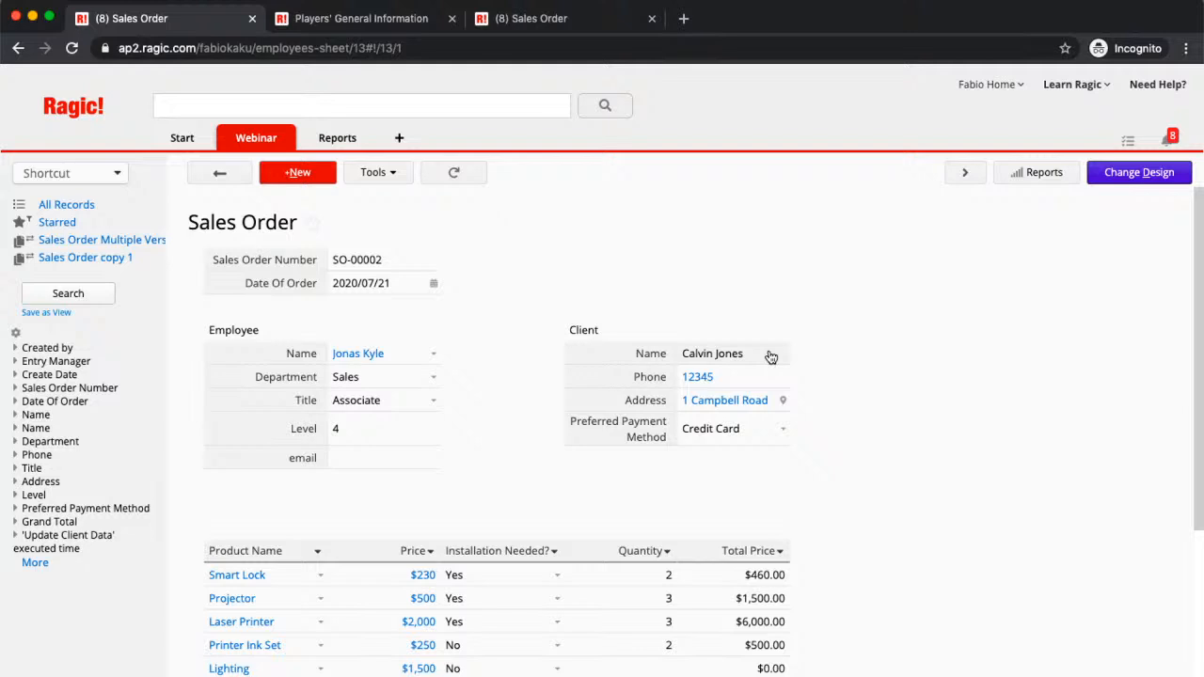
left_click(413, 457)
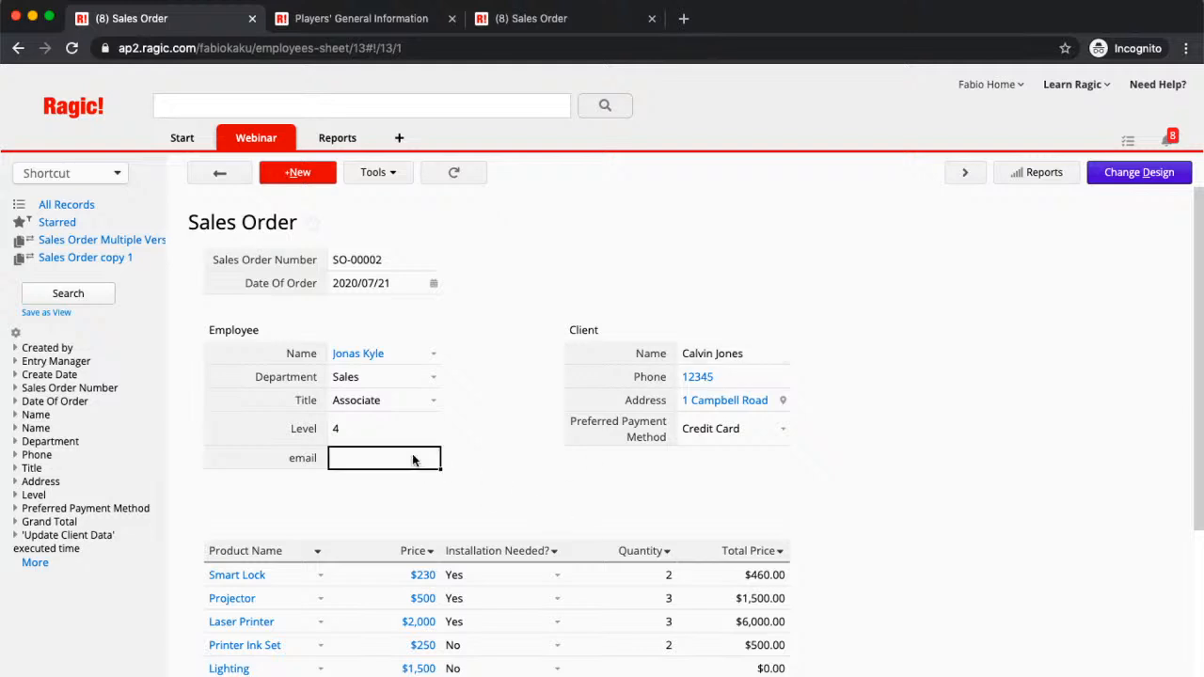
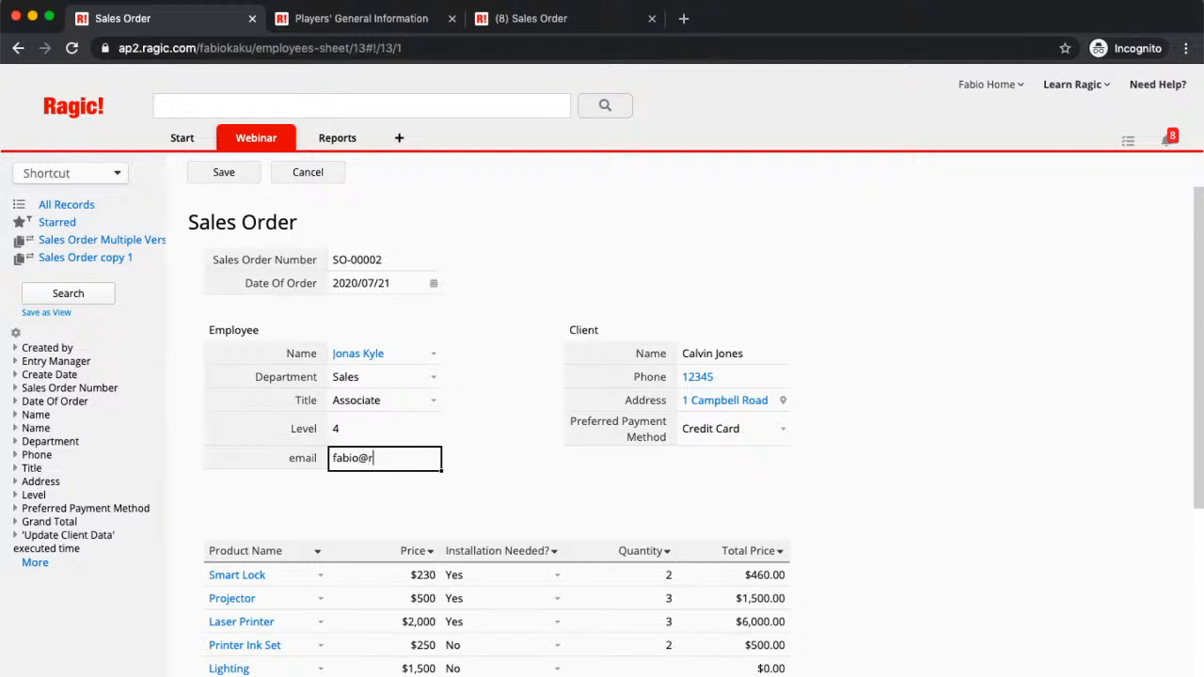
left_click(234, 181)
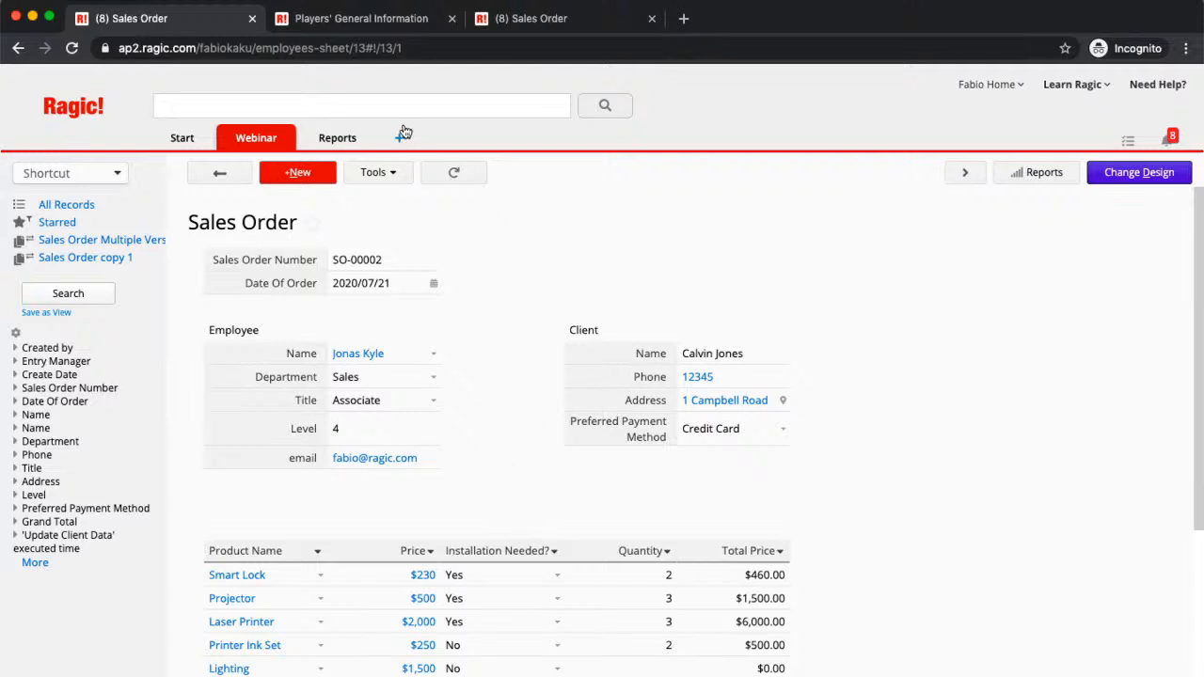
left_click(390, 177)
left_click(452, 427)
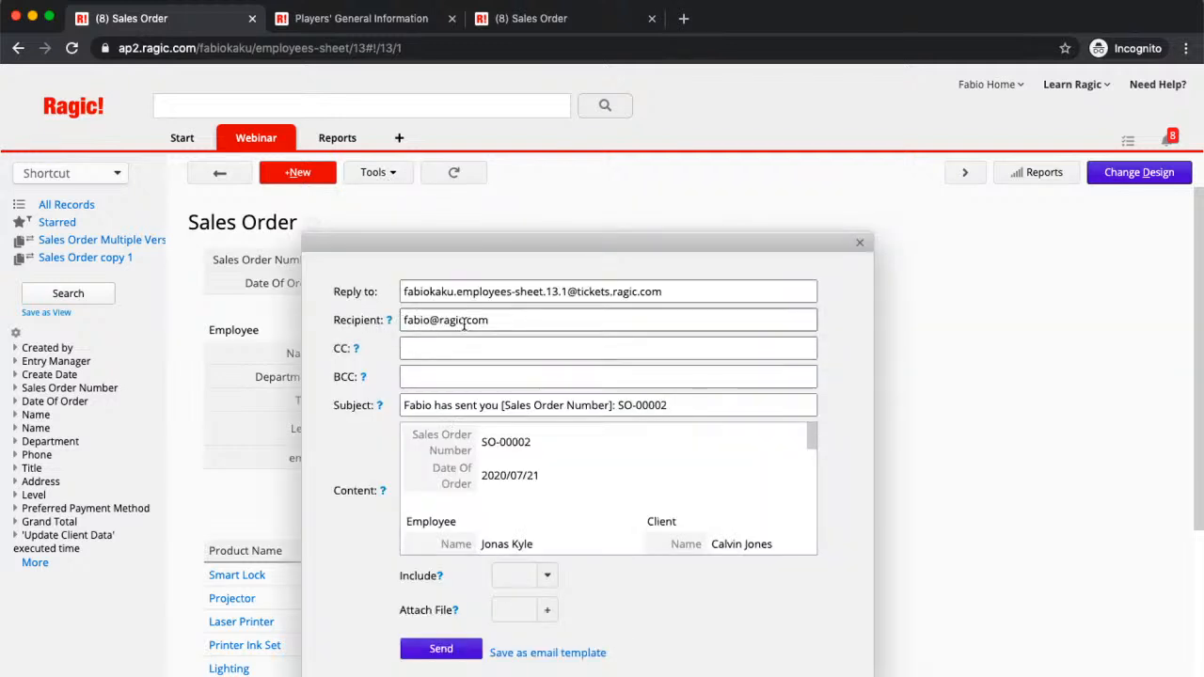
left_click_drag(508, 246, 690, 176)
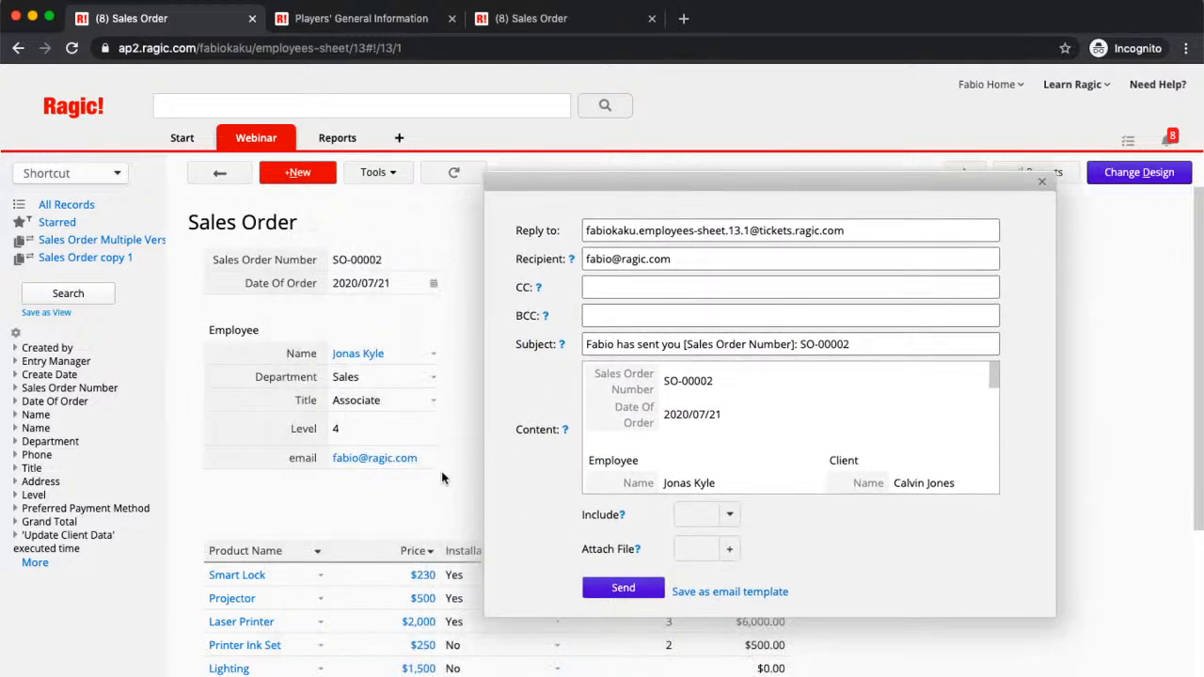
left_click(787, 248)
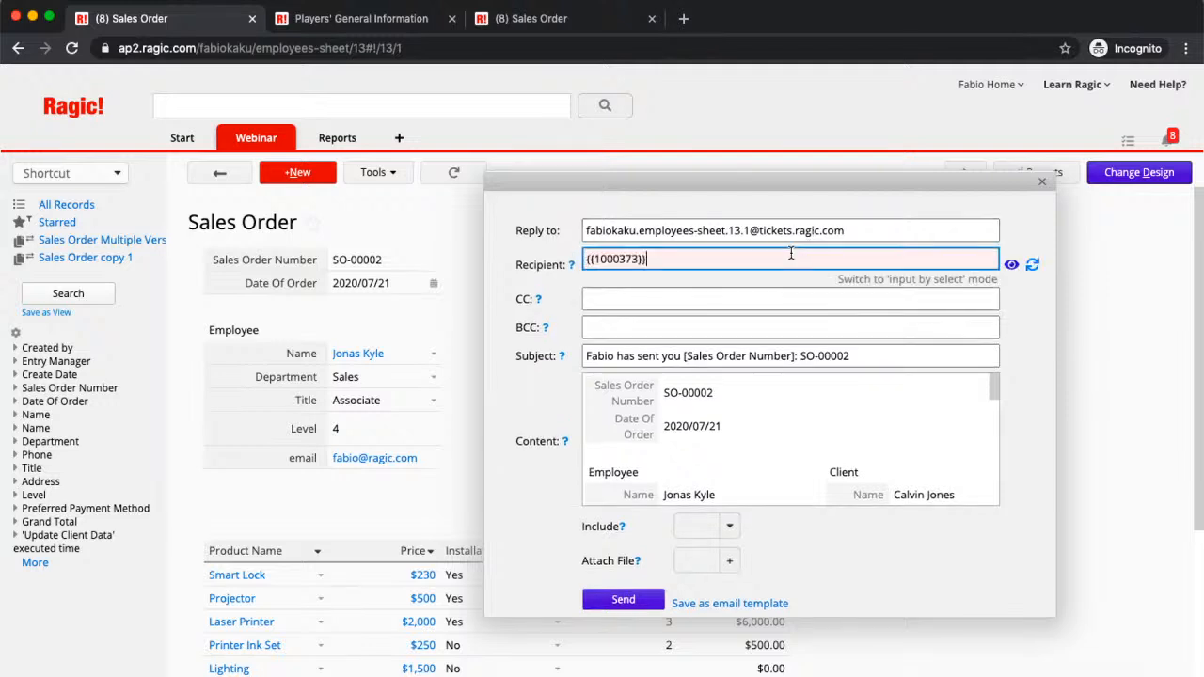
left_click(1042, 185)
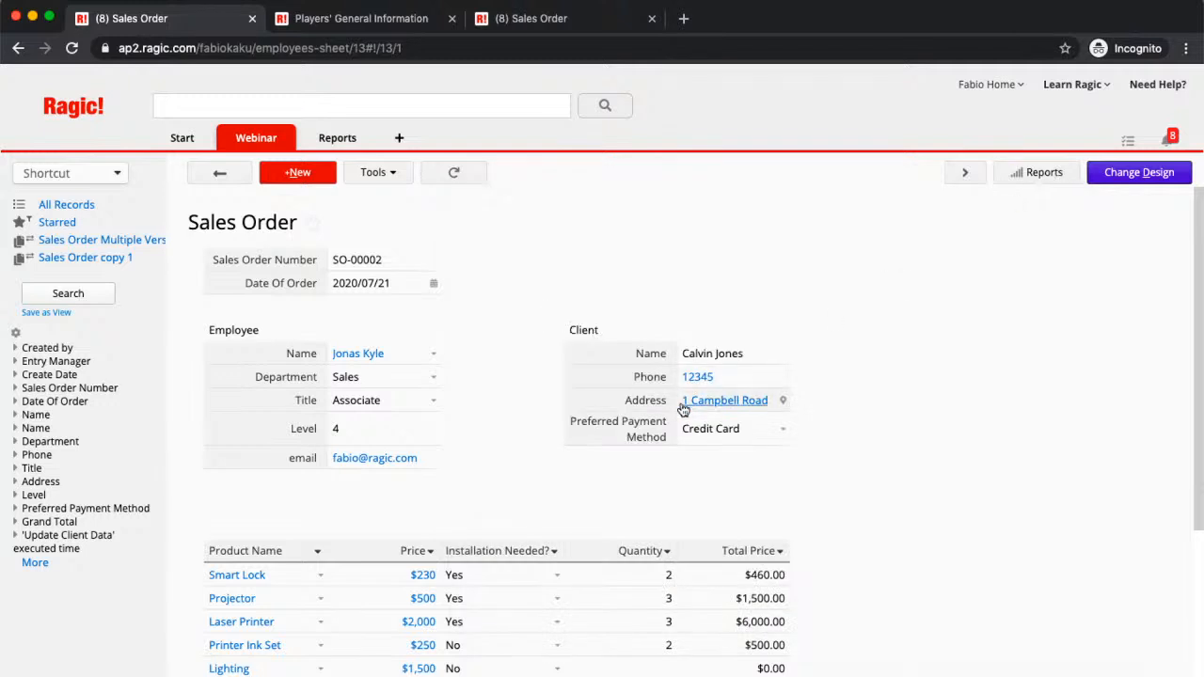
Step: Append two more comma-separated addresses to the employee email field and save SO-00002
left_click(433, 458)
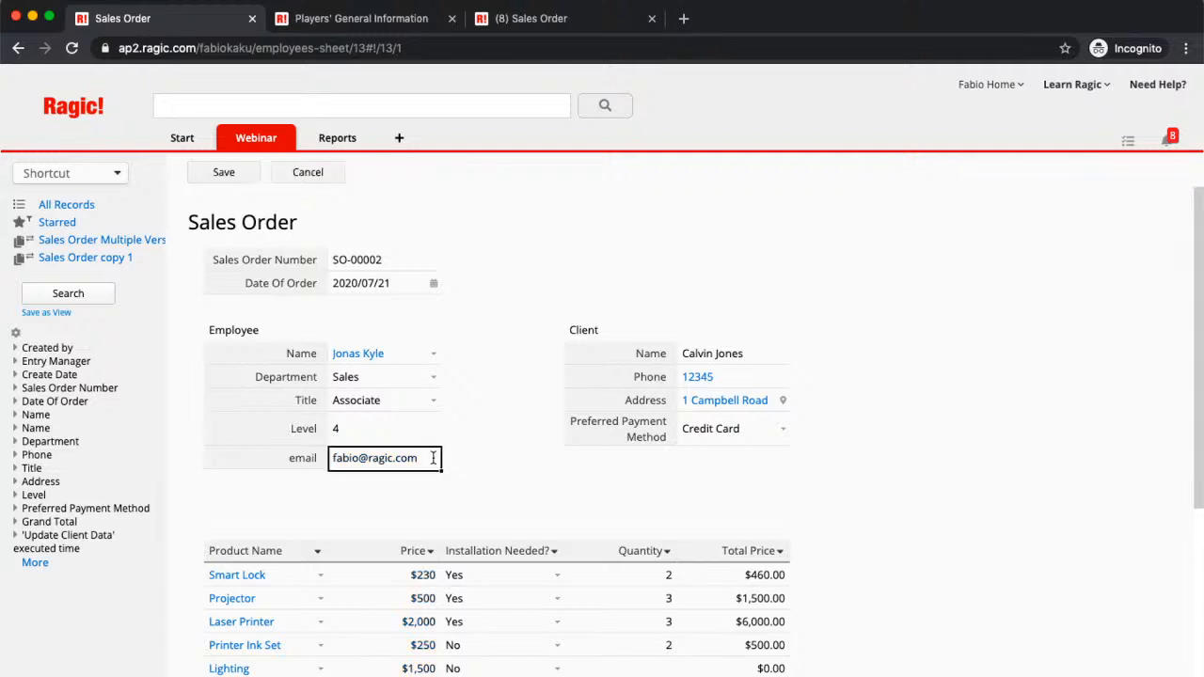
type(",")
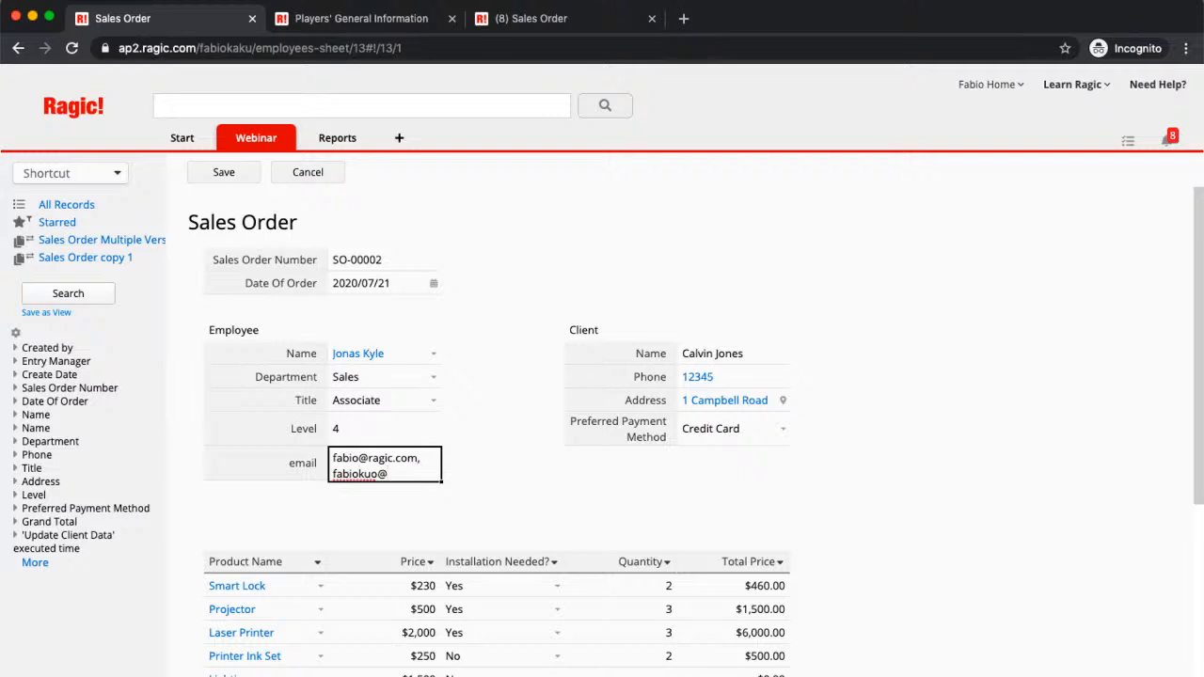
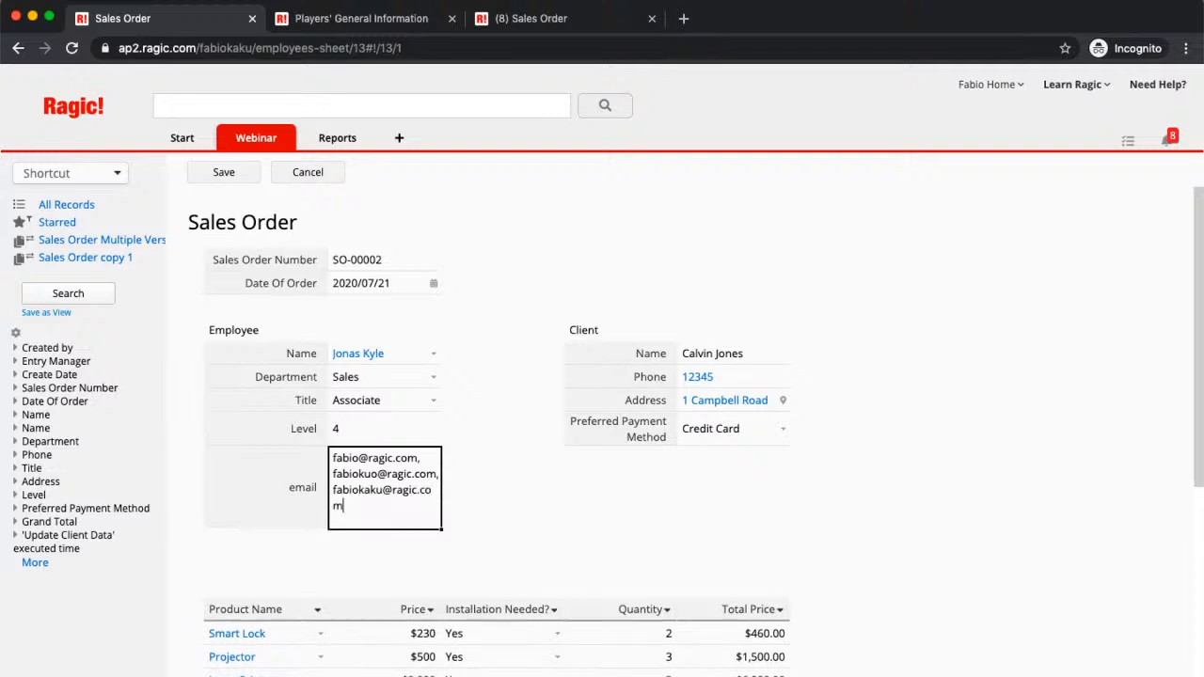
left_click(231, 179)
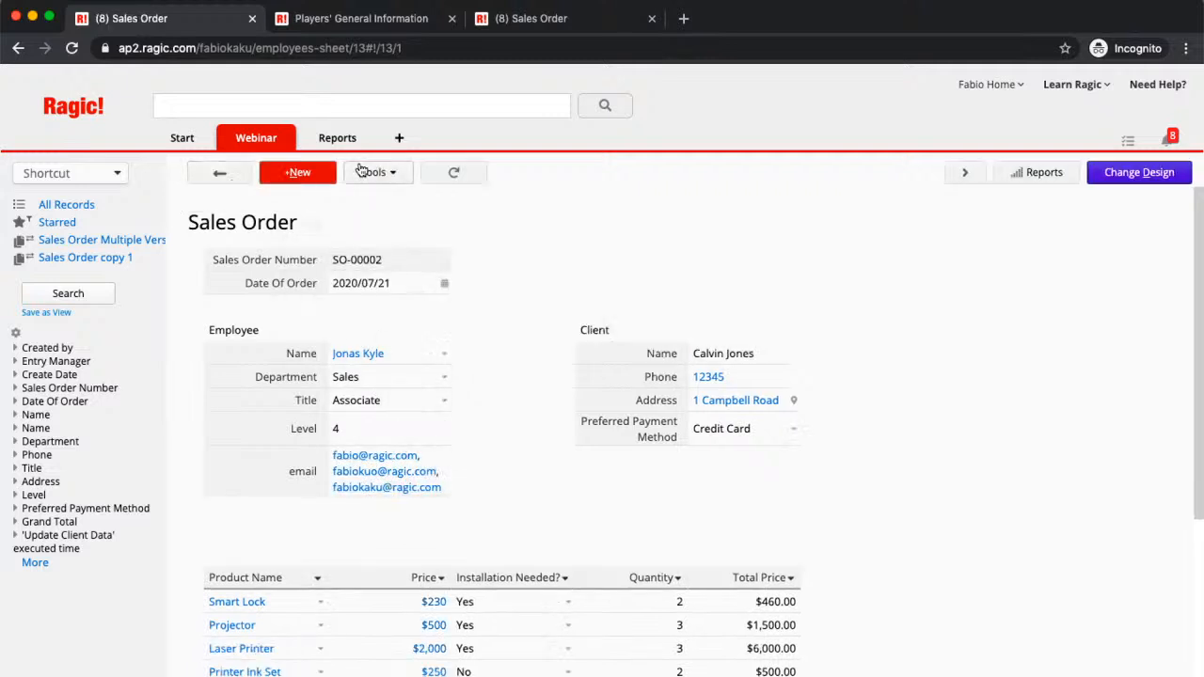
left_click(361, 169)
left_click(431, 399)
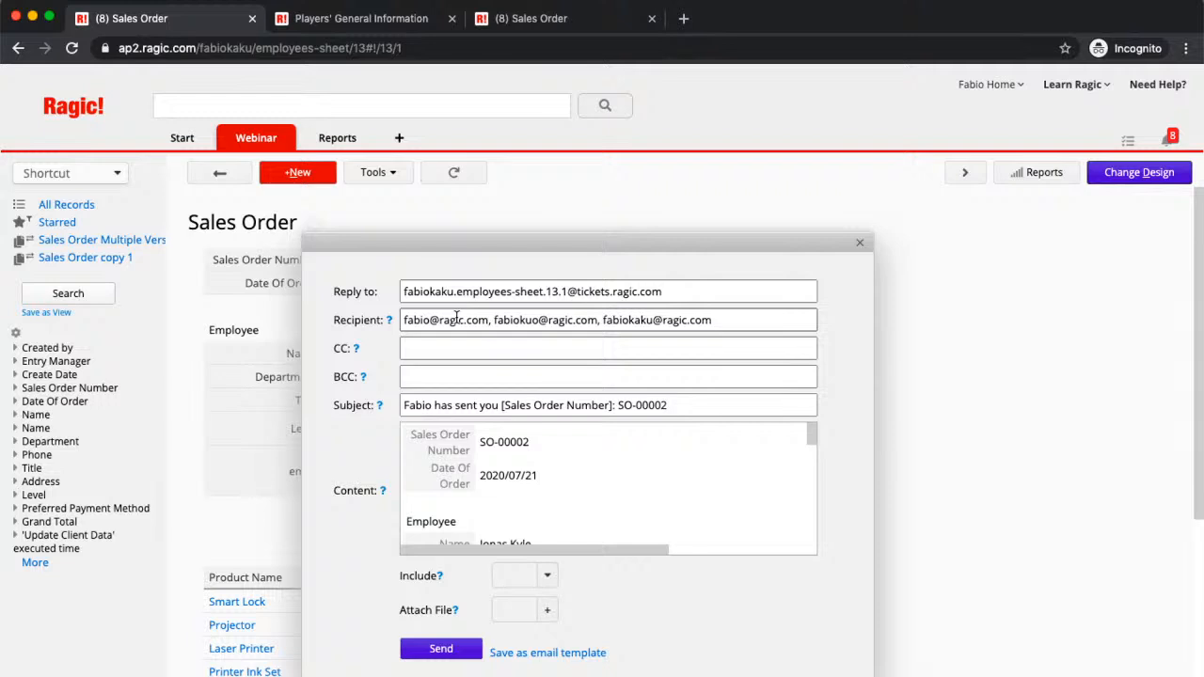
left_click(861, 245)
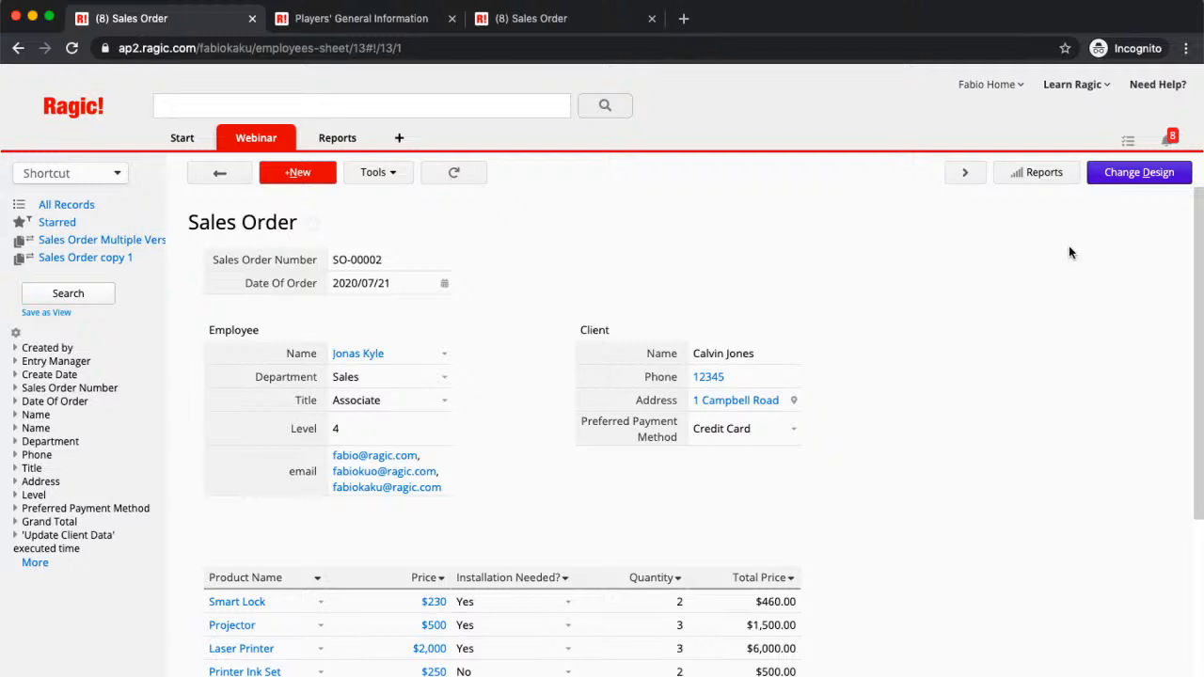
Step: Put the Sales Order form into design mode and open the Send custom e-mail setup
left_click(1137, 179)
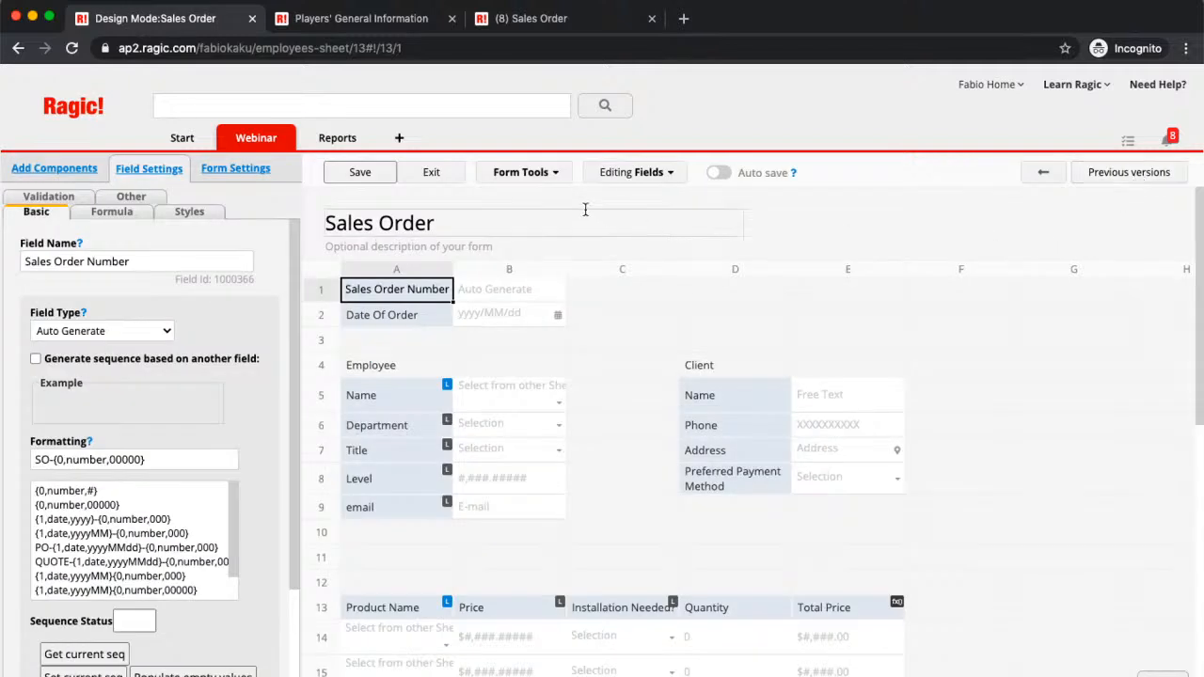
left_click(531, 176)
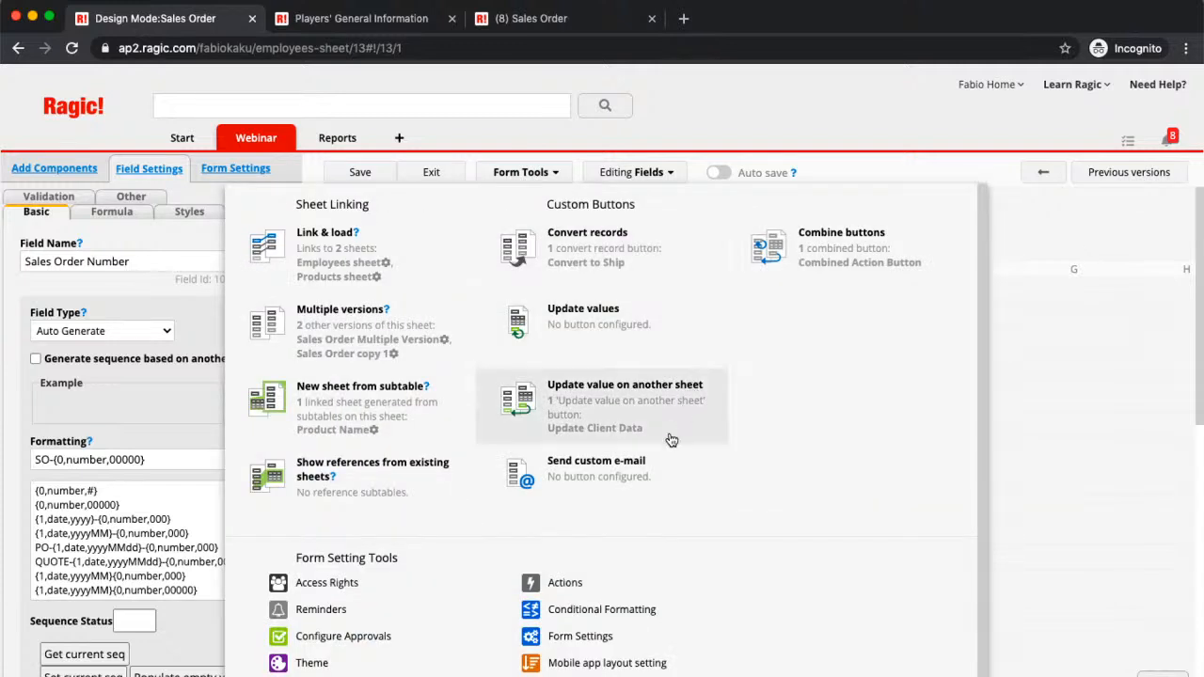
left_click(589, 487)
scroll(559, 505, "down", 3)
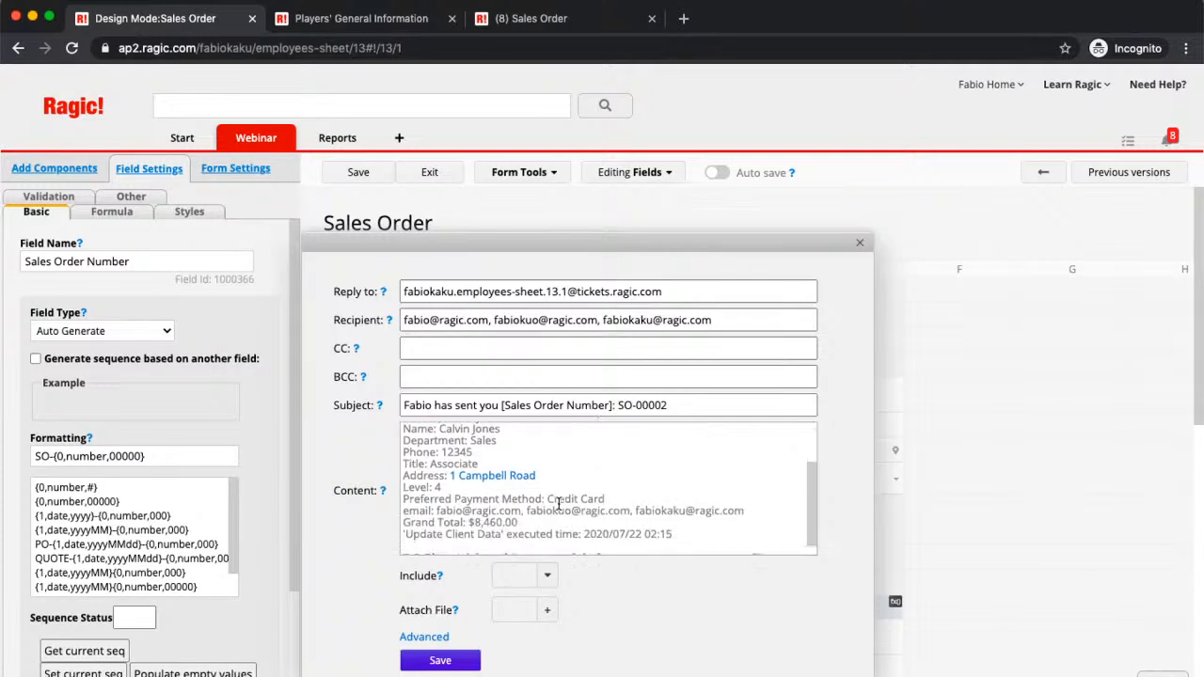
scroll(559, 504, "up", 3)
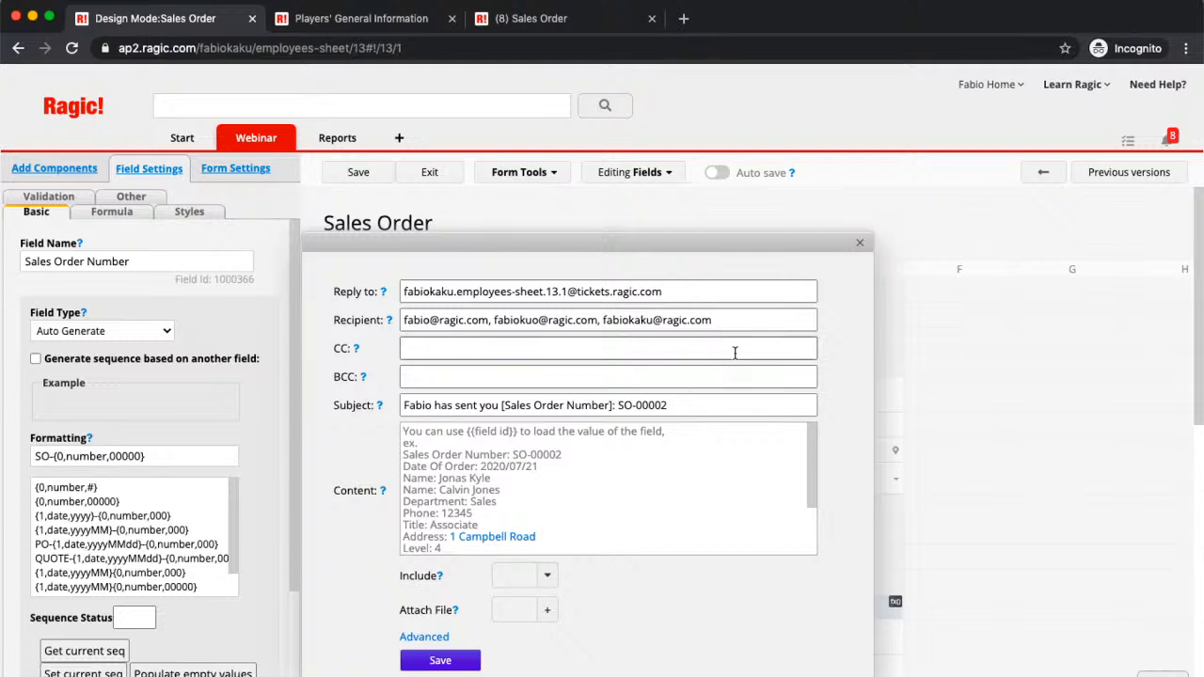
scroll(606, 464, "down", 3)
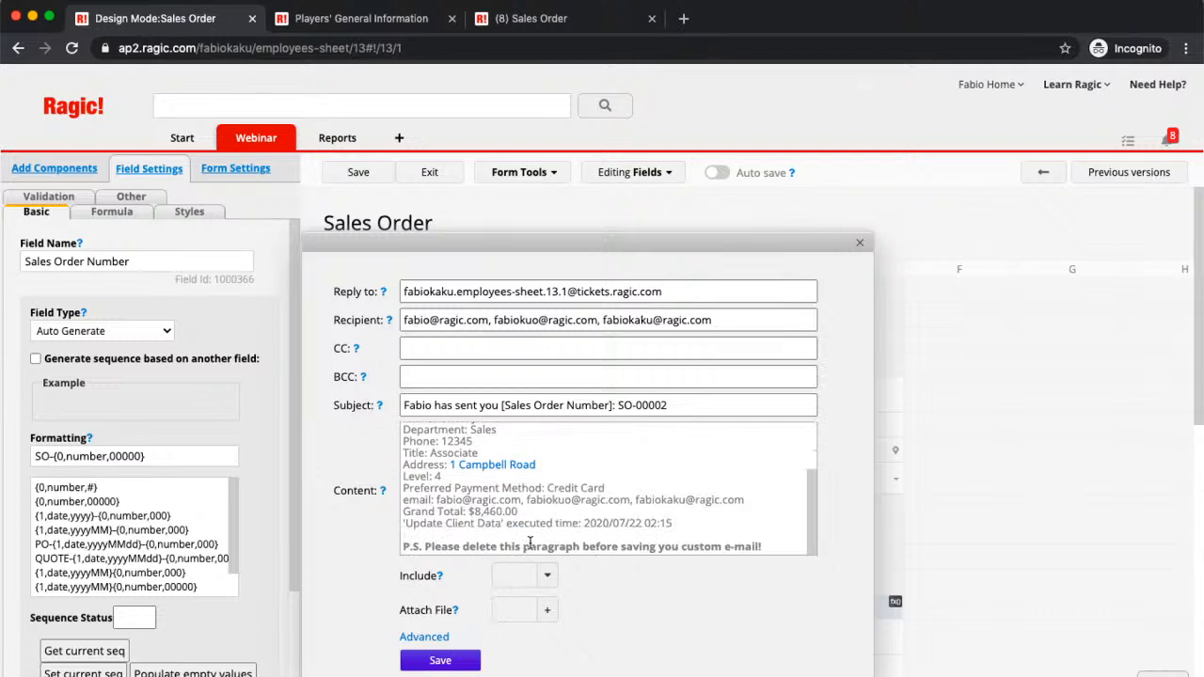
Step: Review the e-mail's Include options without choosing any, then show its advanced options
left_click(519, 578)
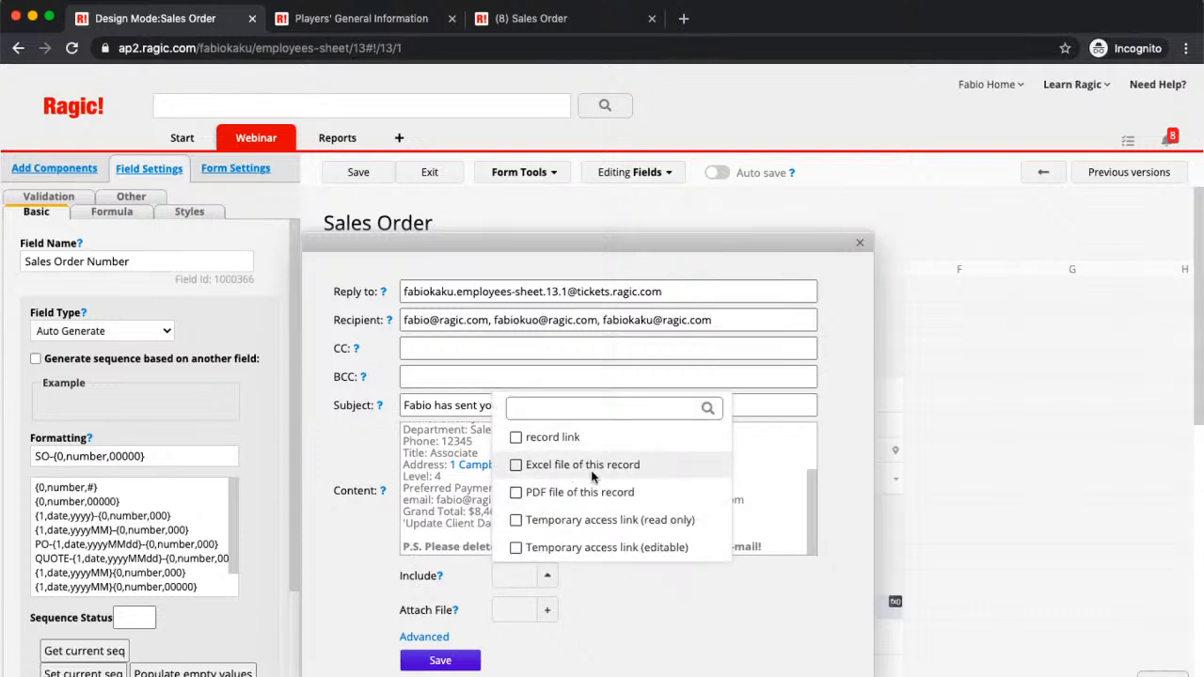
left_click(604, 609)
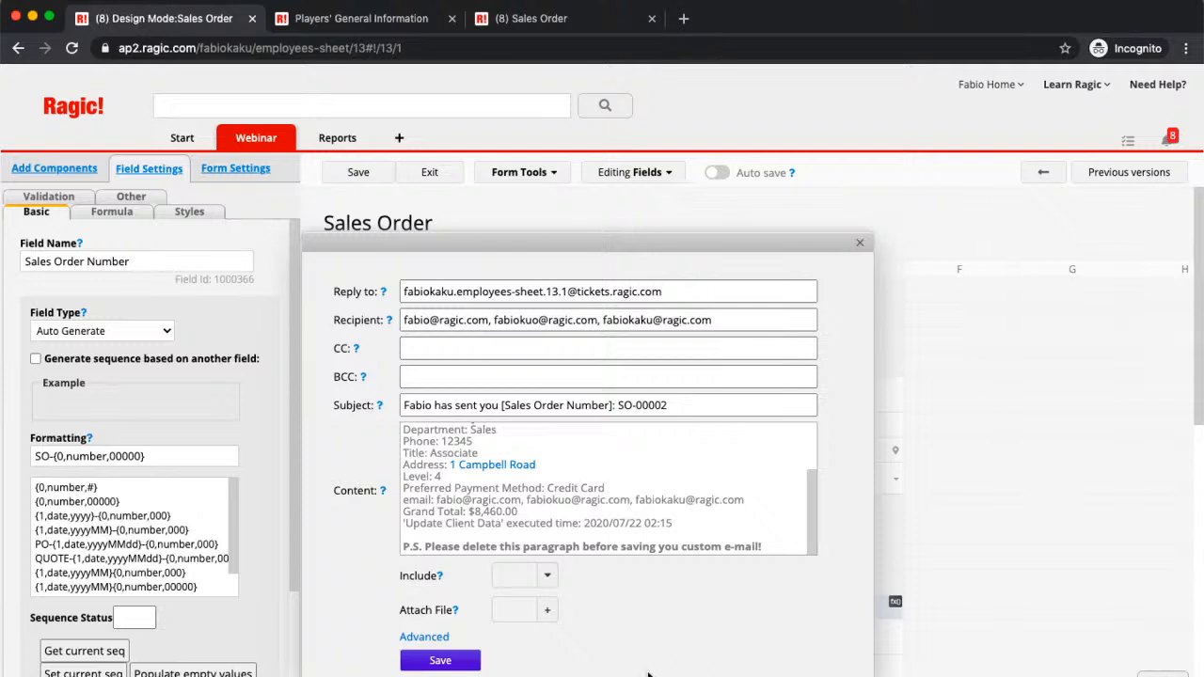
left_click(425, 638)
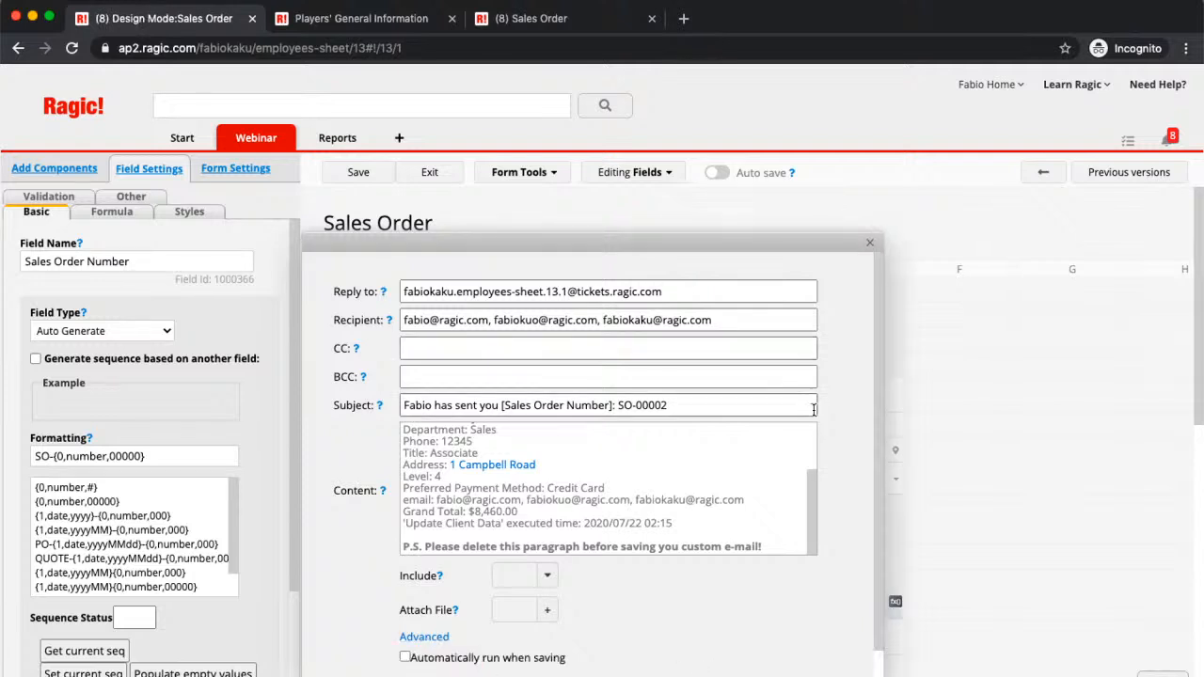
scroll(480, 649, "down", 1)
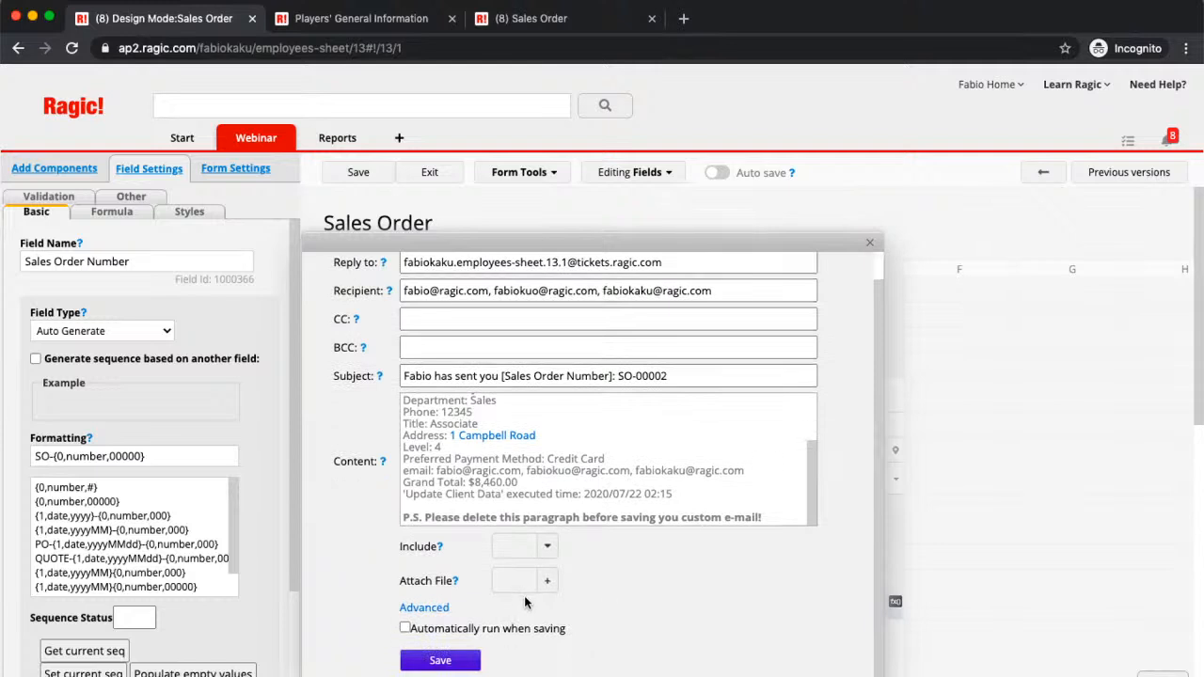
Step: Make the e-mail auto-run on save as an 'Email This Order' button, then save the design
left_click(404, 628)
left_click(440, 661)
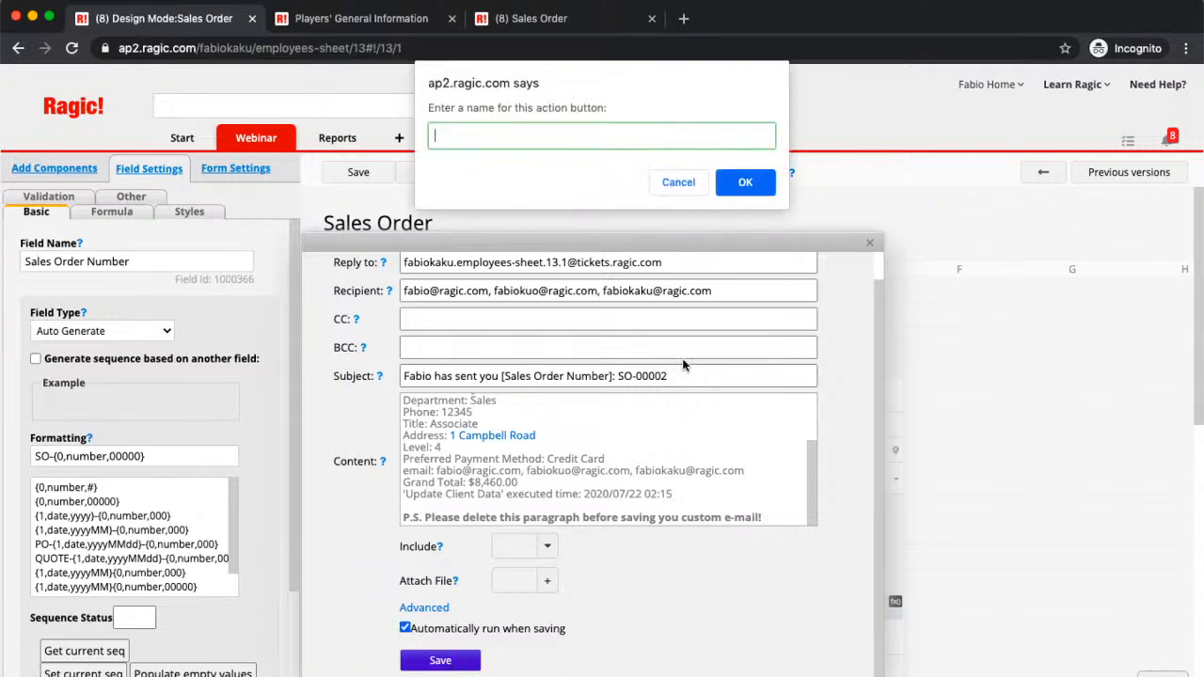
type("Email This Order")
left_click(753, 185)
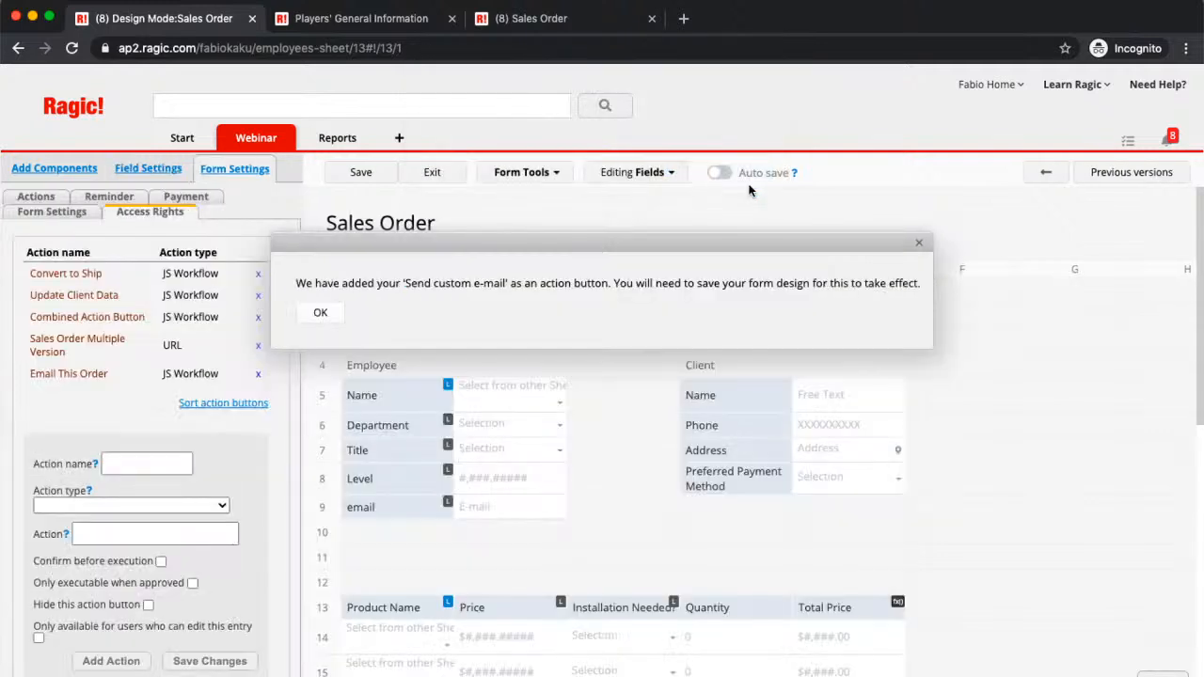
left_click(316, 313)
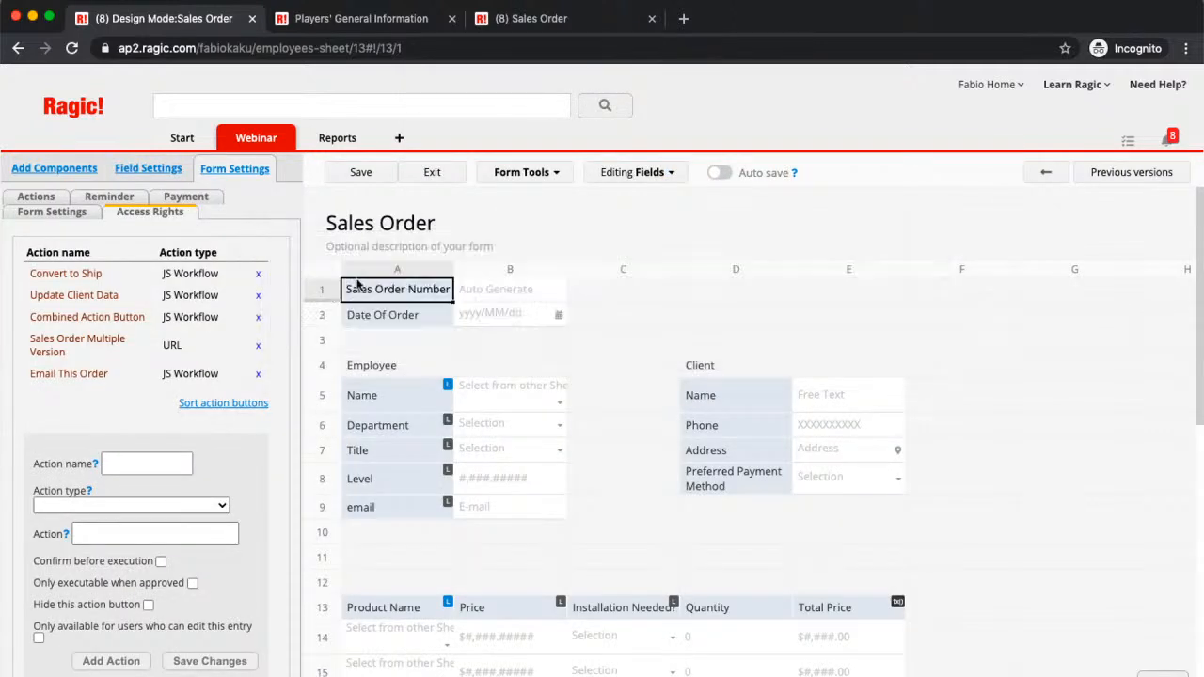
left_click(357, 178)
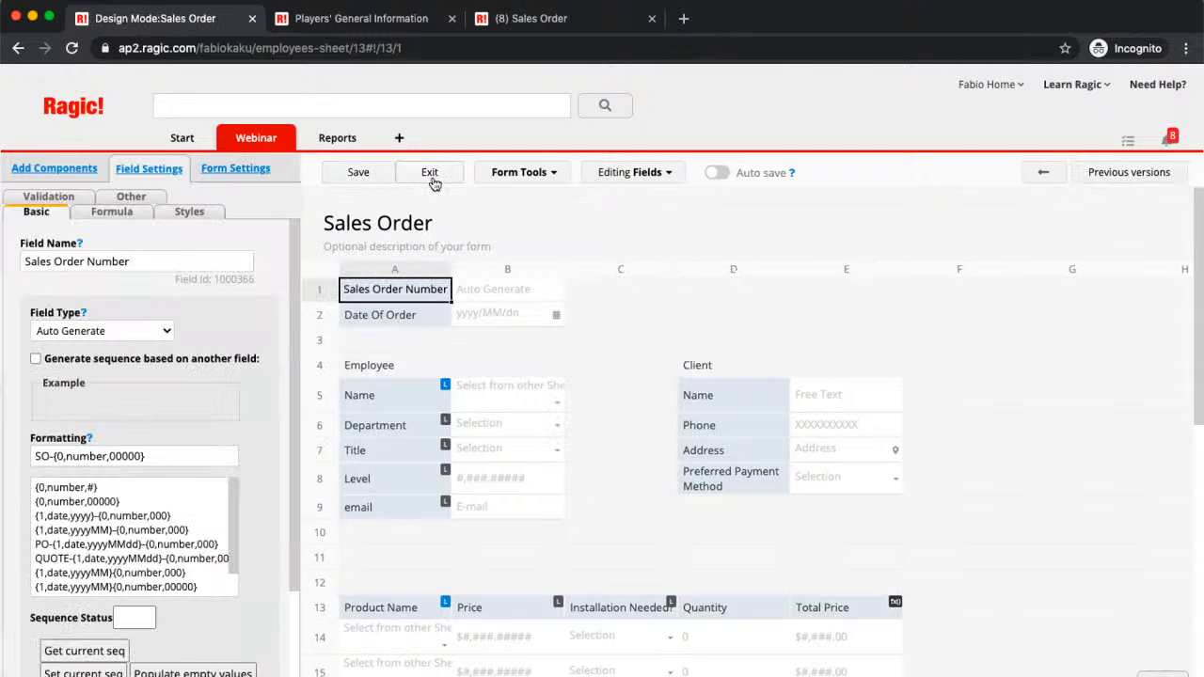
left_click(430, 175)
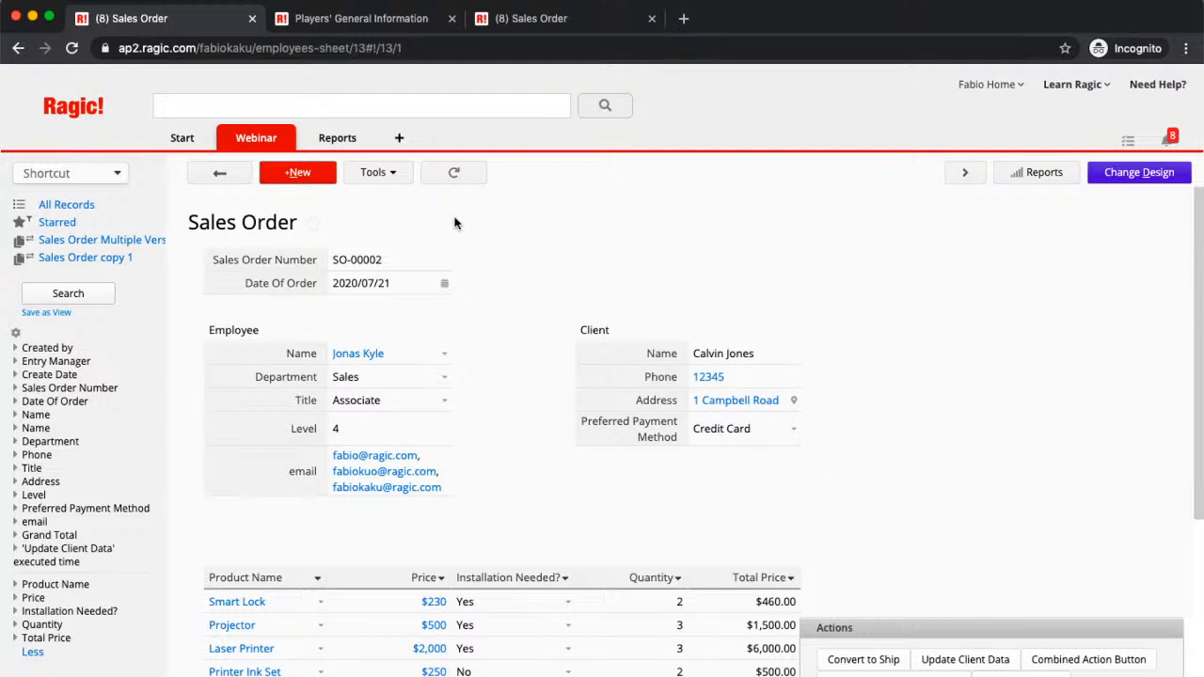
Step: Show the Sales Order record's Tools list with its Share > Embed This Sheet option
left_click(377, 173)
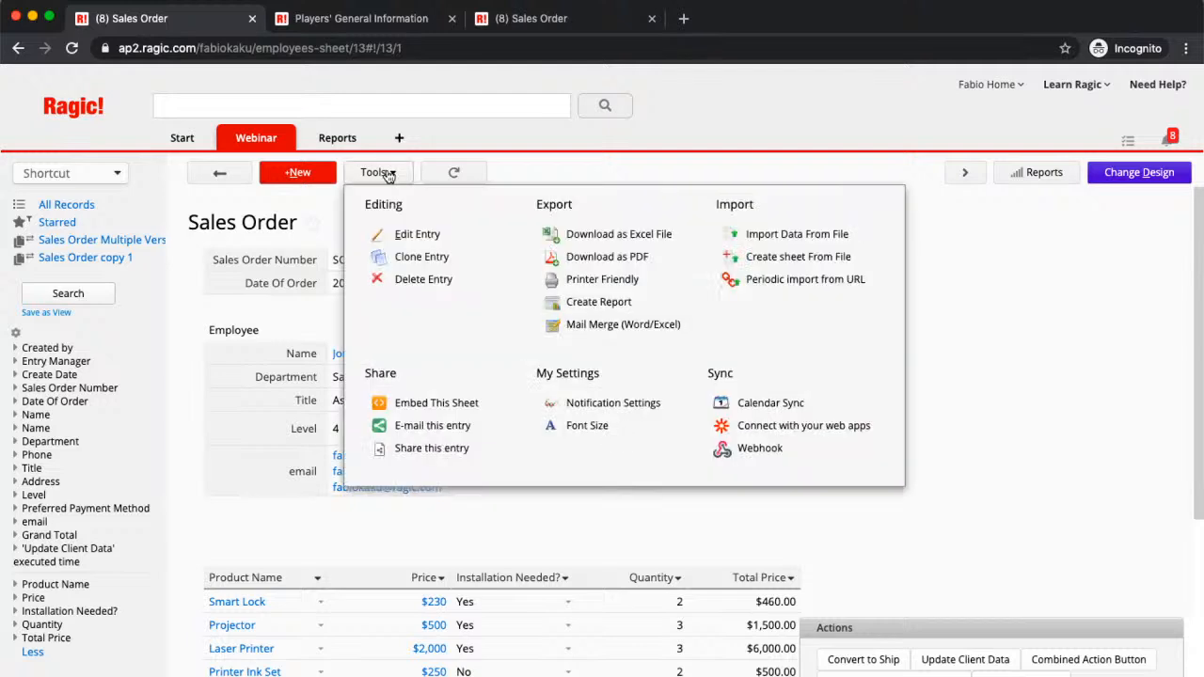
Step: Choose Embed This Sheet and pick the Database Form web plug-in
left_click(465, 410)
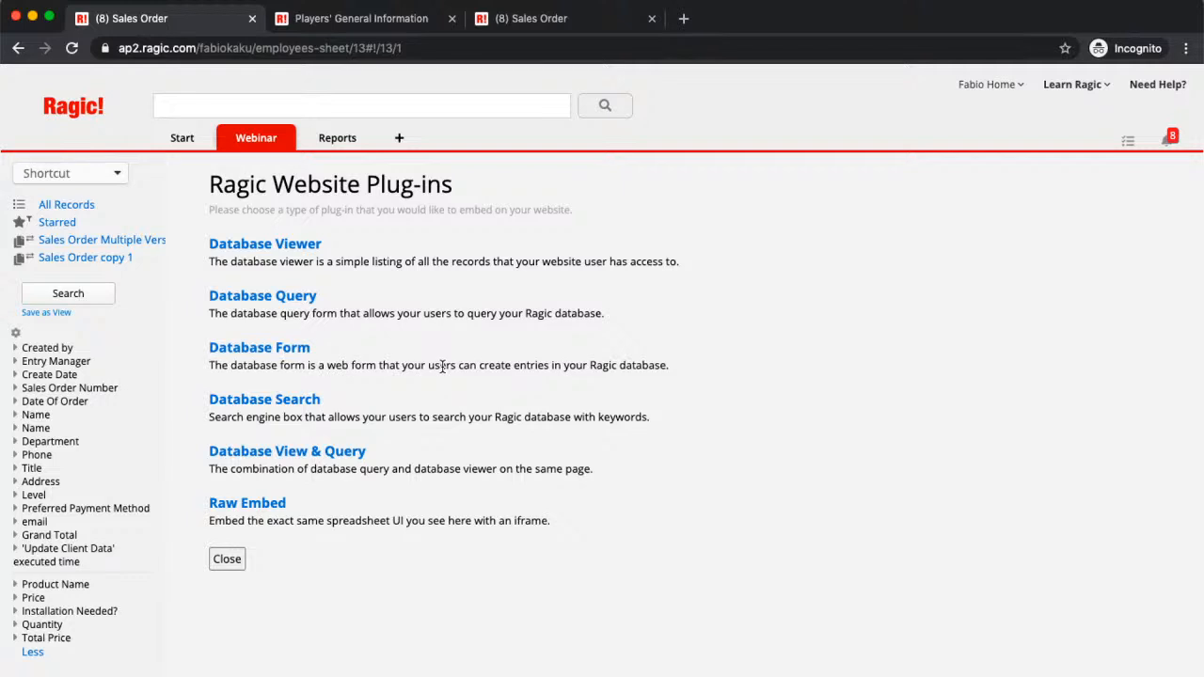
left_click(297, 350)
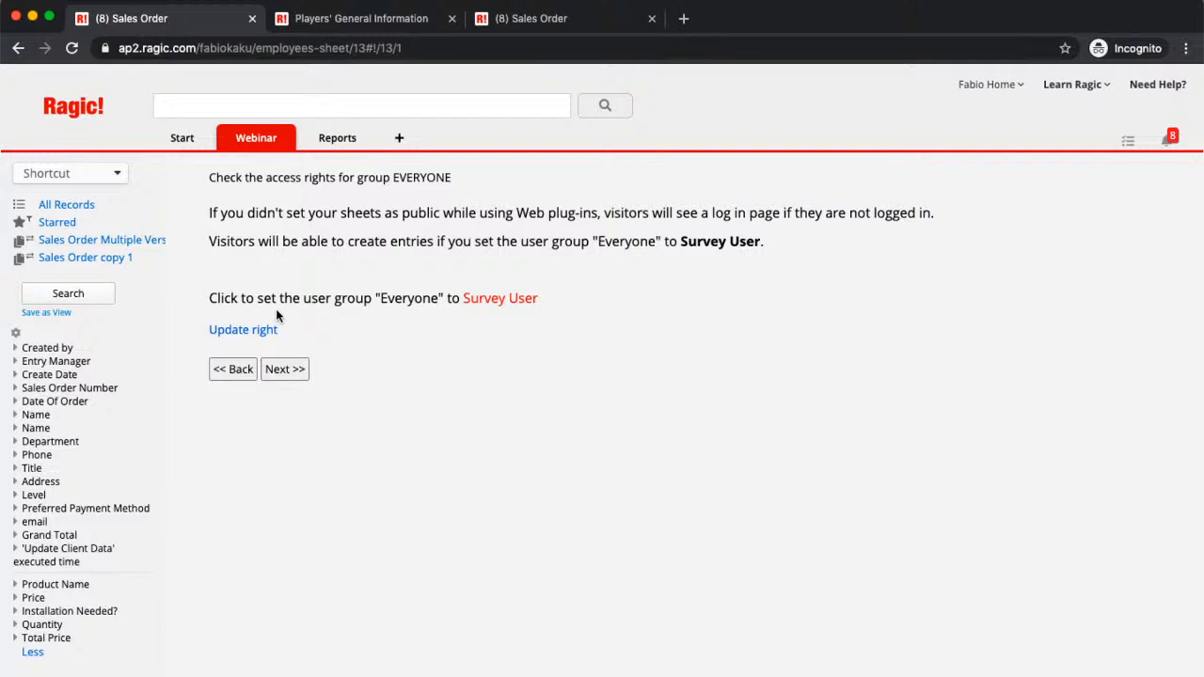
Step: Give group Everyone the Survey User right and move on to the form preview
left_click(231, 337)
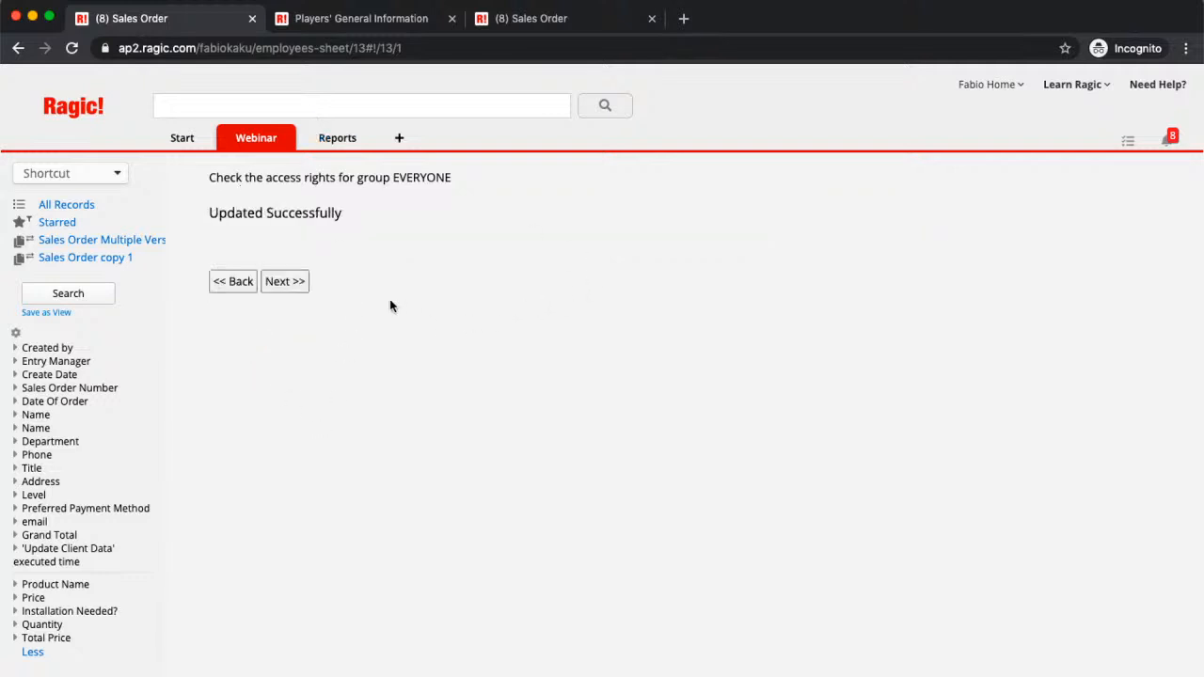
left_click(284, 282)
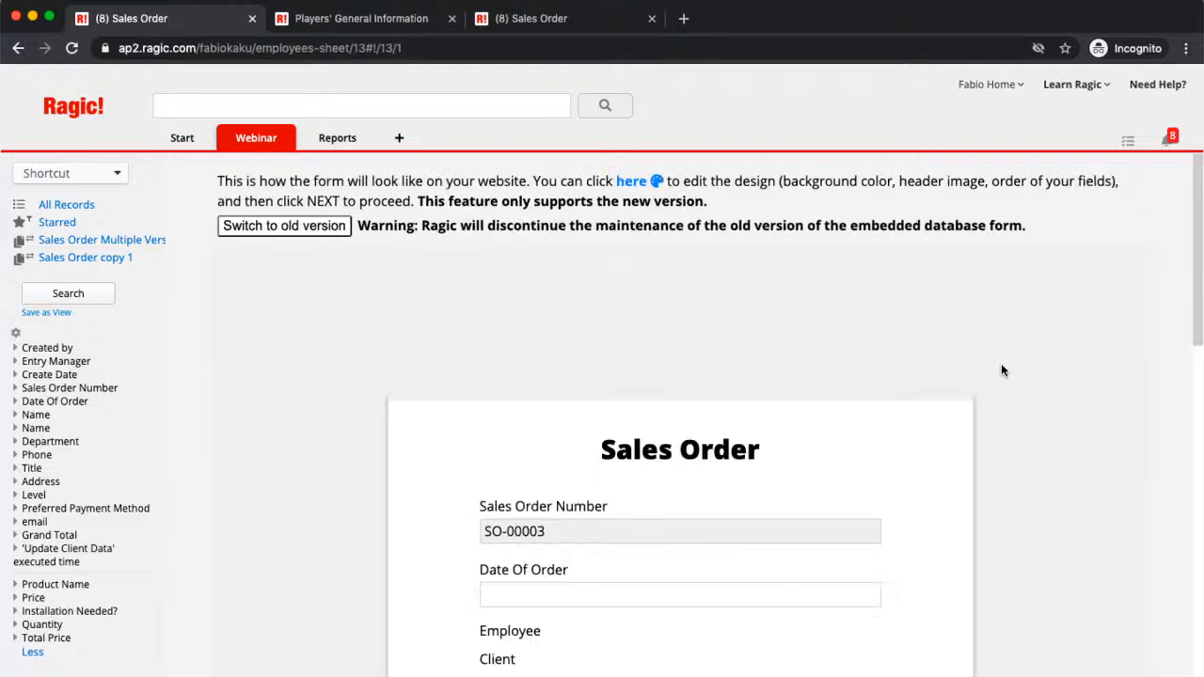
scroll(1001, 365, "down", 3)
scroll(1001, 371, "down", 1)
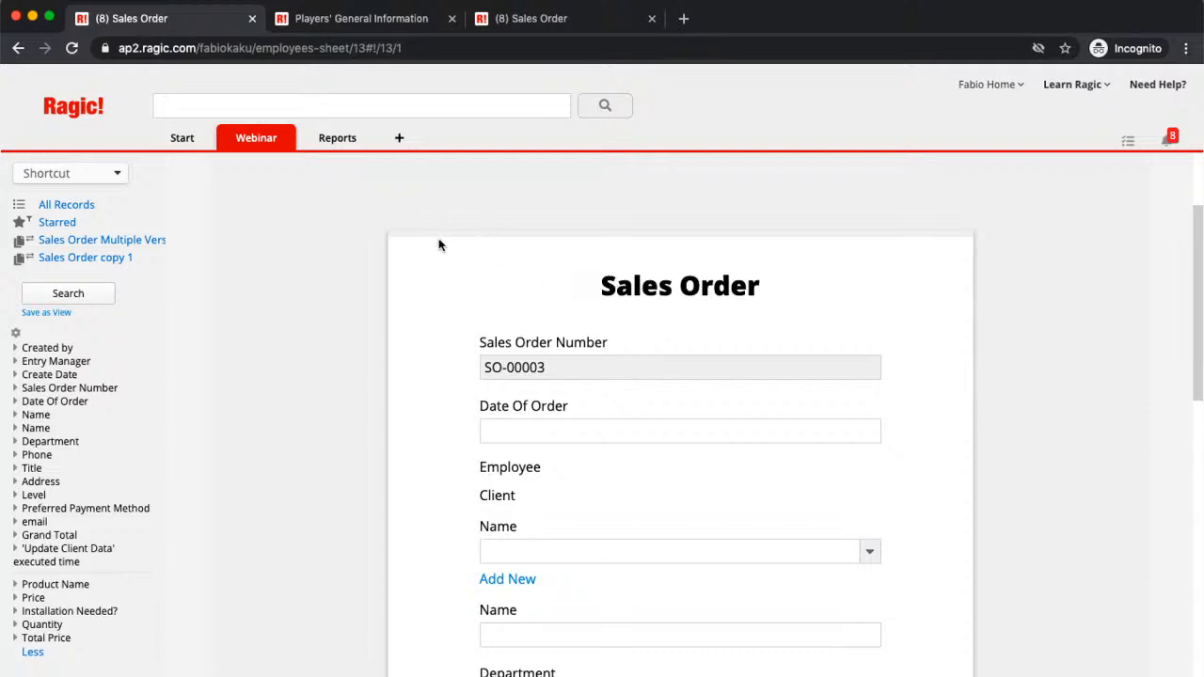
scroll(442, 282, "down", 4)
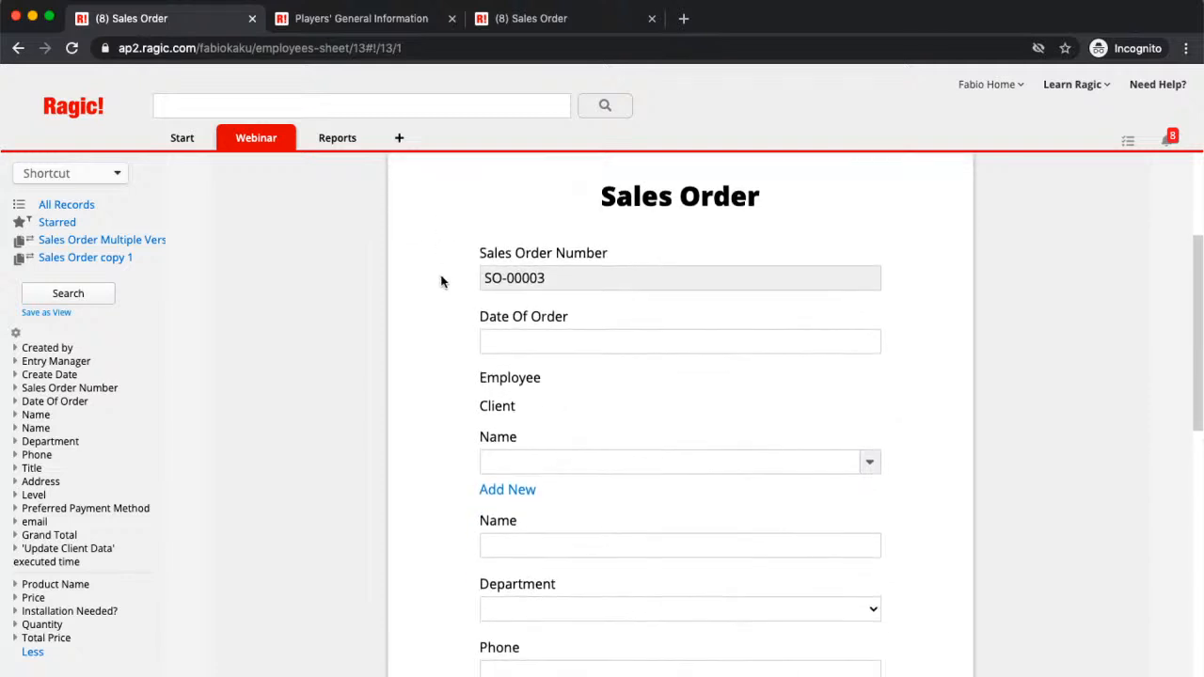
scroll(441, 281, "down", 8)
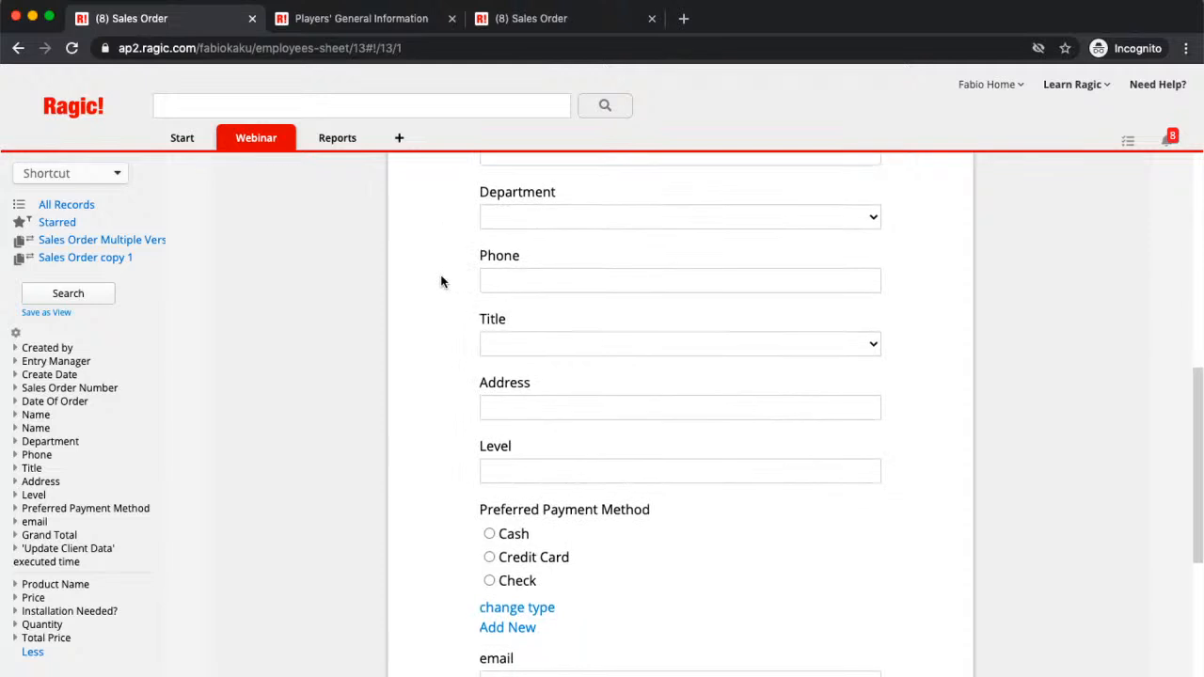
scroll(441, 281, "up", 7)
scroll(441, 281, "up", 3)
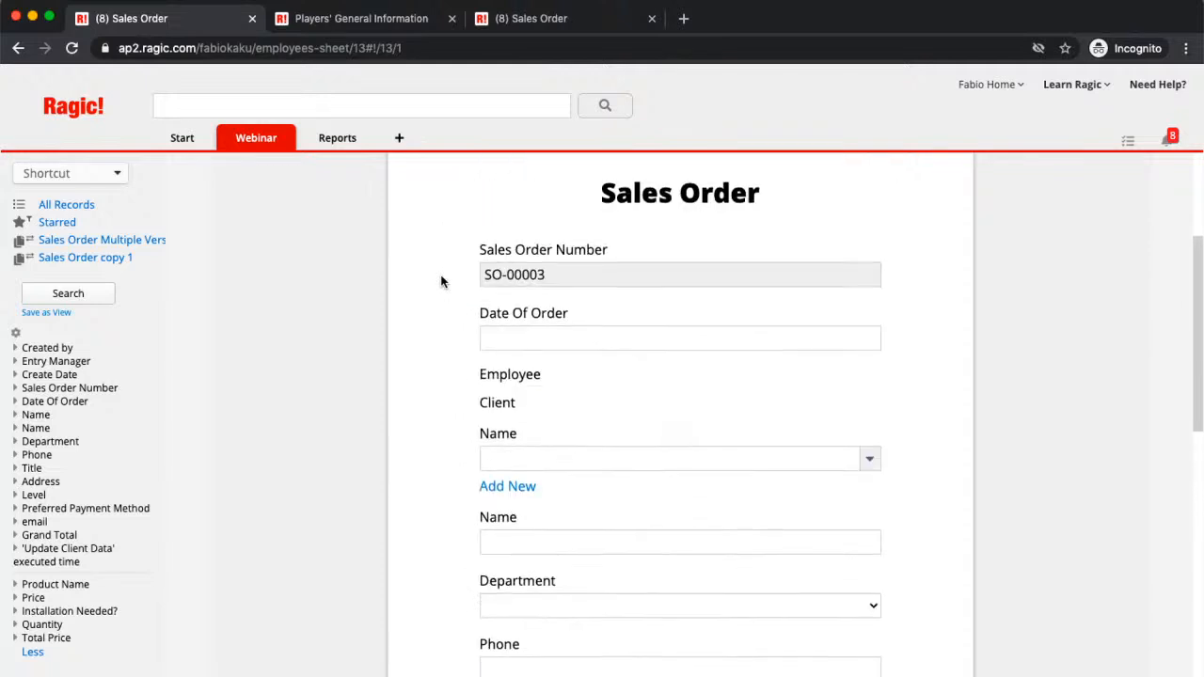
scroll(441, 282, "up", 1)
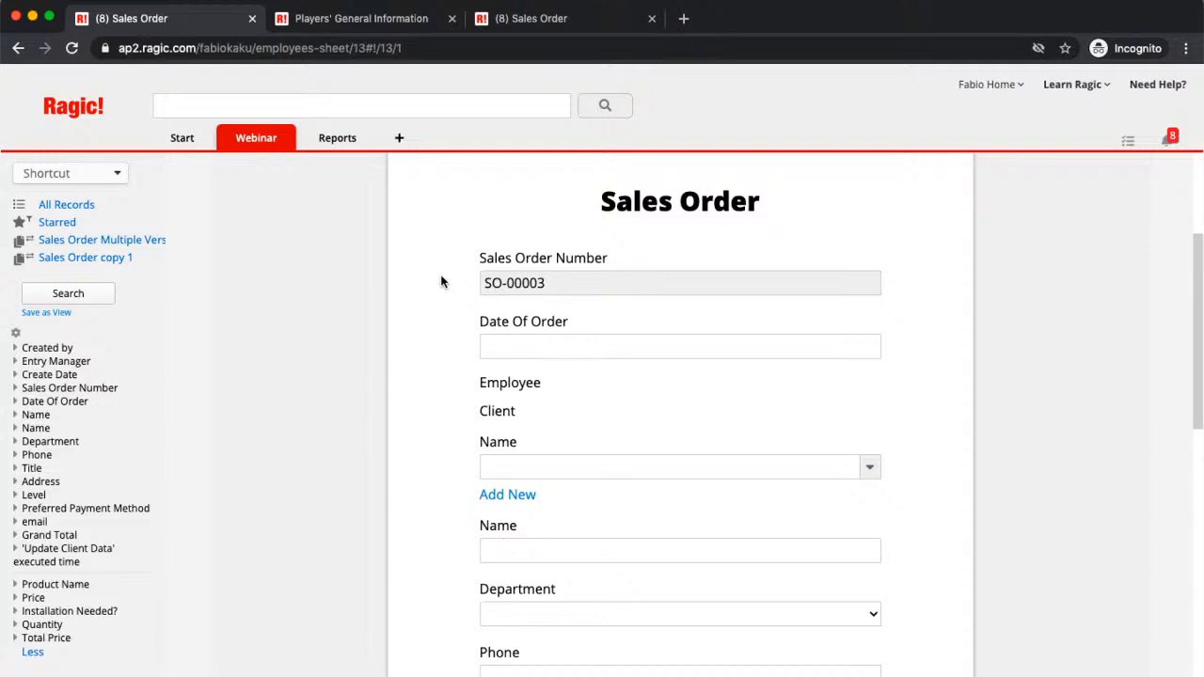
scroll(441, 282, "down", 5)
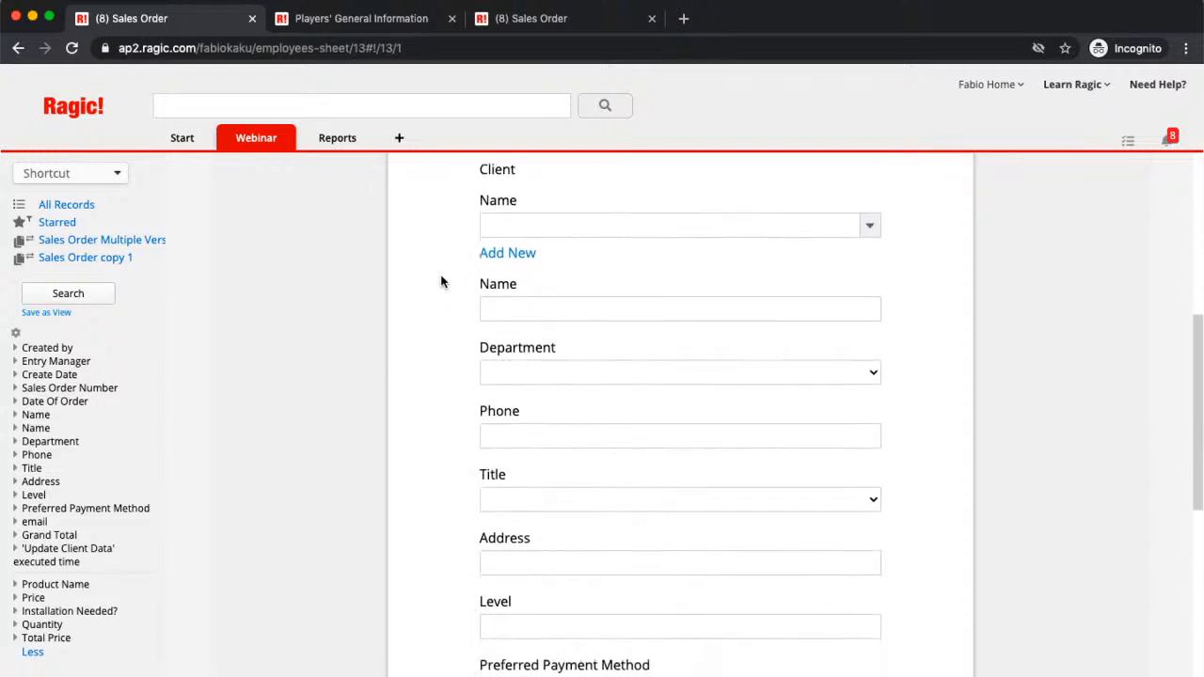
scroll(441, 281, "down", 10)
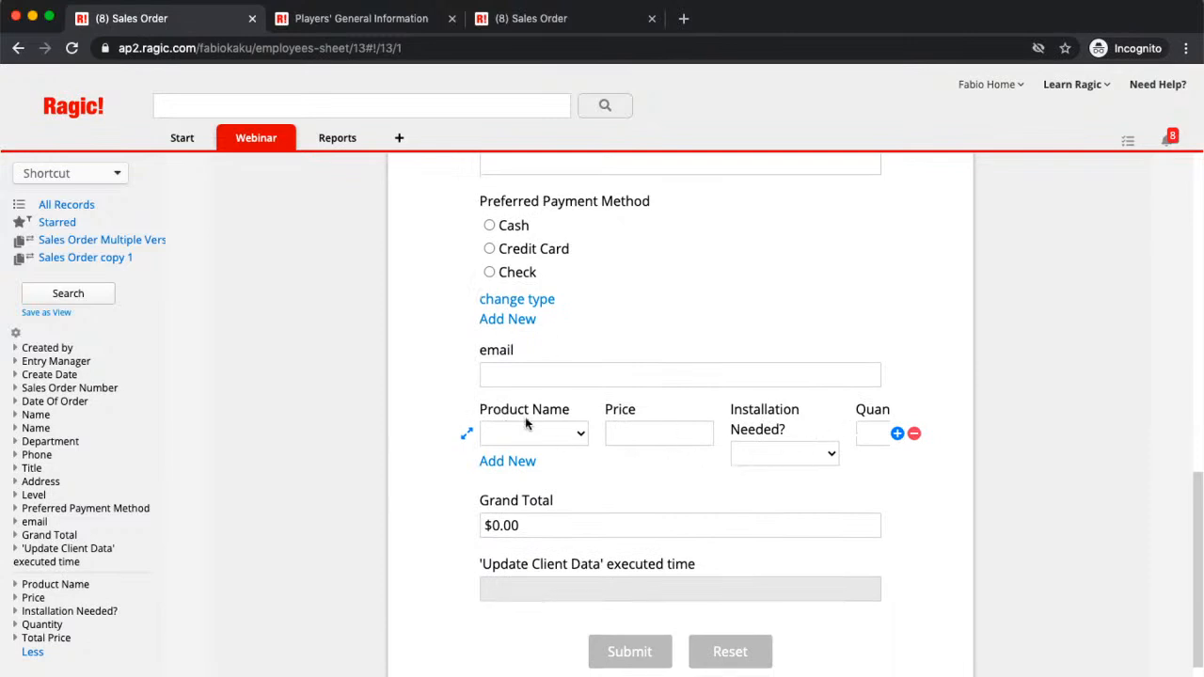
Step: Select Lighting as the Product Name in the previewed form
left_click(579, 433)
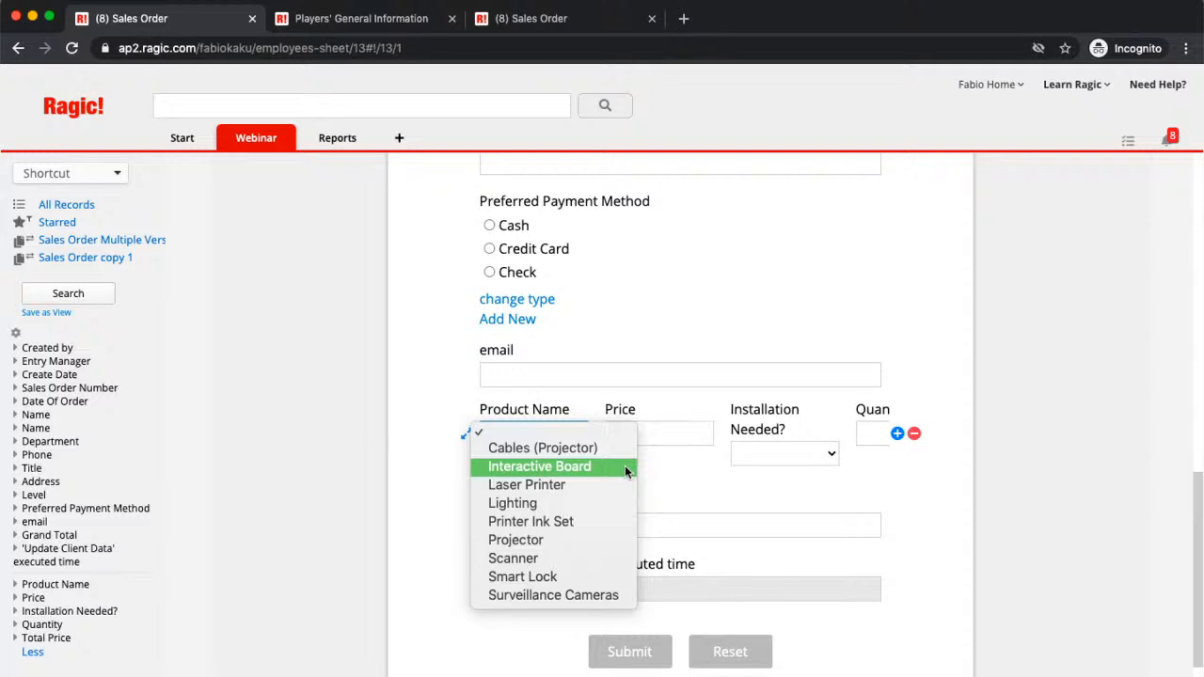
left_click(594, 506)
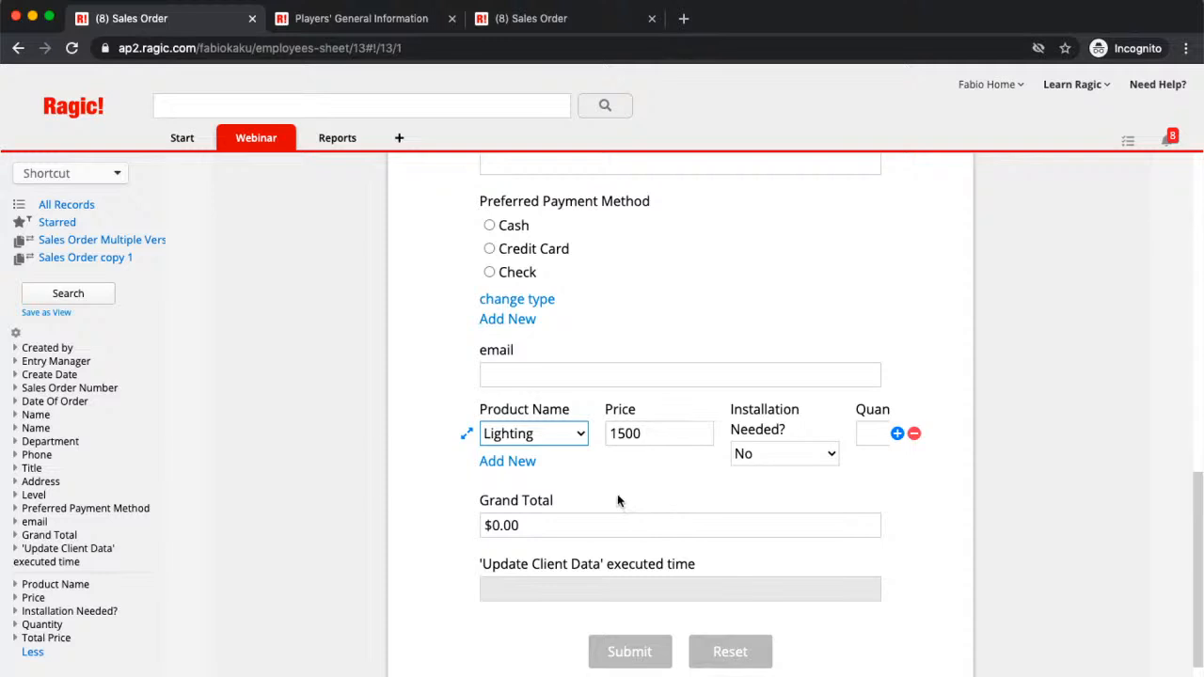
scroll(617, 499, "up", 1)
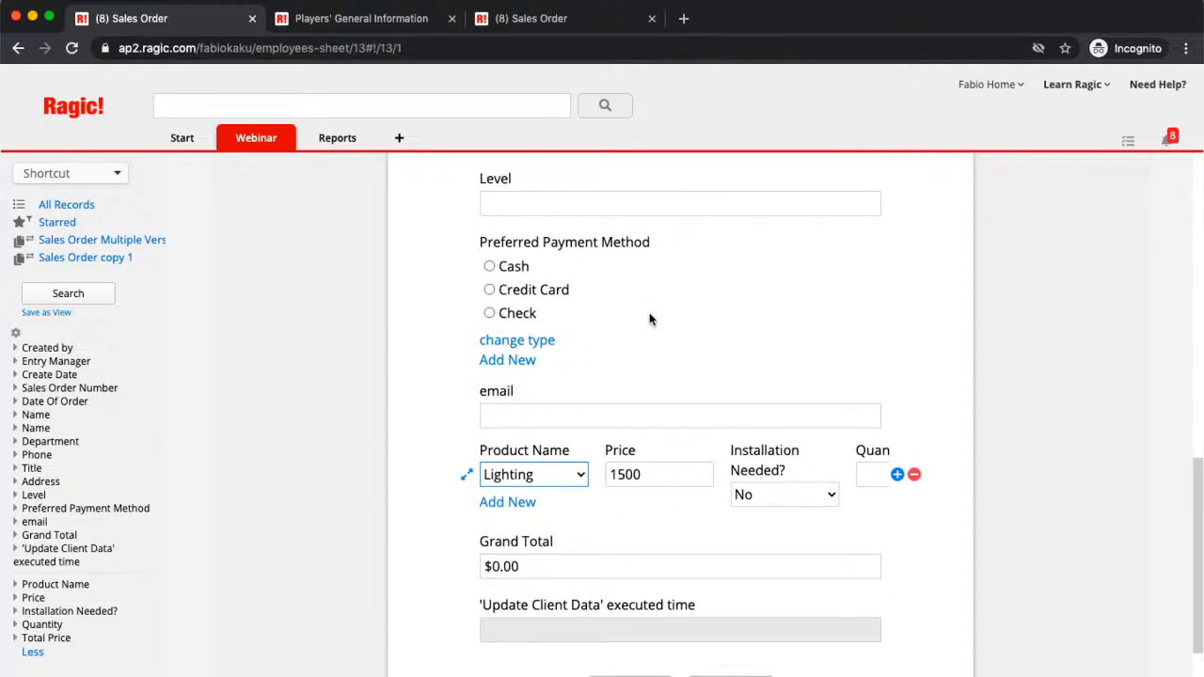
scroll(661, 391, "up", 10)
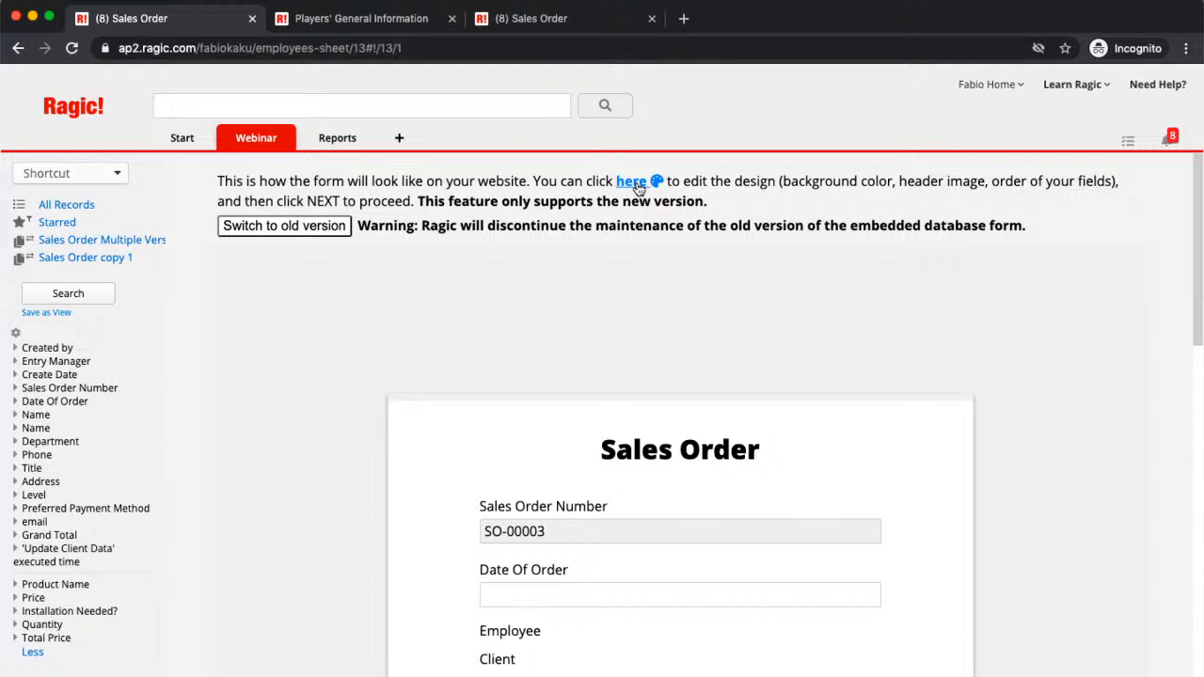
Step: Apply the coffee-bean image as the embedded form's header banner
left_click(639, 189)
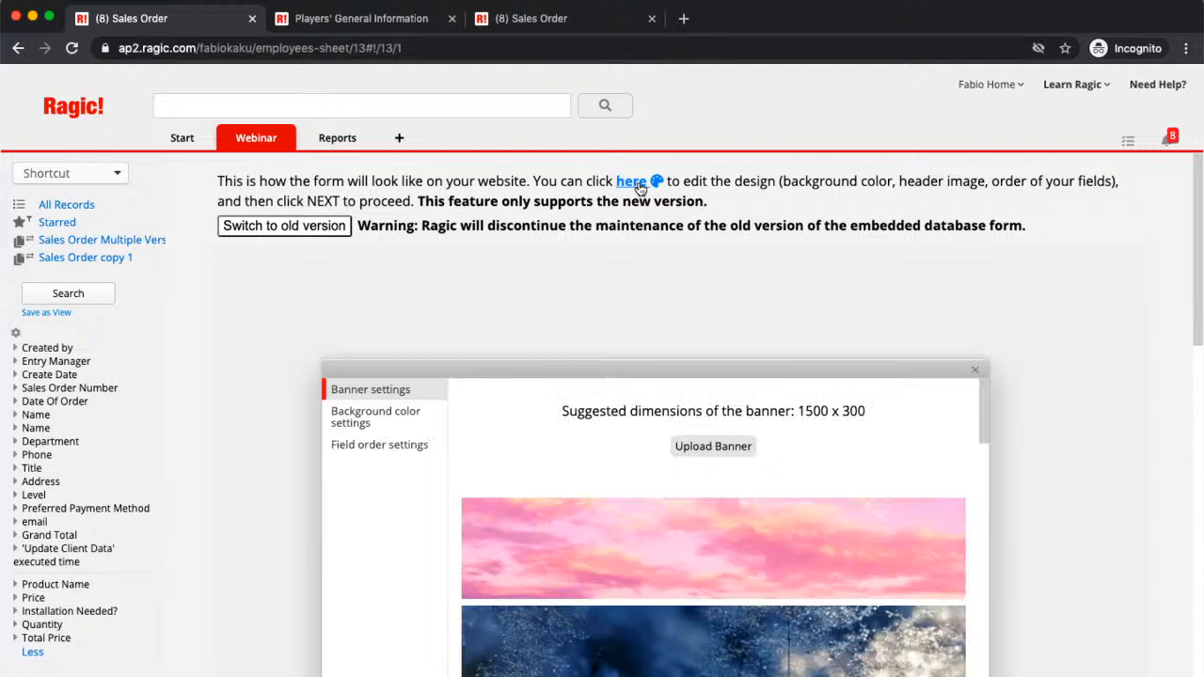
left_click_drag(855, 371, 846, 213)
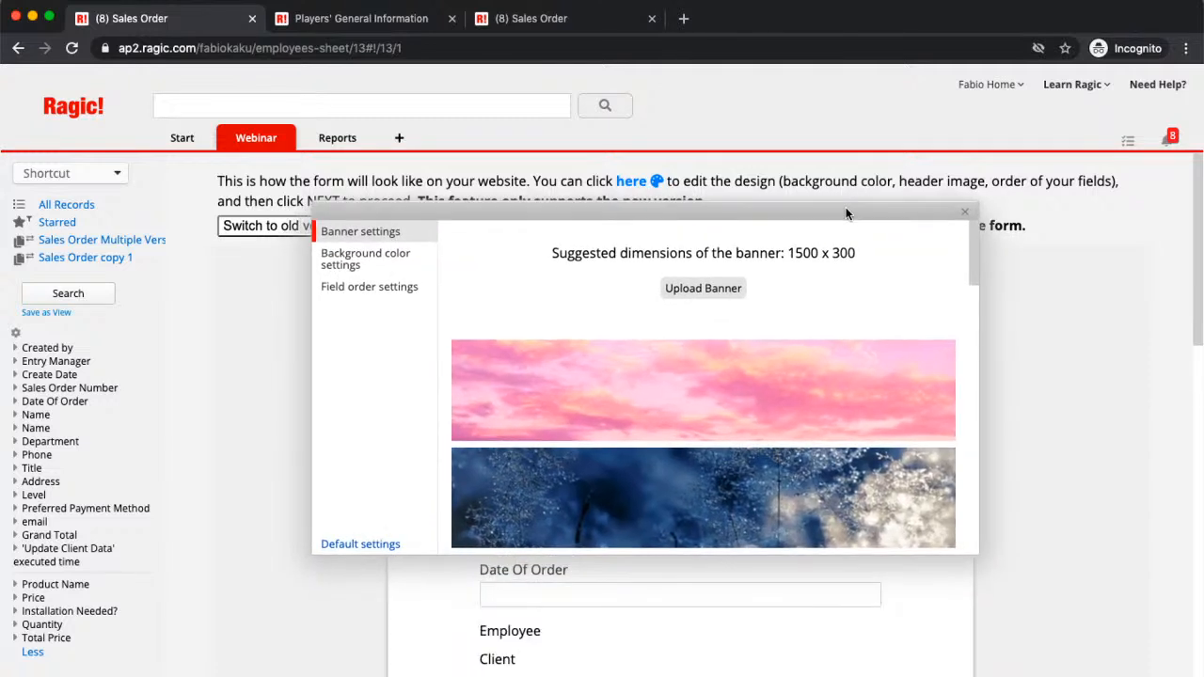
scroll(829, 320, "down", 5)
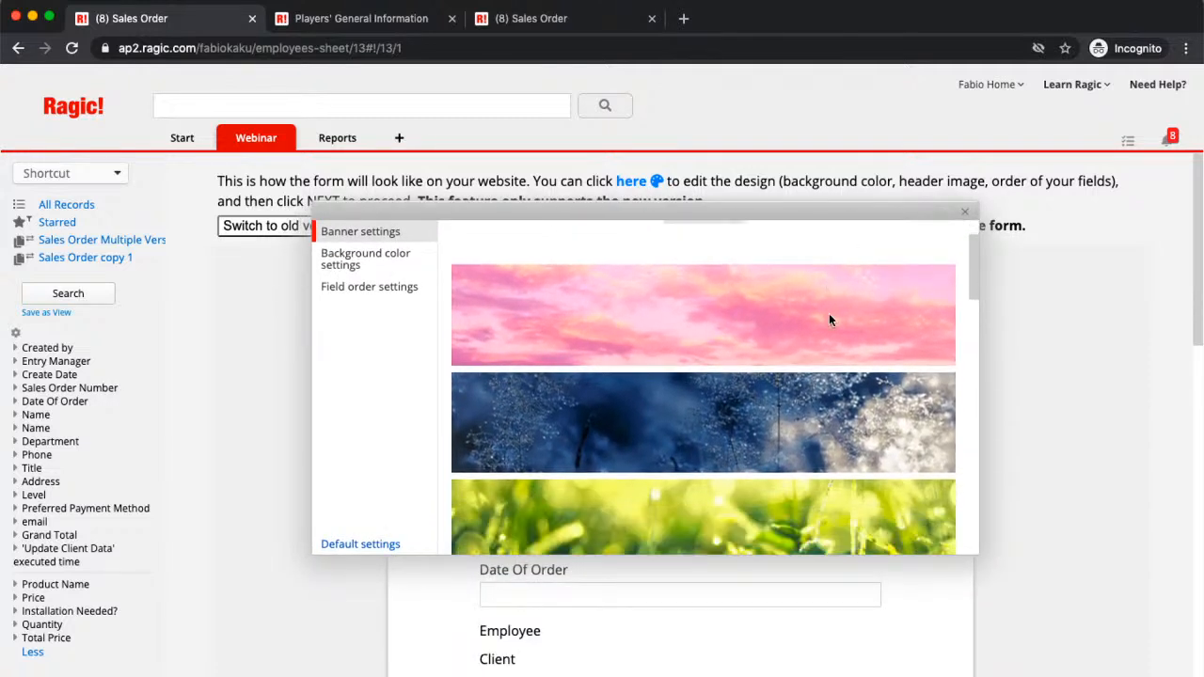
left_click(800, 437)
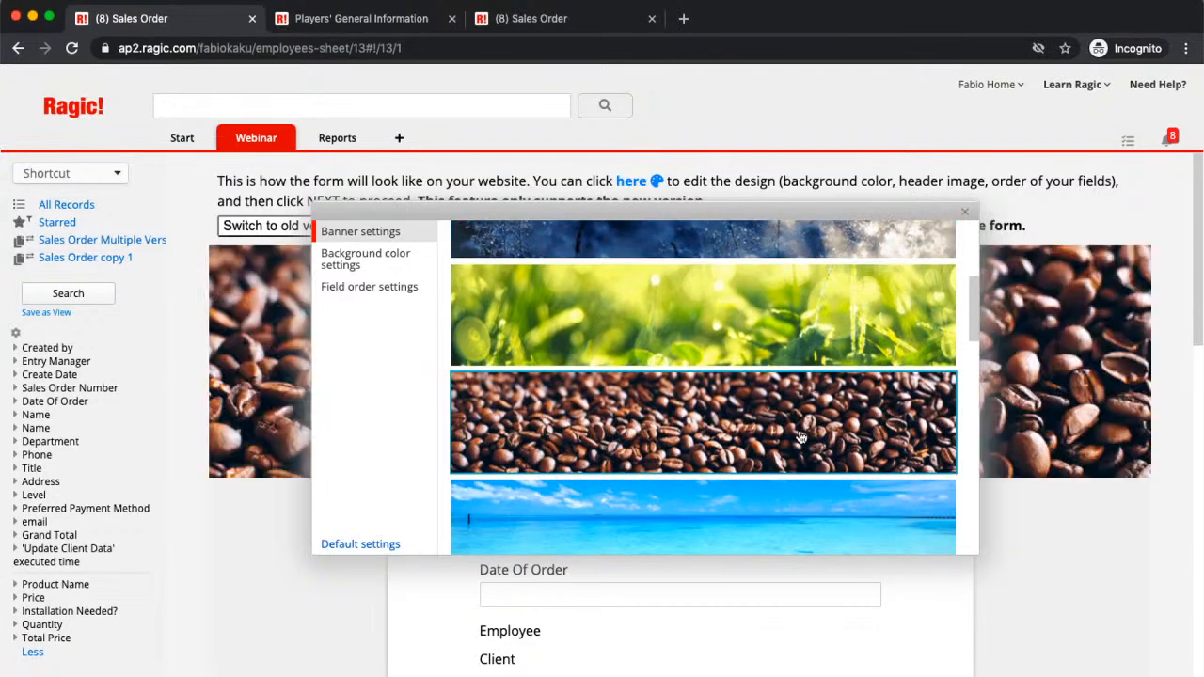
left_click_drag(858, 222, 816, 578)
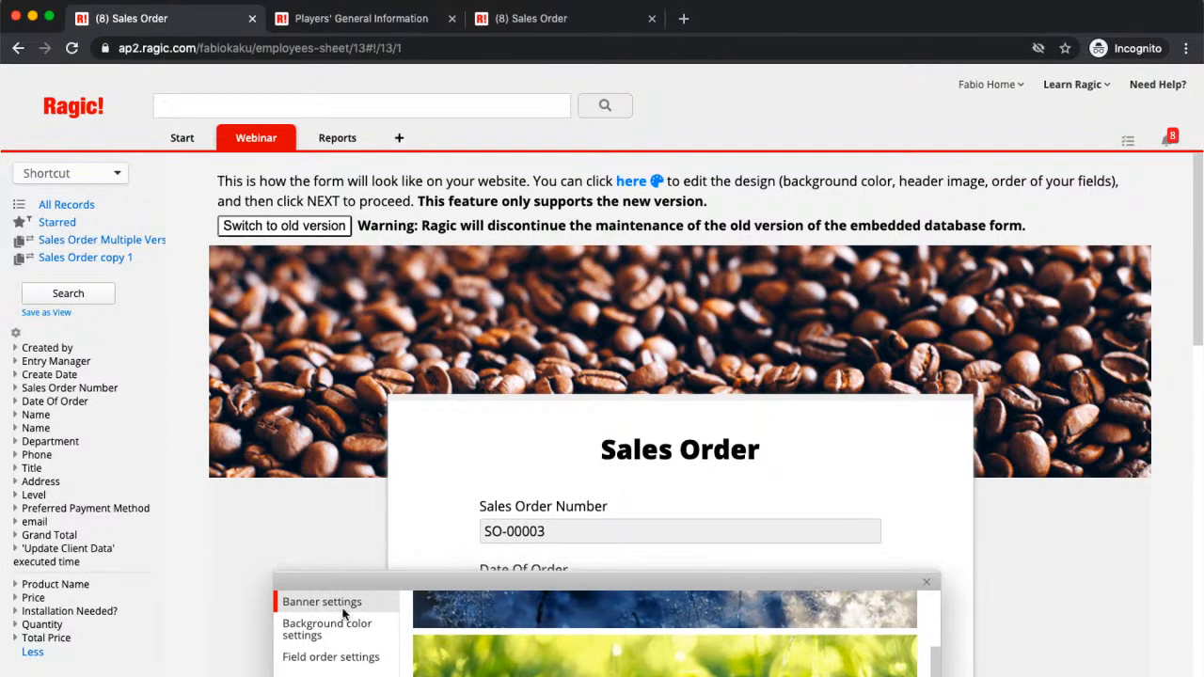
left_click_drag(329, 585, 427, 174)
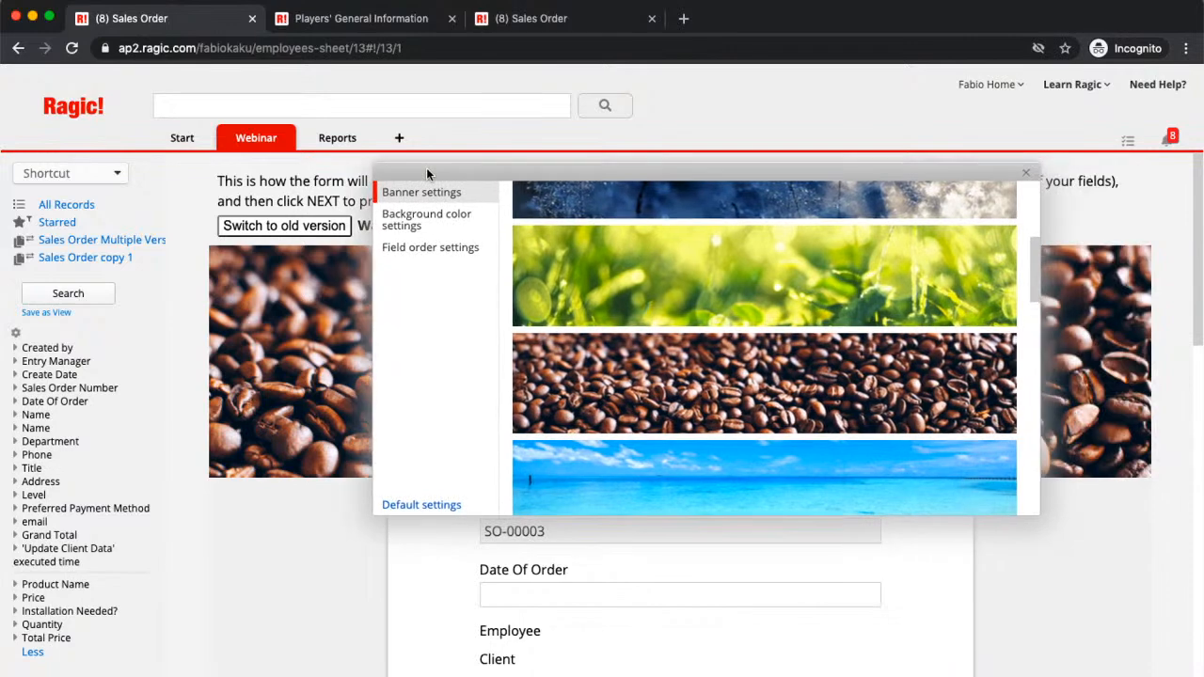
scroll(908, 367, "up", 5)
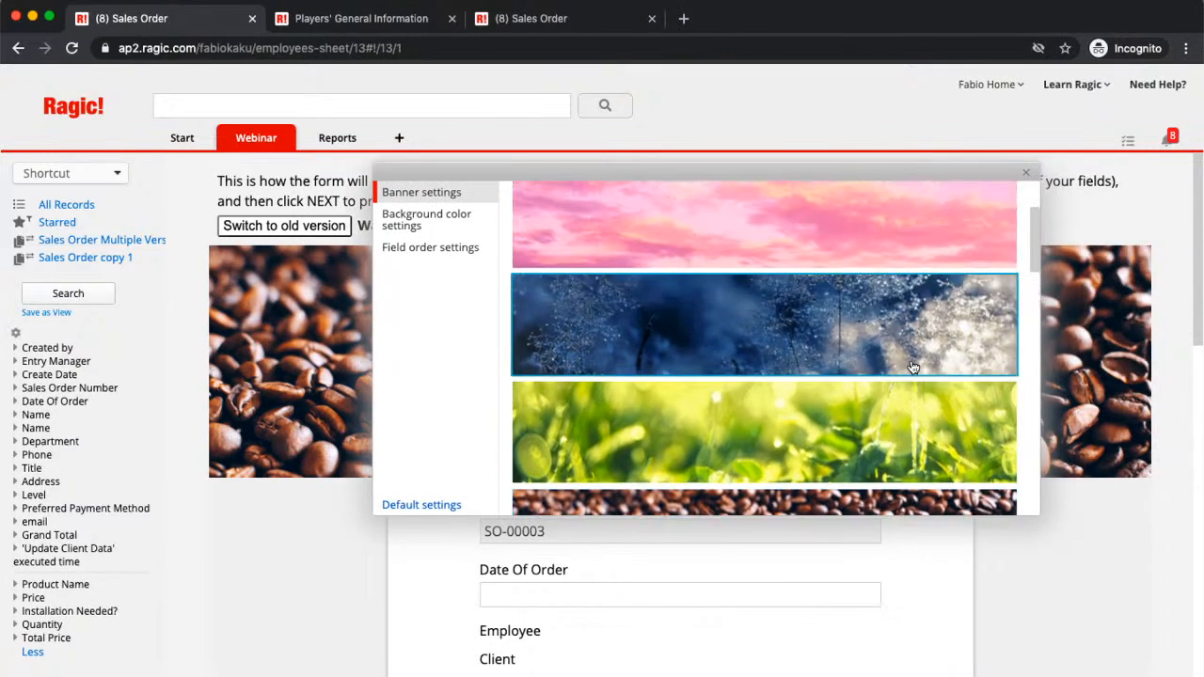
scroll(913, 367, "up", 1)
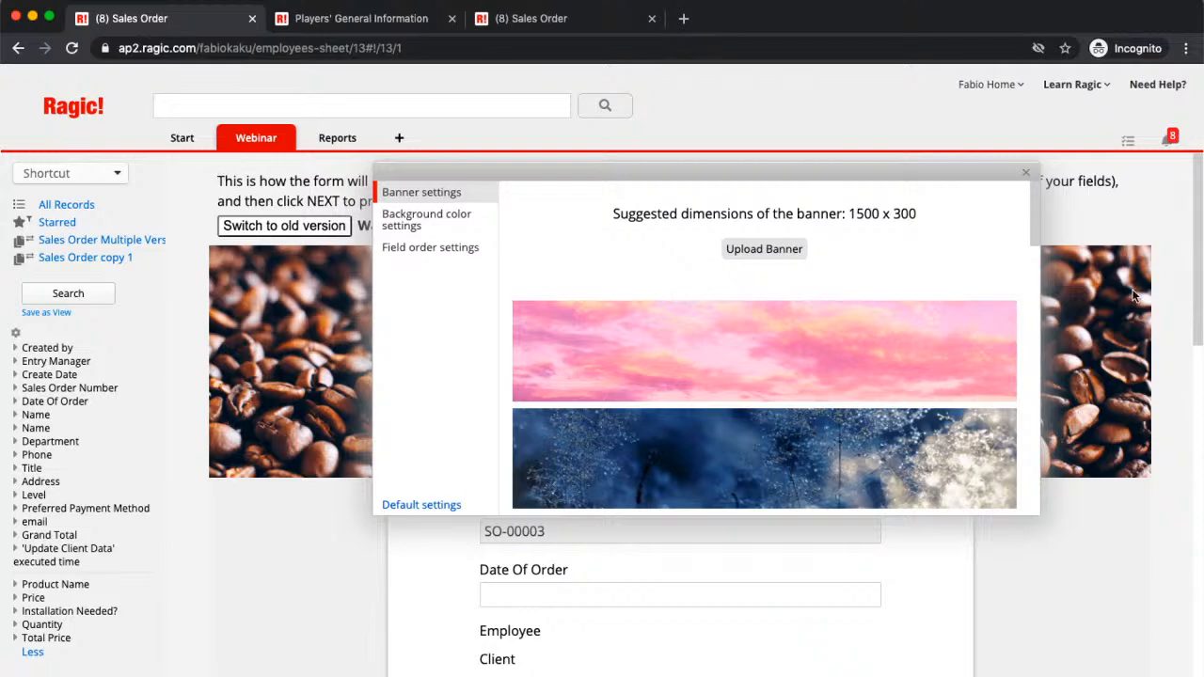
scroll(866, 327, "down", 15)
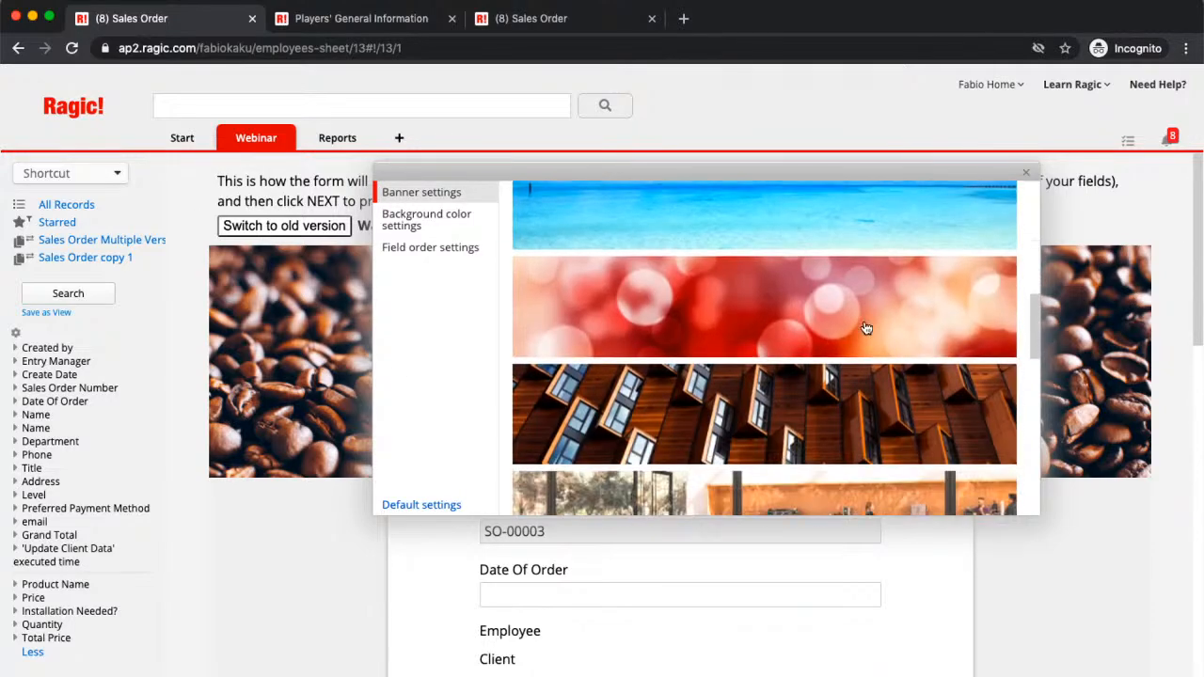
scroll(866, 327, "up", 2)
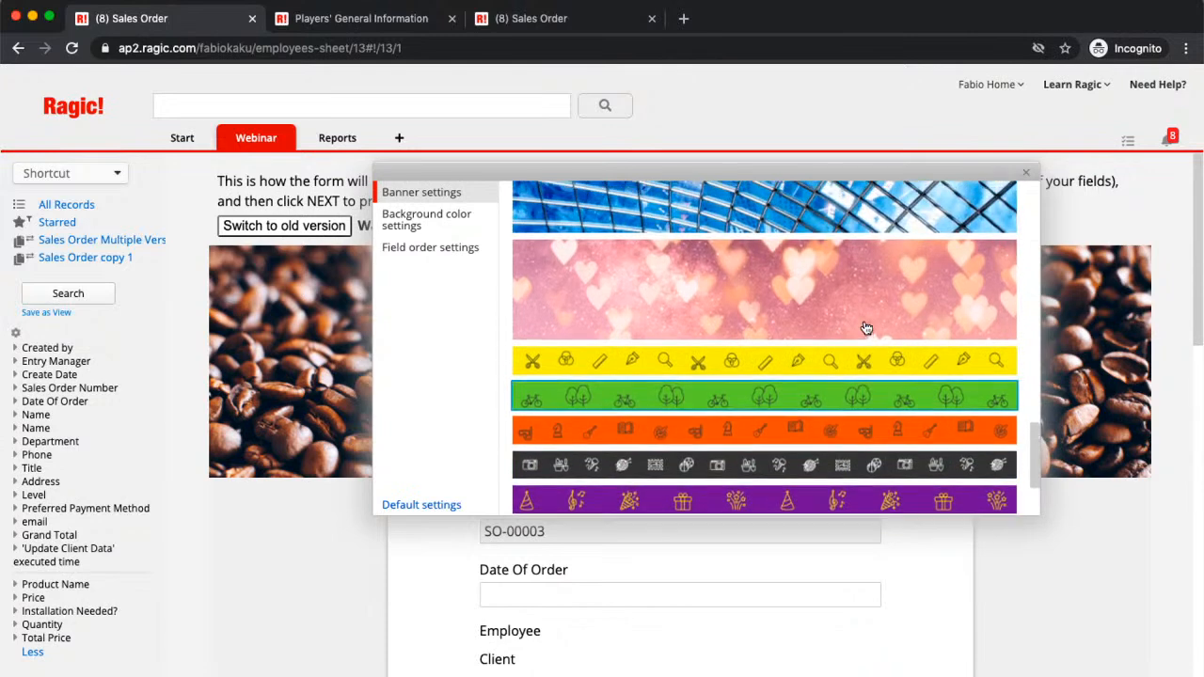
scroll(867, 327, "up", 1)
scroll(867, 327, "up", 1)
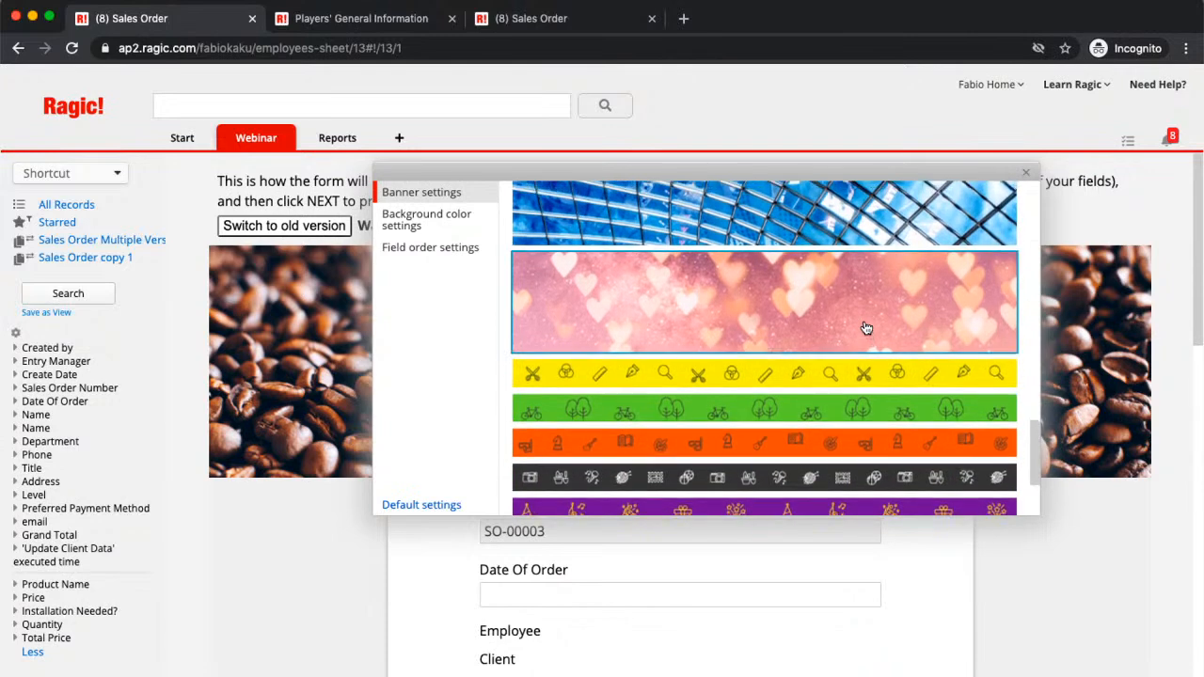
scroll(867, 328, "down", 1)
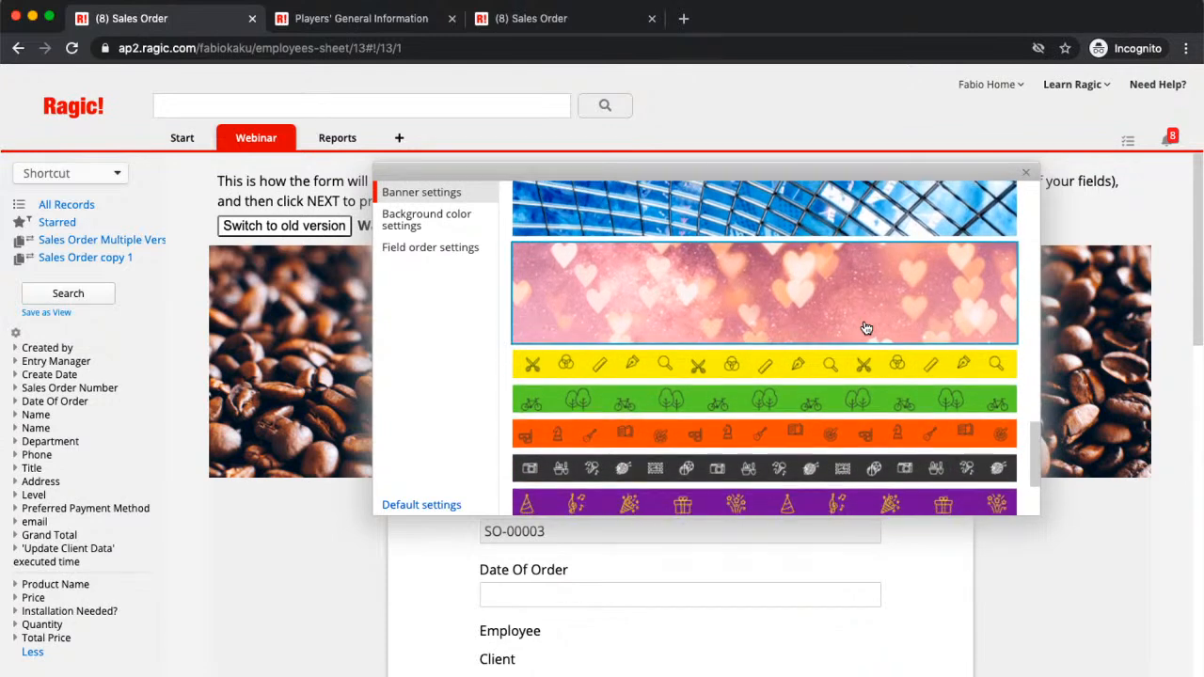
Step: Set the embedded form's background colour to Cocoa Bean
left_click(418, 229)
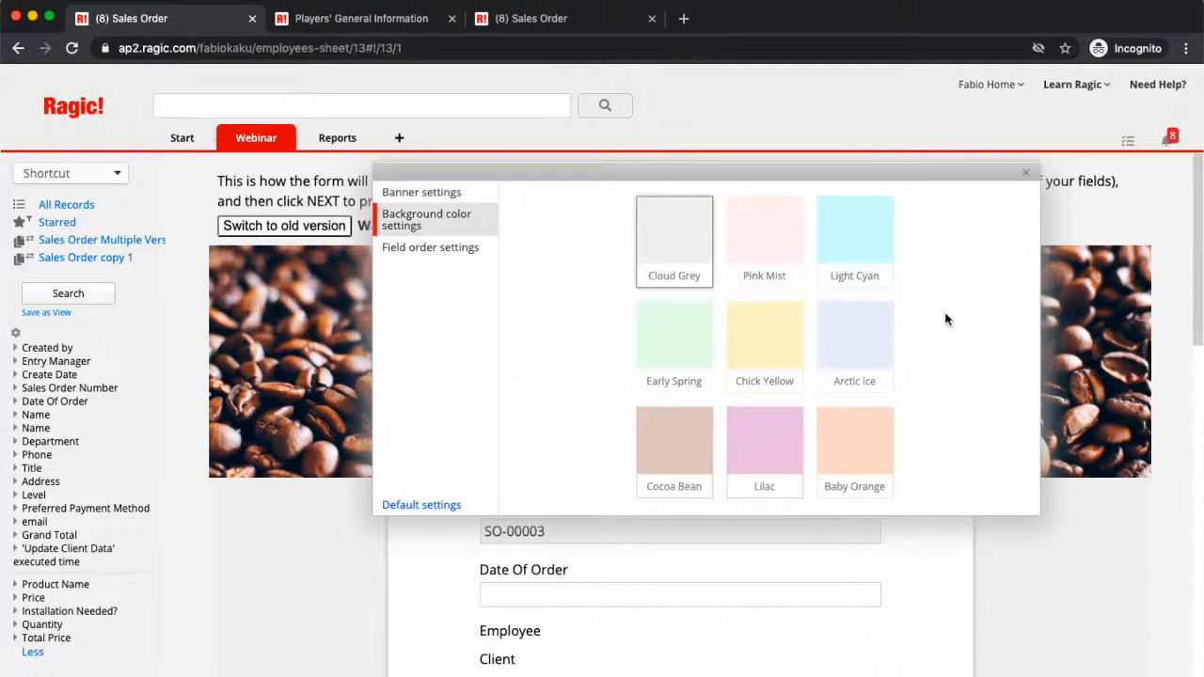
scroll(938, 324, "down", 1)
scroll(937, 324, "up", 1)
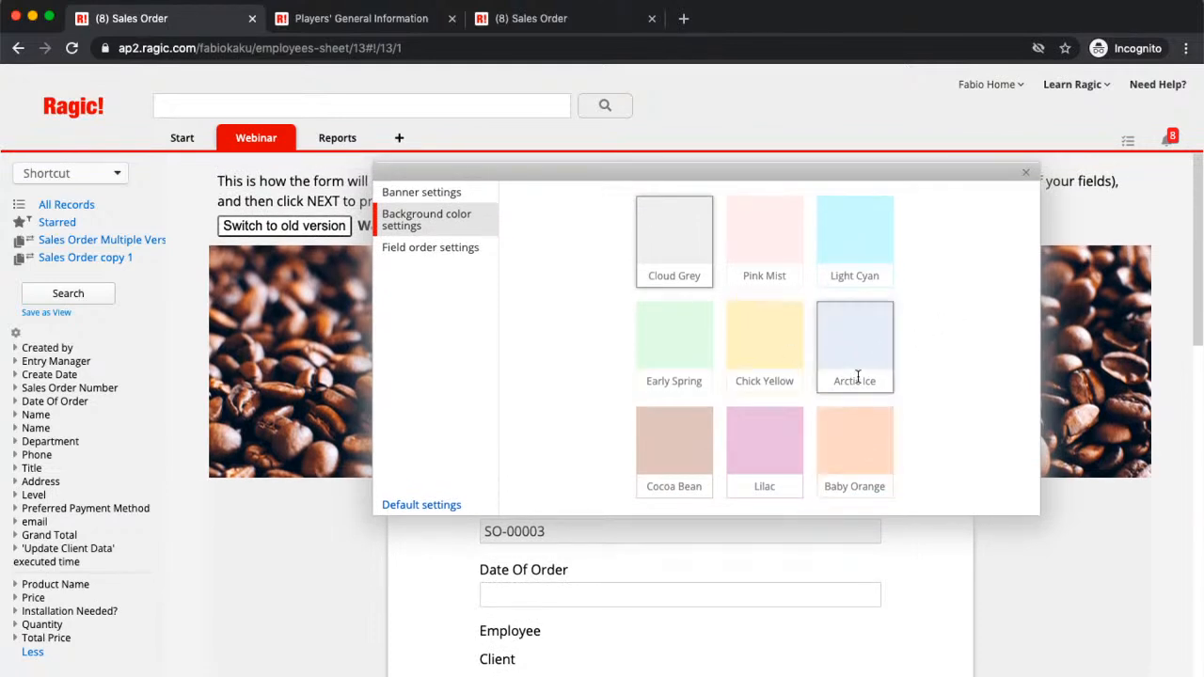
left_click(694, 437)
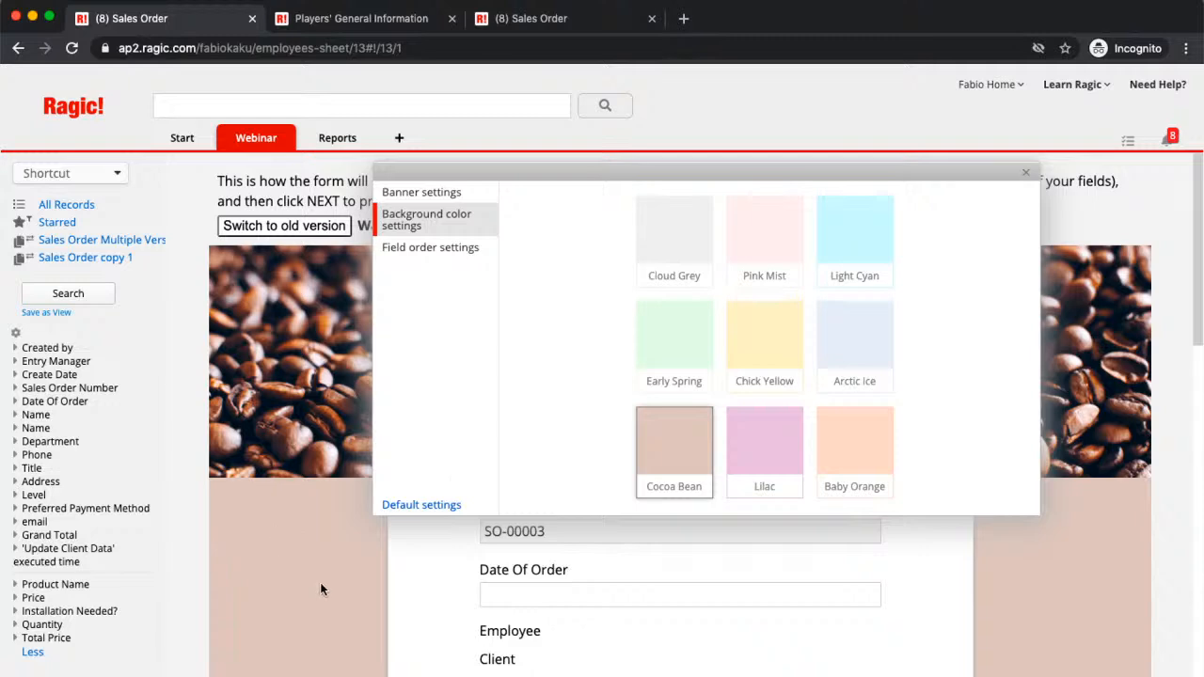
scroll(1075, 555, "down", 5)
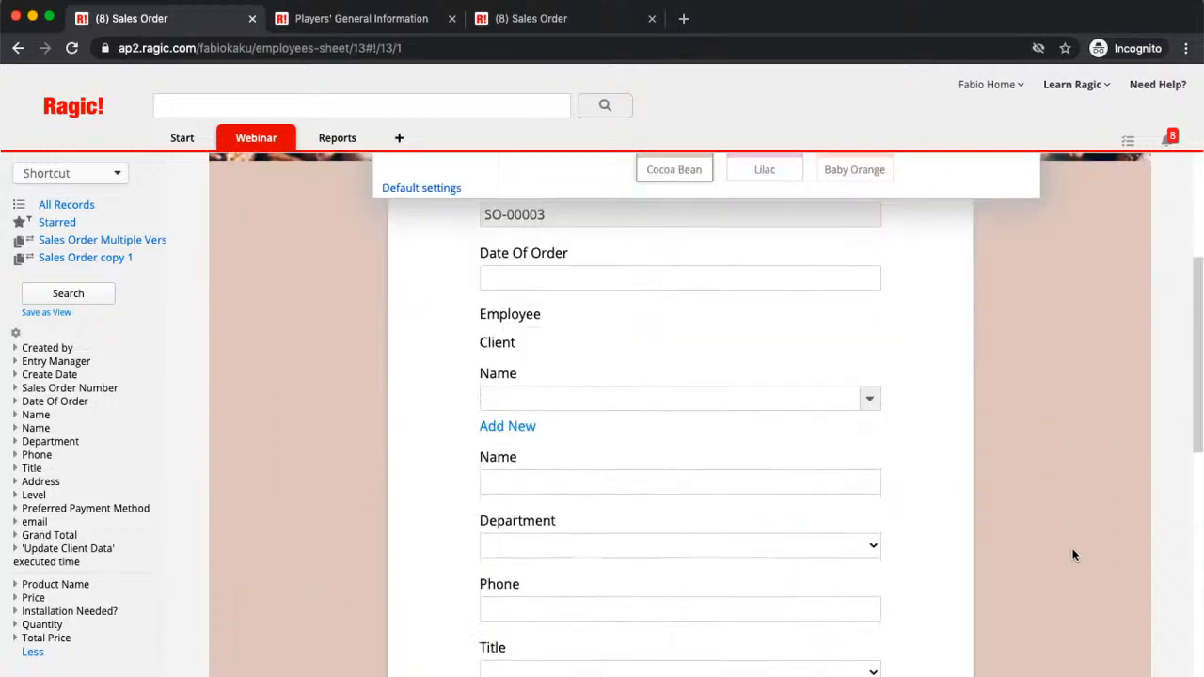
scroll(1074, 555, "down", 5)
scroll(1075, 555, "up", 10)
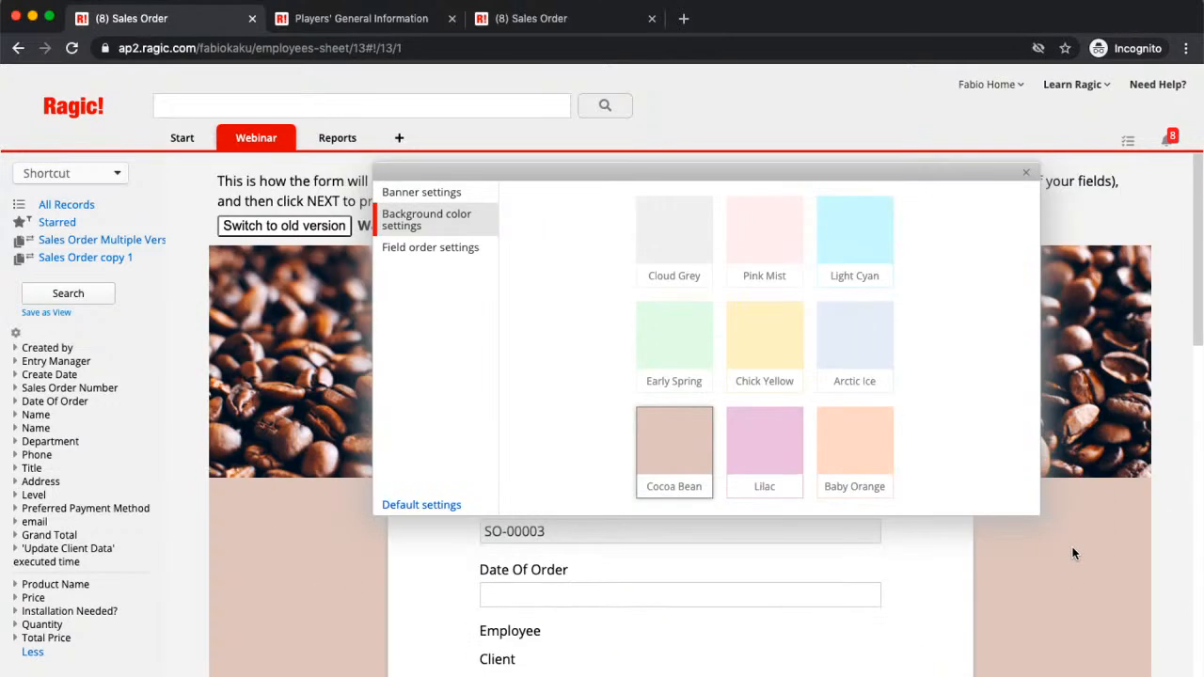
Step: Reposition the Subtable: Product Name row in the field order settings and save it
left_click(405, 257)
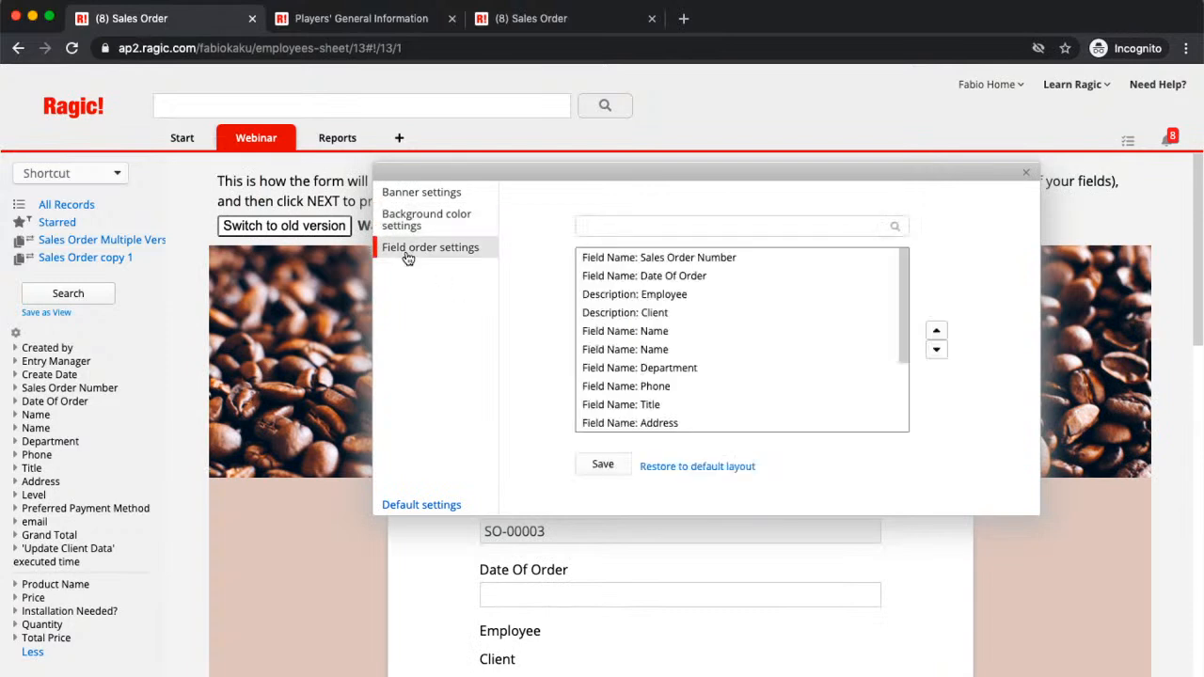
scroll(734, 315, "down", 2)
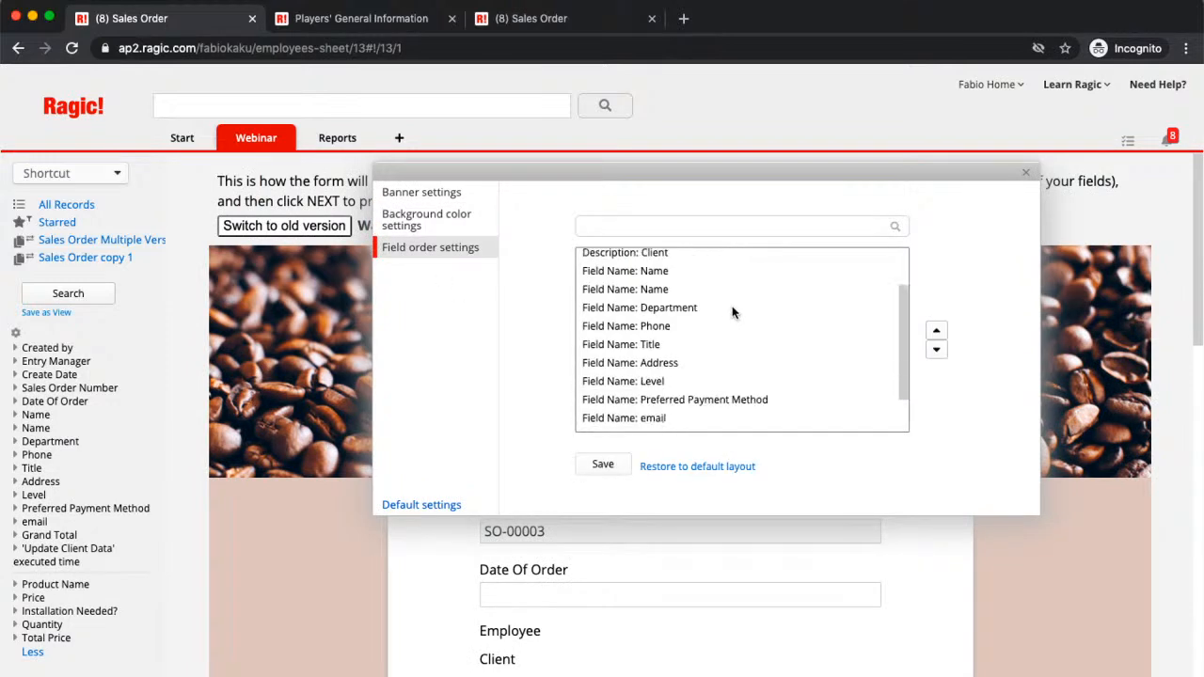
scroll(734, 313, "down", 2)
scroll(705, 381, "up", 4)
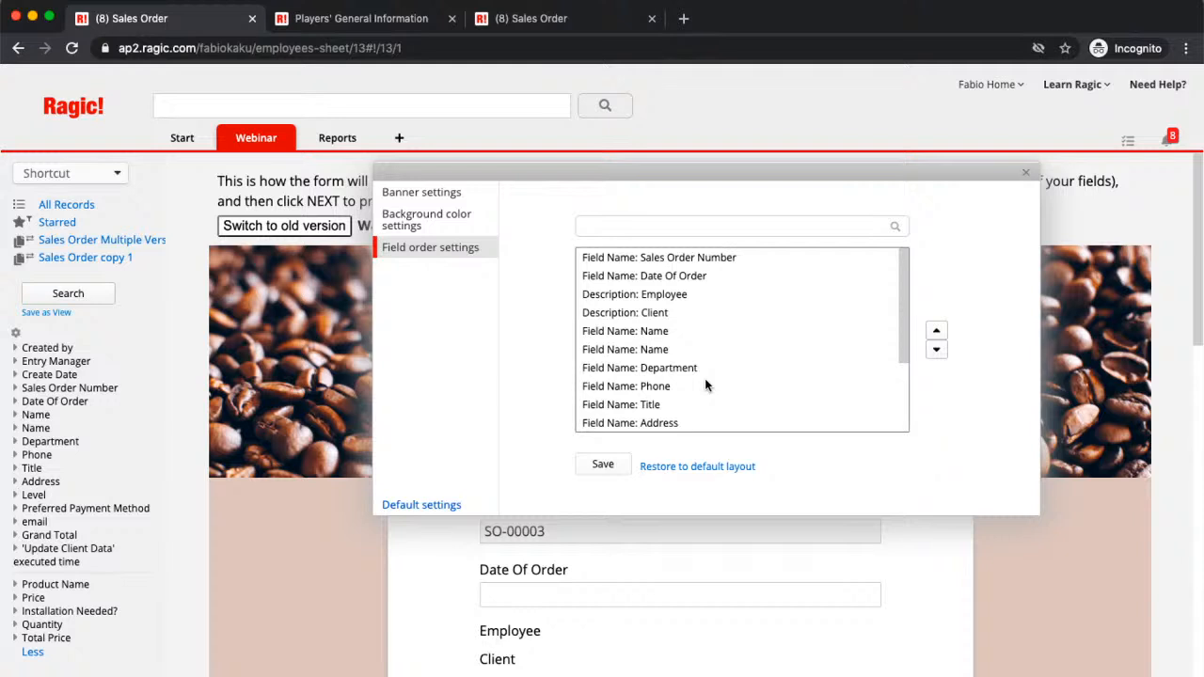
scroll(705, 381, "down", 3)
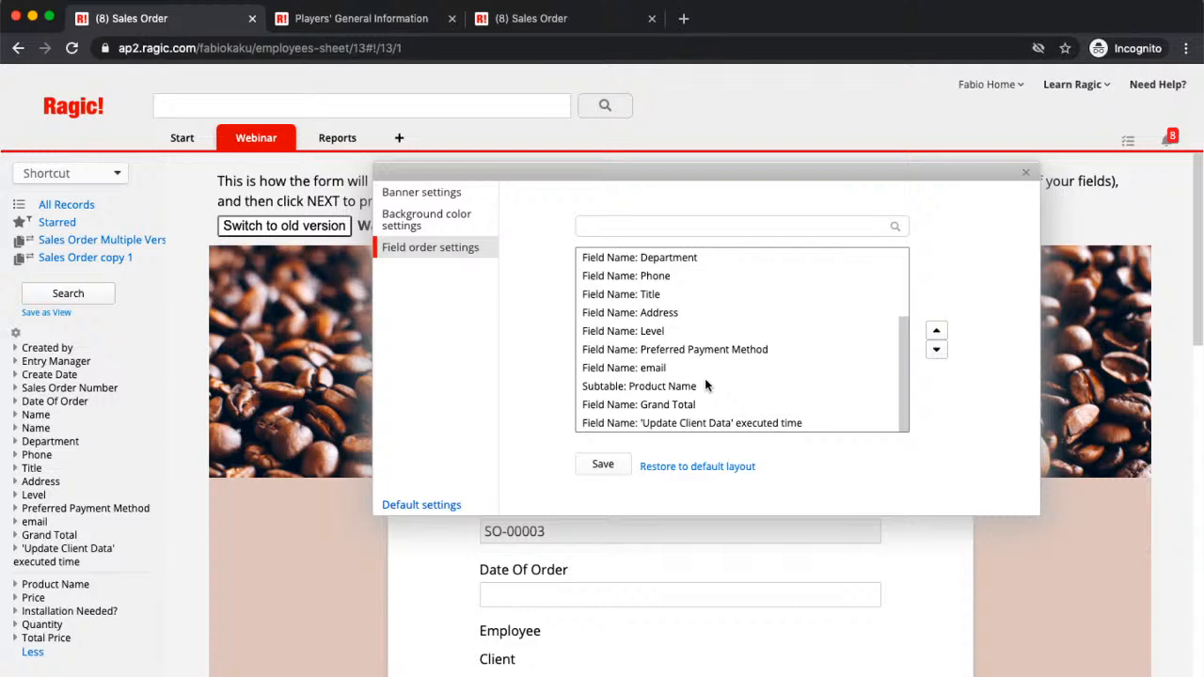
left_click(705, 385)
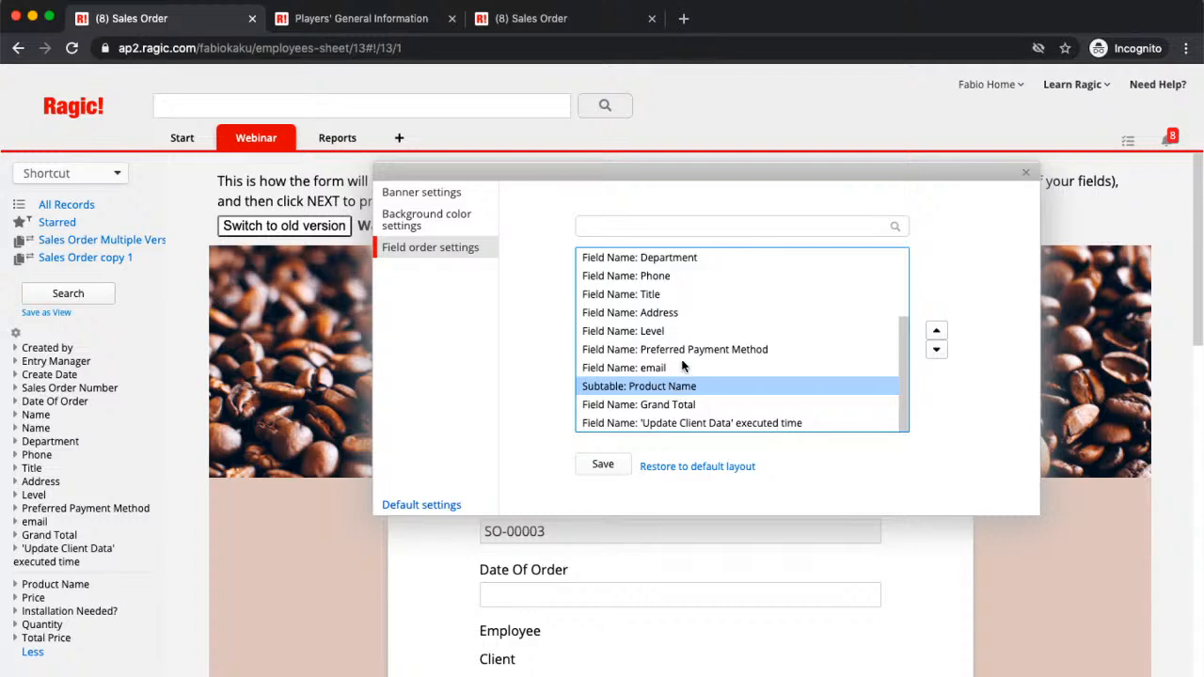
scroll(682, 367, "up", 5)
left_click(603, 464)
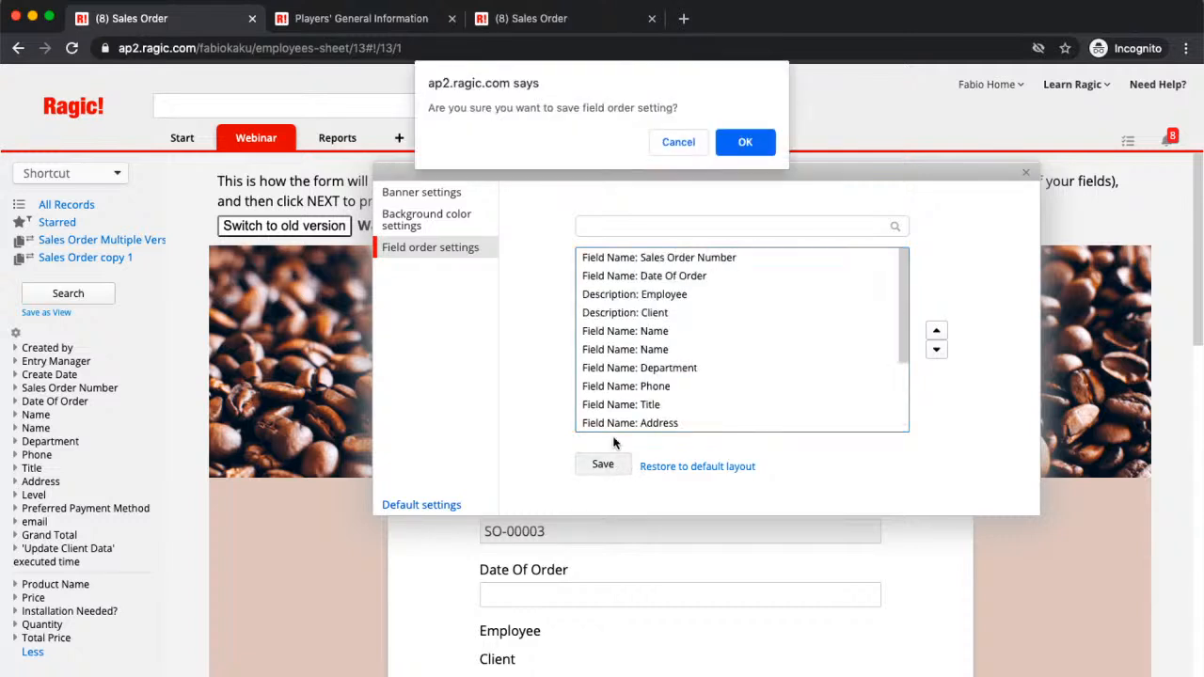
left_click(762, 138)
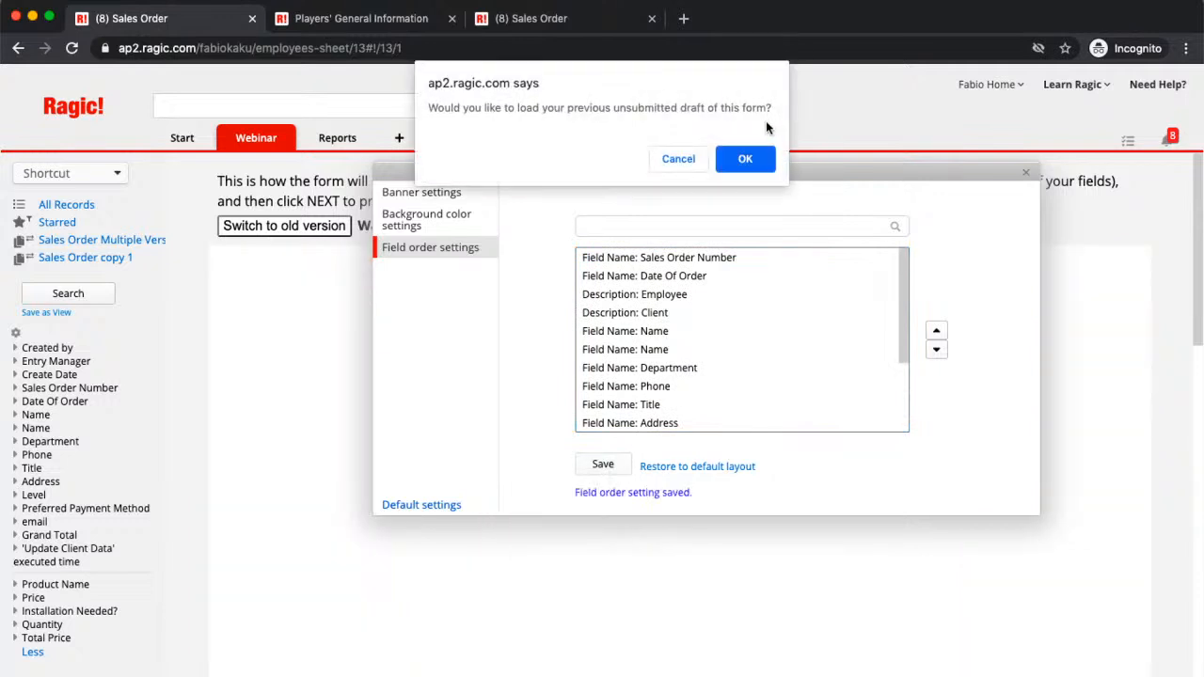
left_click(744, 164)
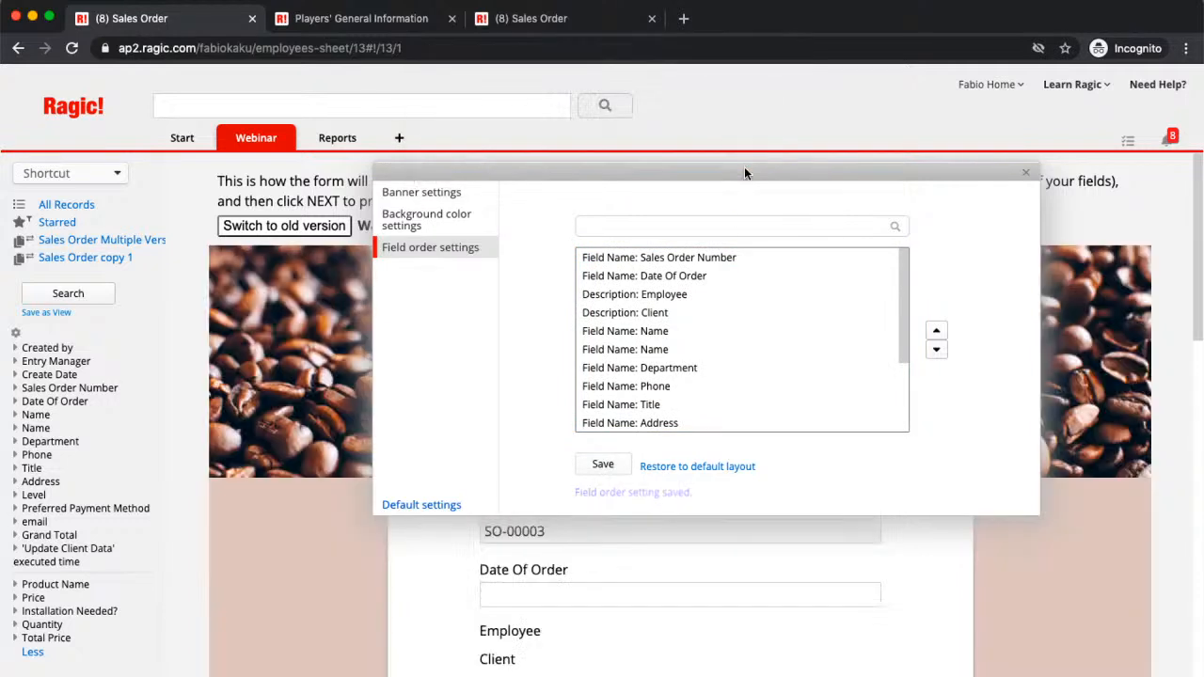
left_click(1025, 172)
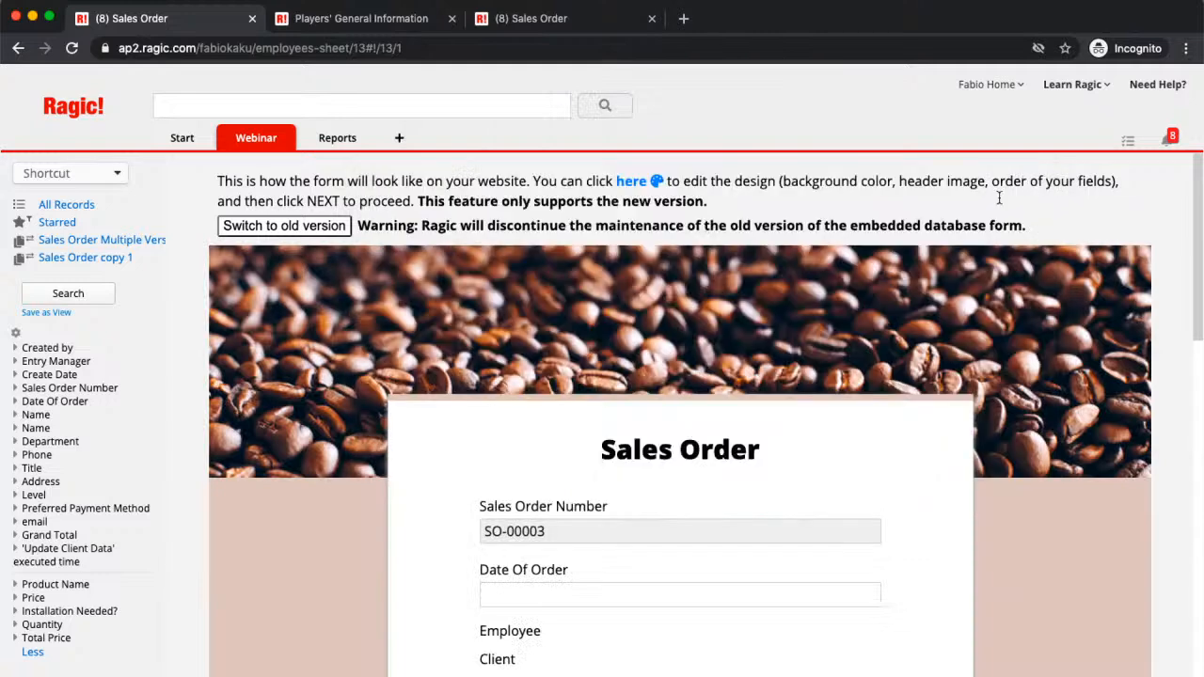
scroll(670, 461, "down", 8)
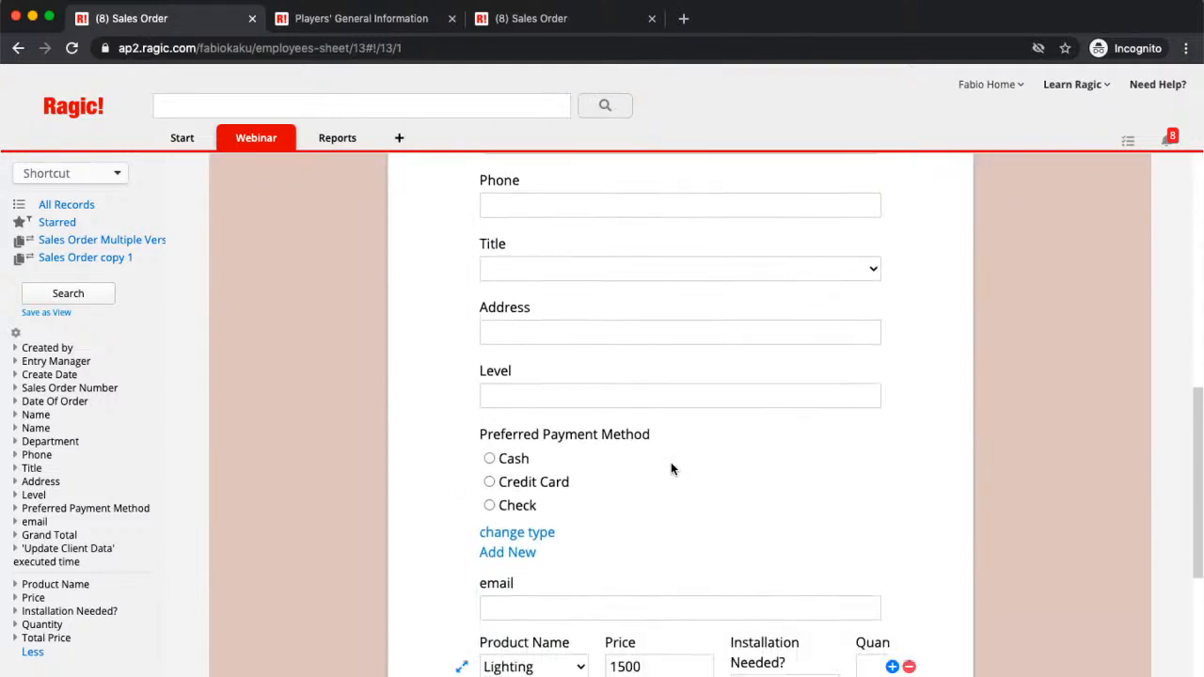
scroll(671, 469, "up", 10)
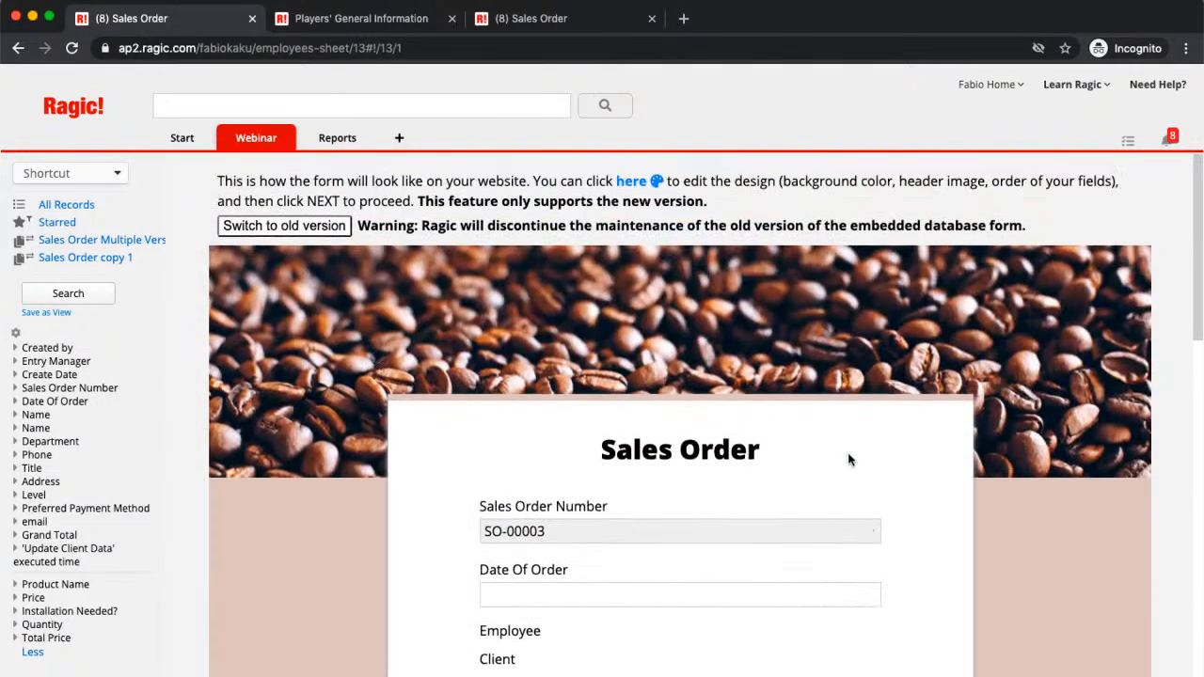
scroll(1001, 383, "down", 2)
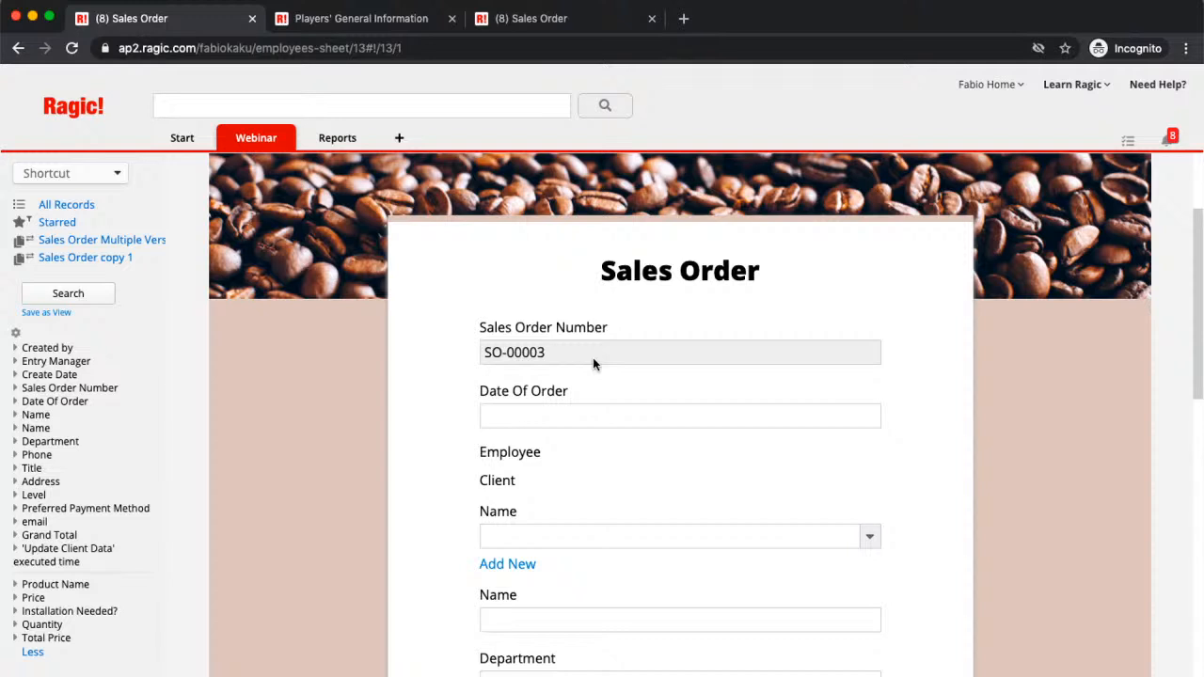
scroll(661, 399, "down", 2)
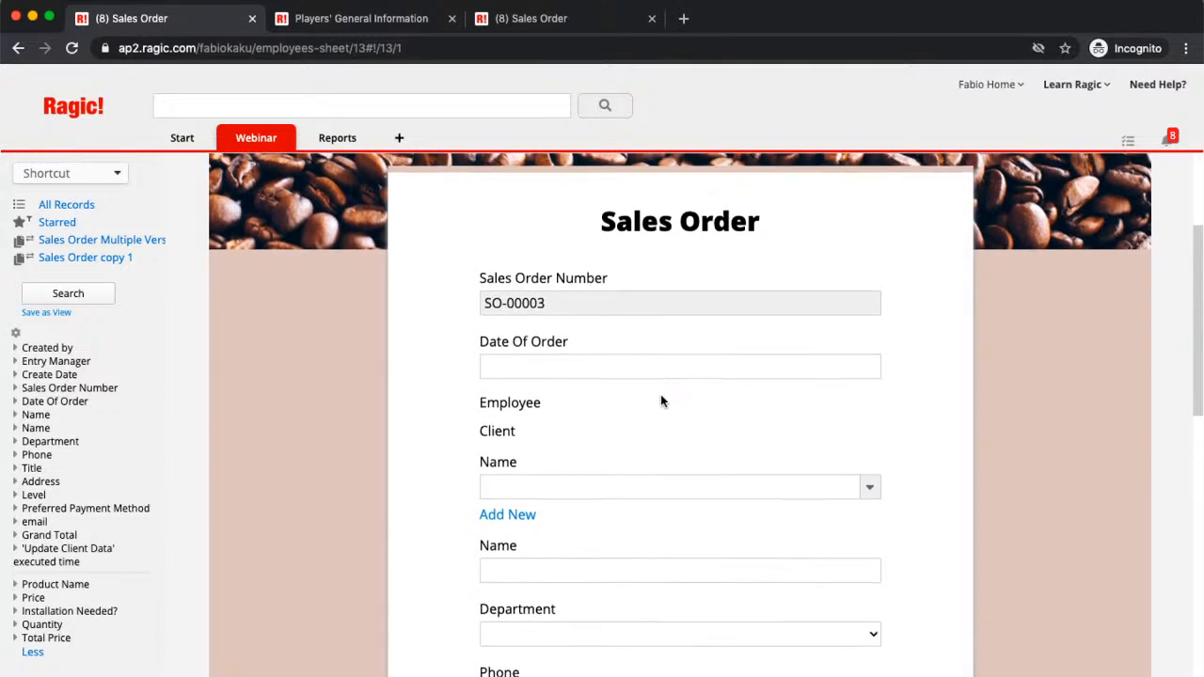
scroll(661, 401, "down", 2)
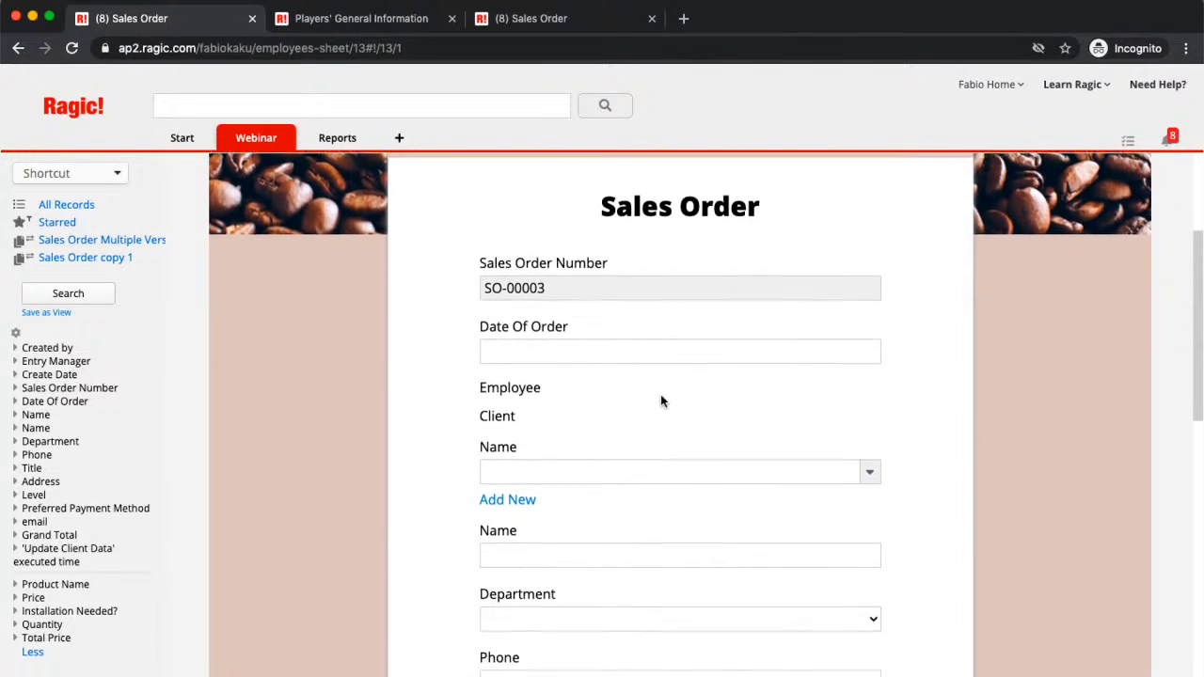
scroll(675, 385, "down", 8)
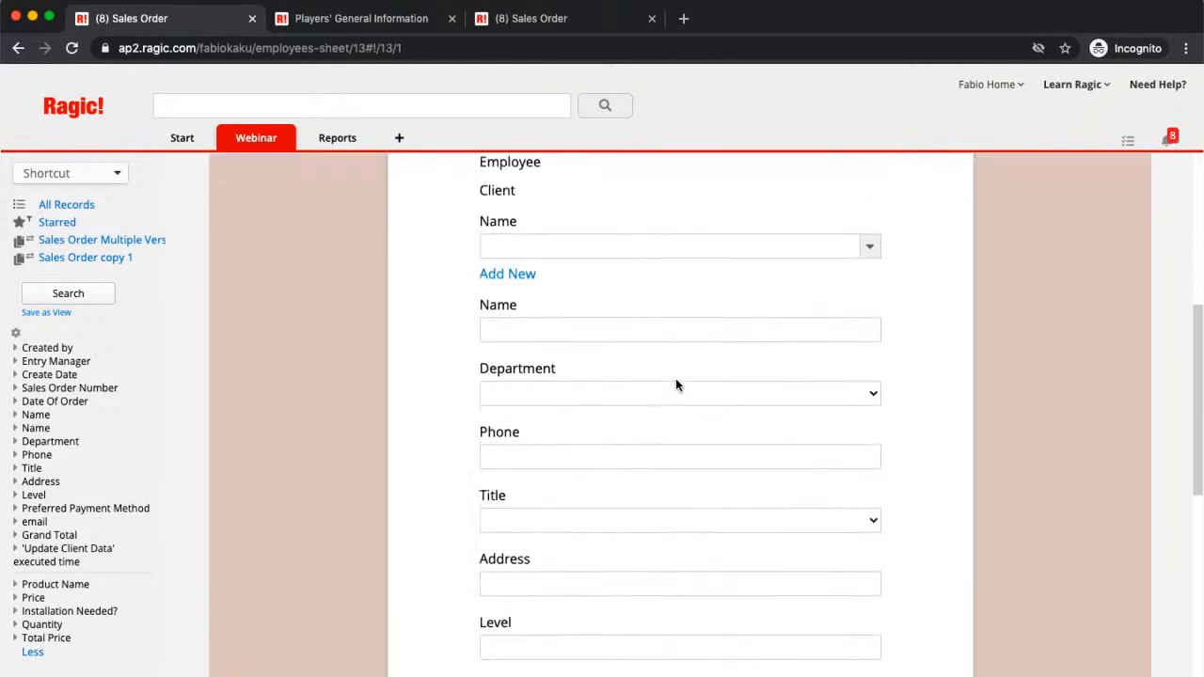
scroll(679, 386, "down", 1)
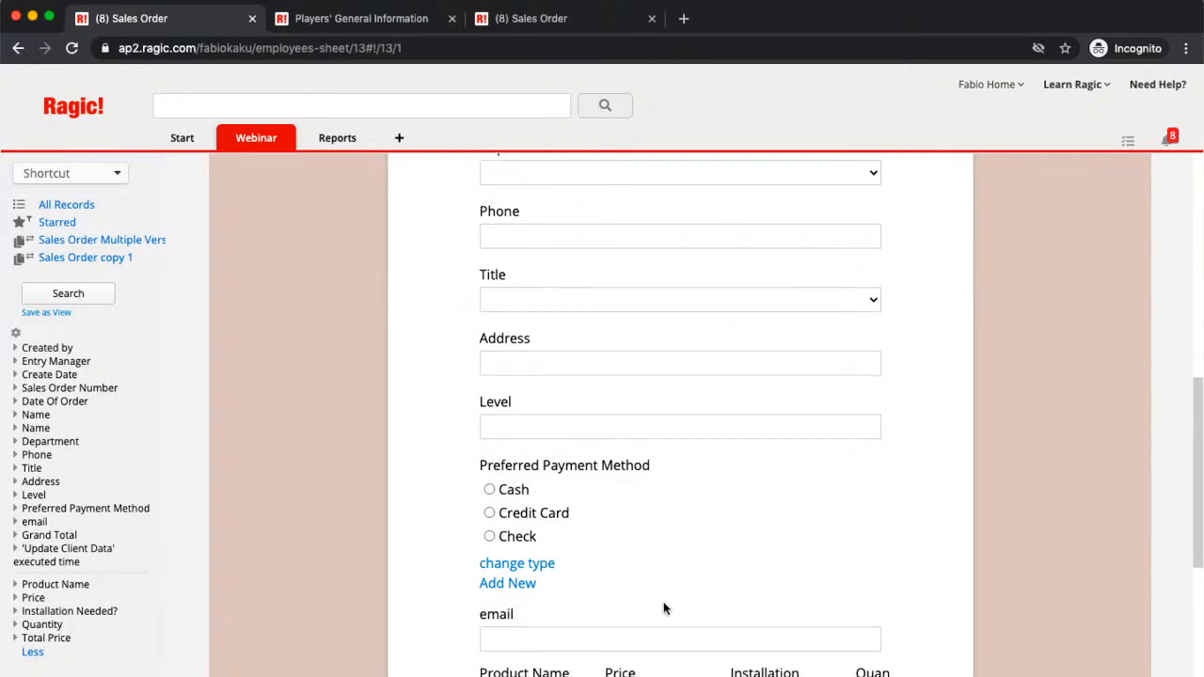
Step: Try the Cash, Credit Card and Check radios, then change Preferred Payment Method to a dropdown
left_click(490, 489)
left_click(489, 512)
left_click(489, 536)
left_click(493, 564)
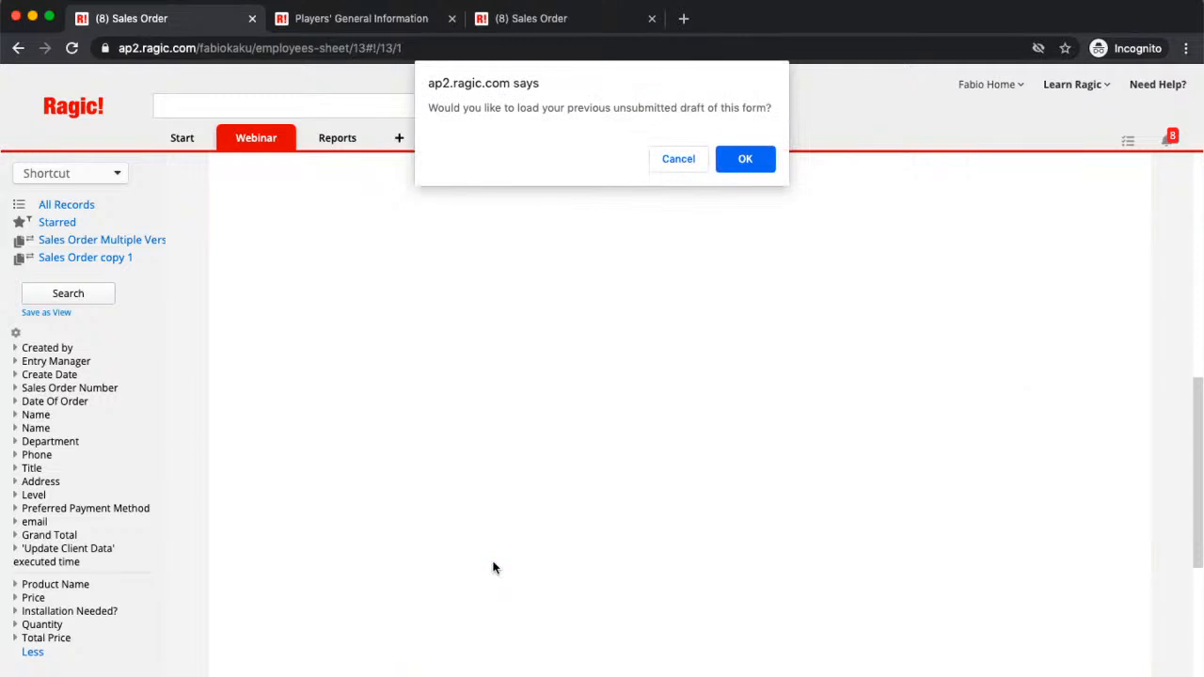
left_click(745, 159)
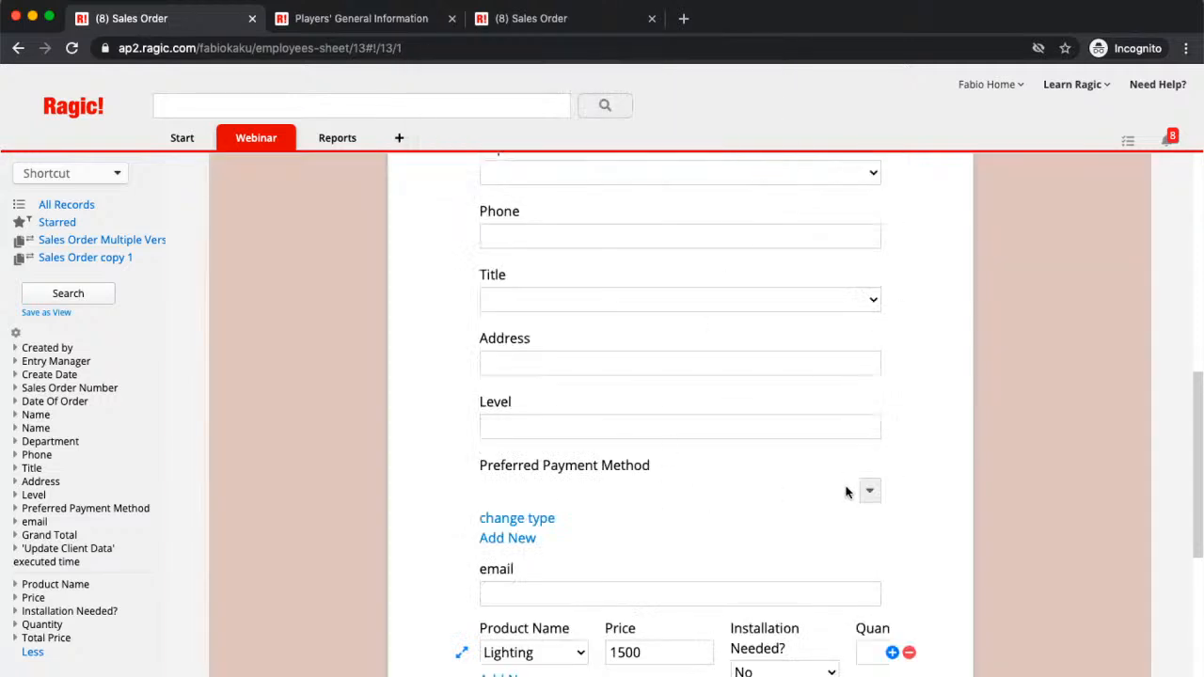
scroll(810, 532, "down", 3)
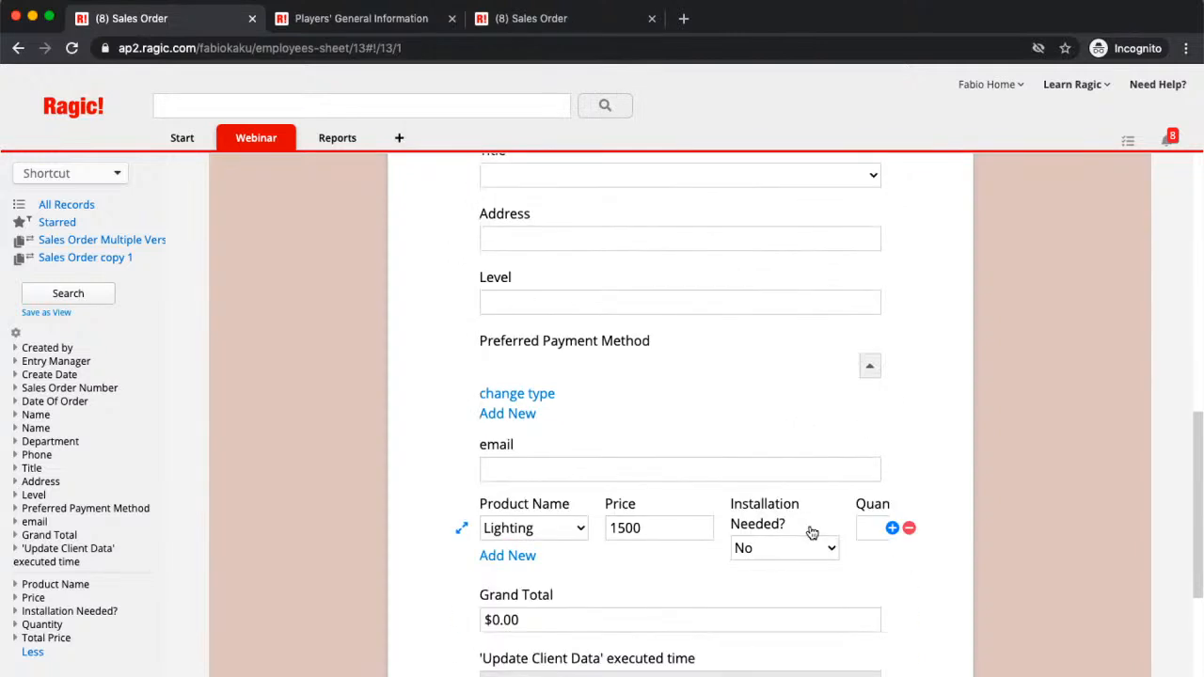
left_click(538, 393)
left_click(749, 160)
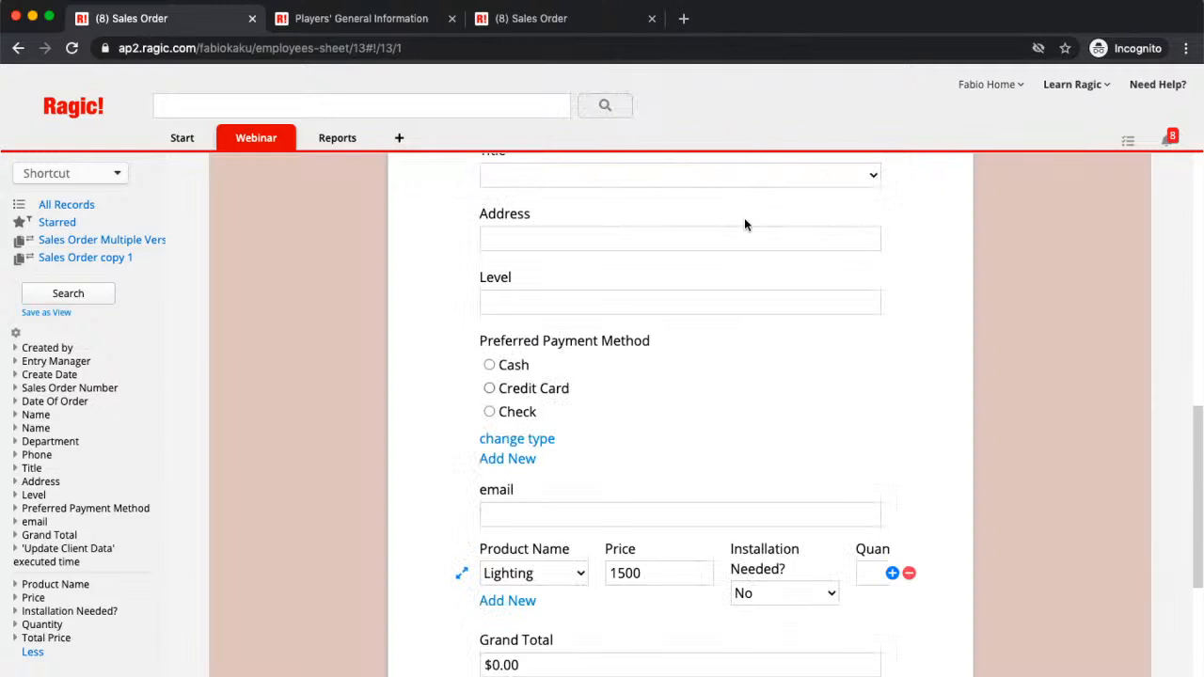
left_click(552, 438)
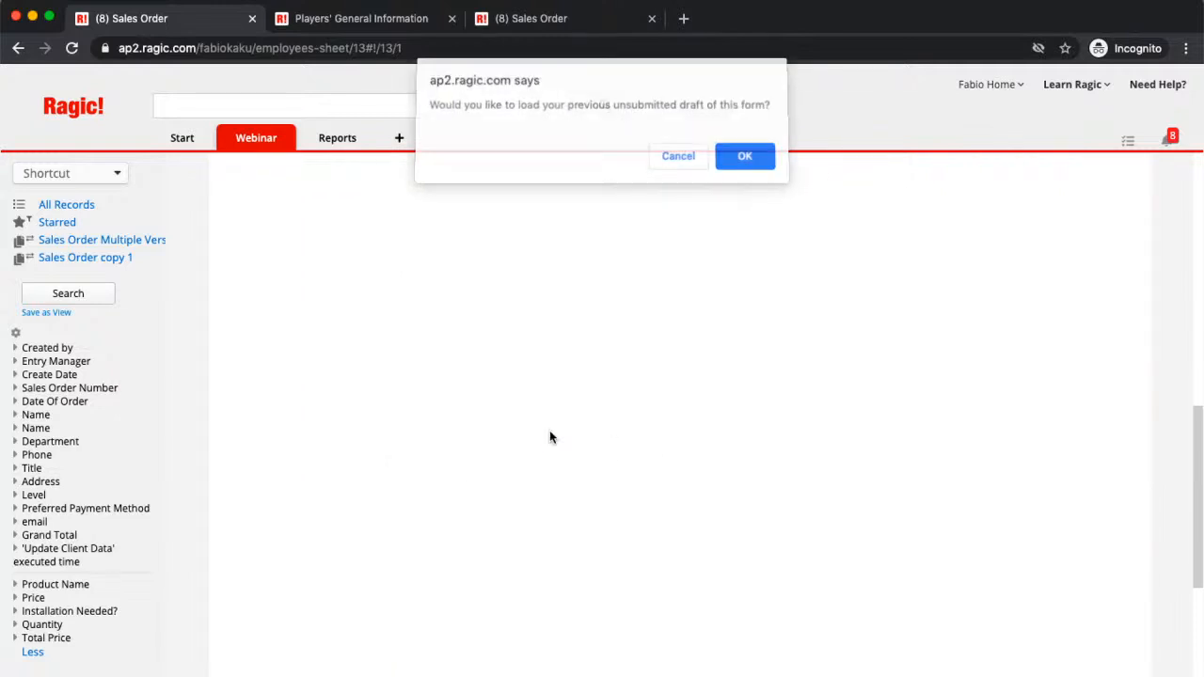
left_click(760, 150)
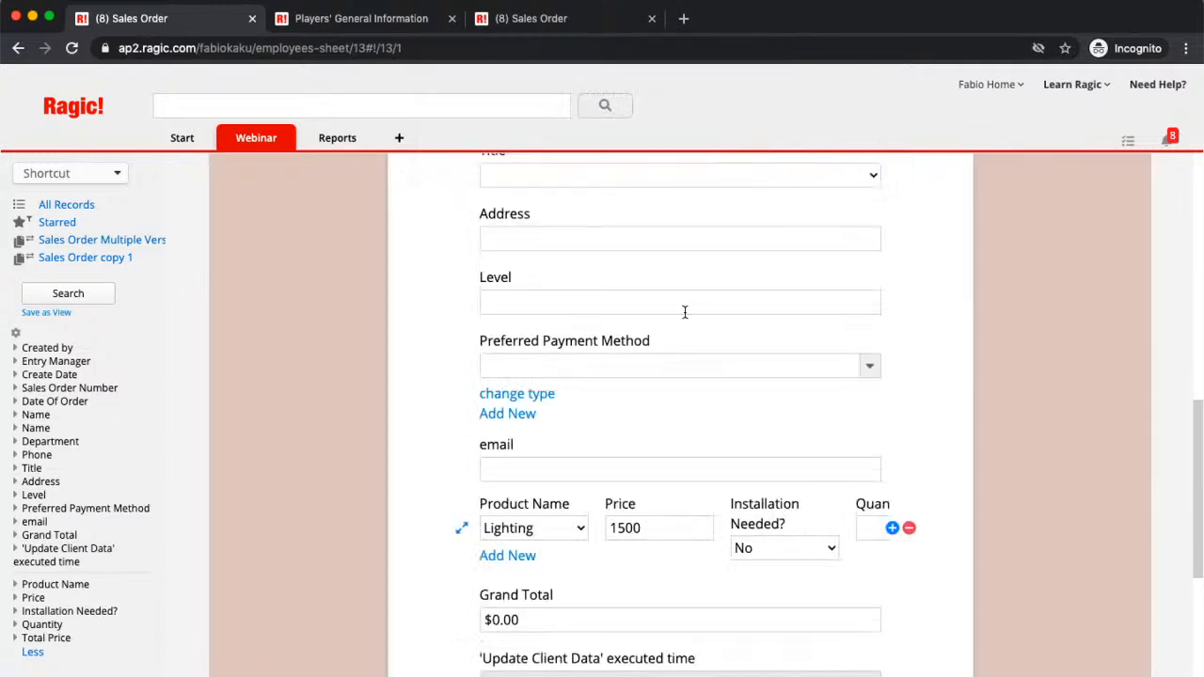
Step: Check the payment method dropdown's choices and begin adding a new option
left_click(871, 368)
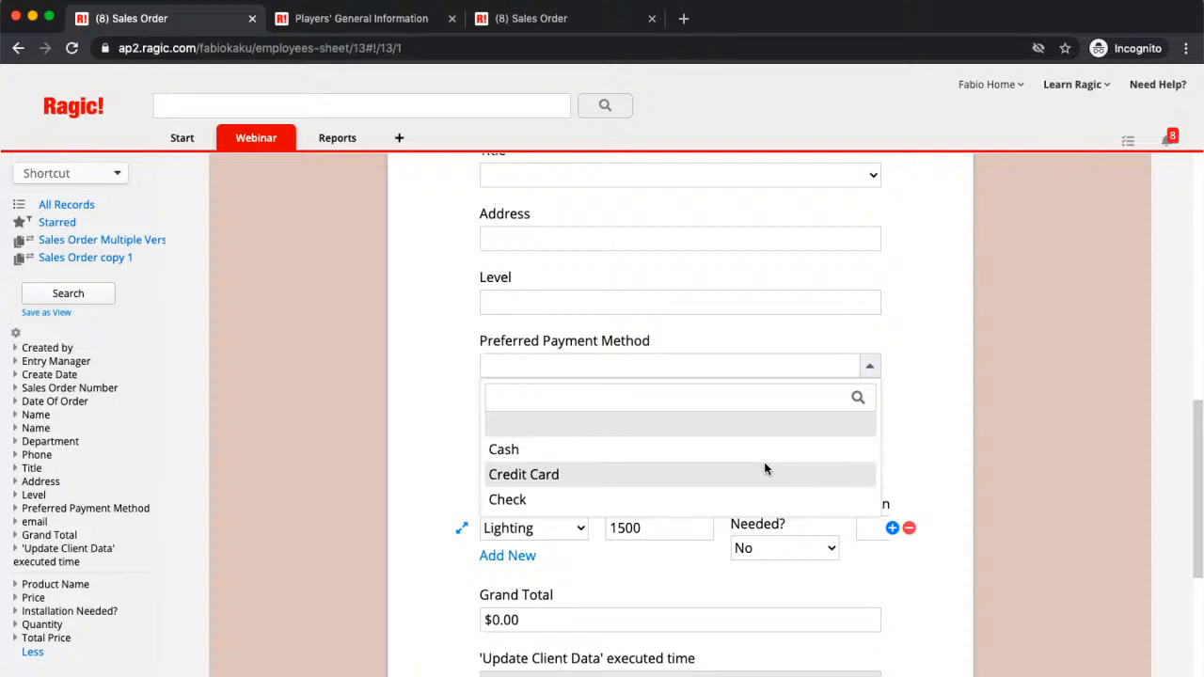
left_click(922, 445)
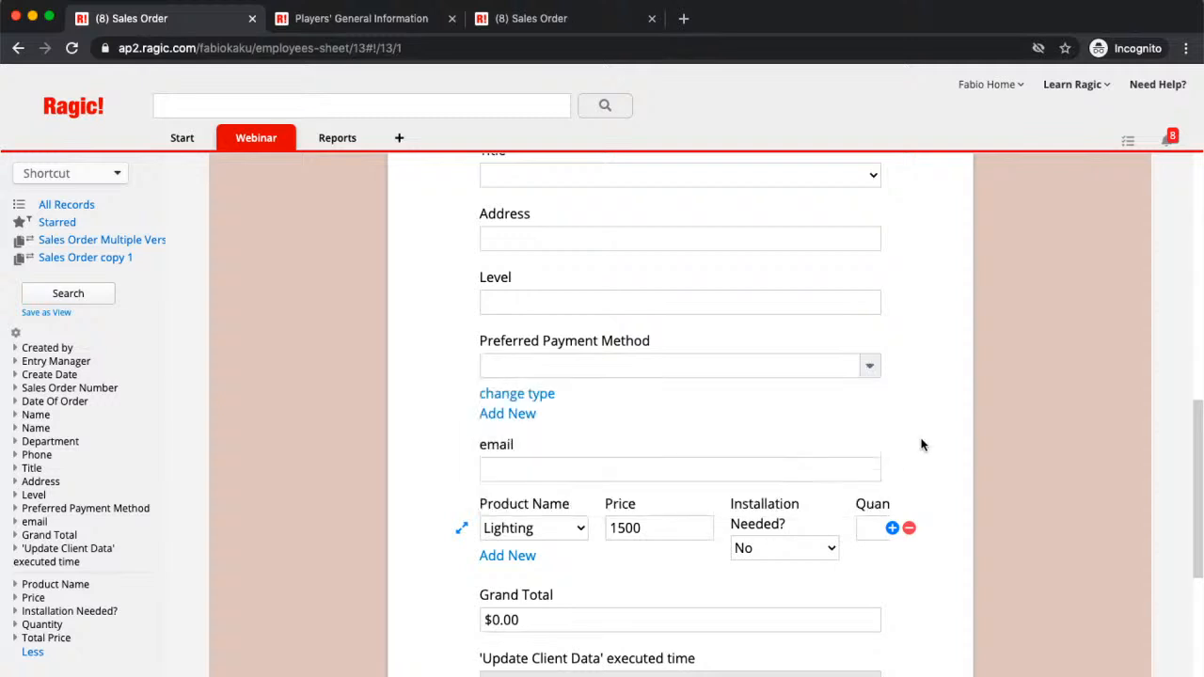
scroll(907, 417, "down", 2)
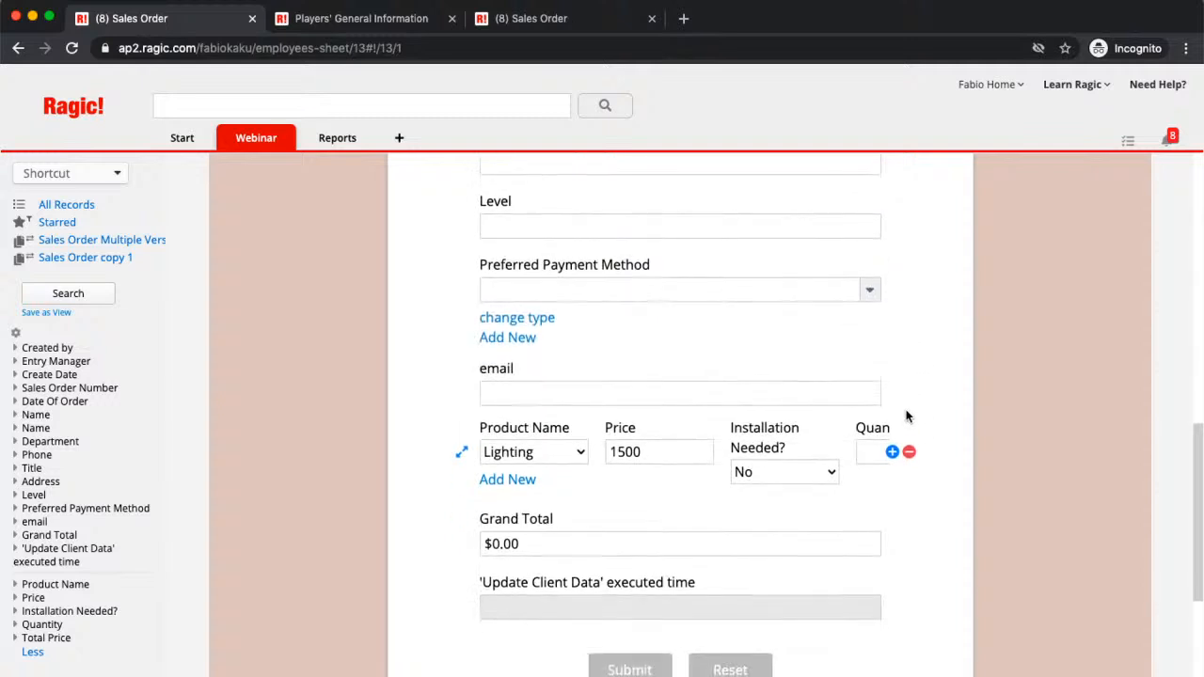
left_click(509, 345)
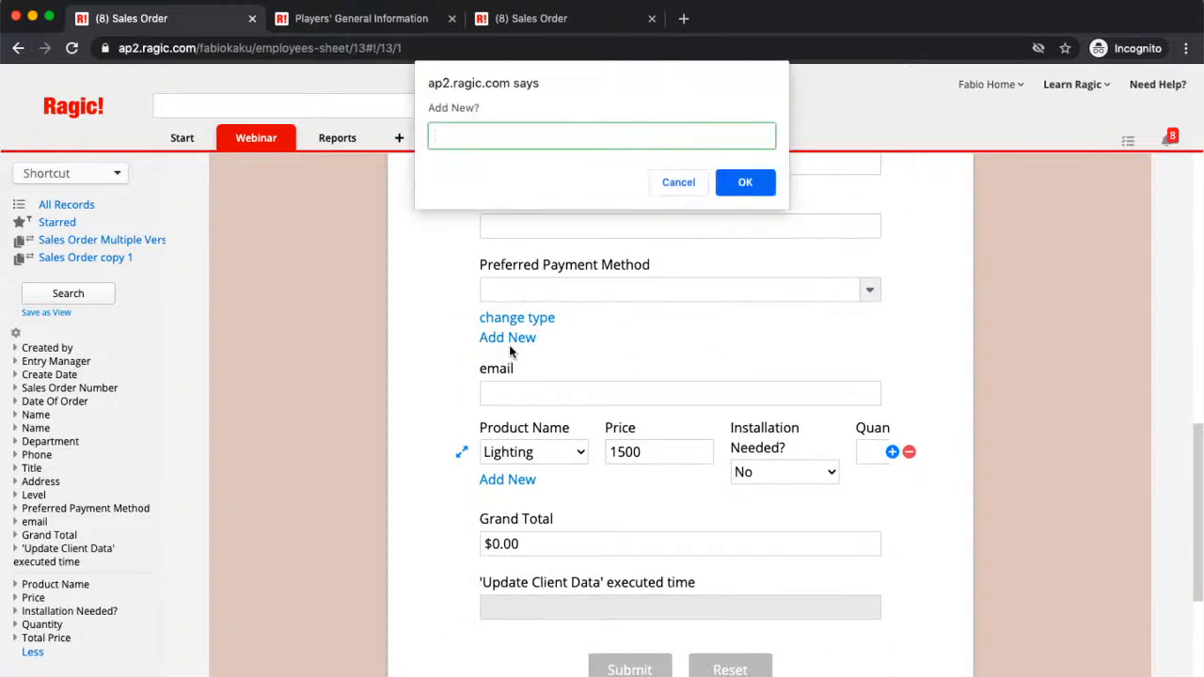
Step: Cancel the new option and test the preview with Installation Needed? Yes and Lighting quantity 2
left_click(678, 184)
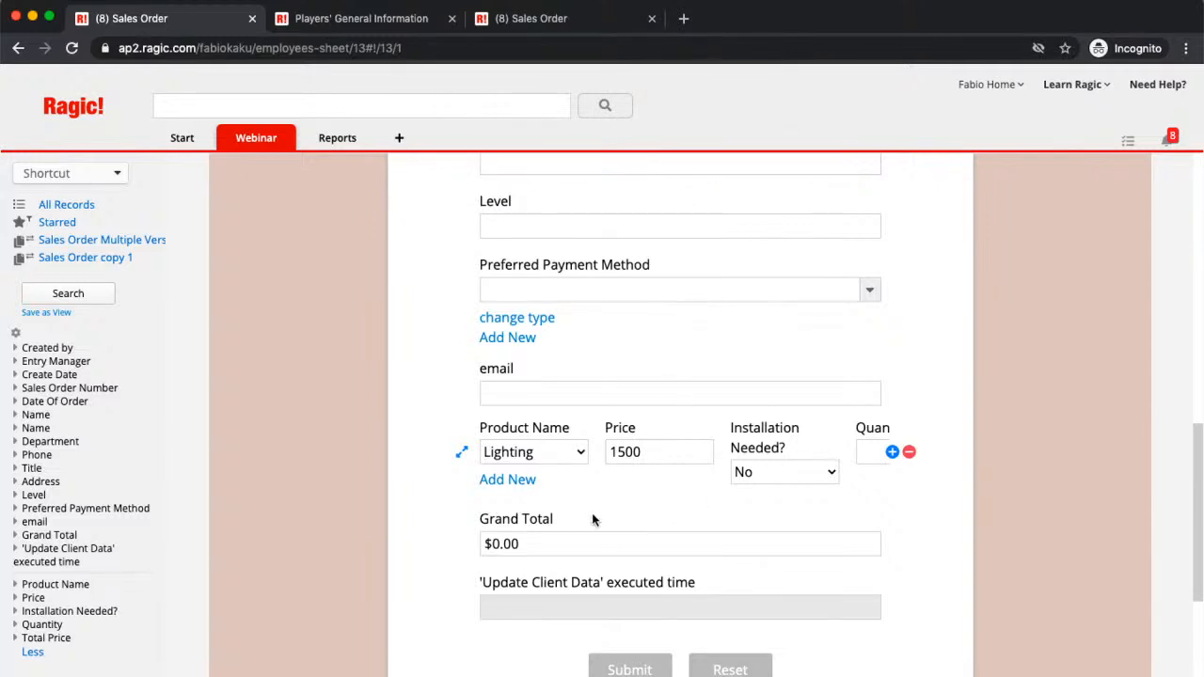
left_click(549, 534)
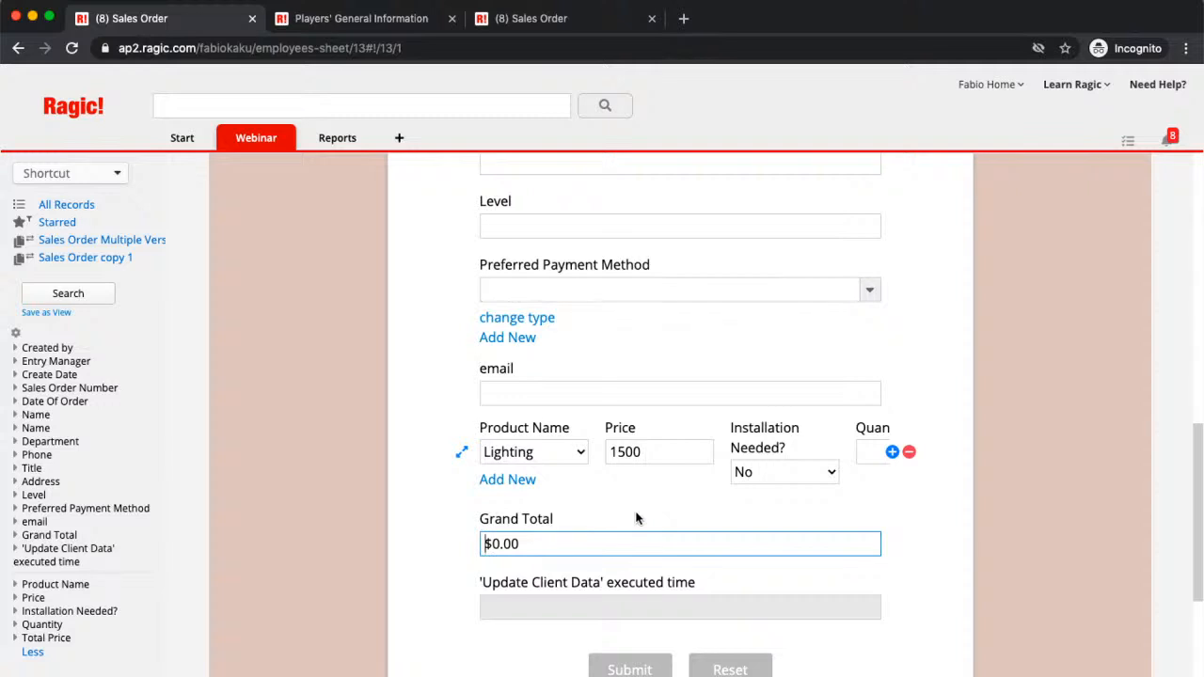
left_click(793, 478)
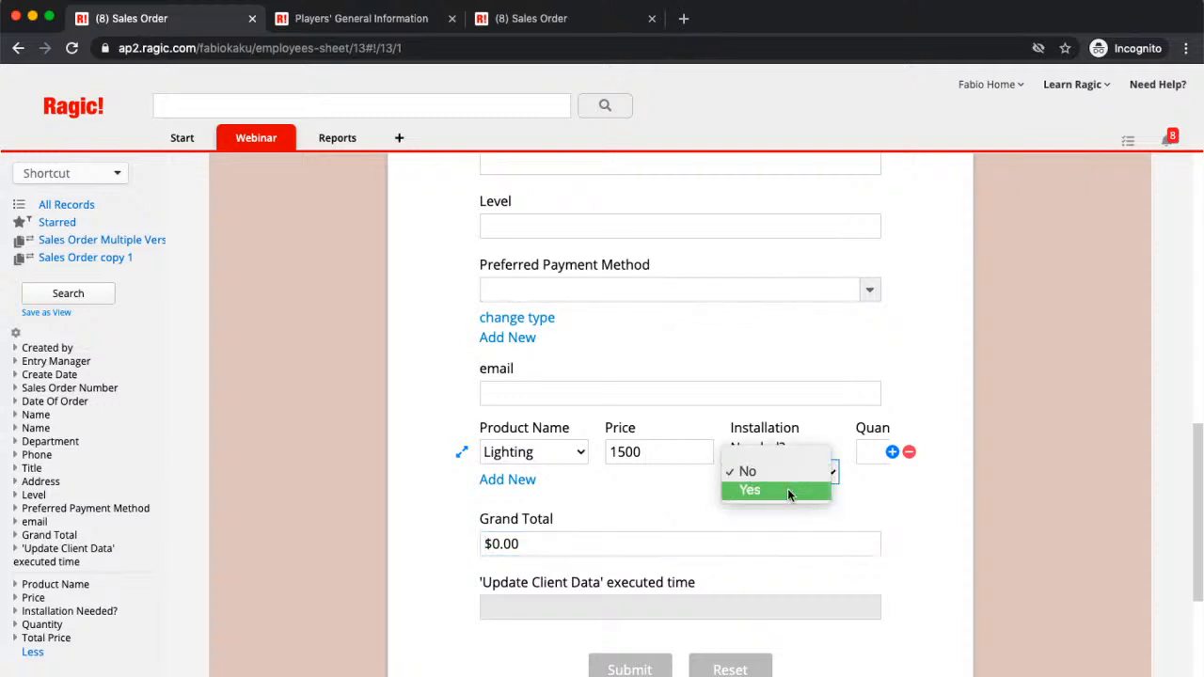
left_click(788, 493)
left_click(865, 452)
type("2")
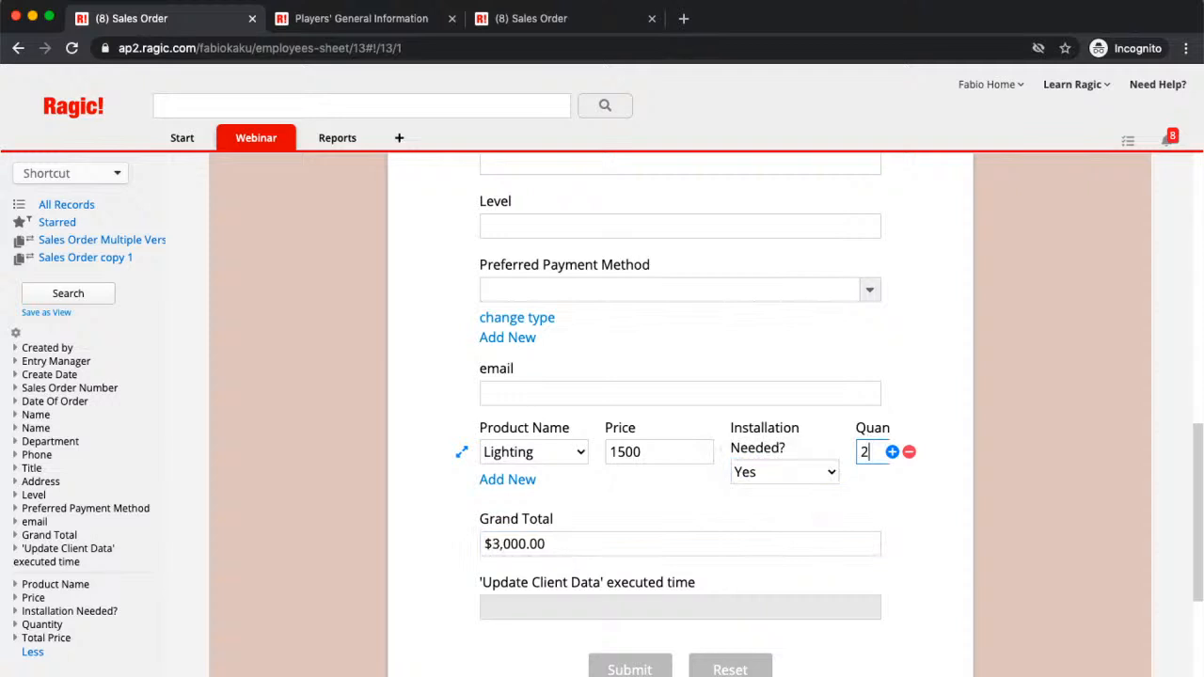
scroll(712, 474, "right", 5)
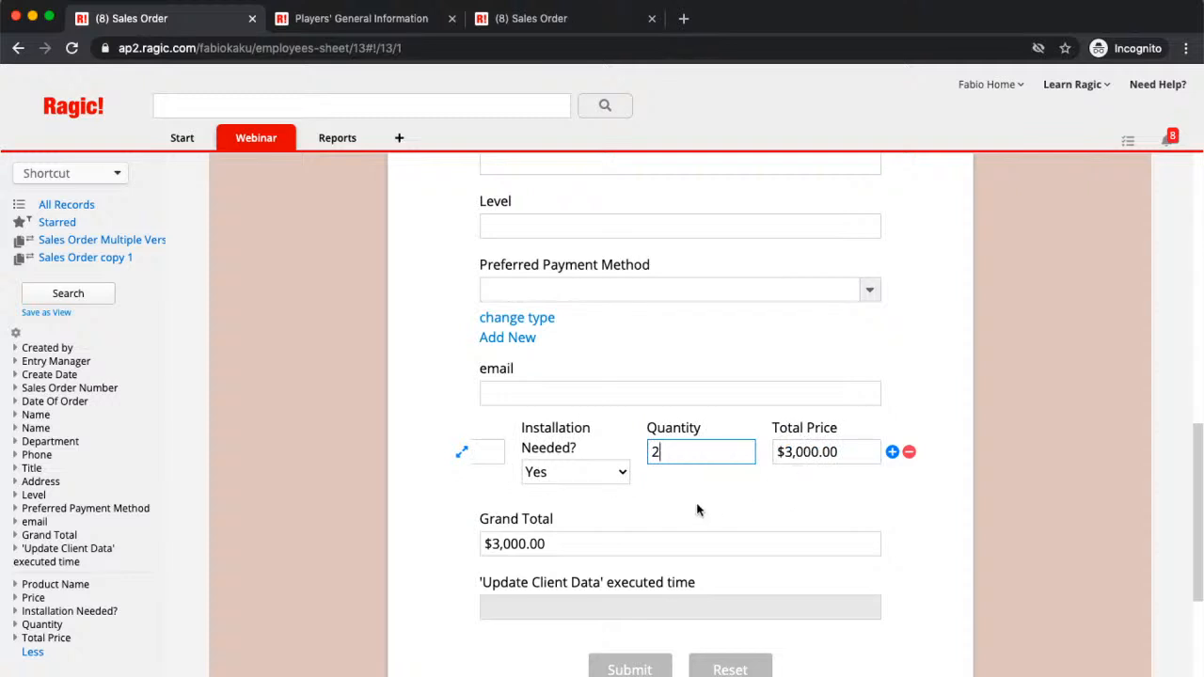
scroll(697, 509, "left", 5)
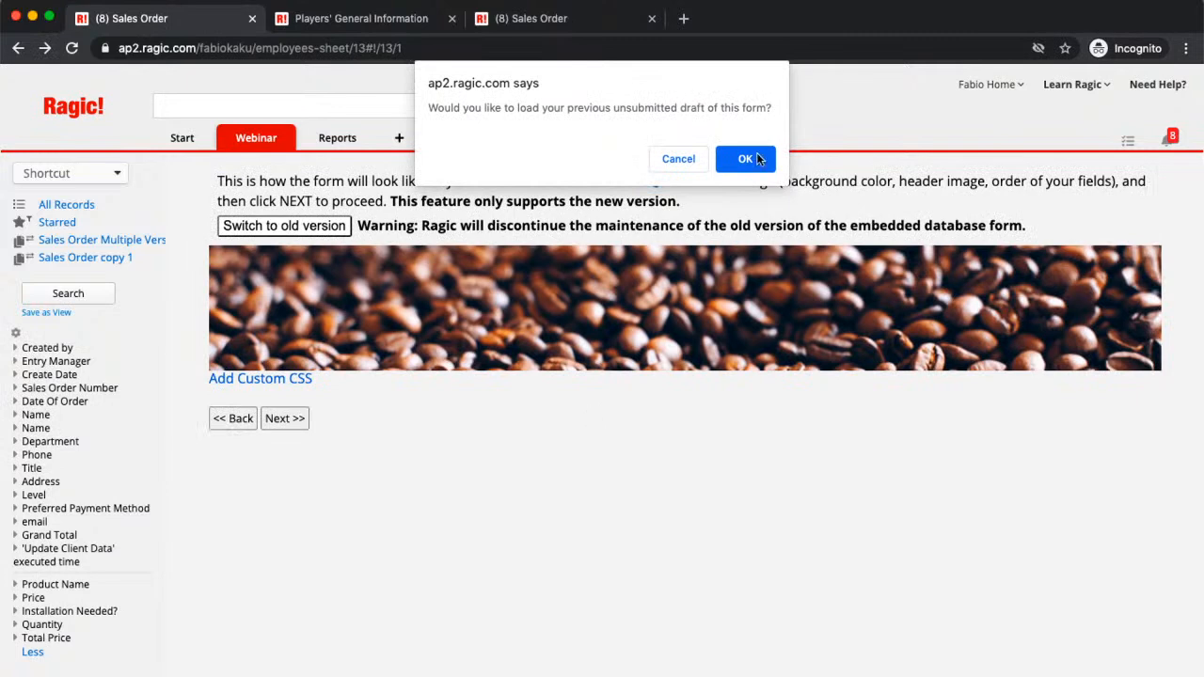
Step: Load the previous draft, then reset the previewed form to clear all entries
left_click(758, 158)
scroll(625, 455, "down", 8)
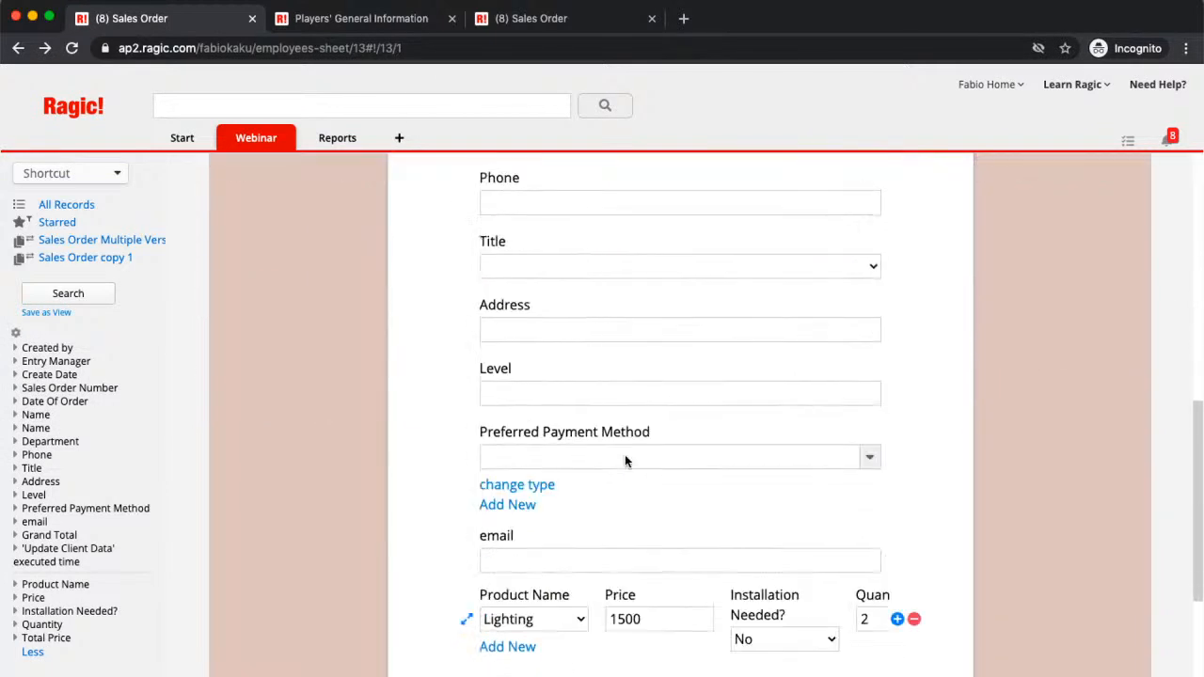
scroll(625, 455, "down", 3)
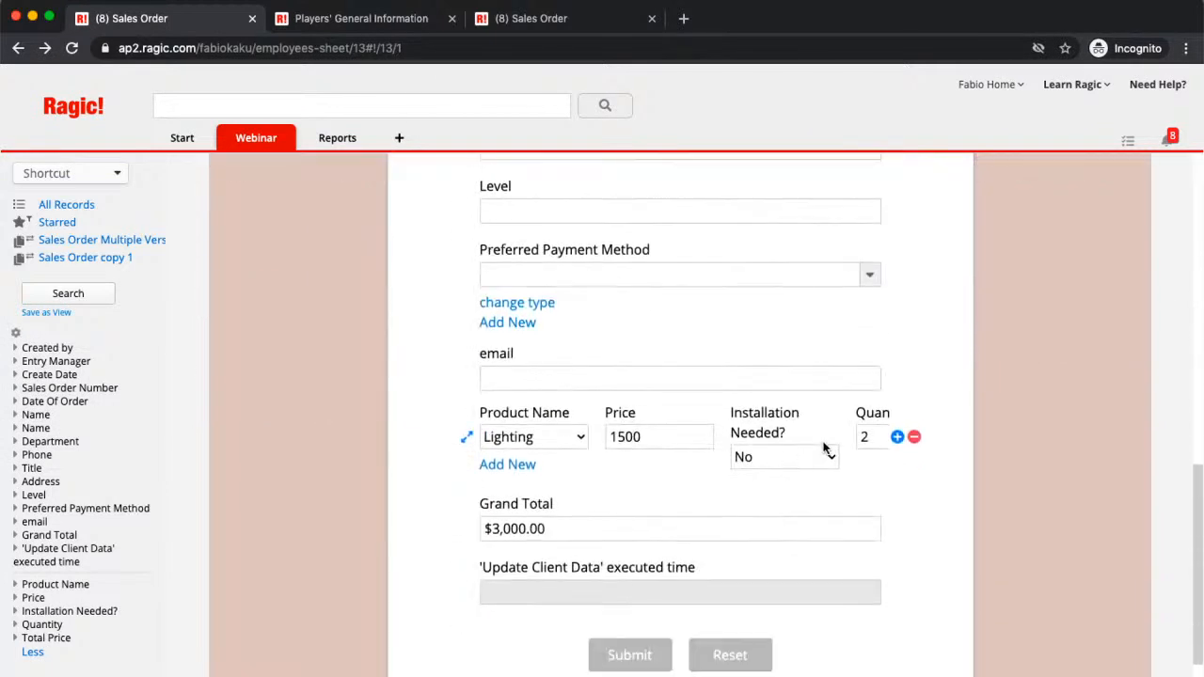
scroll(824, 449, "right", 3)
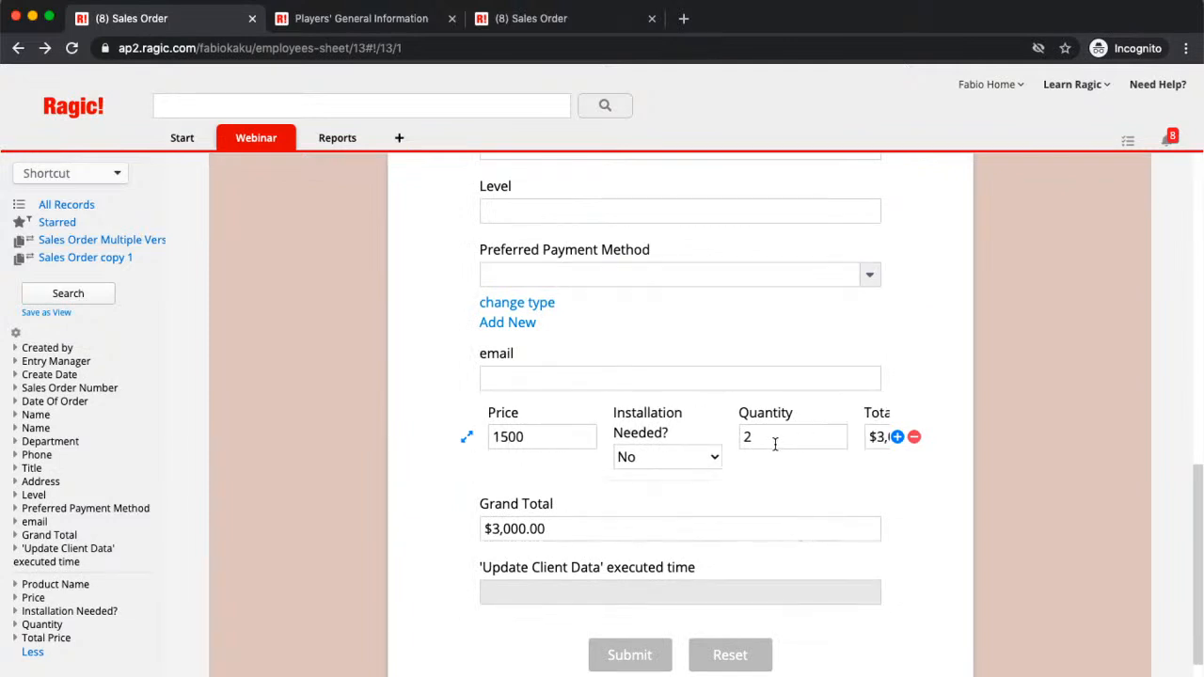
scroll(774, 443, "right", 2)
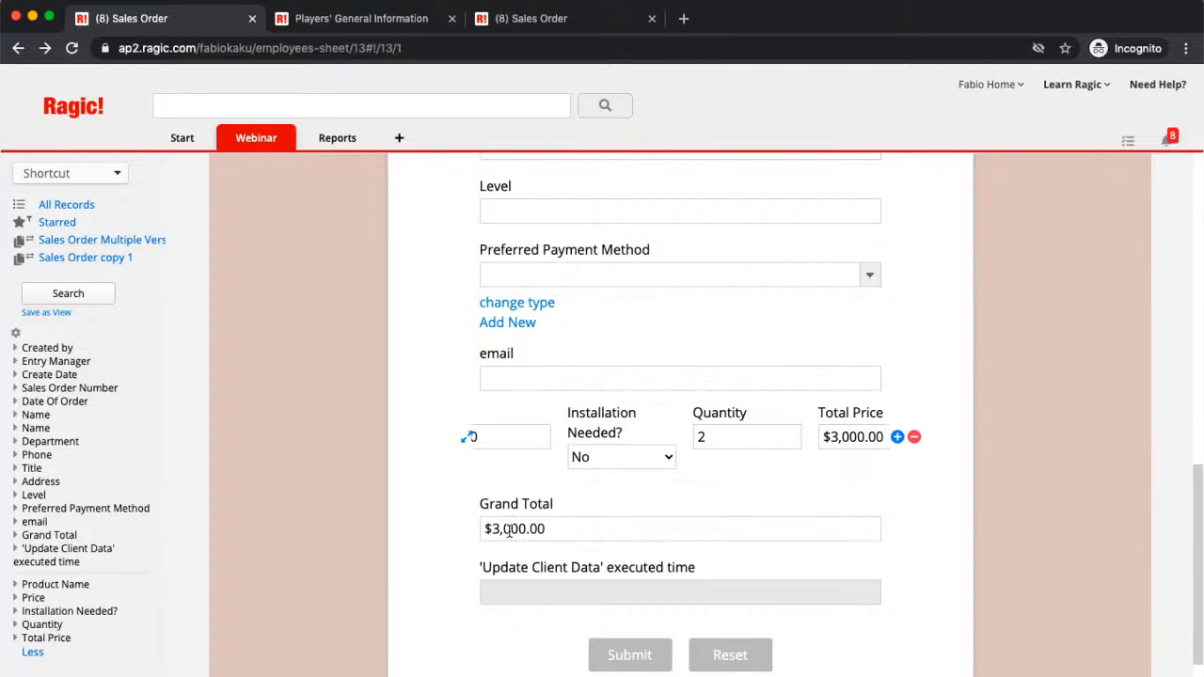
left_click(722, 664)
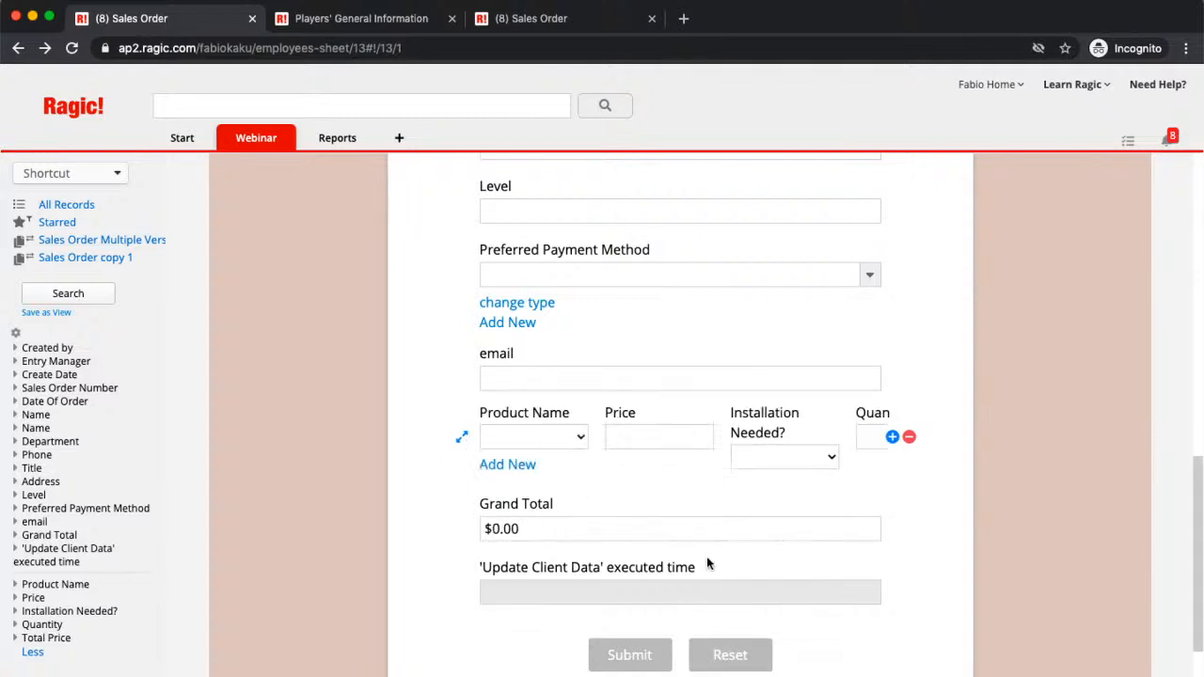
scroll(700, 550, "up", 2)
scroll(698, 551, "up", 10)
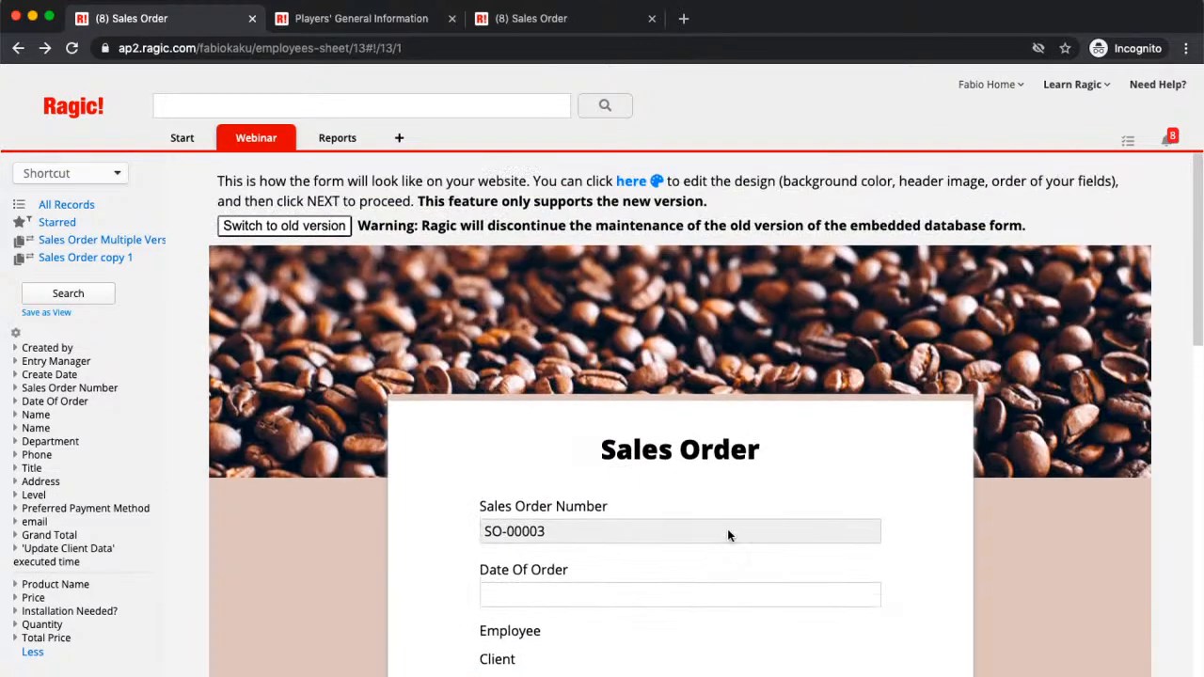
scroll(1021, 420, "down", 8)
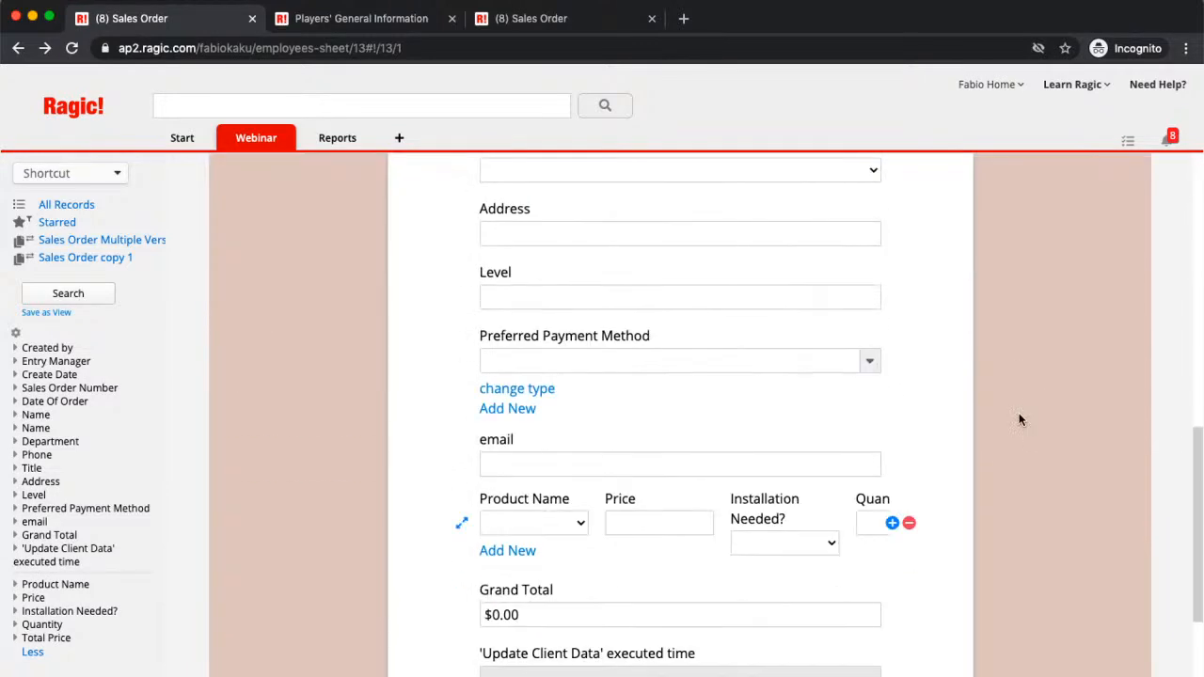
scroll(1020, 419, "down", 5)
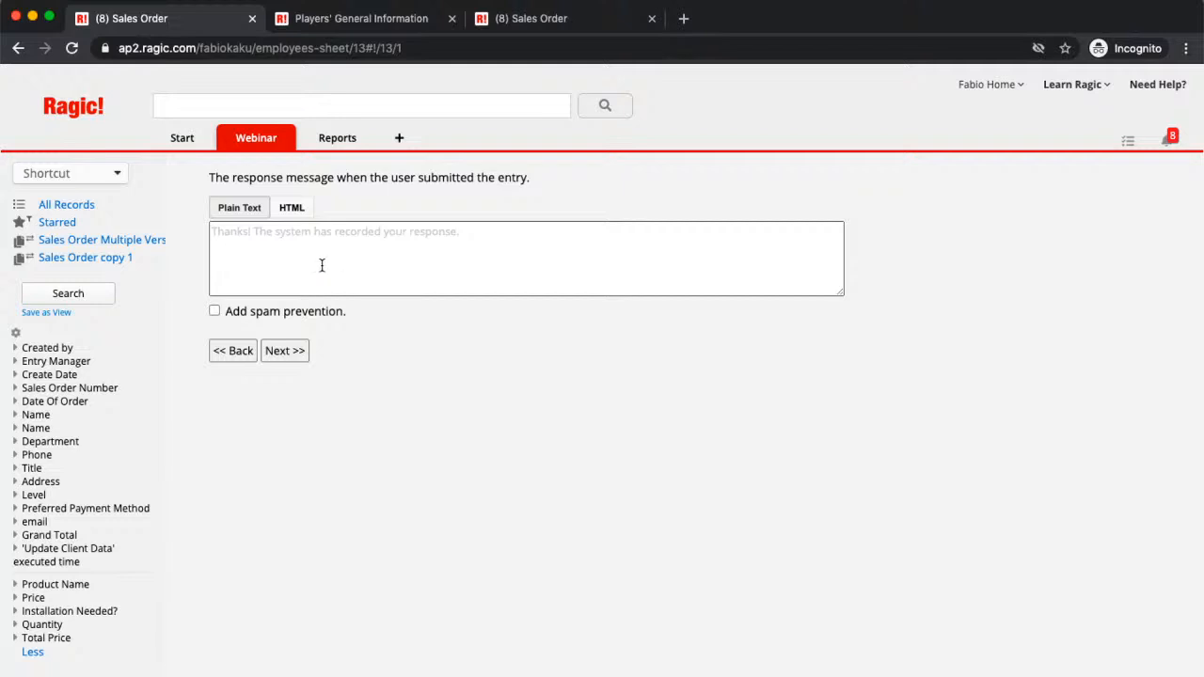
Step: Set the response message to 'Thank you for your submission!' and continue to the embed code page
left_click(270, 252)
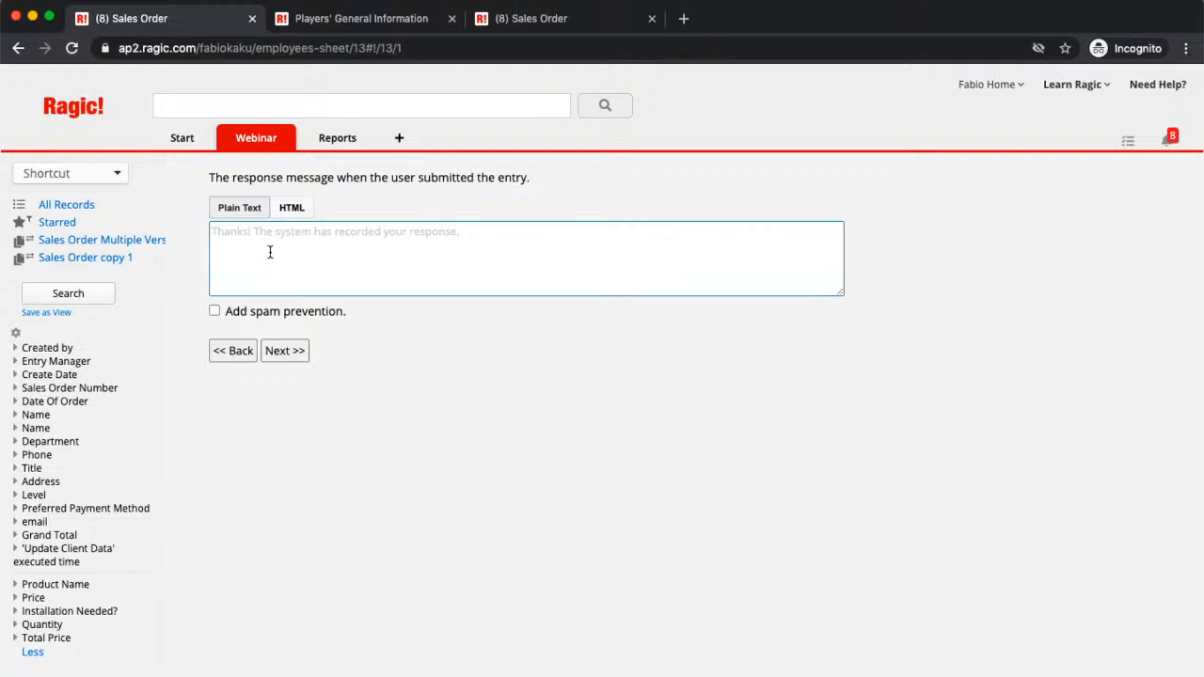
type("Thank you for yo")
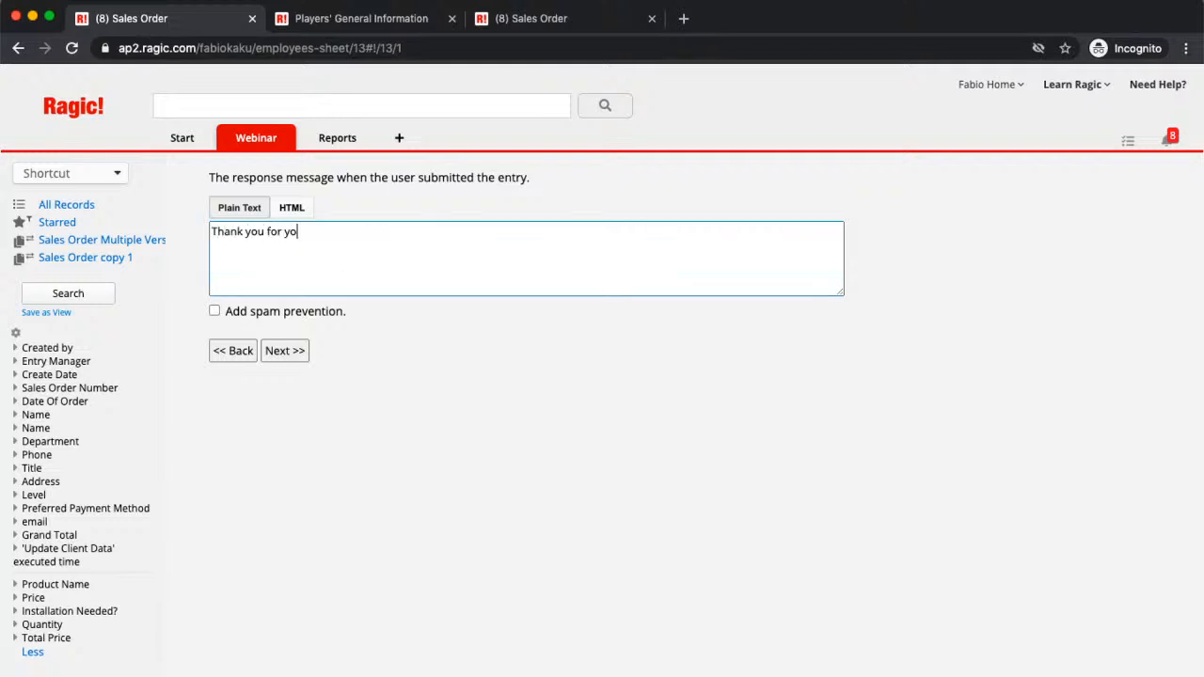
type("ur submission!")
left_click(284, 350)
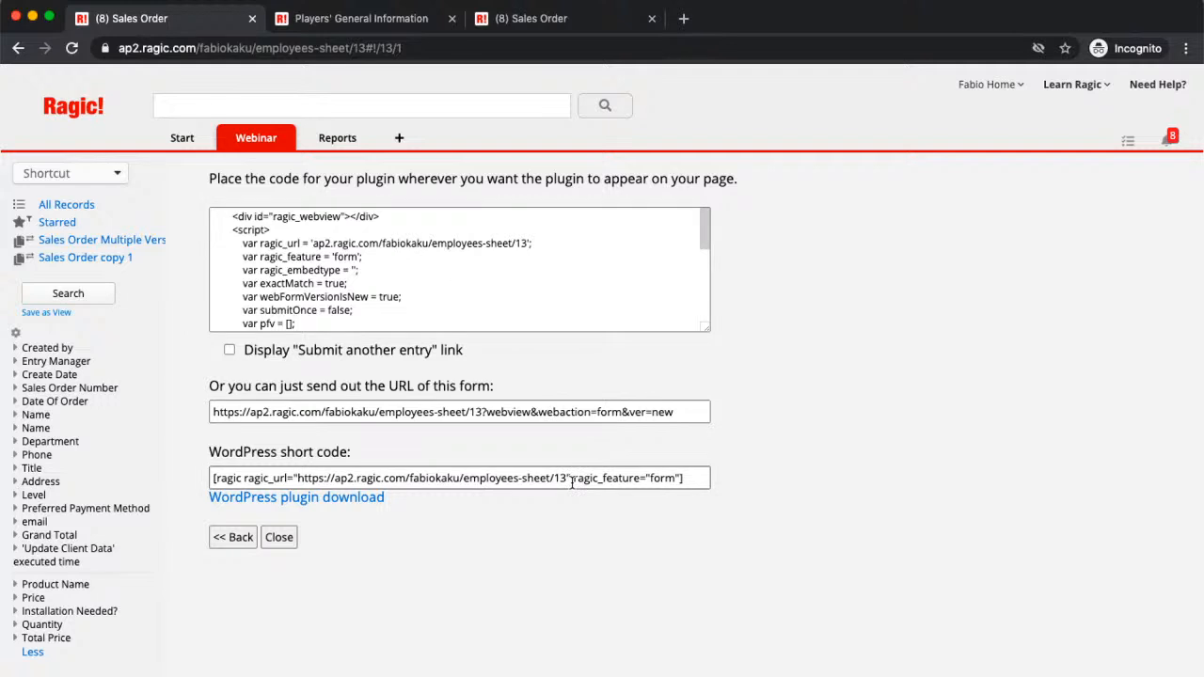
Step: Copy the published Sales Order form URL and load it in a new tab
triple_click(616, 418)
key("ctrl+c")
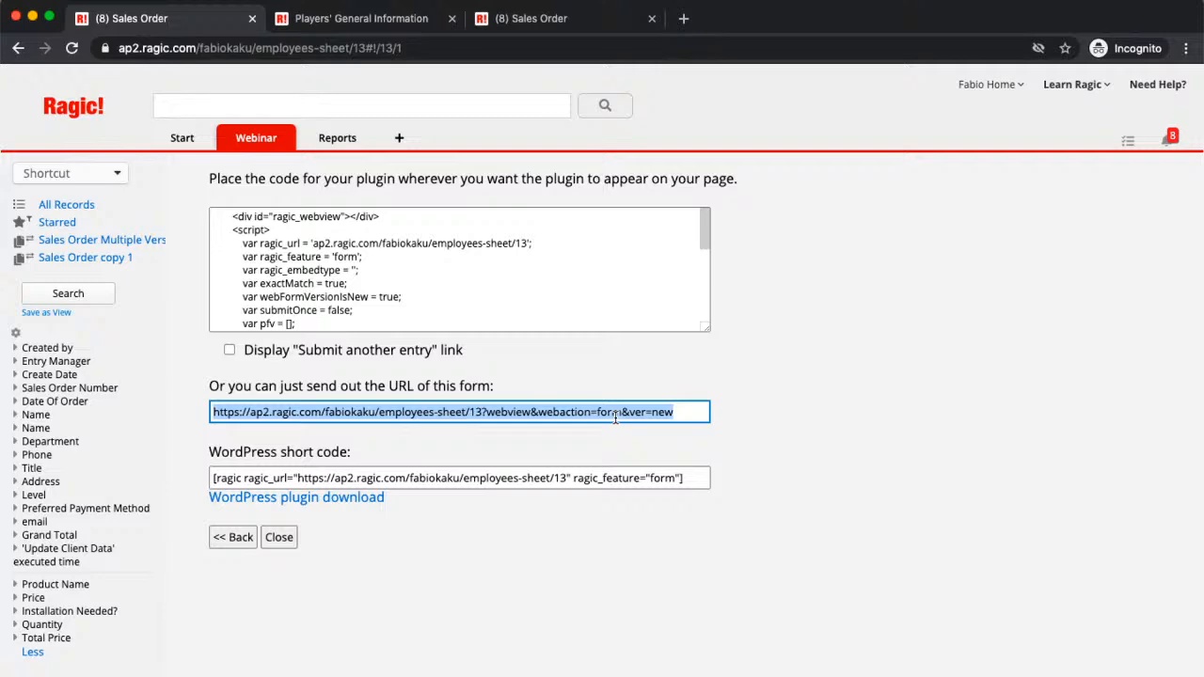
key("ctrl+t")
key("ctrl+v")
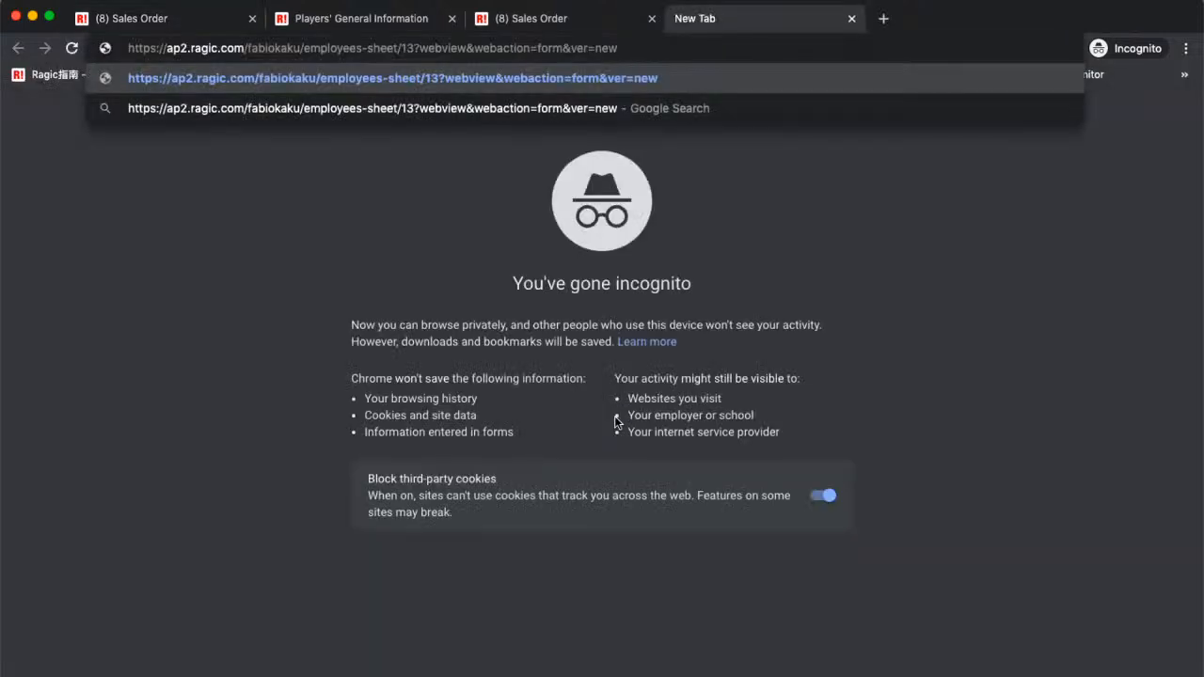
key("Return")
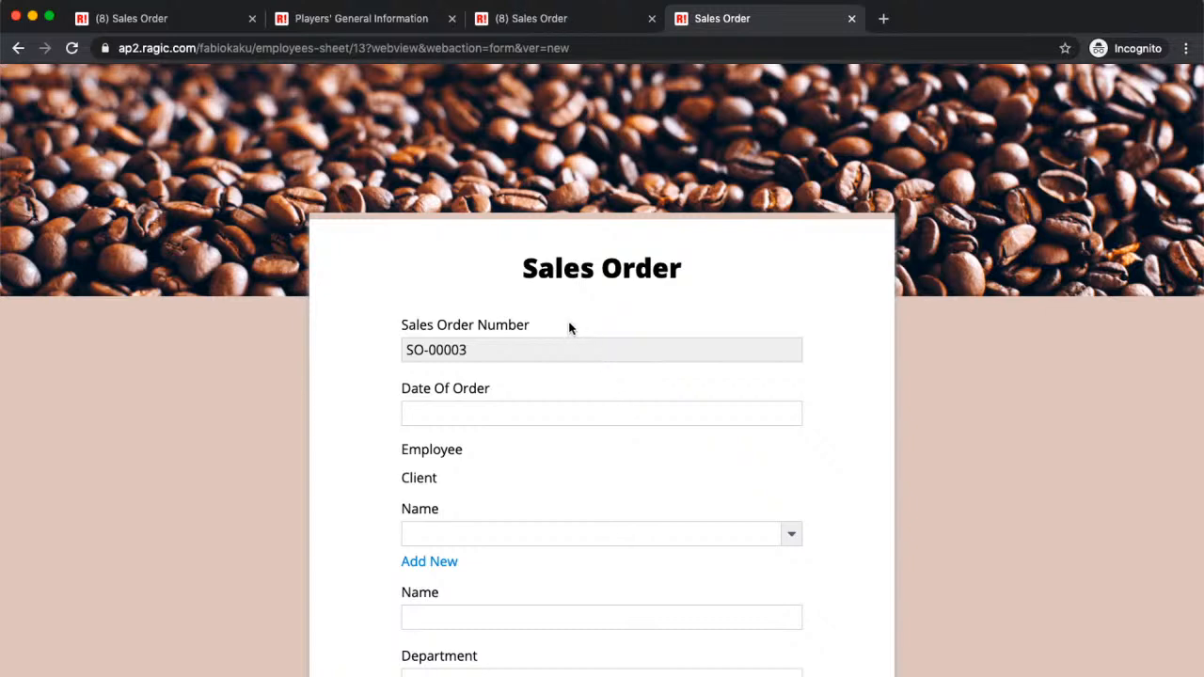
Step: Set Date Of Order to 2020/08/14 using the calendar
left_click(554, 417)
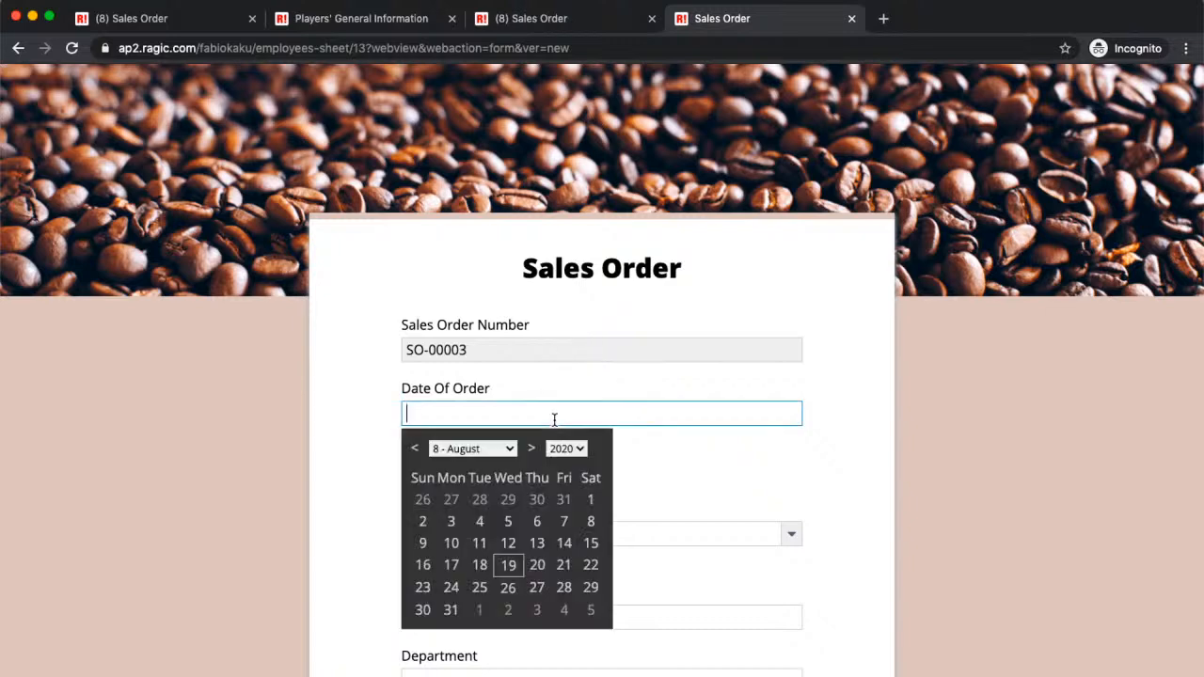
left_click(560, 543)
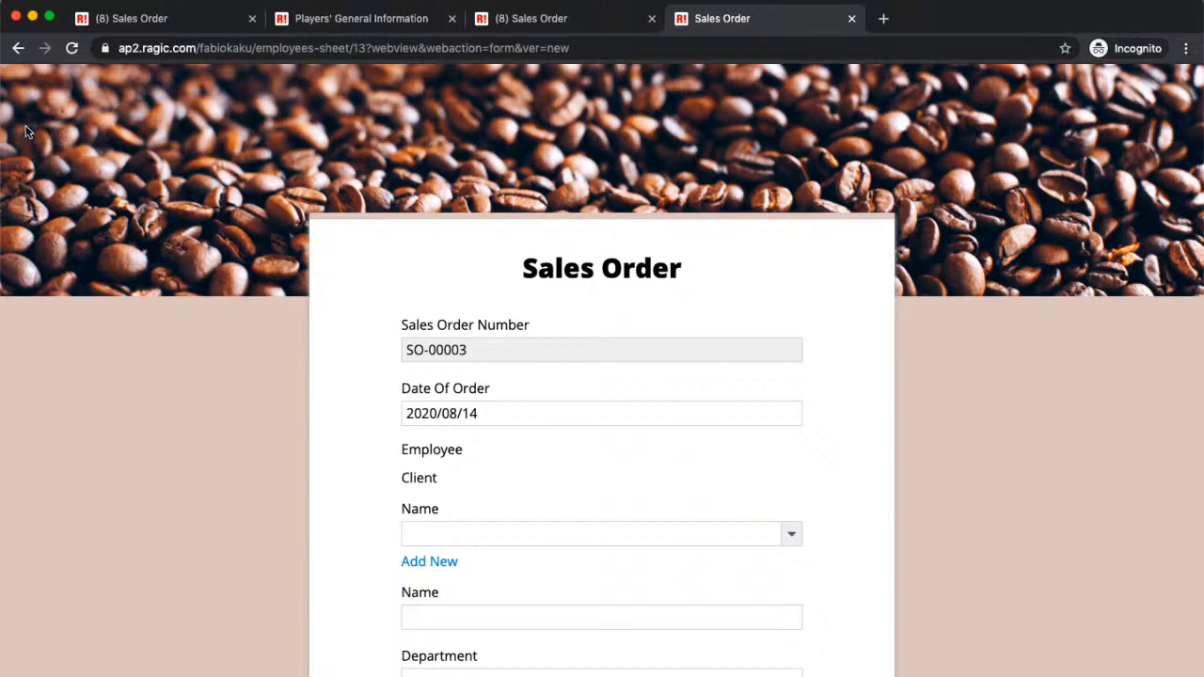
scroll(1003, 232, "down", 1)
Step: Enter the employee's full name on the public sales order form
scroll(1003, 225, "down", 3)
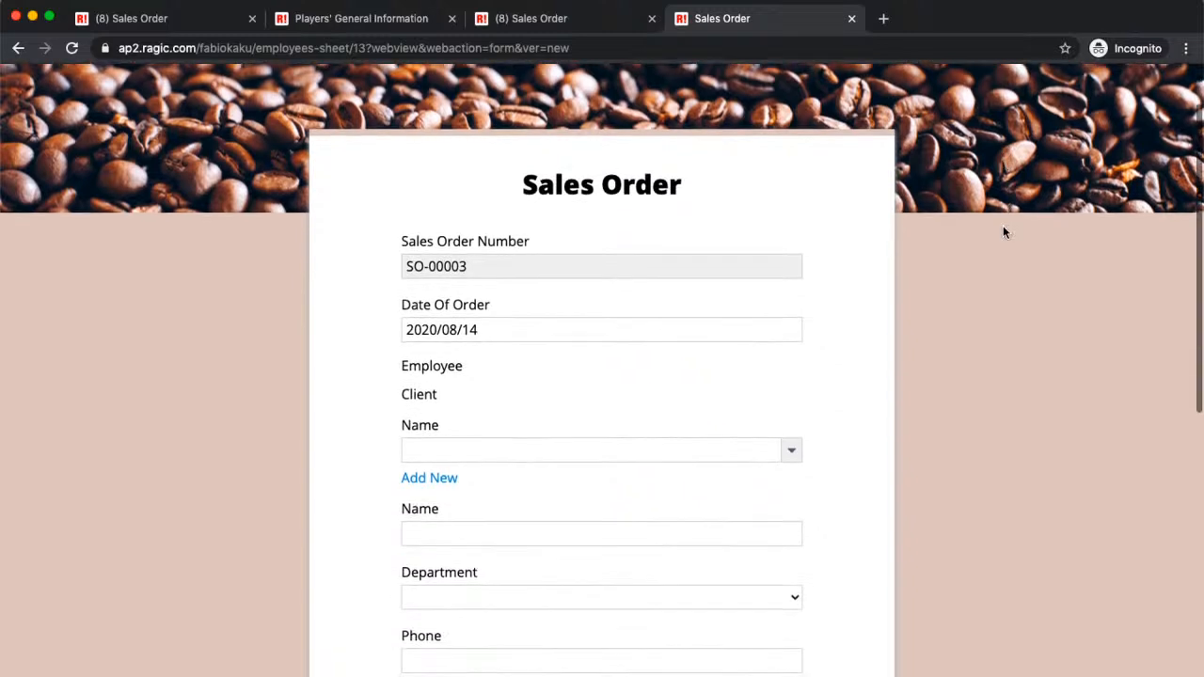
left_click(795, 451)
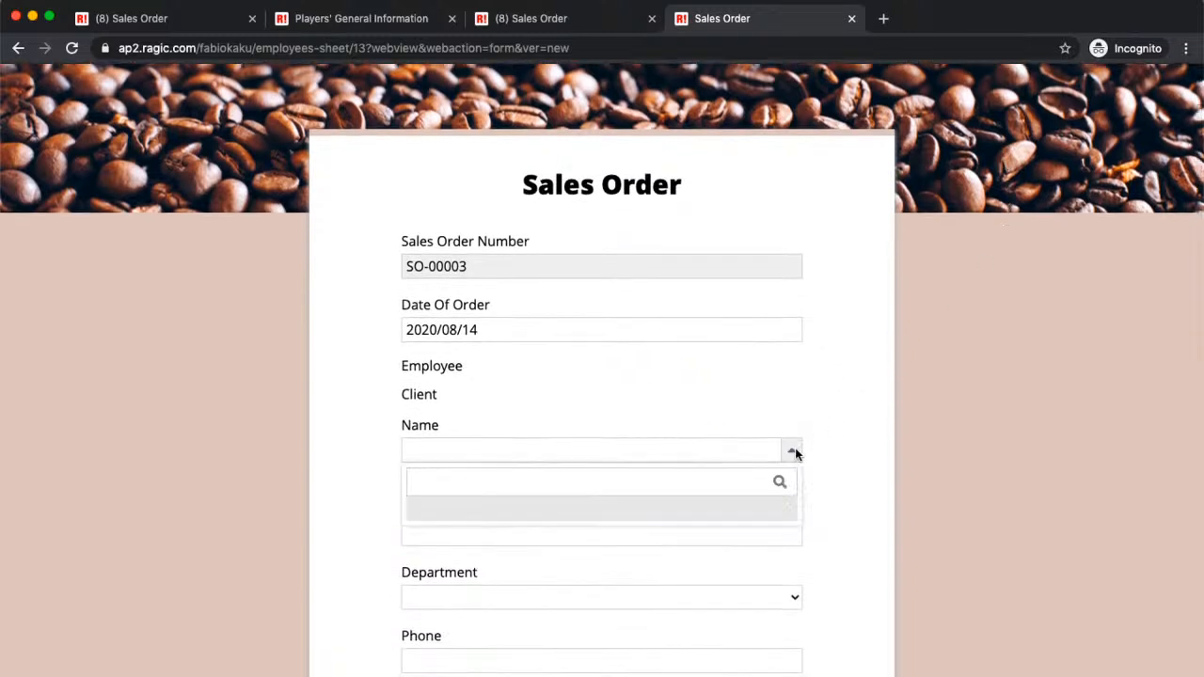
left_click(771, 449)
scroll(771, 406, "down", 5)
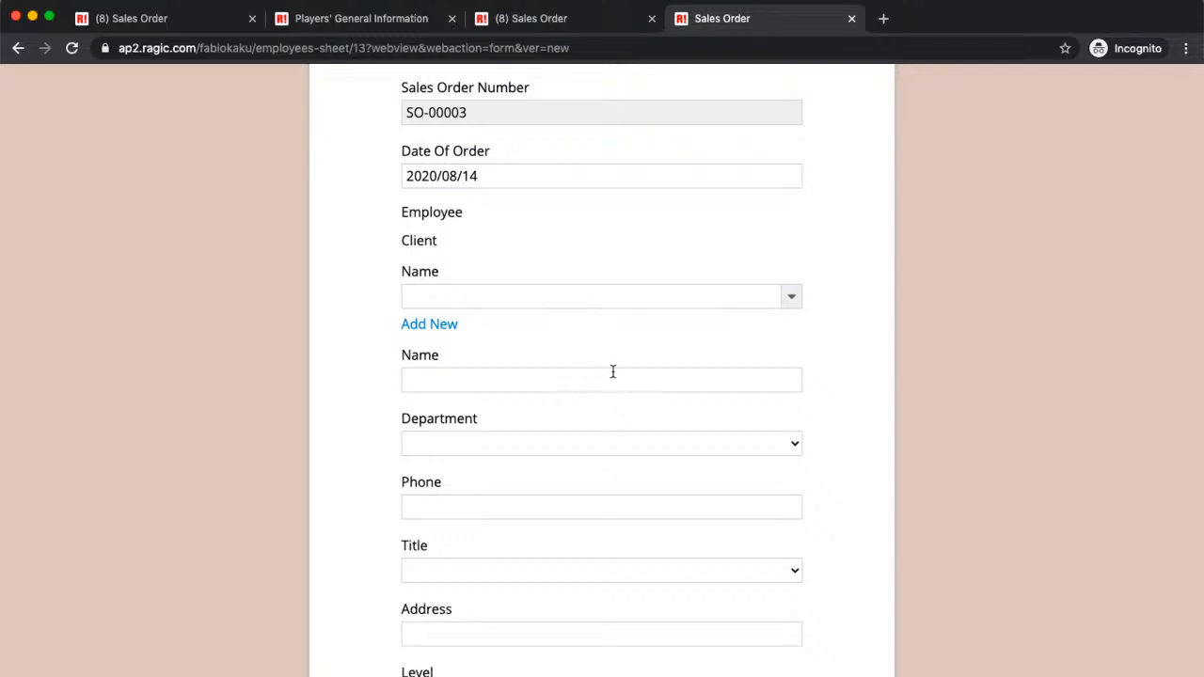
scroll(613, 372, "down", 5)
scroll(613, 376, "down", 1)
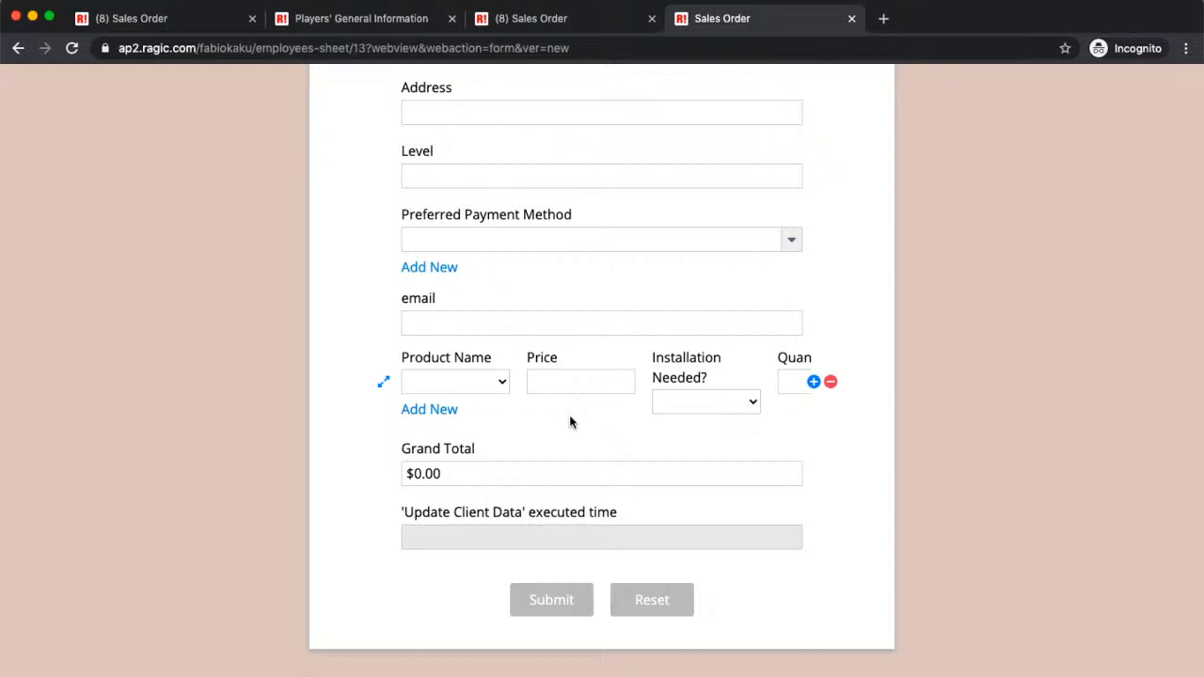
scroll(586, 343, "up", 4)
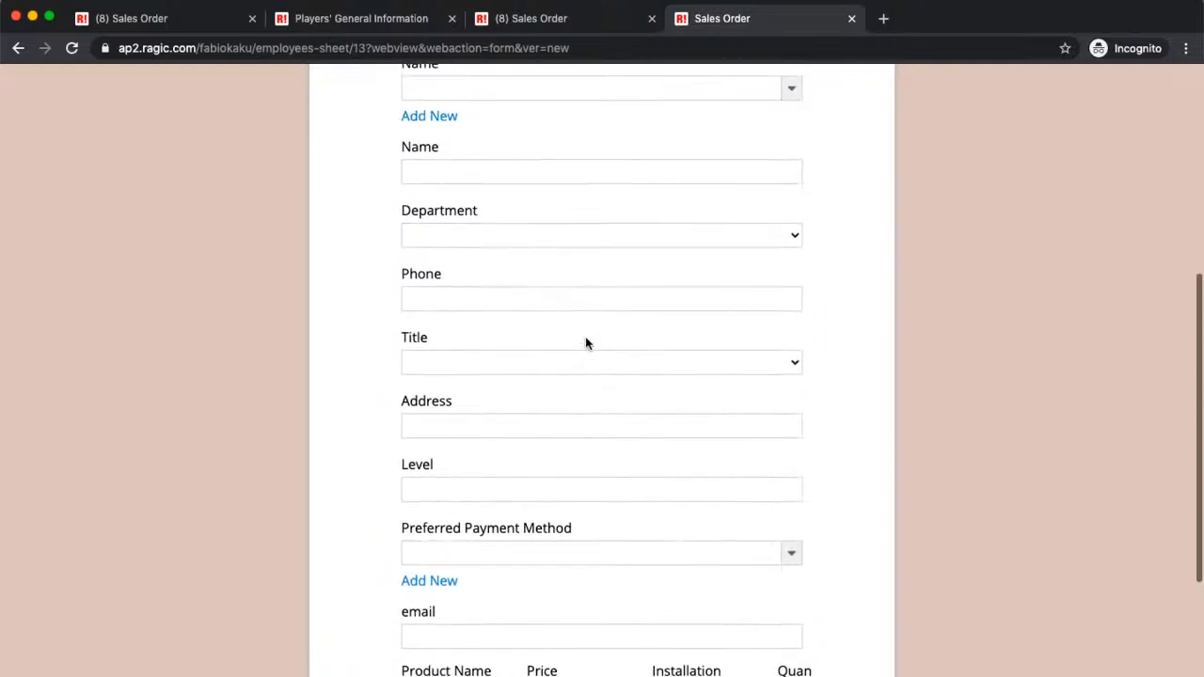
left_click(534, 215)
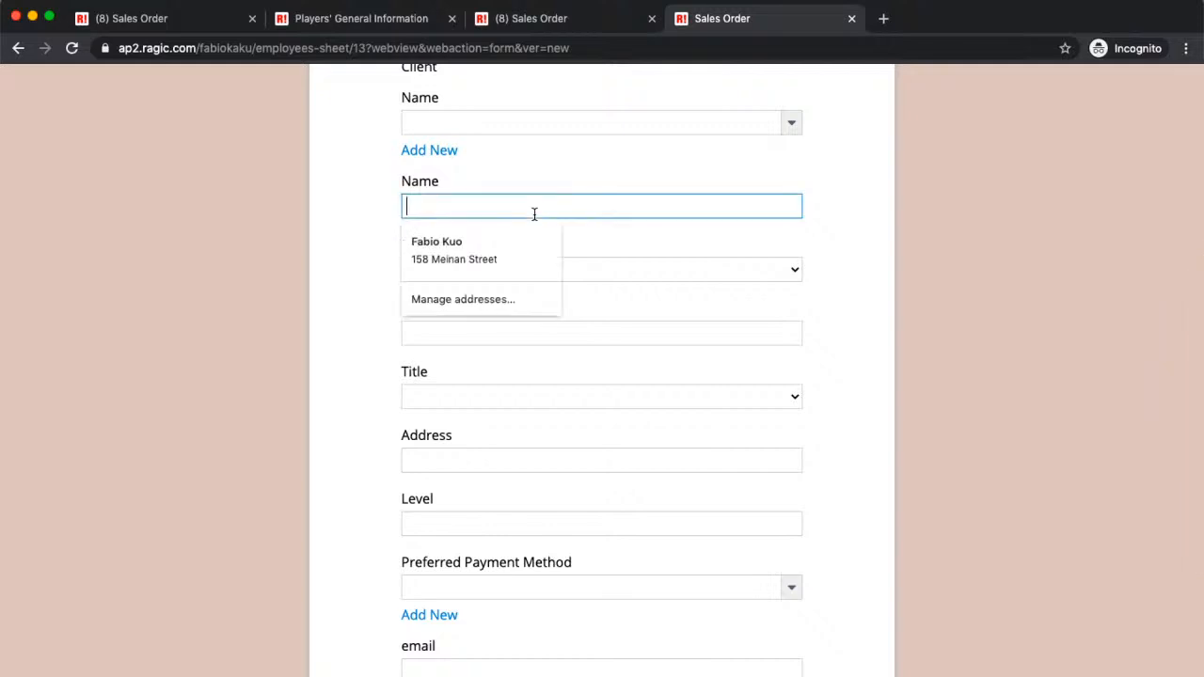
Step: Choose HR as the department
left_click(690, 263)
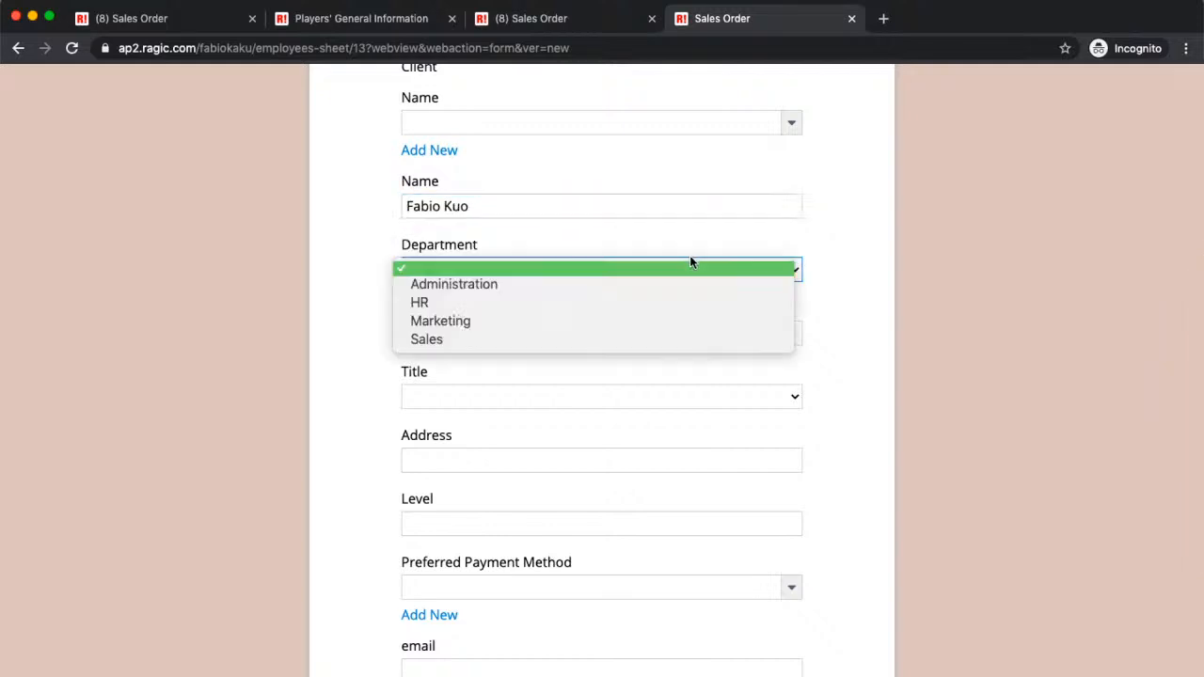
left_click(875, 250)
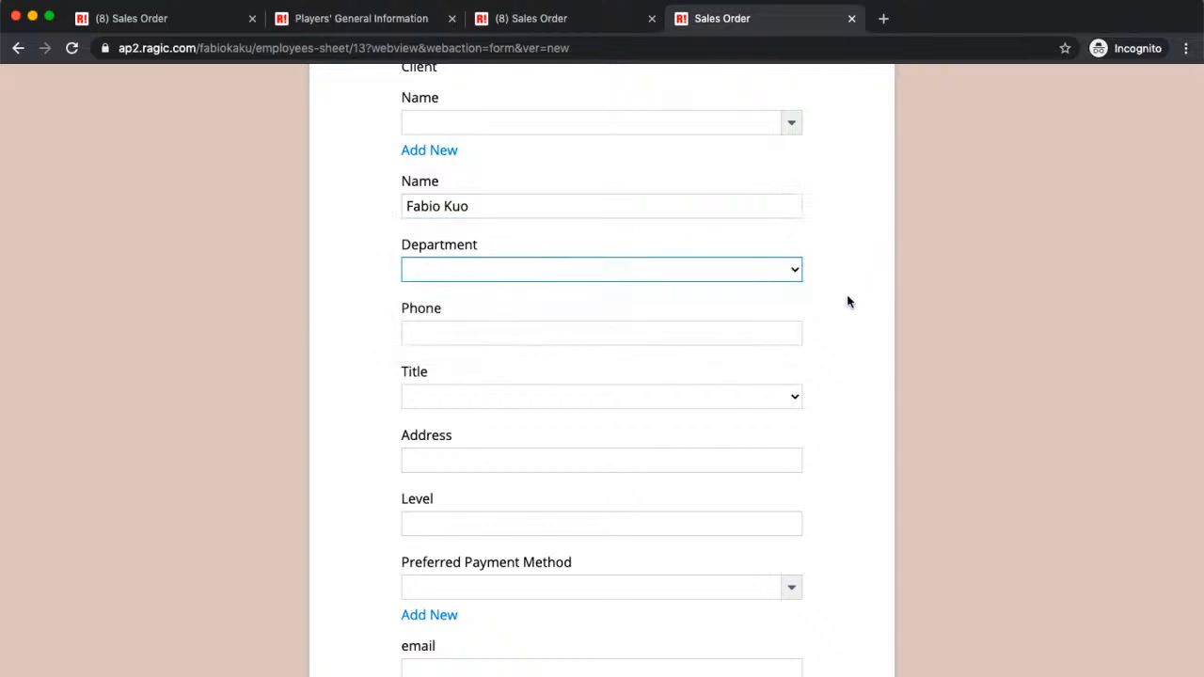
scroll(848, 302, "up", 1)
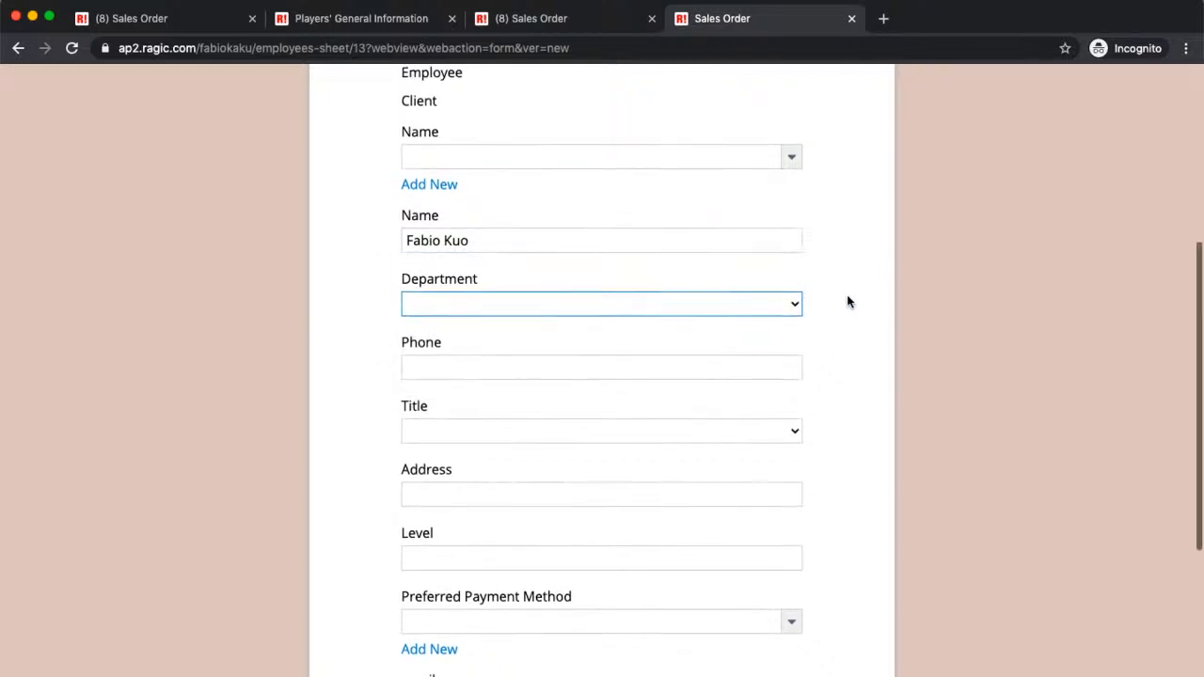
scroll(848, 301, "up", 2)
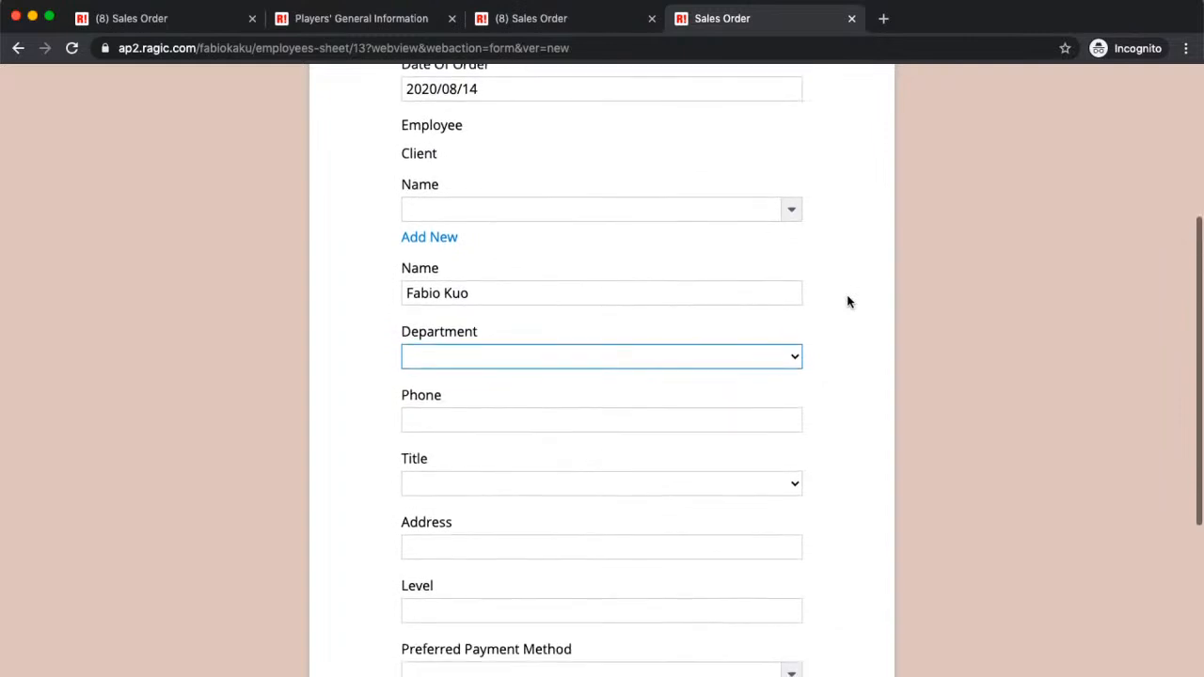
scroll(848, 301, "down", 3)
scroll(848, 301, "up", 1)
left_click(795, 285)
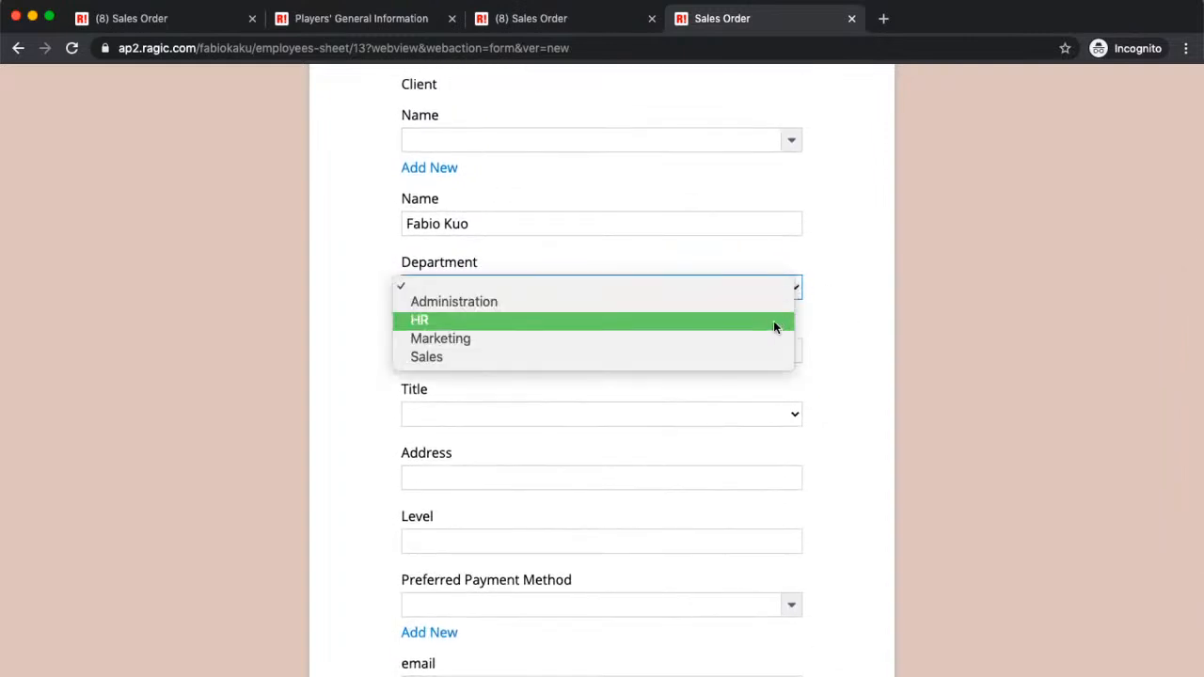
left_click(773, 321)
Step: Fill in the phone number, Assistant title, street address and level 19
left_click(673, 353)
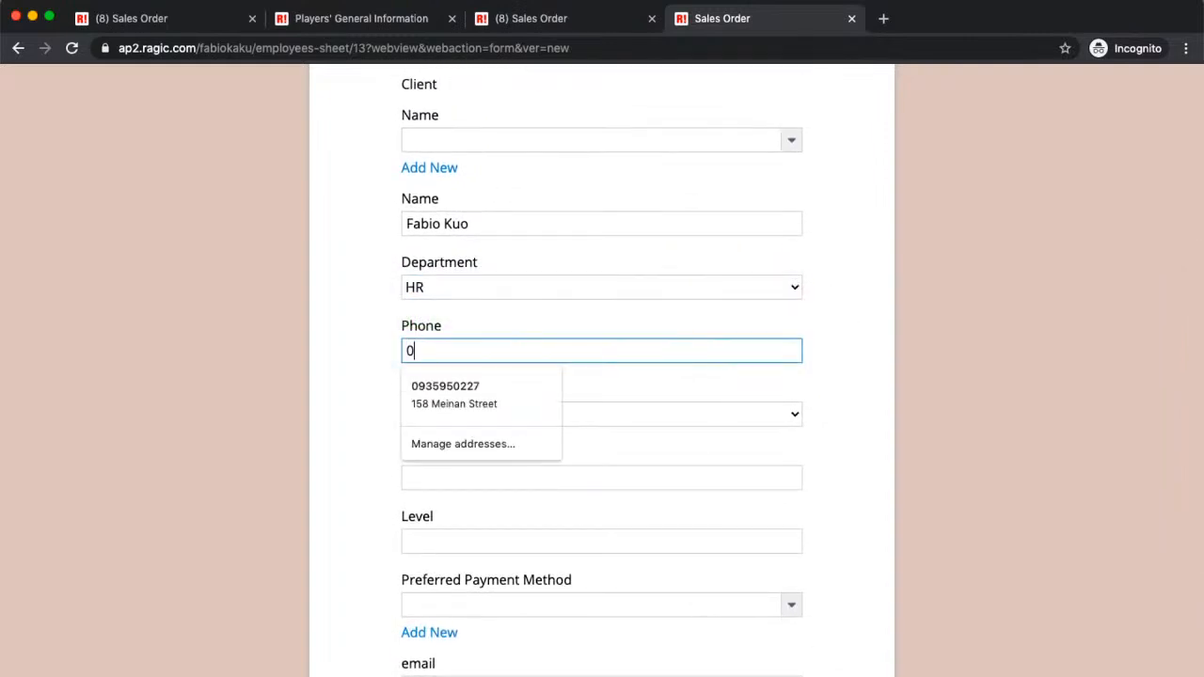
left_click(796, 414)
left_click(741, 438)
left_click(723, 471)
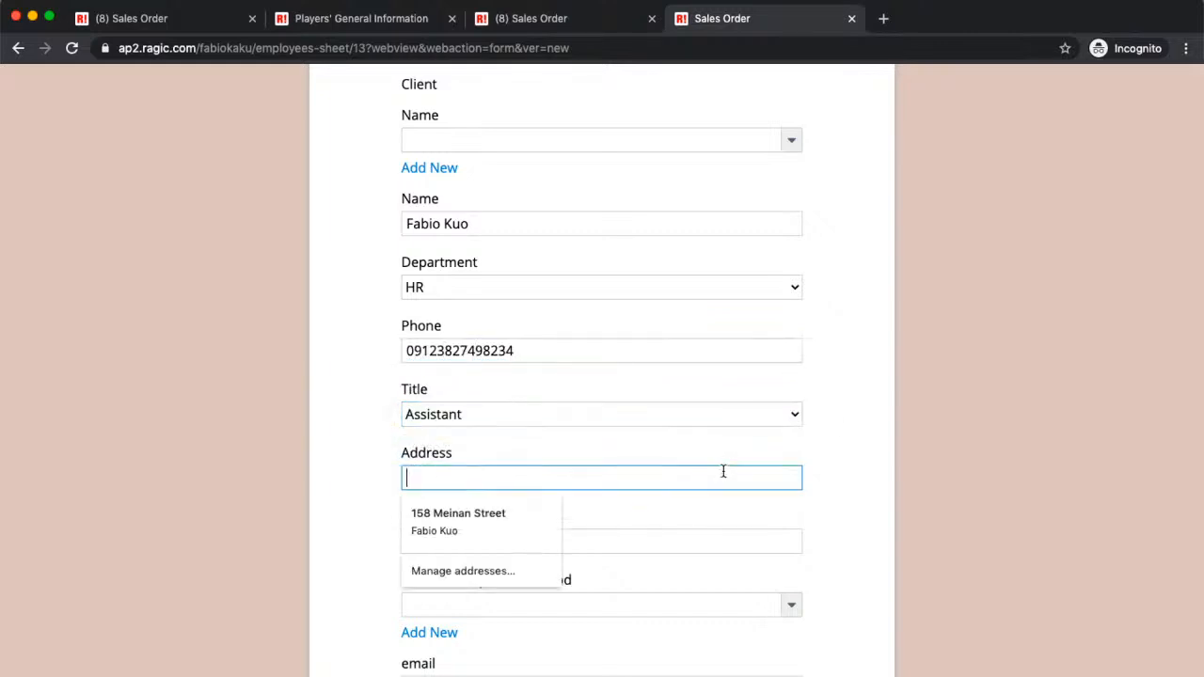
type("144 Stre")
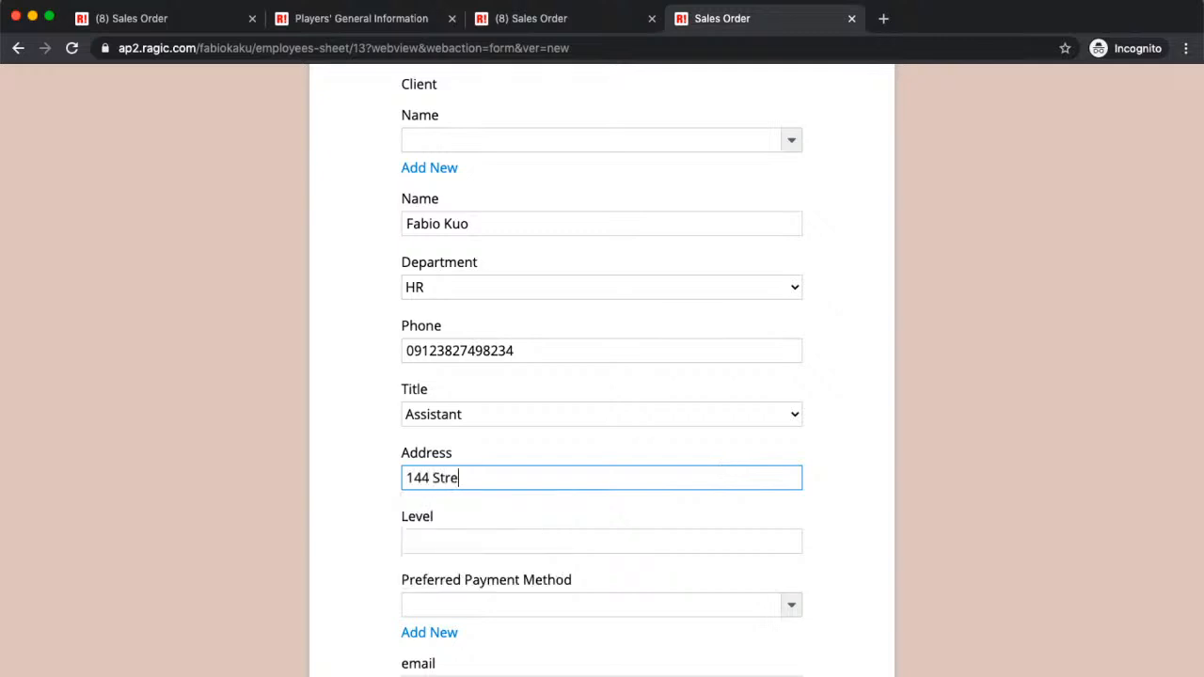
type("et")
left_click(637, 534)
type("19")
Step: Set the payment method to Cash and enter the e-mail address
scroll(804, 481, "down", 2)
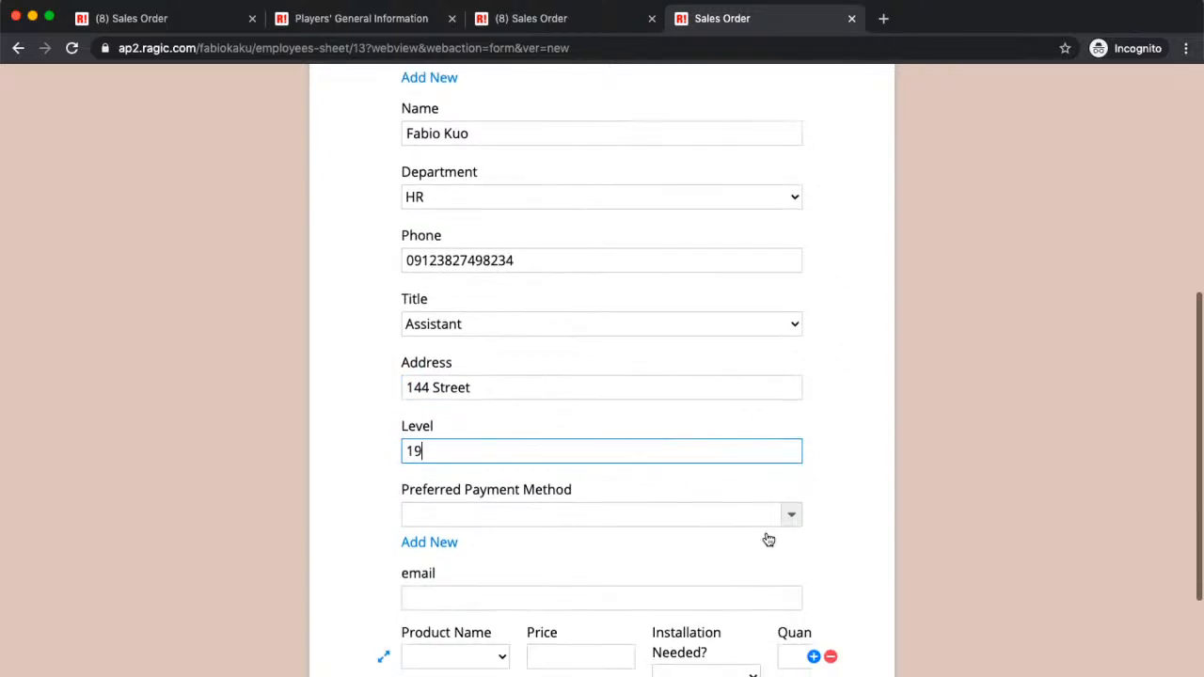
left_click(790, 516)
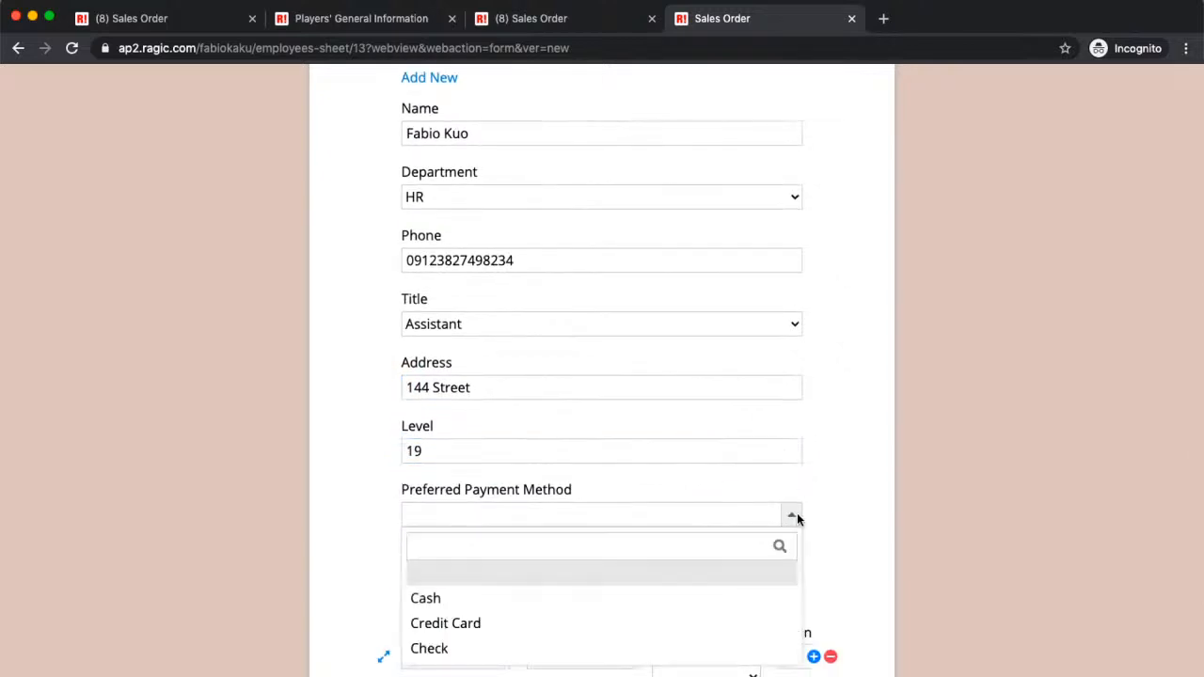
left_click(692, 604)
scroll(853, 517, "down", 2)
left_click(713, 496)
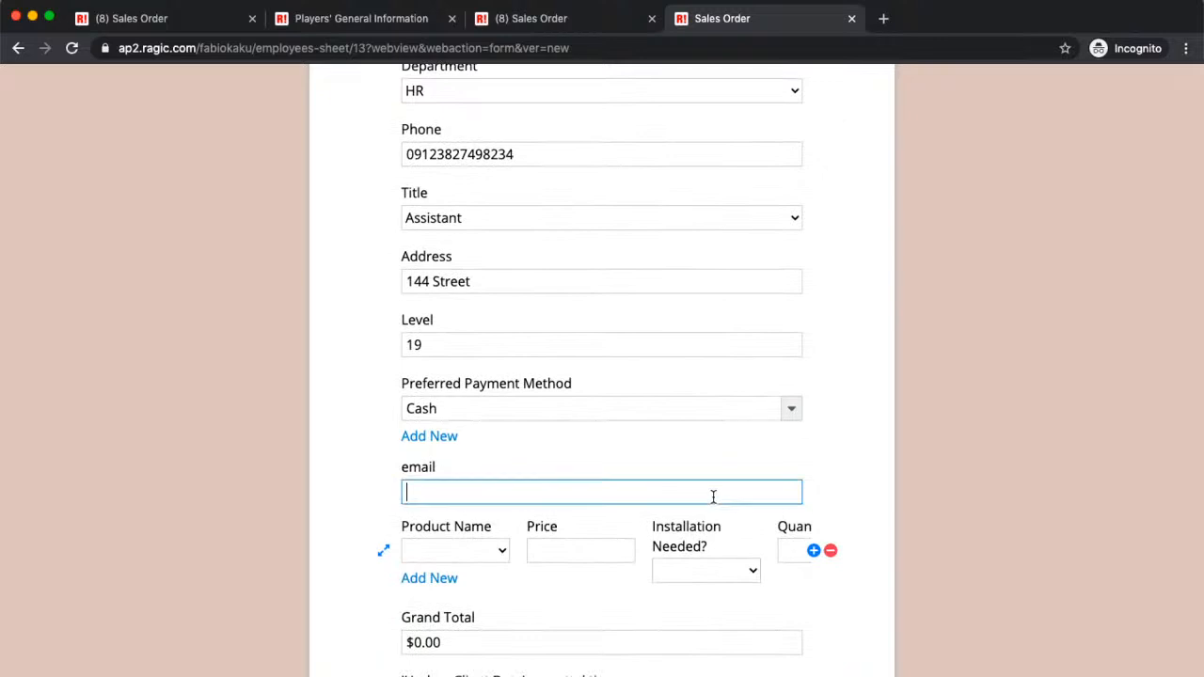
Step: Add a Laser Printer order line with quantity 4, giving $8,000.00
scroll(497, 380, "down", 3)
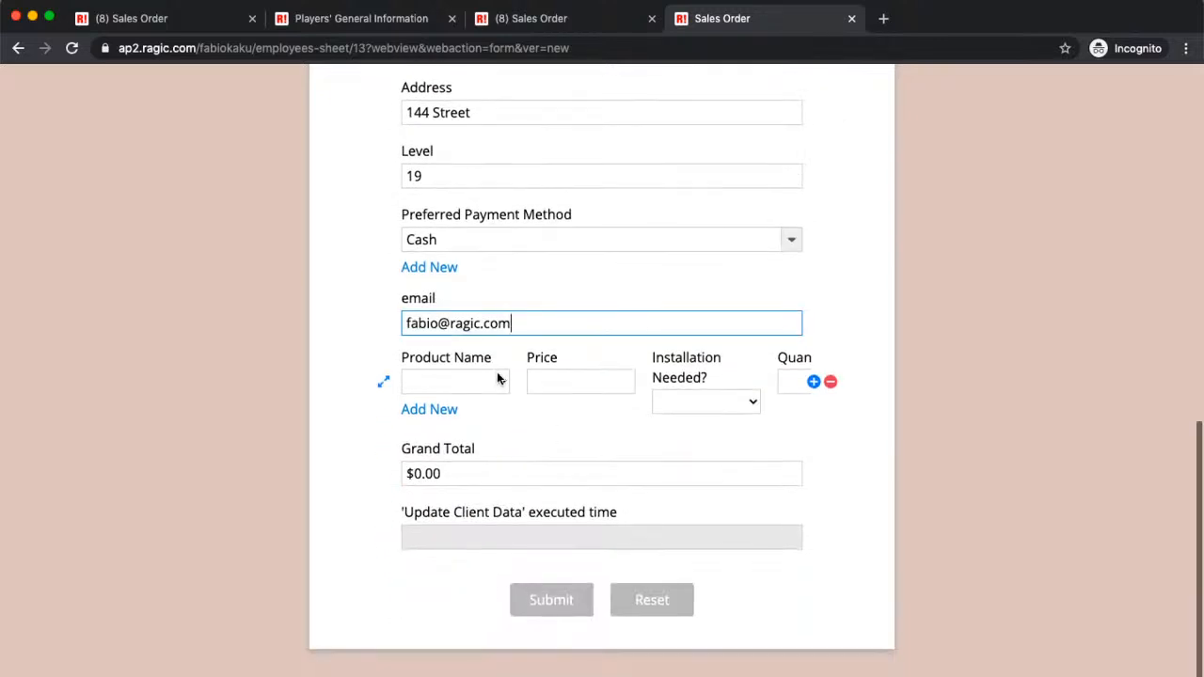
left_click(500, 384)
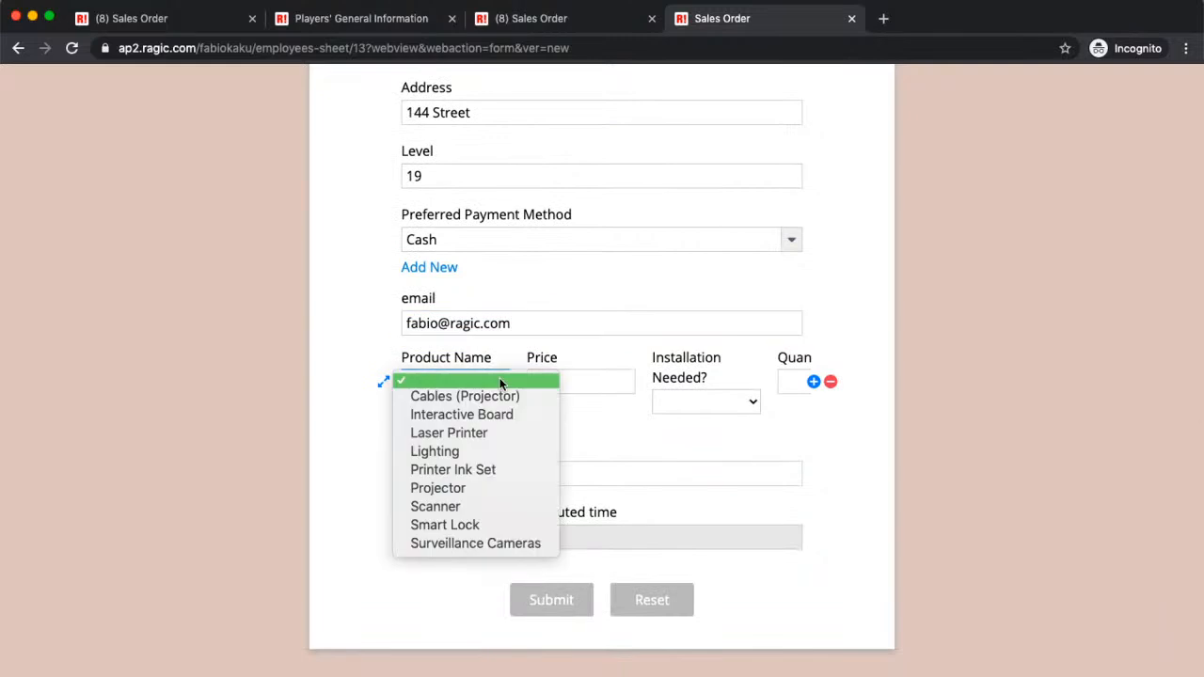
left_click(485, 430)
left_click(799, 380)
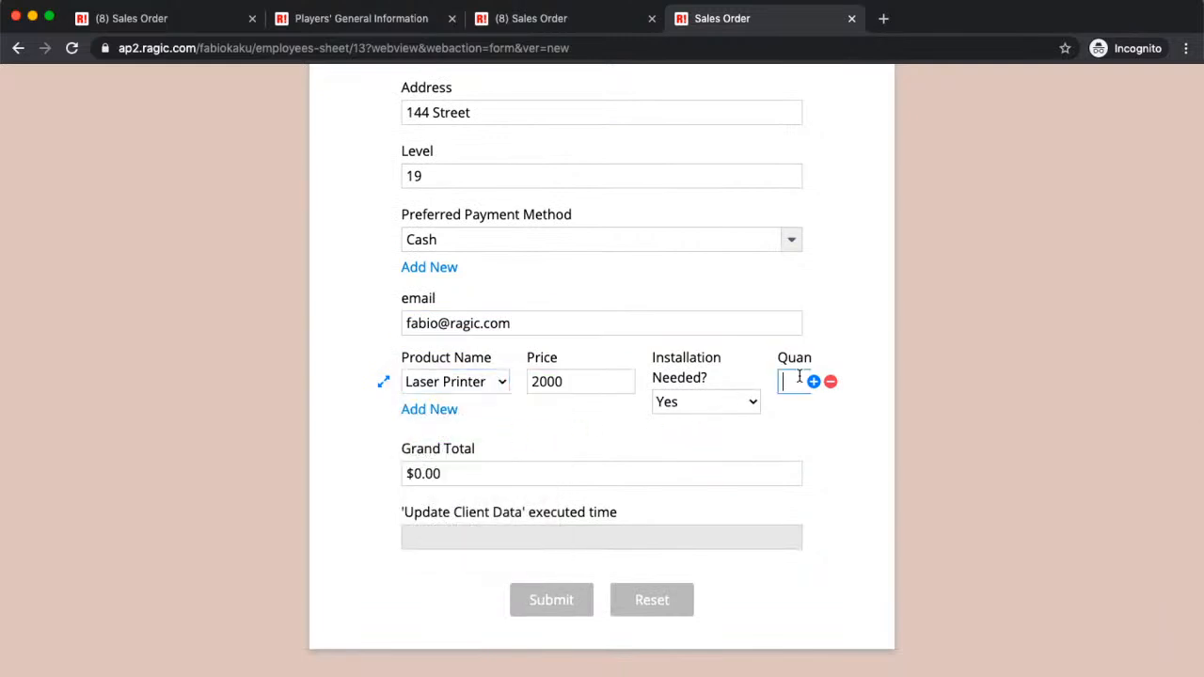
type("4")
scroll(659, 484, "up", 10)
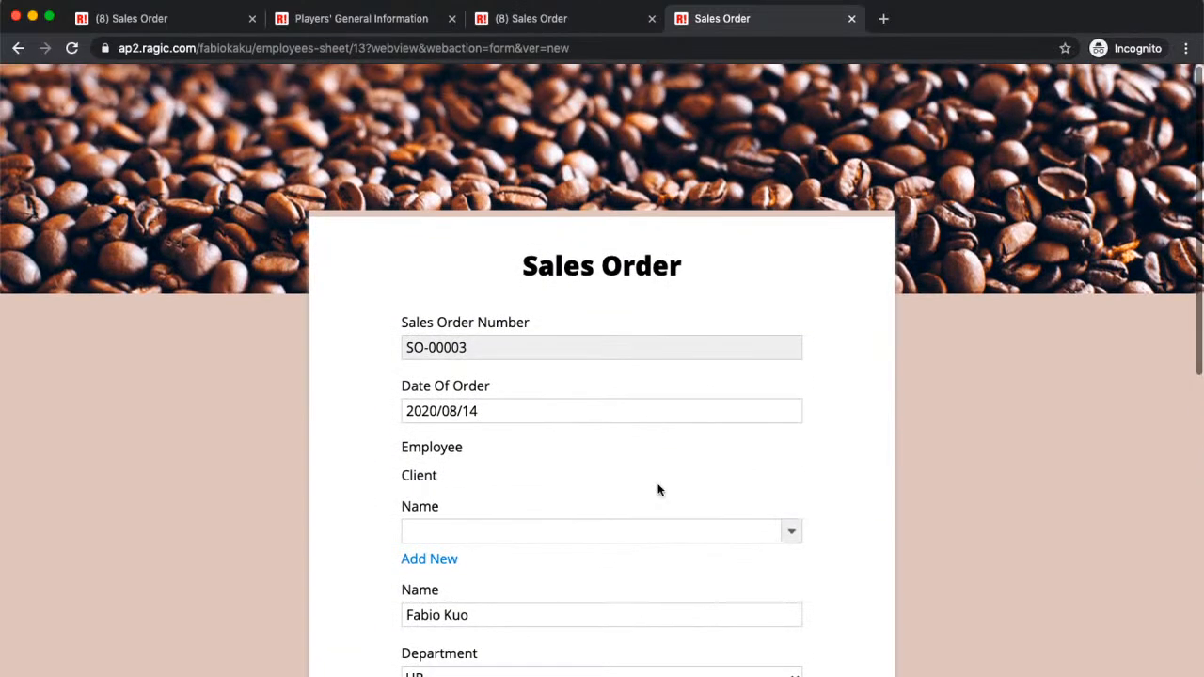
scroll(753, 404, "down", 10)
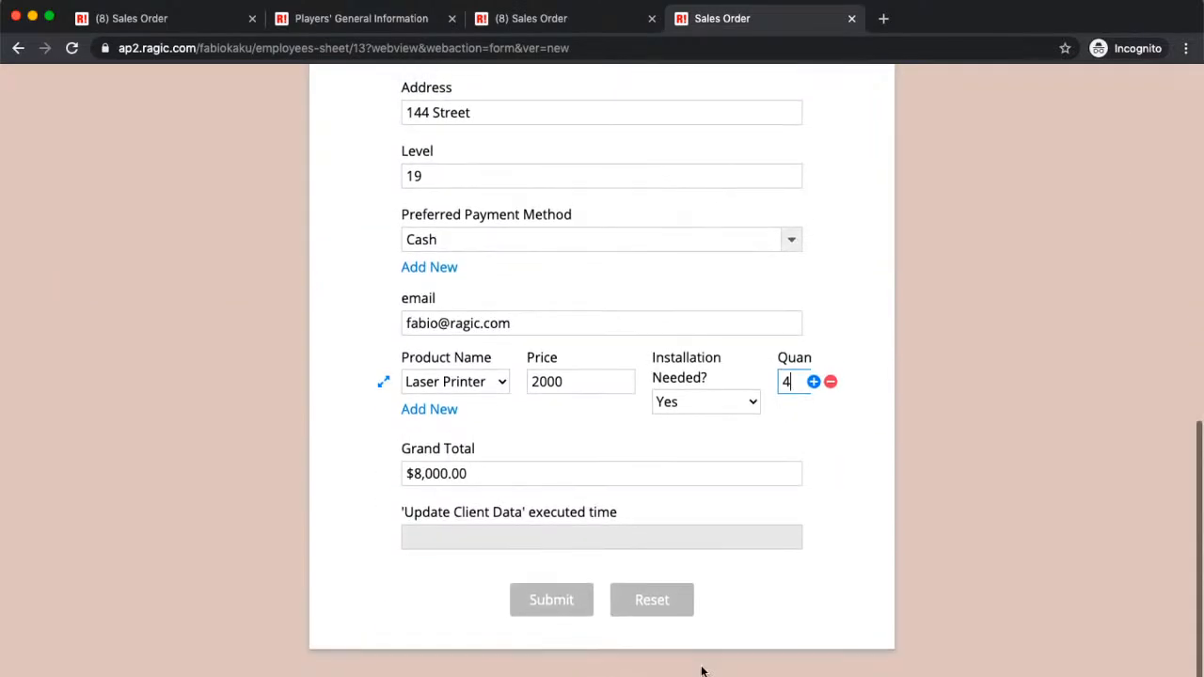
Step: Submit the sales order, start another blank entry, and go back to the embed settings tab
left_click(559, 608)
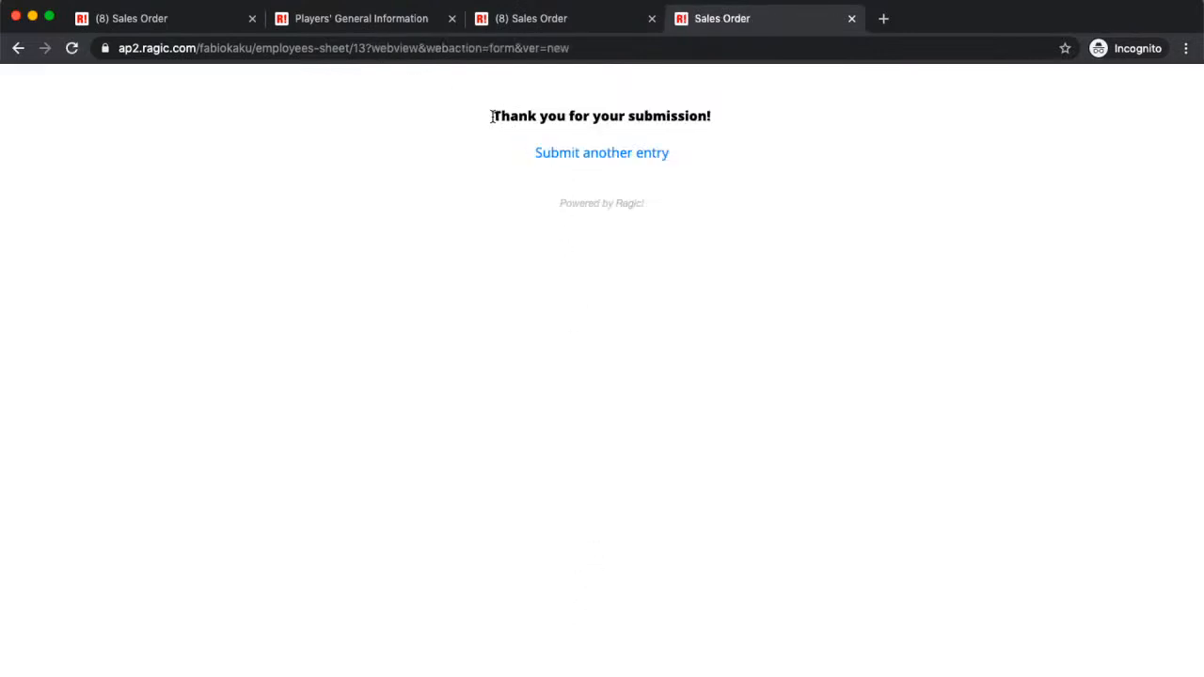
left_click_drag(490, 115, 722, 79)
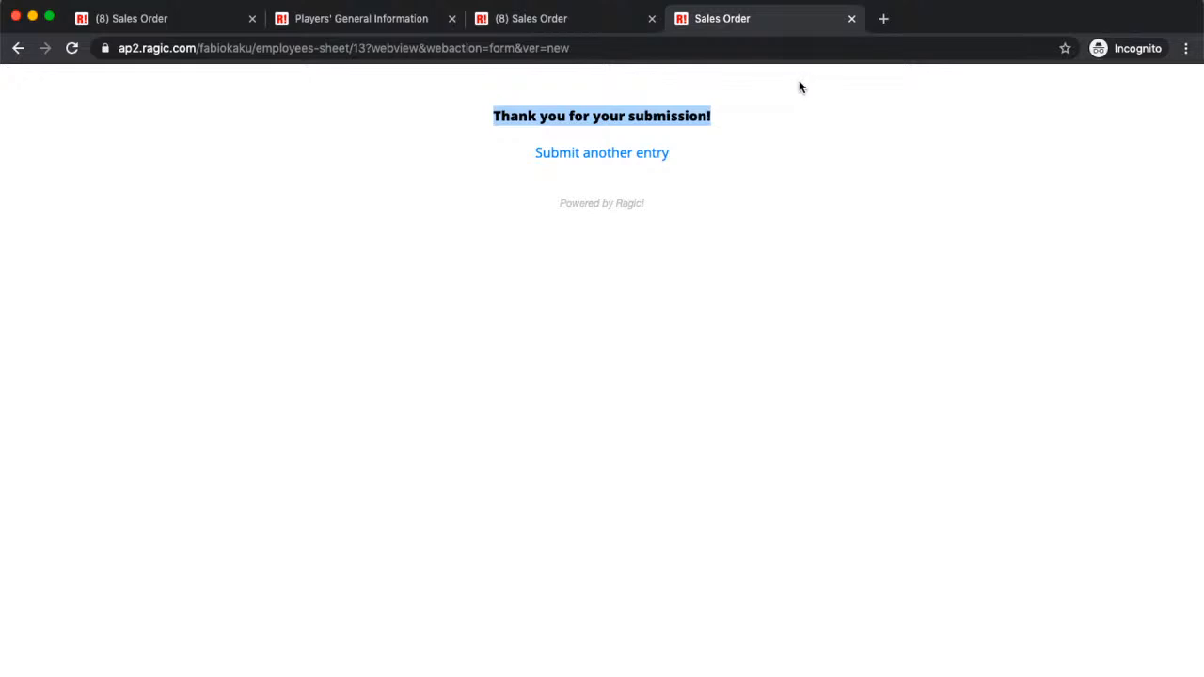
left_click(650, 154)
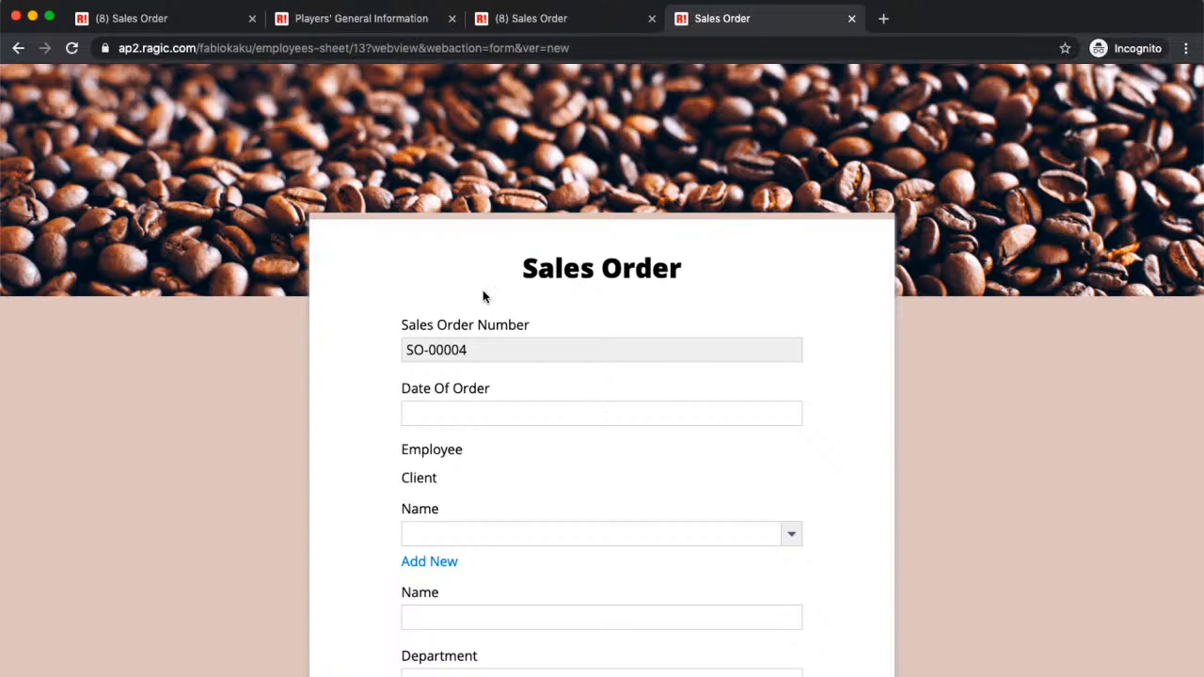
left_click(181, 25)
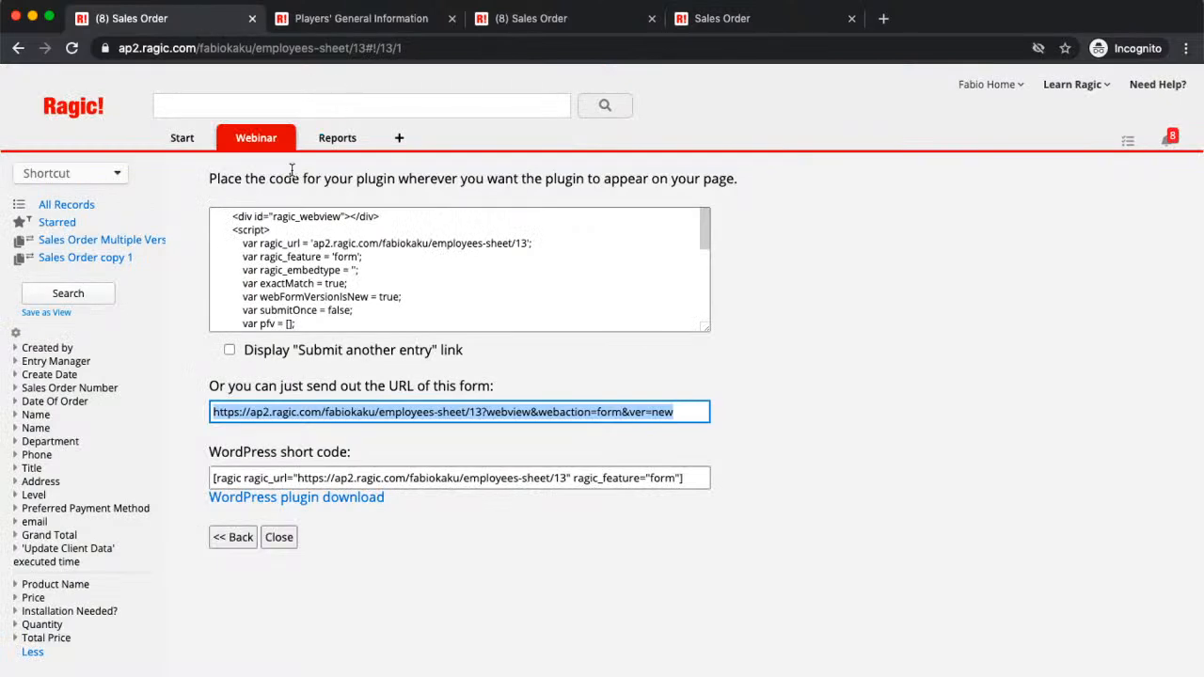
Step: Close the embed page and open record SO-00003 showing the $8,000.00 Laser Printer order
mouse_move(288, 145)
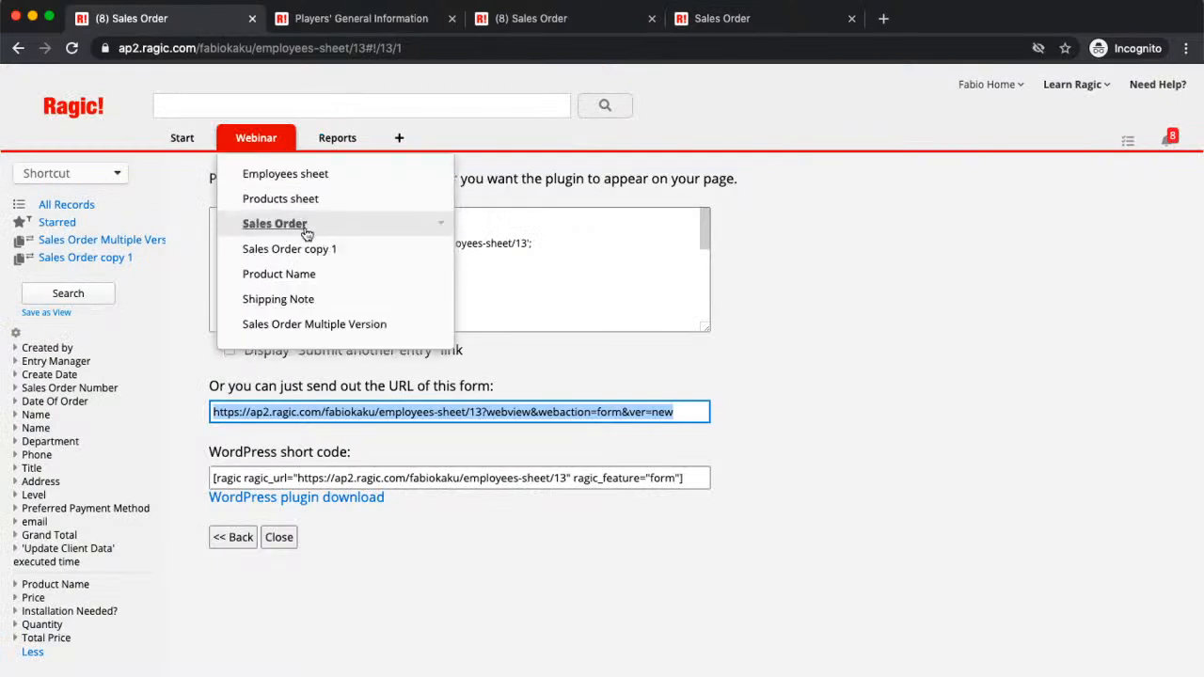
left_click(289, 537)
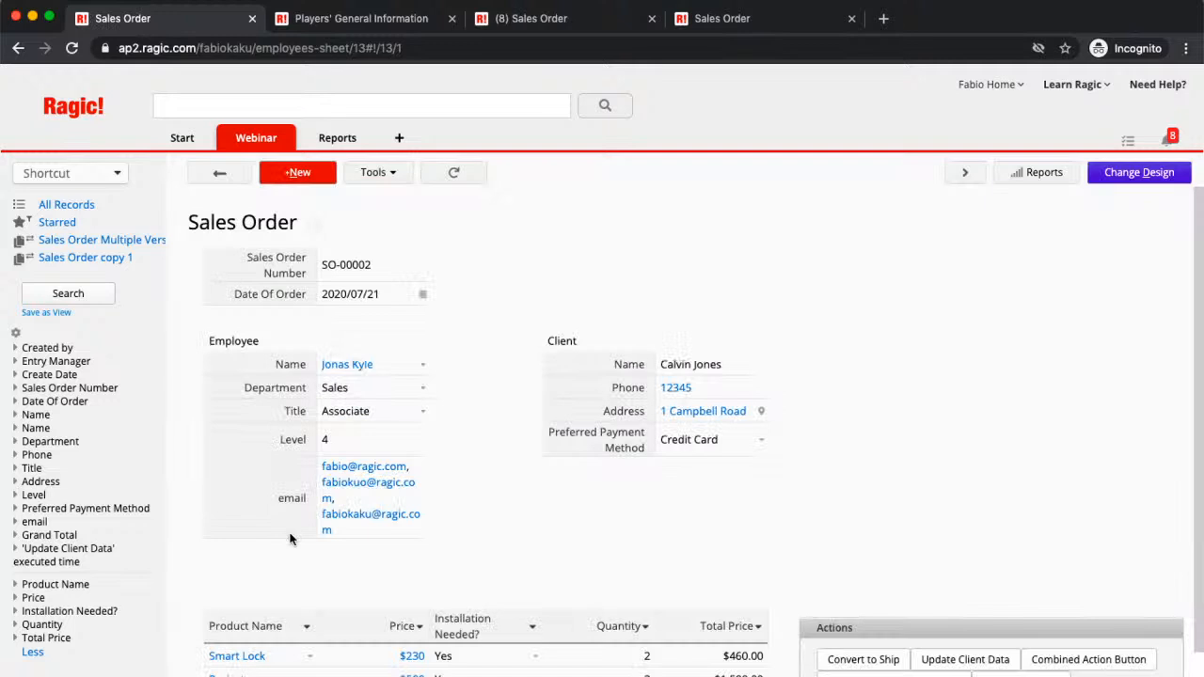
left_click(205, 175)
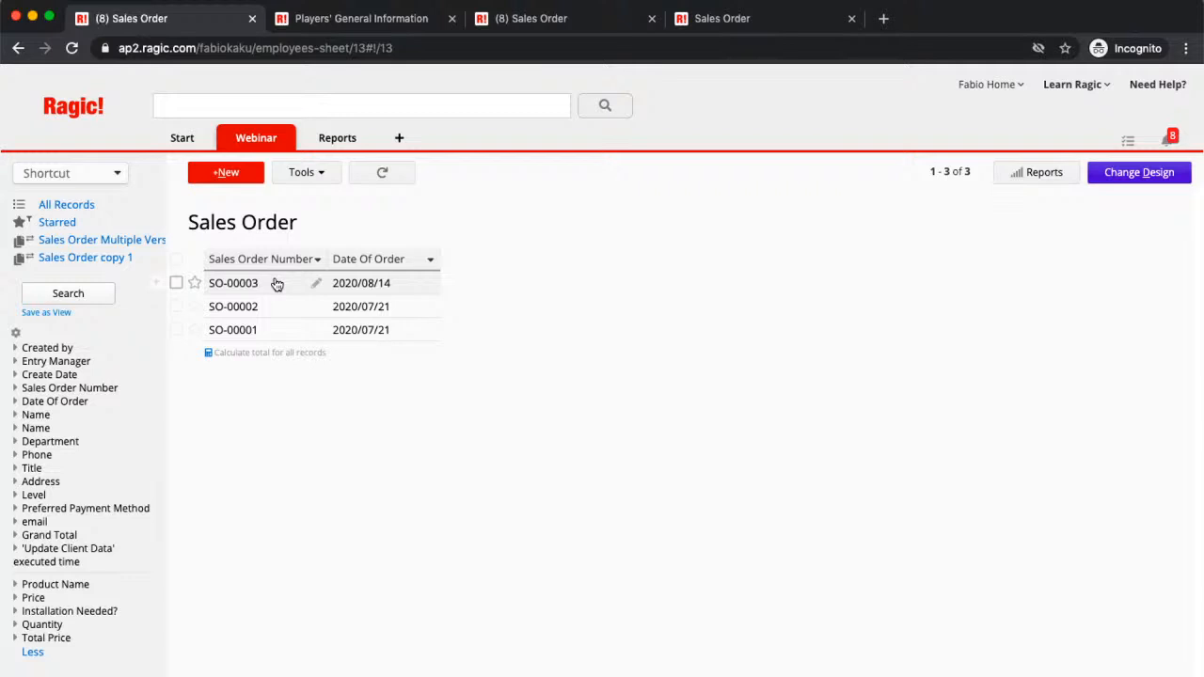
left_click(277, 284)
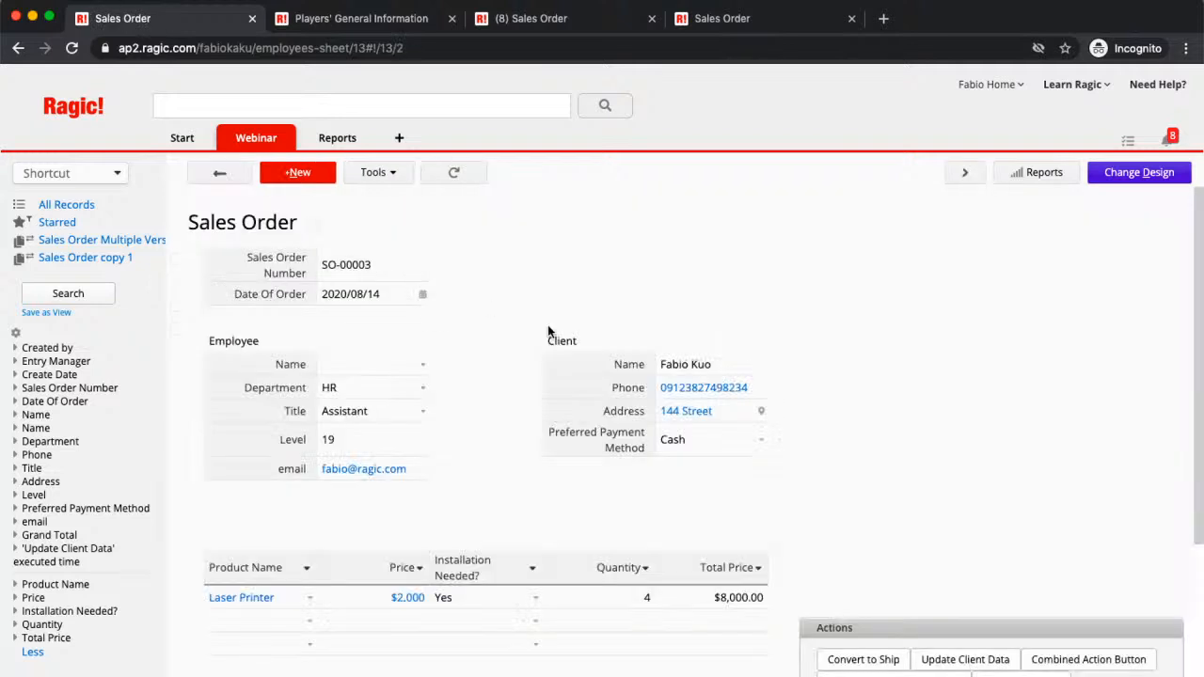
scroll(548, 331, "down", 1)
scroll(548, 330, "up", 1)
Step: Return to the Sales Order list and choose Tools > Embed This Sheet
left_click(291, 139)
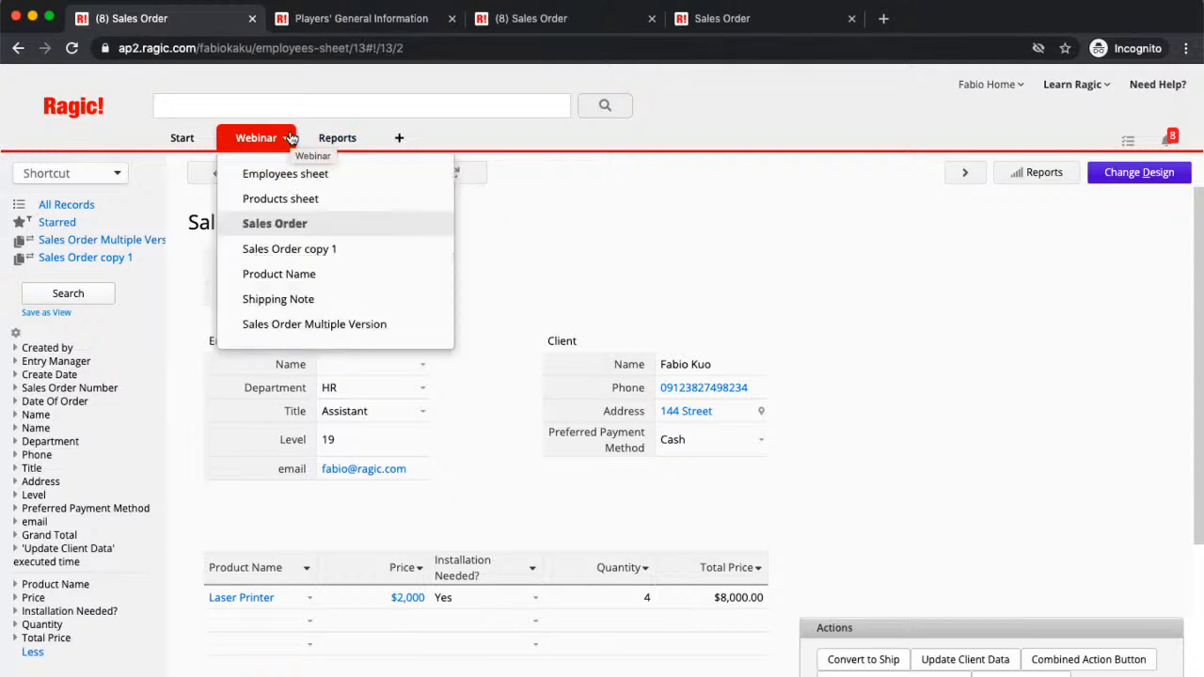
left_click(219, 179)
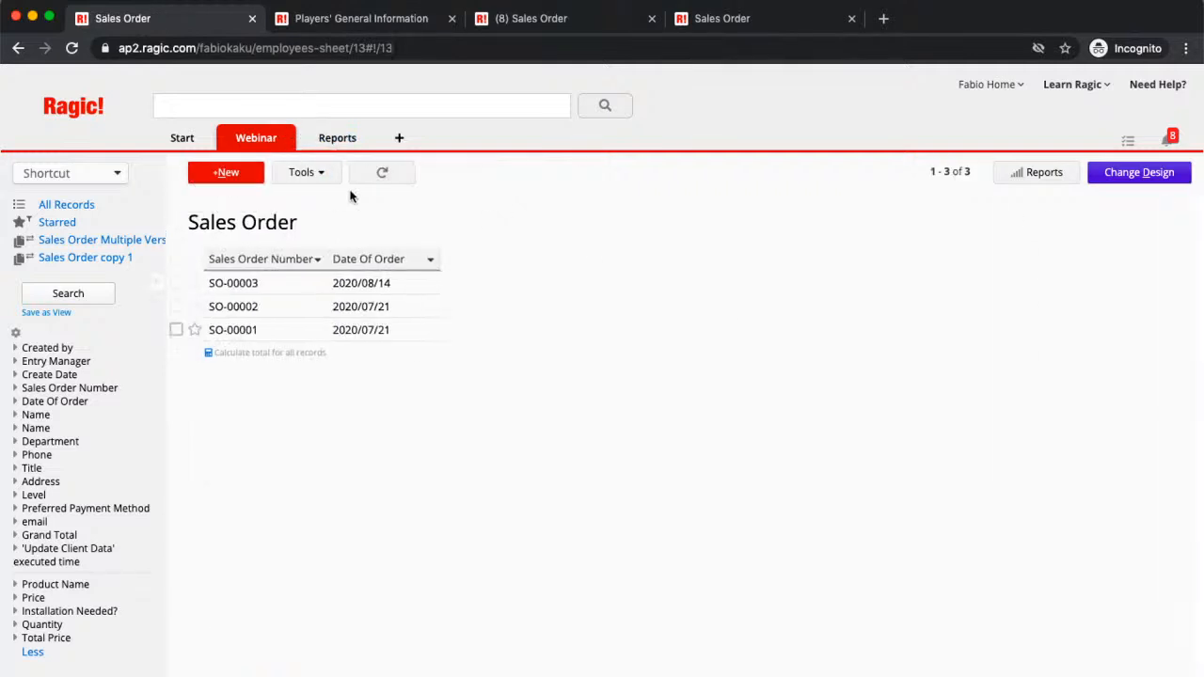
left_click(324, 177)
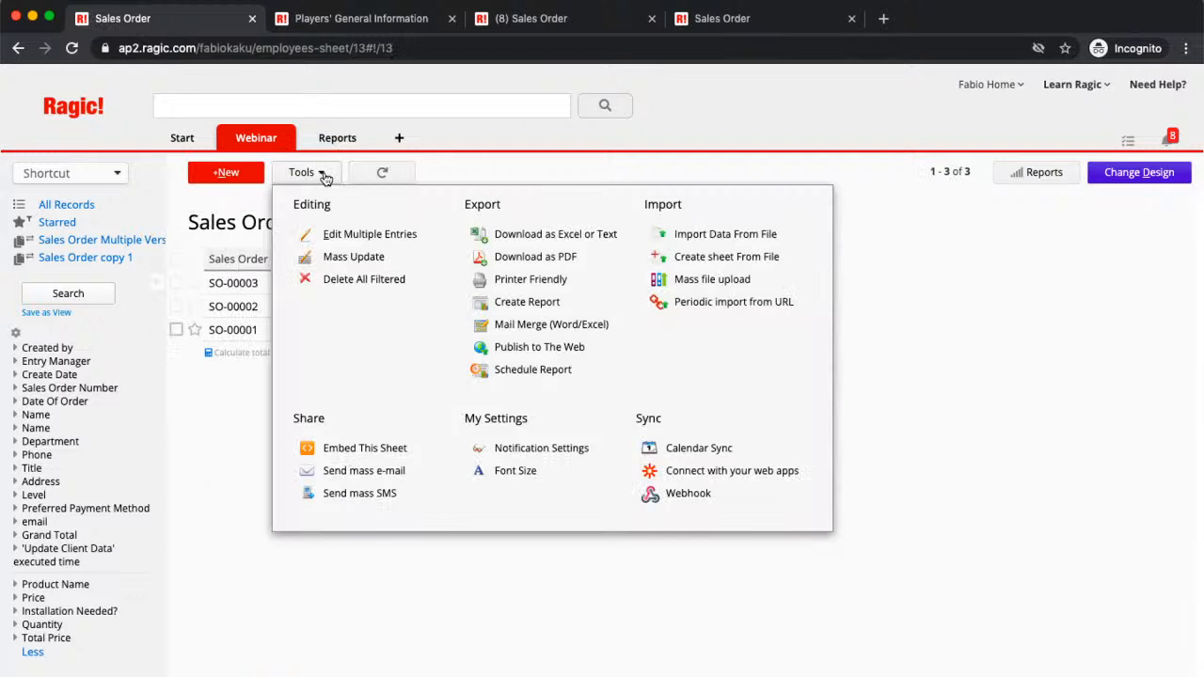
left_click(349, 451)
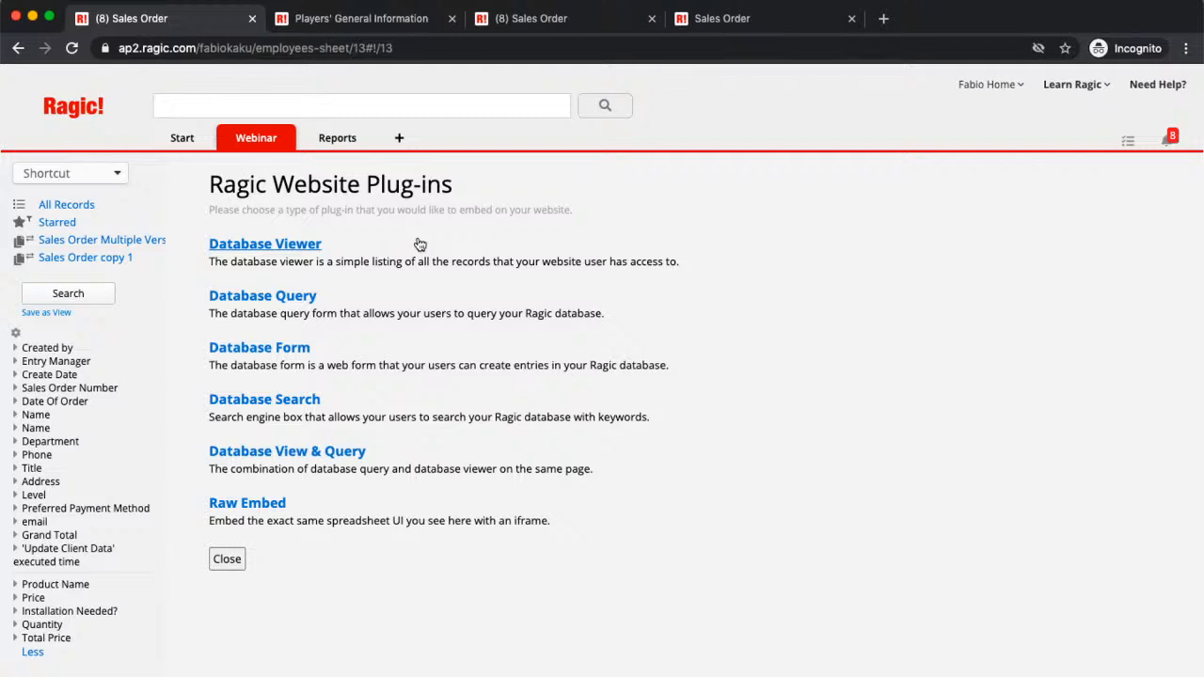
Step: On the Players' General Information sheet, choose Tools > Embed This Sheet
left_click(356, 20)
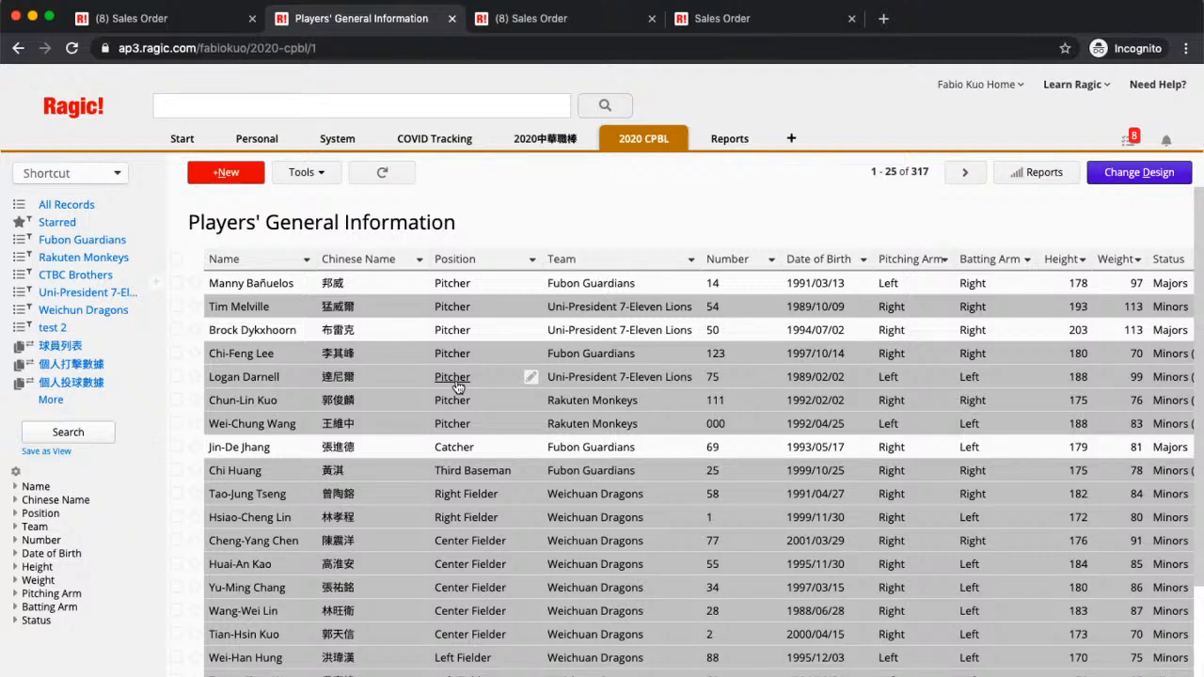
left_click(321, 176)
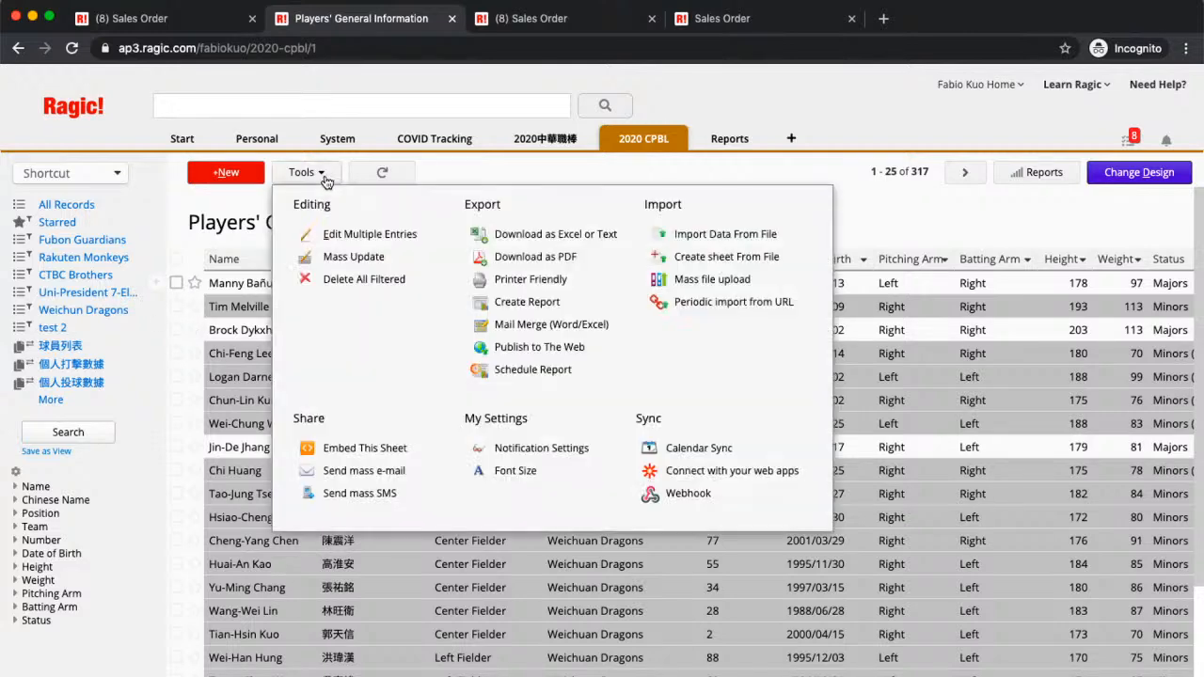
left_click(355, 449)
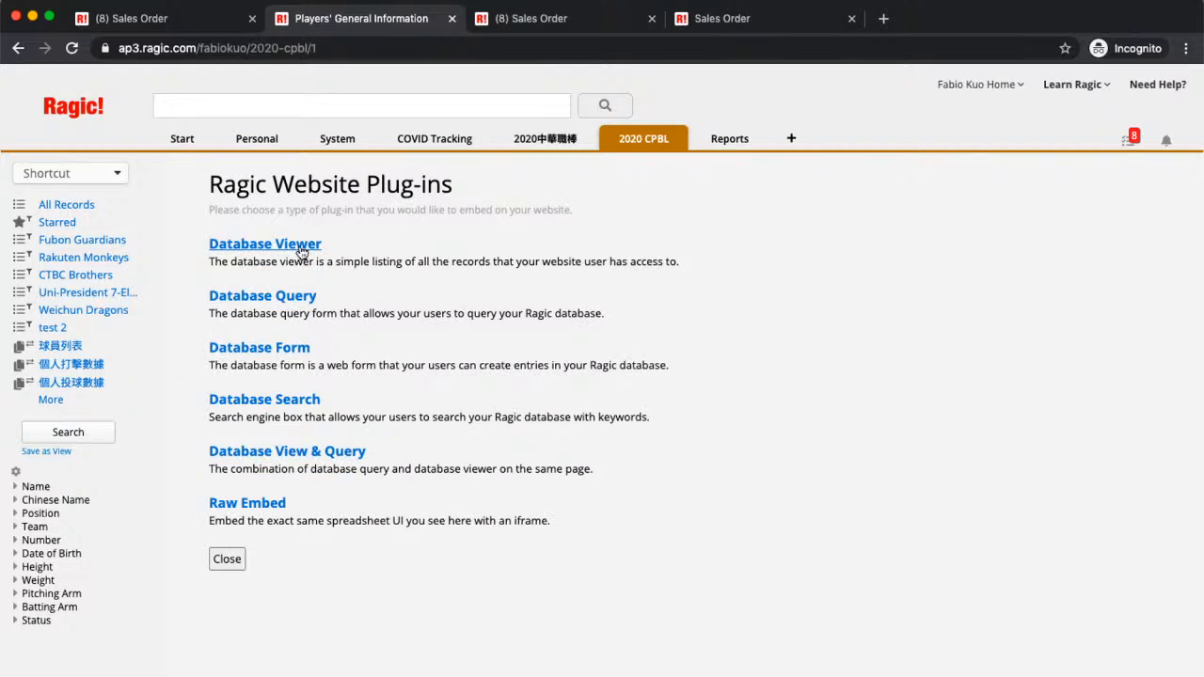
Step: Start a Database Viewer plug-in, preview Block and Album layouts, then keep Table layout
left_click(301, 246)
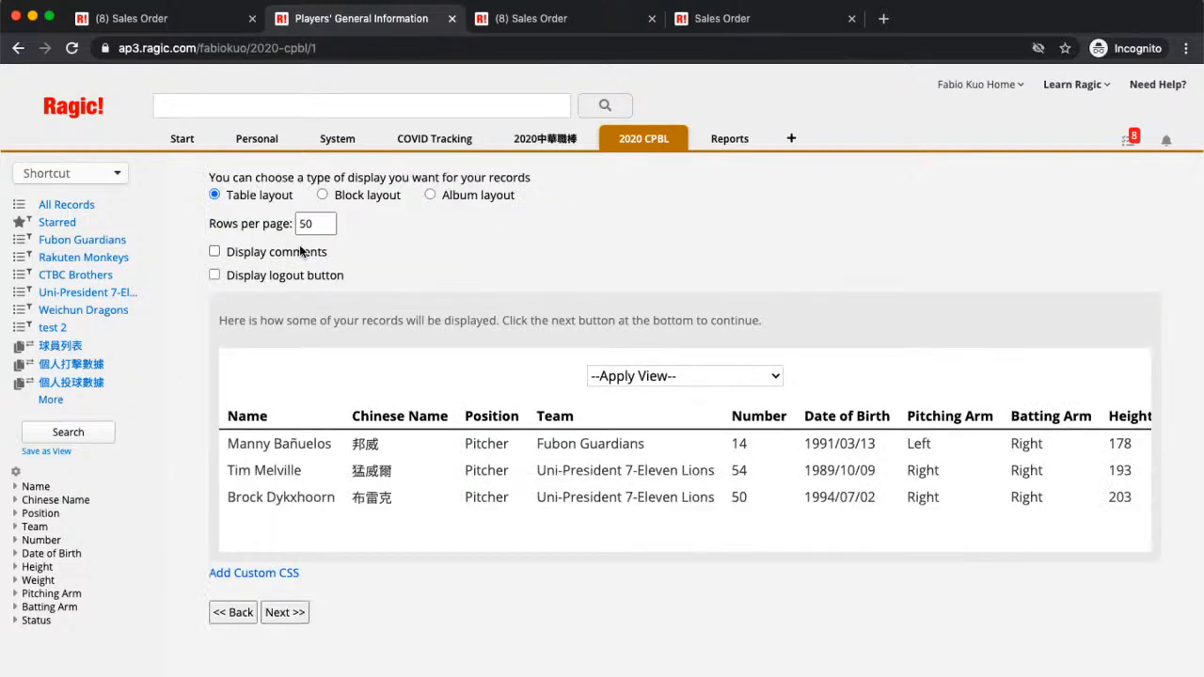
scroll(366, 431, "right", 3)
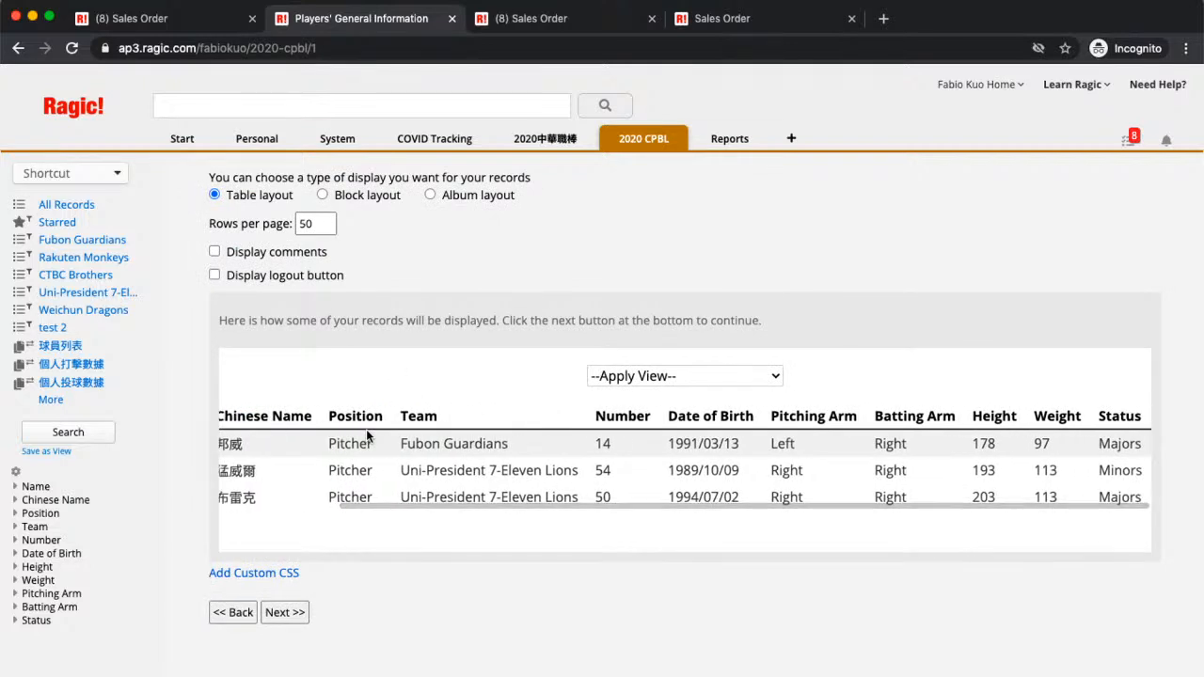
scroll(366, 429, "left", 3)
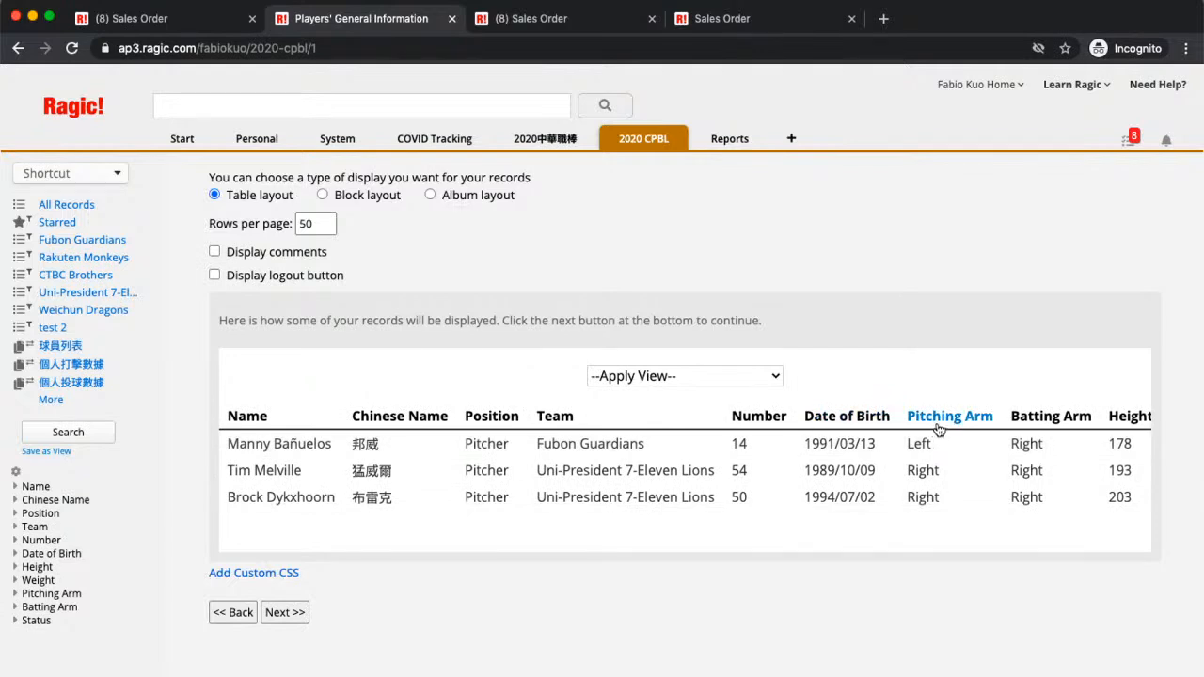
left_click(320, 195)
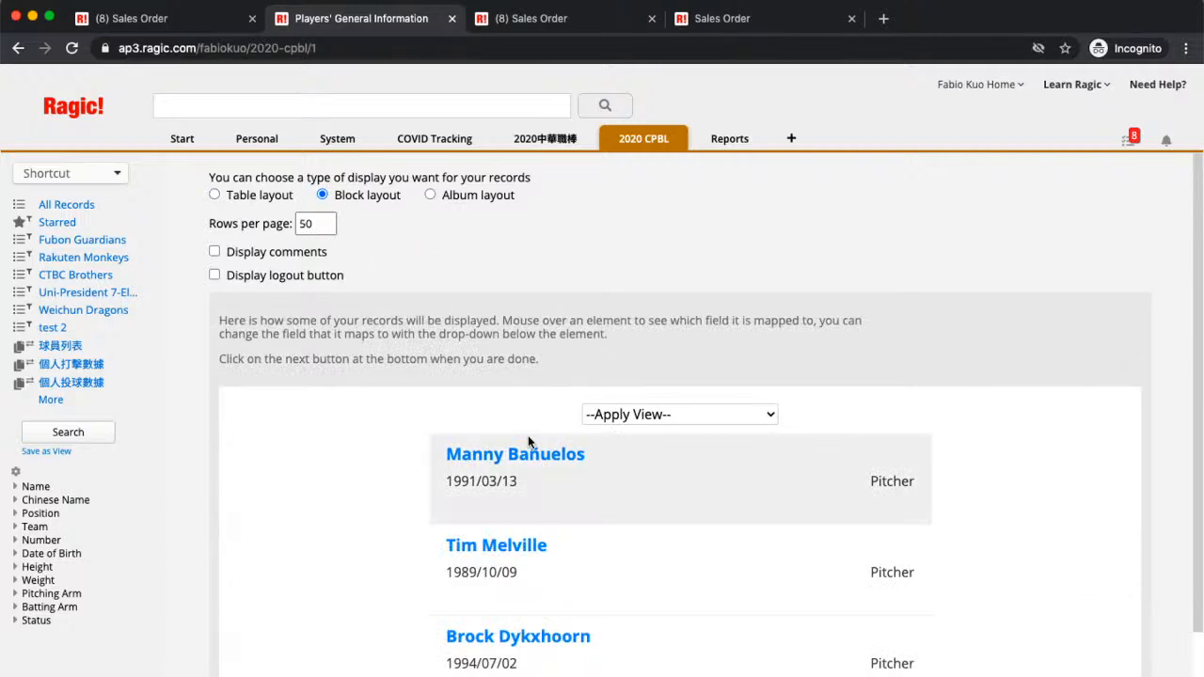
scroll(528, 441, "down", 3)
scroll(538, 436, "up", 3)
left_click(430, 194)
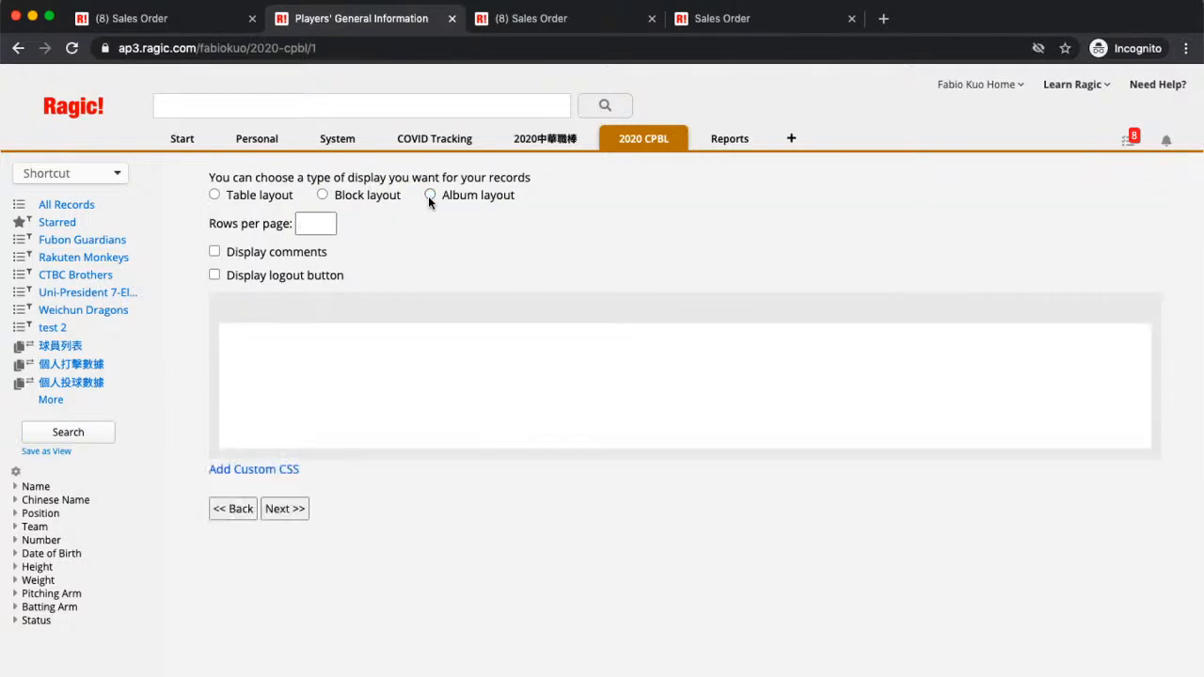
scroll(492, 492, "down", 2)
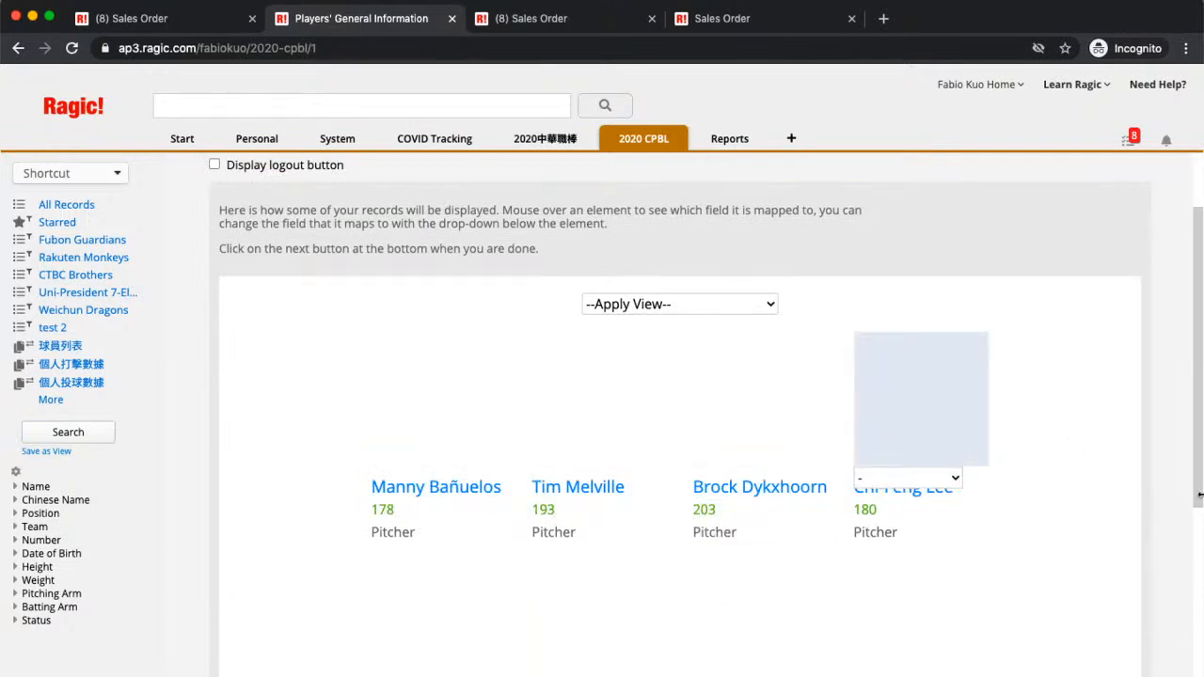
scroll(1016, 615, "down", 3)
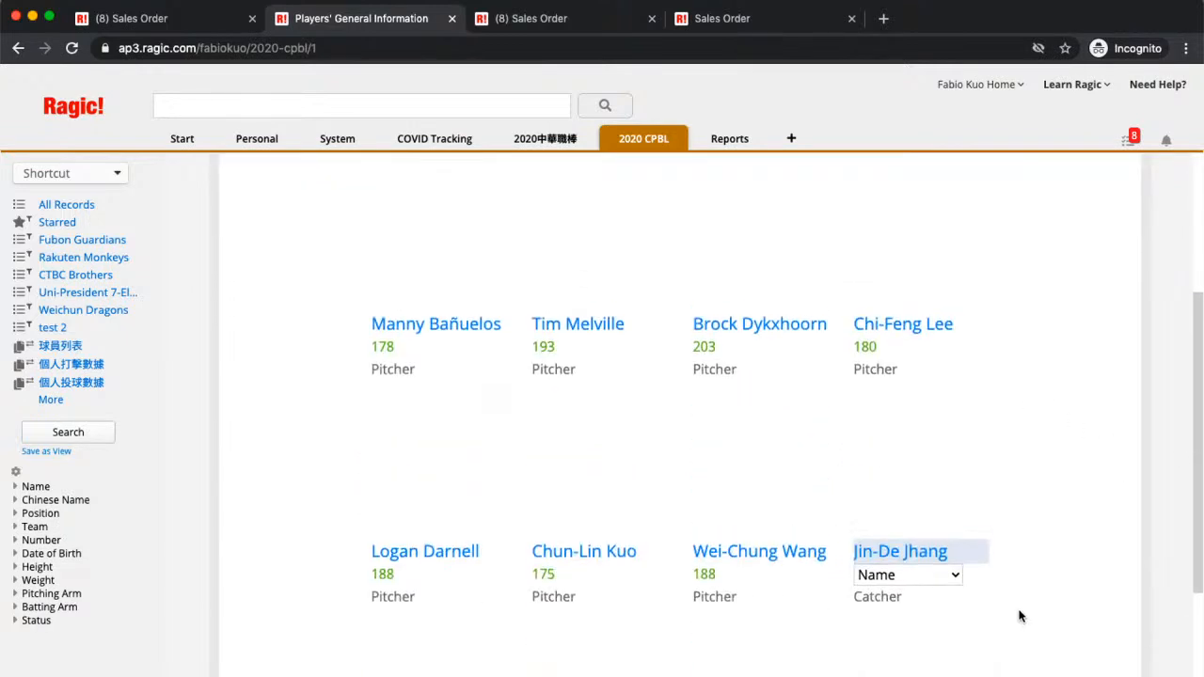
scroll(1018, 616, "up", 2)
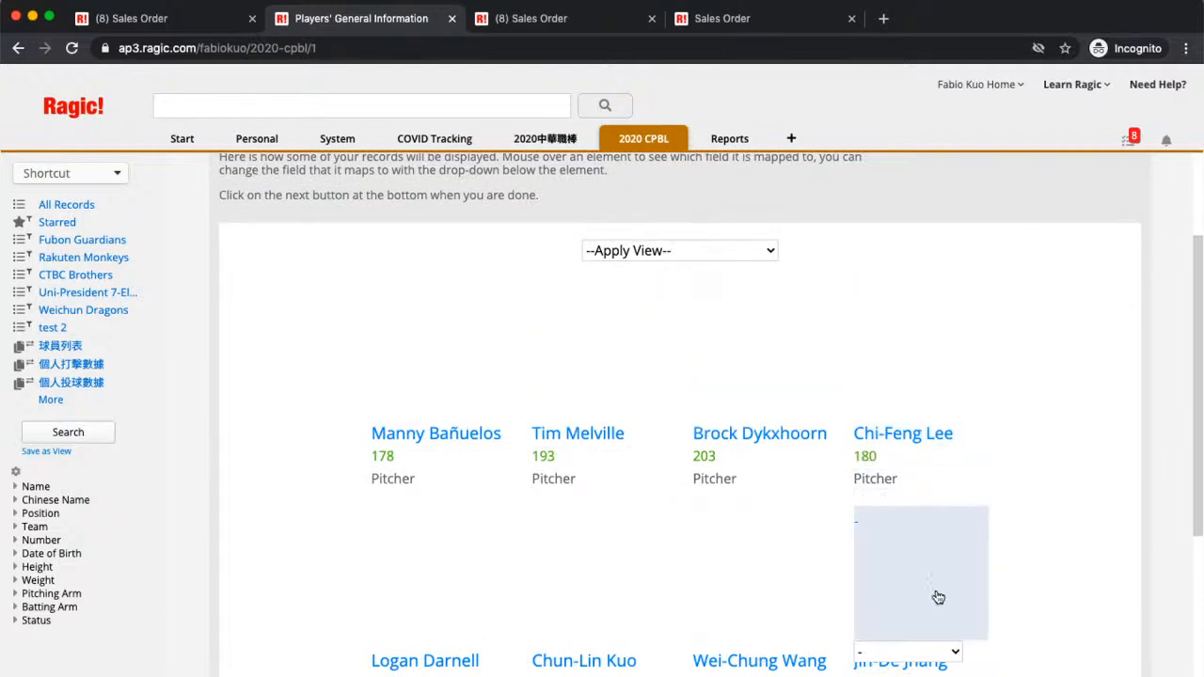
scroll(802, 498, "up", 3)
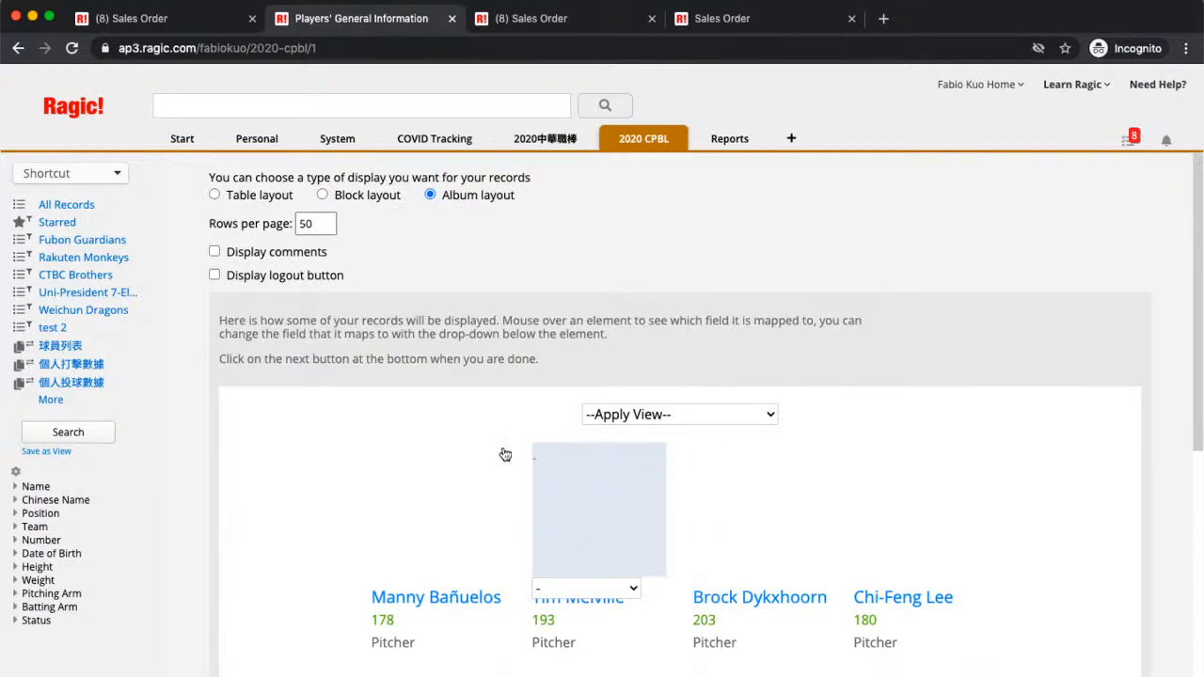
left_click(211, 195)
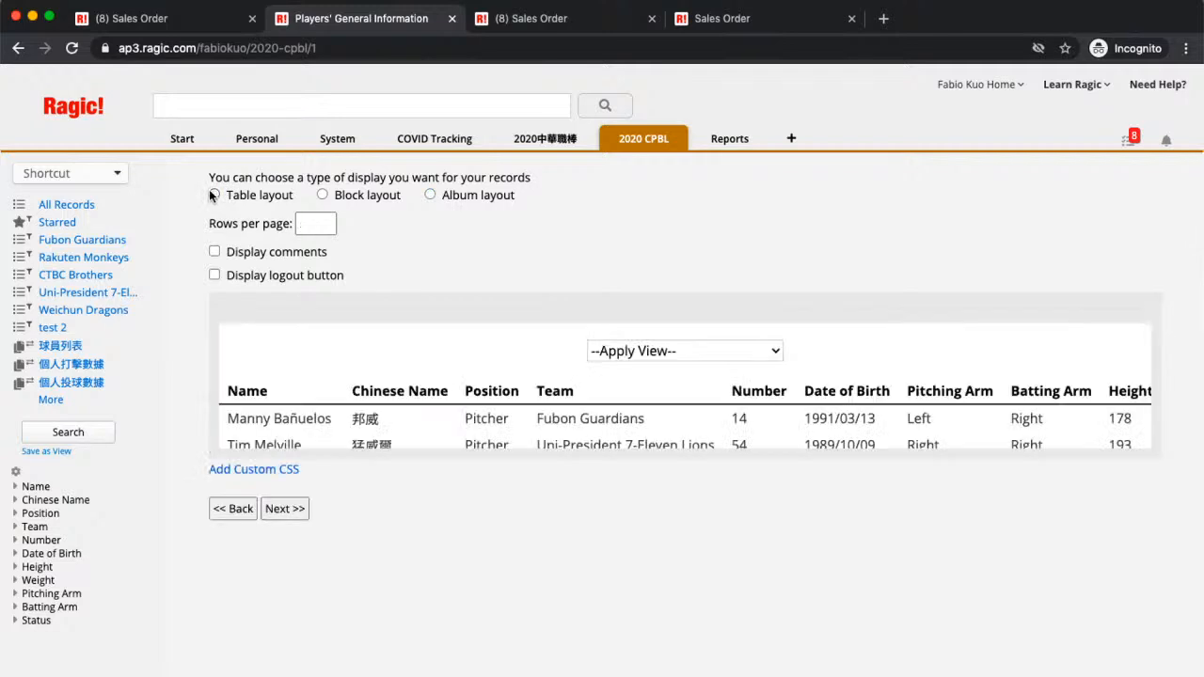
Step: Generate the viewer's embed code and load its form URL in a new tab
left_click(285, 613)
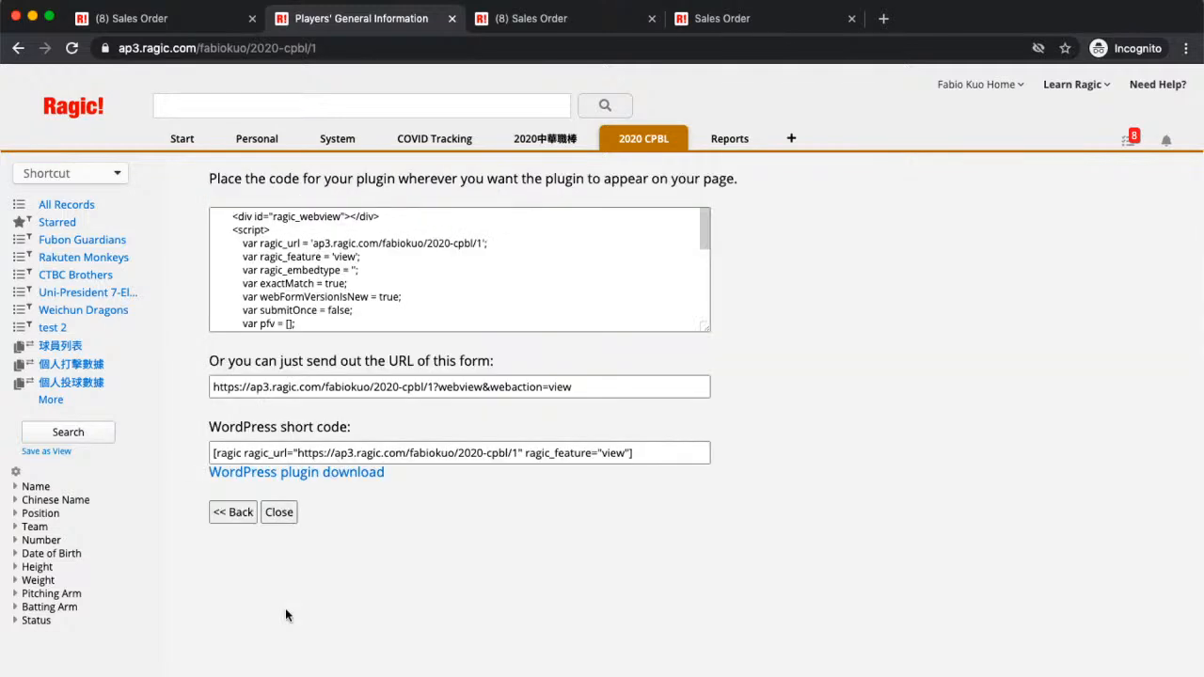
left_click(609, 396)
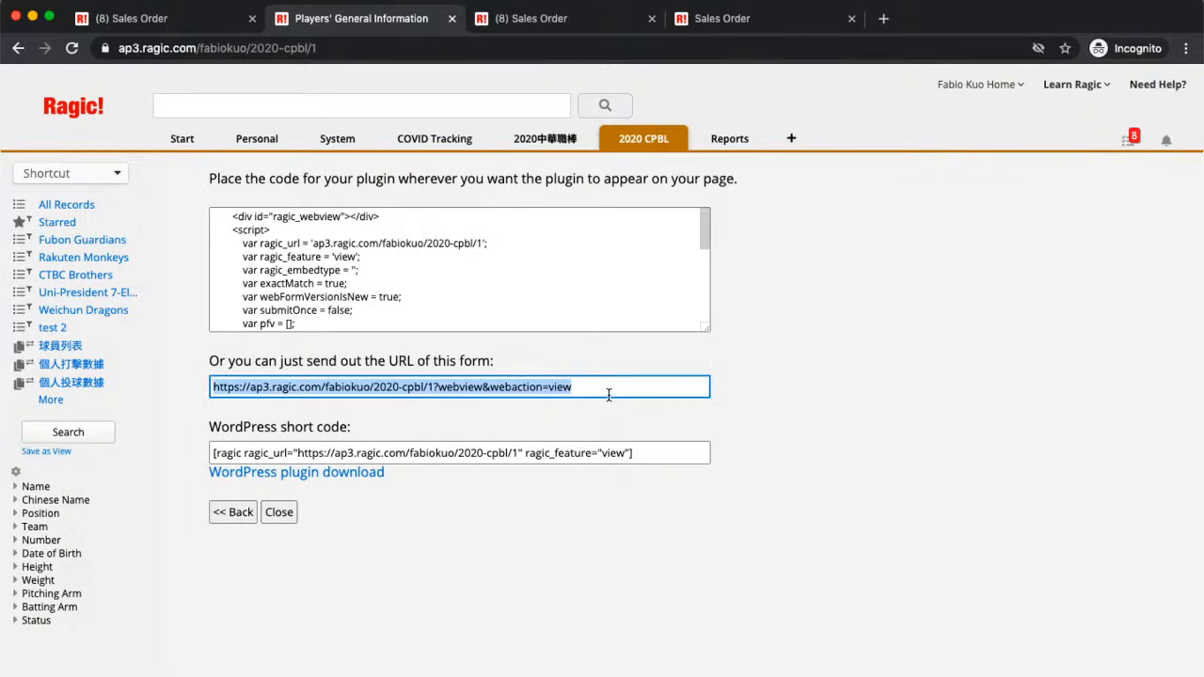
key("super+c")
key("super+t")
key("super+v")
key("Return")
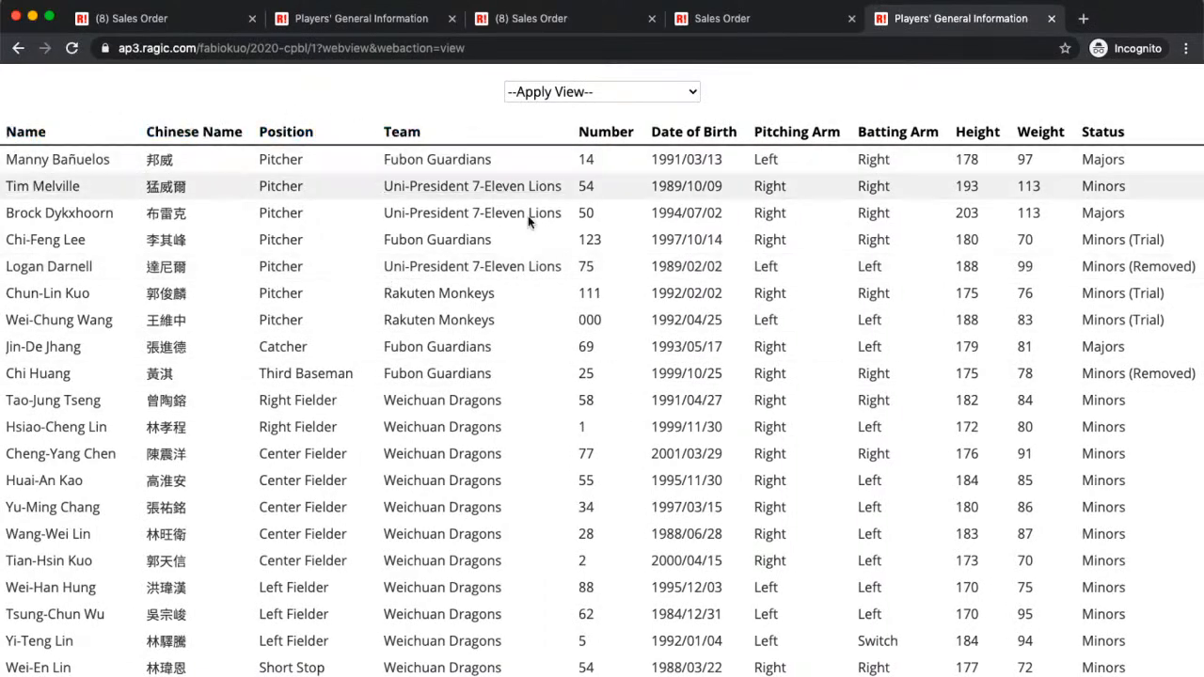
Step: Sort the public players table by Position, then by Name descending, and return to the embed tab
scroll(669, 359, "down", 10)
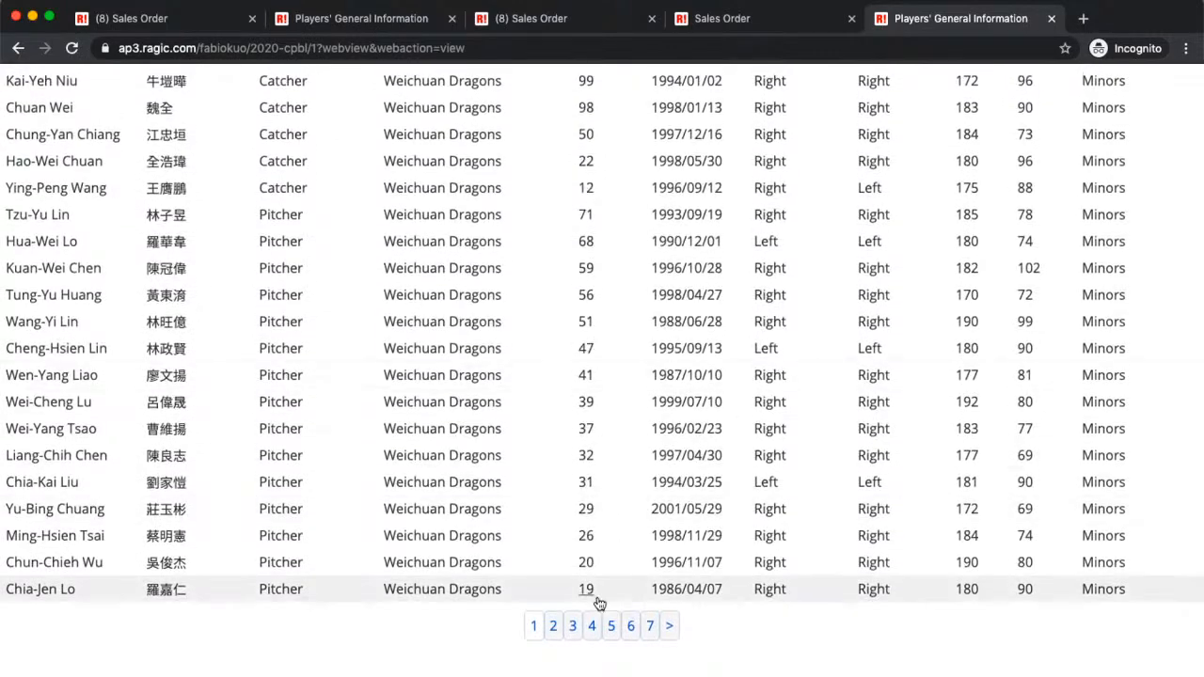
left_click(591, 626)
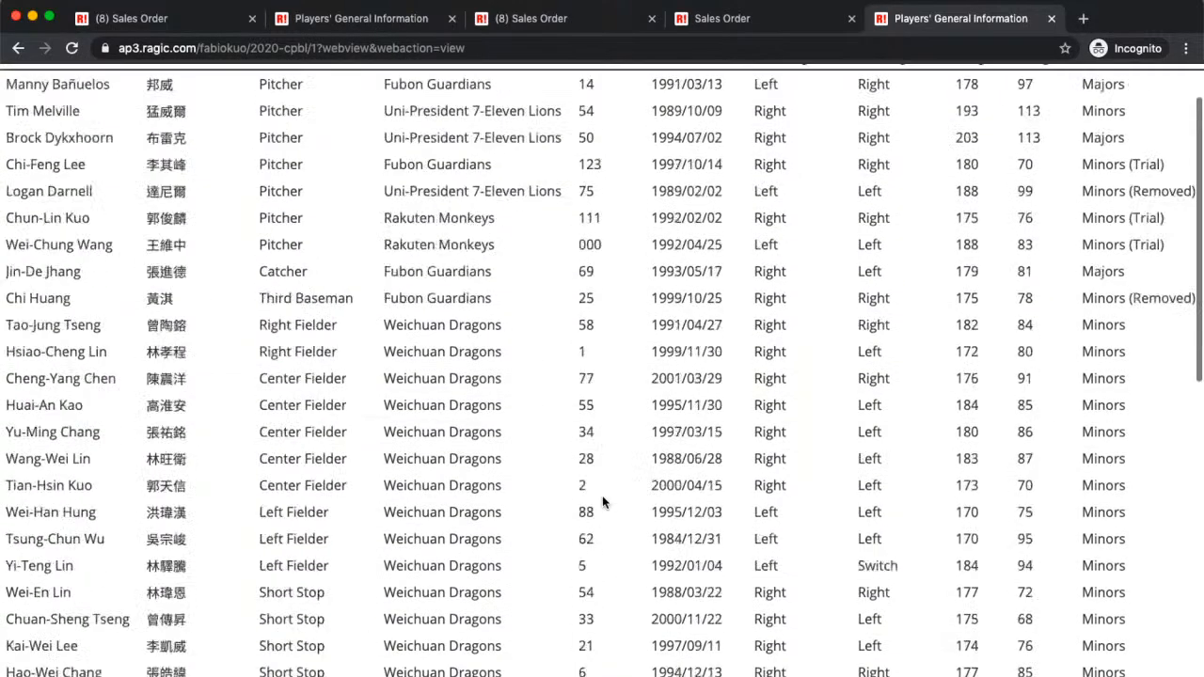
scroll(602, 502, "up", 2)
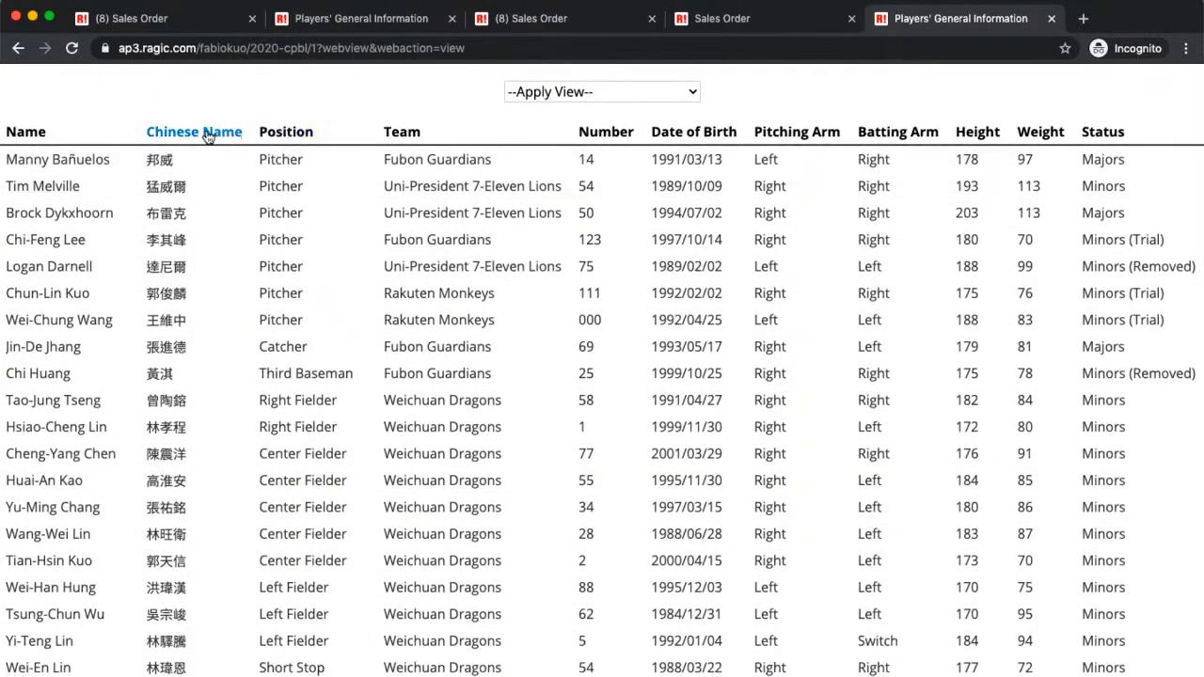
left_click(297, 133)
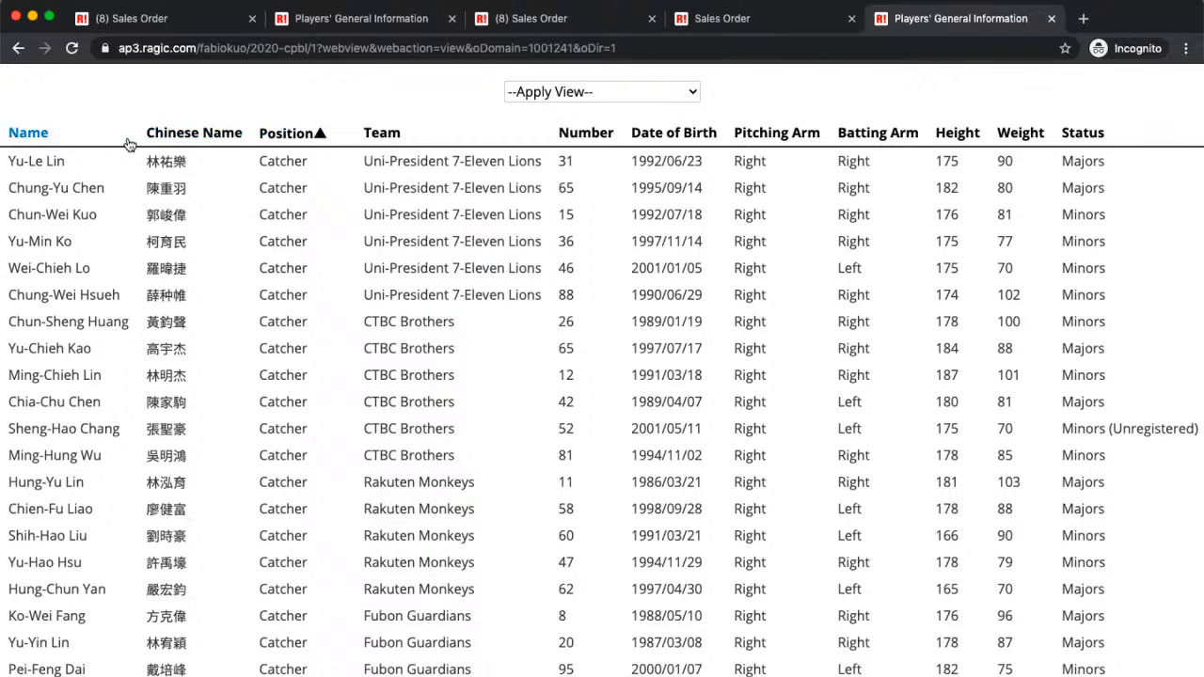
left_click(27, 133)
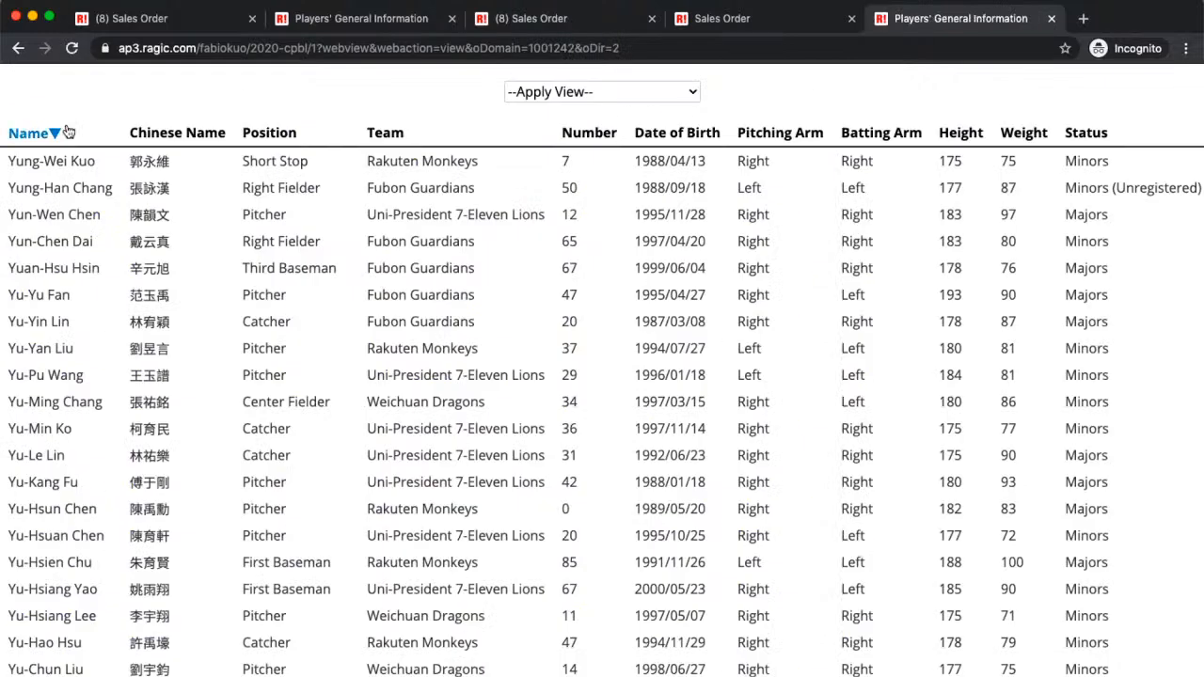
left_click(761, 26)
left_click(927, 24)
left_click(308, 22)
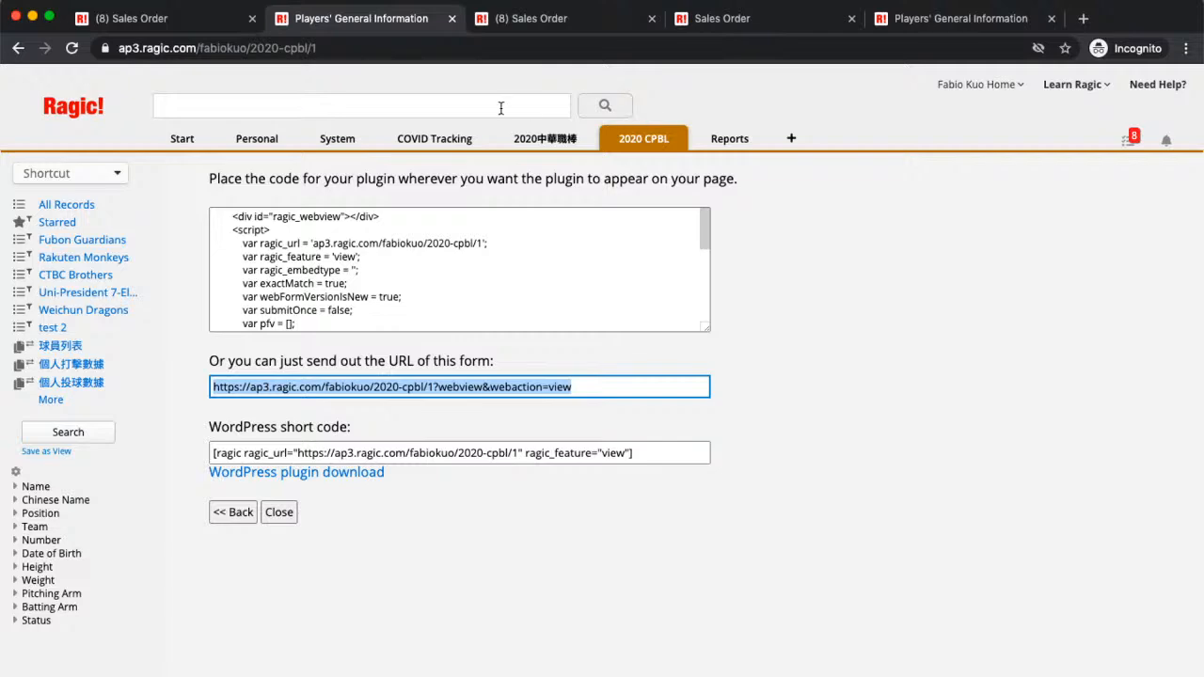
Step: Close the embed page and start a new Database Query plug-in for the players sheet
left_click(283, 512)
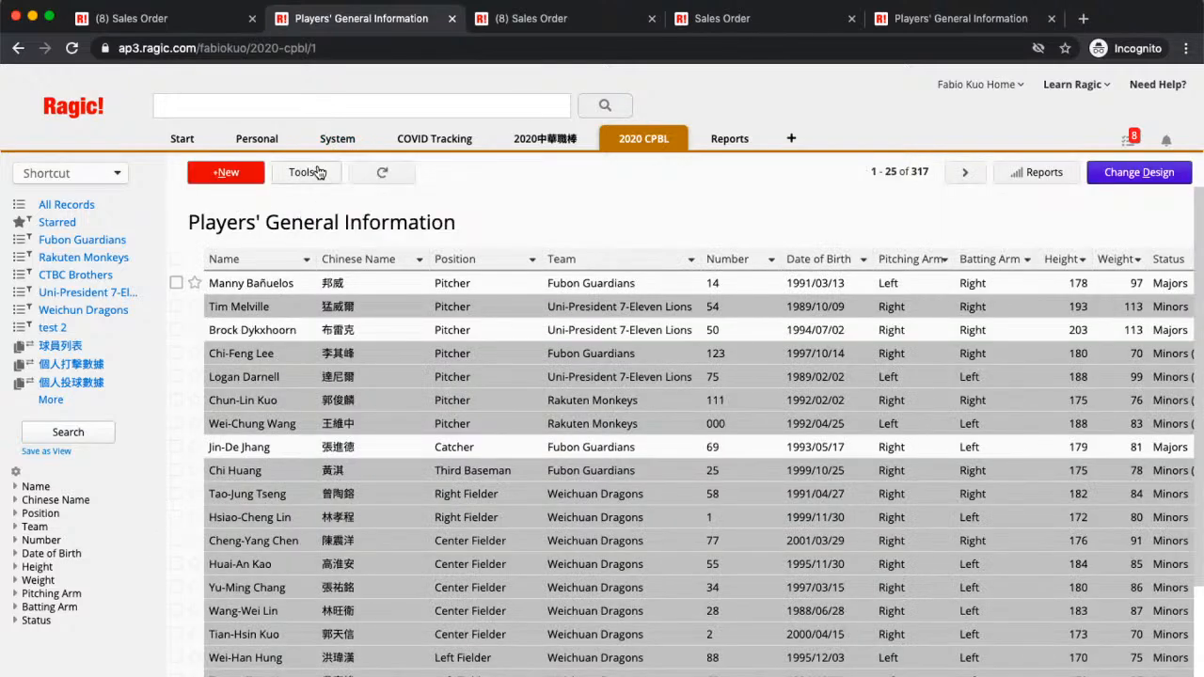
left_click(307, 172)
left_click(365, 448)
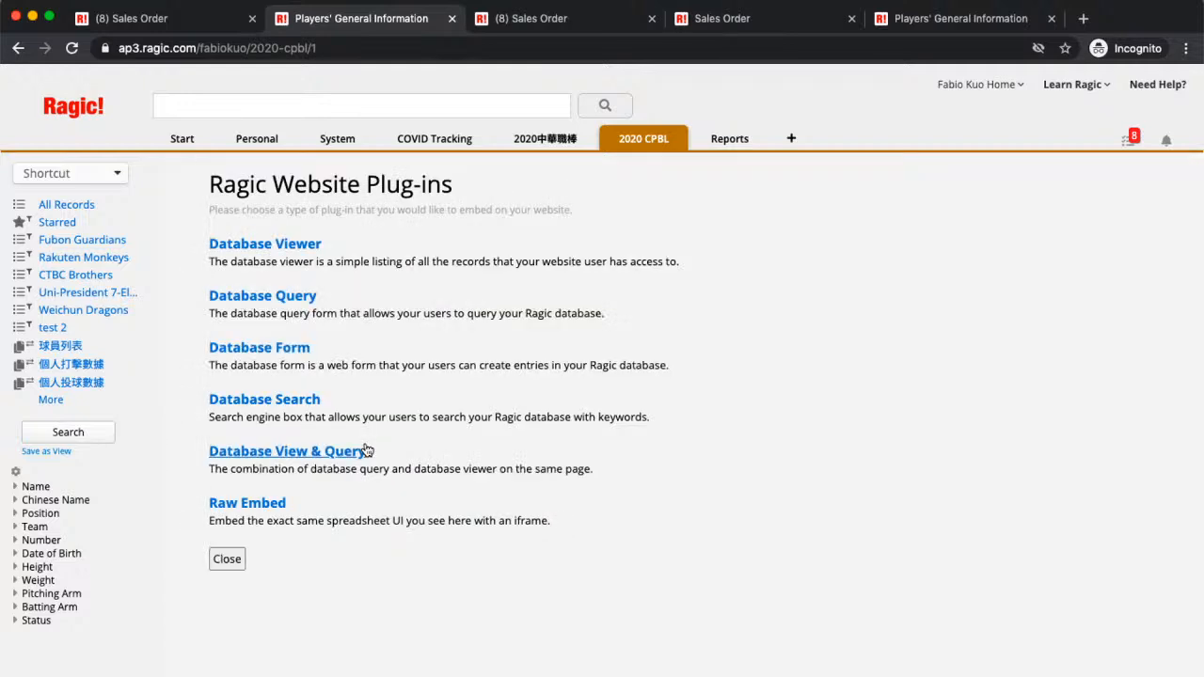
left_click(279, 295)
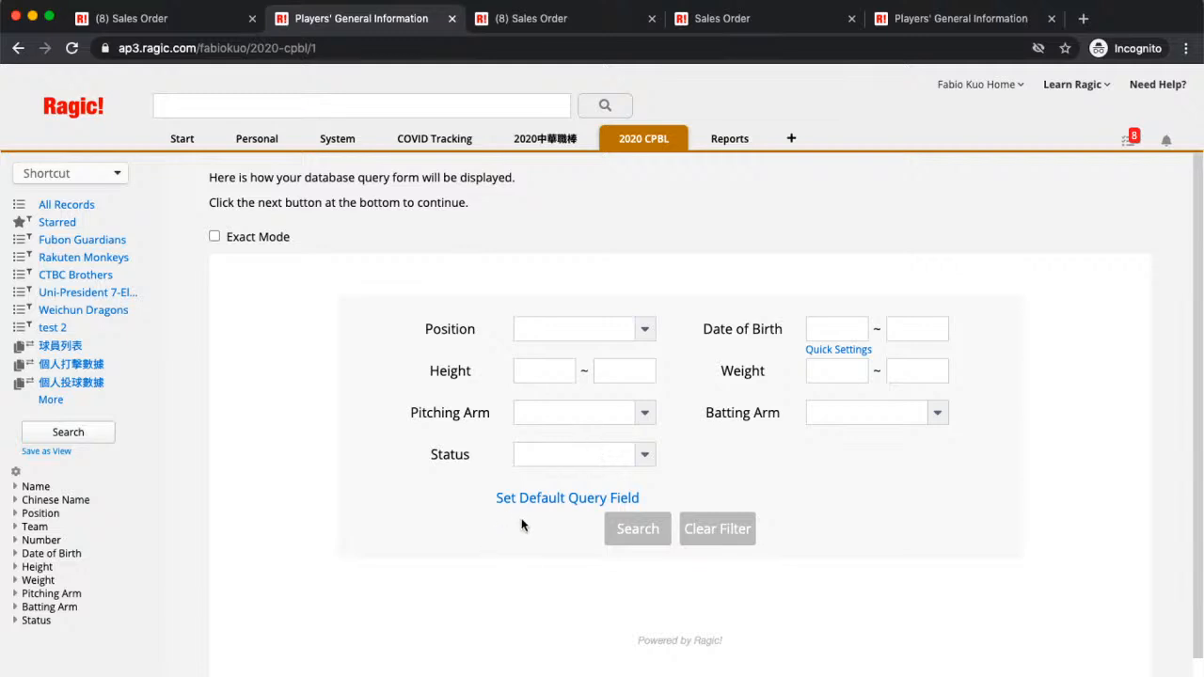
Step: Add Name to the query form's default fields
scroll(523, 519, "down", 1)
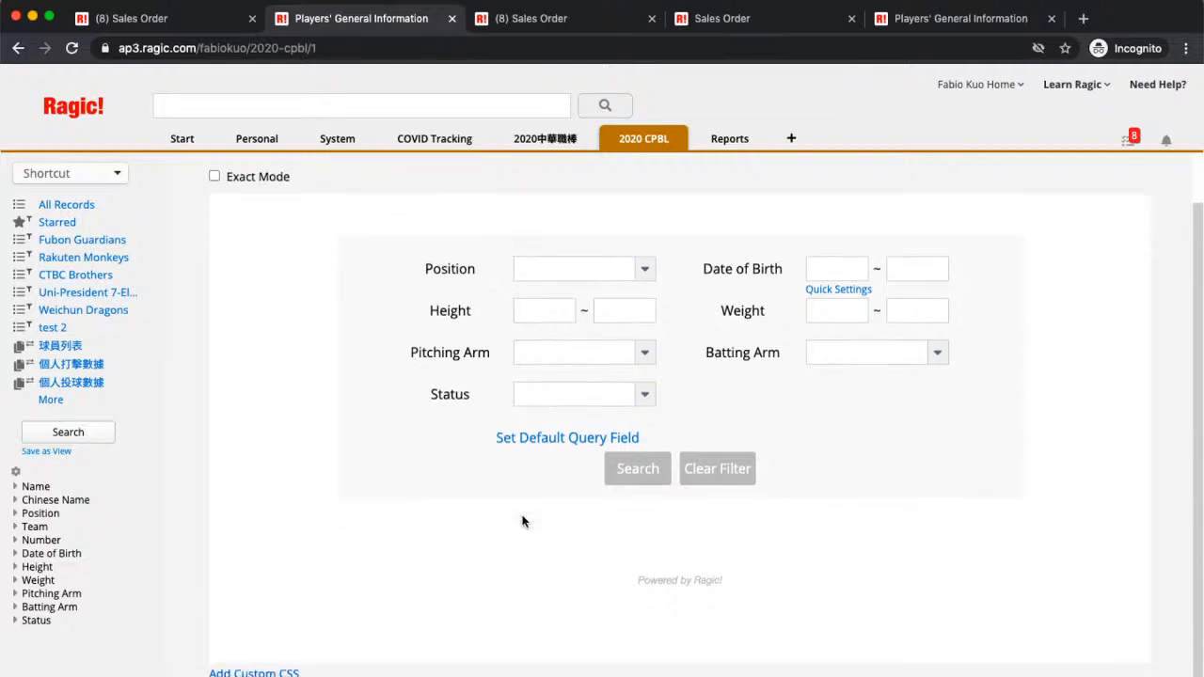
left_click(559, 454)
scroll(841, 569, "down", 1)
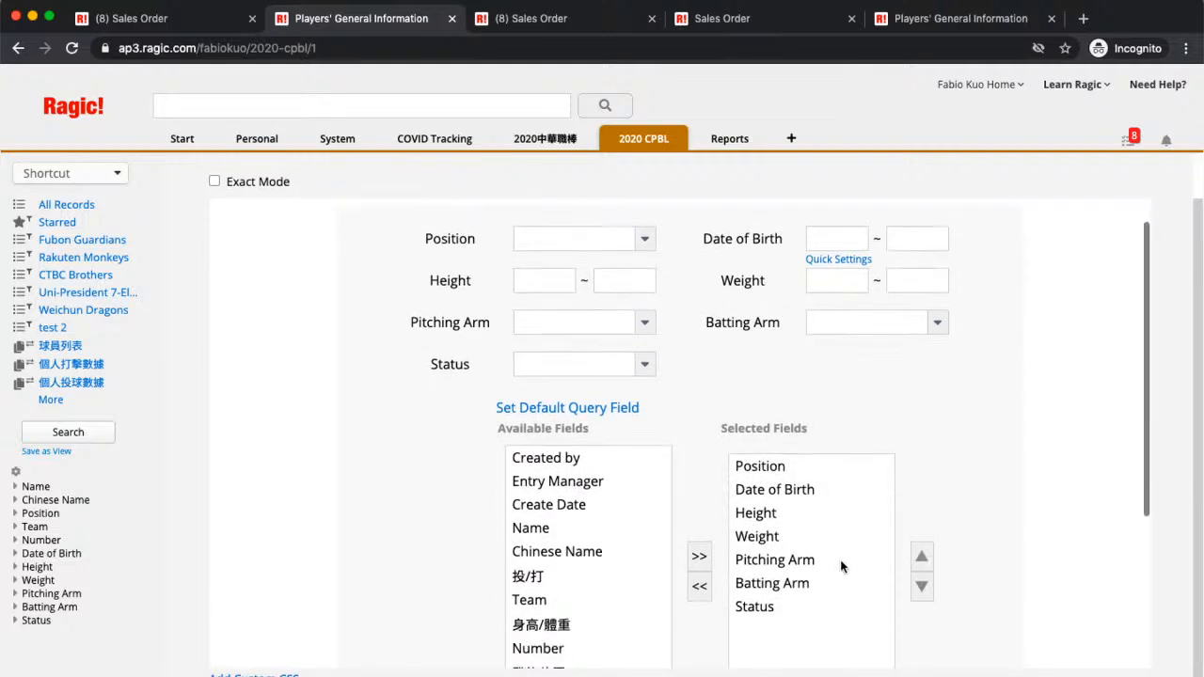
scroll(834, 546, "up", 1)
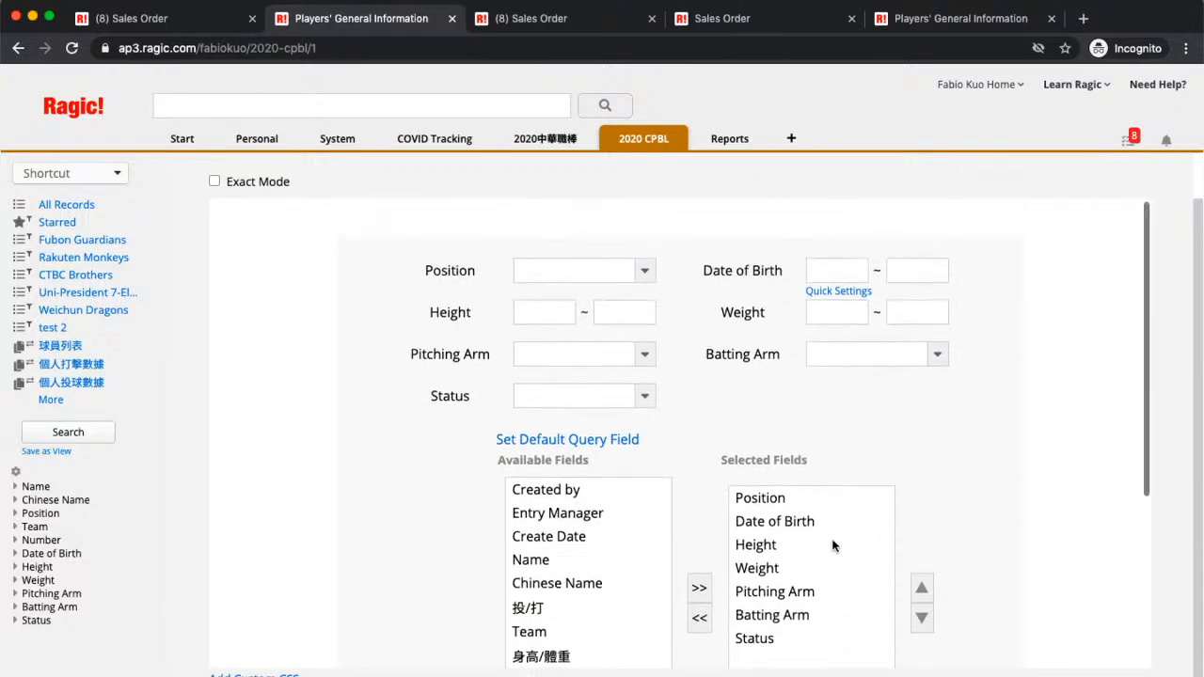
scroll(833, 545, "down", 1)
left_click(603, 508)
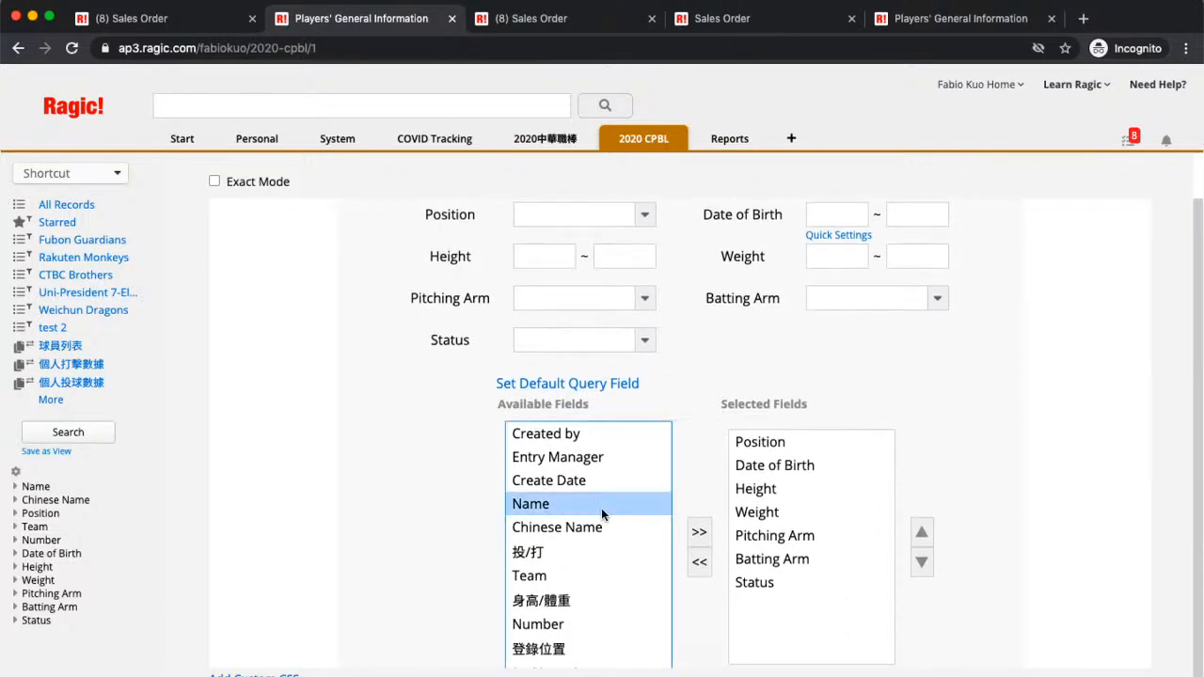
left_click(701, 533)
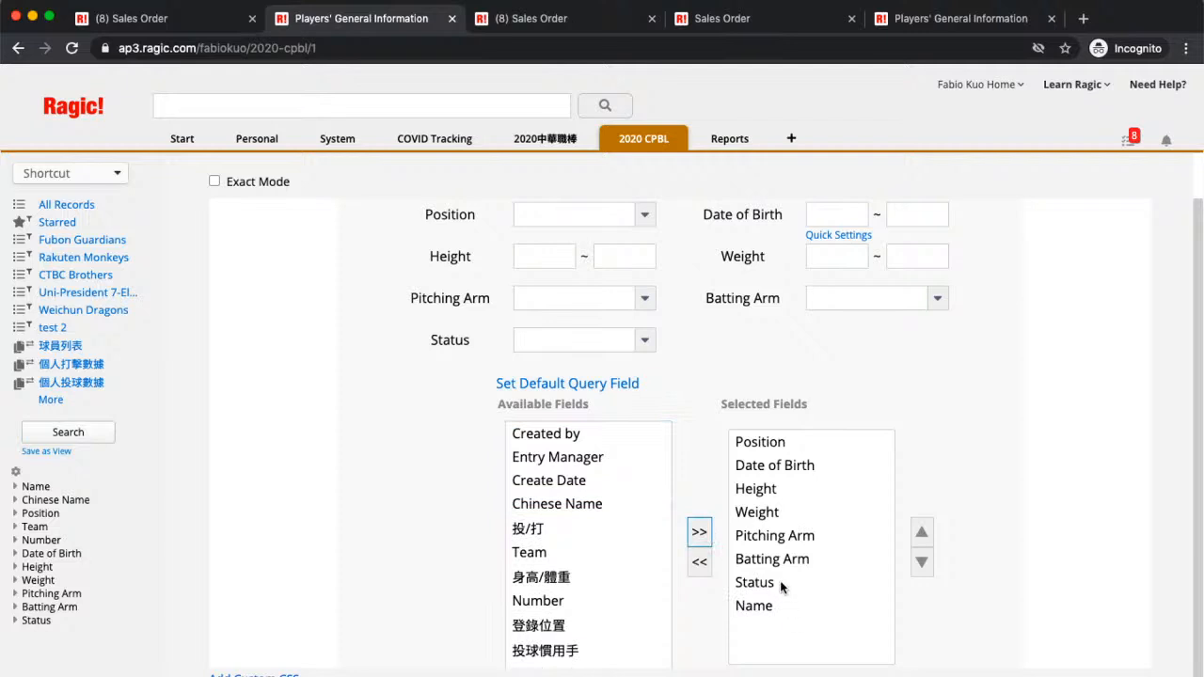
Step: Remove Date of Birth, Height, Weight, Pitching Arm, Batting Arm and Status, placing Name above Position
left_click(788, 465)
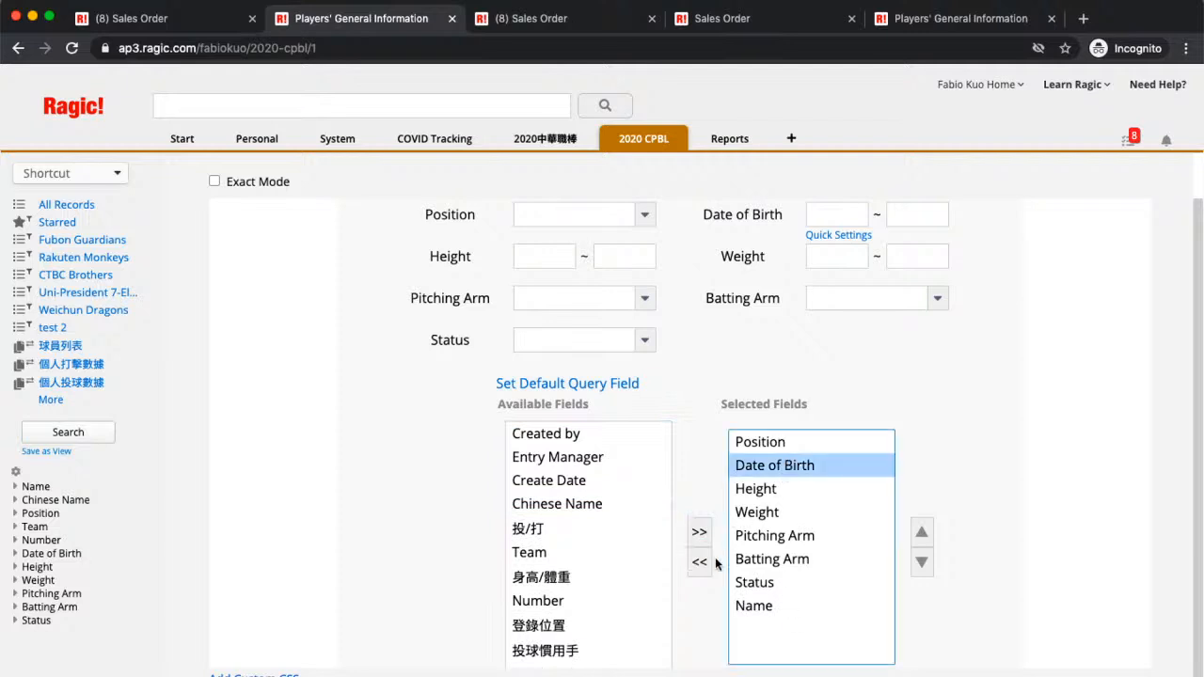
left_click(700, 562)
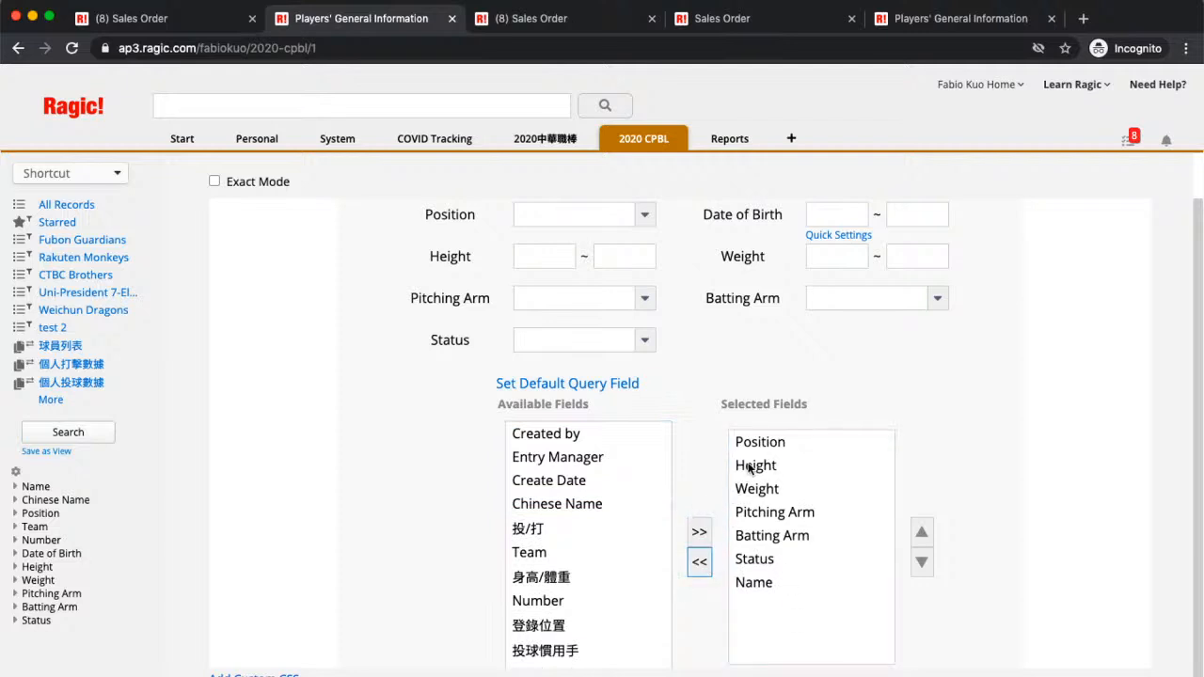
left_click(701, 563)
left_click(760, 467)
left_click(701, 562)
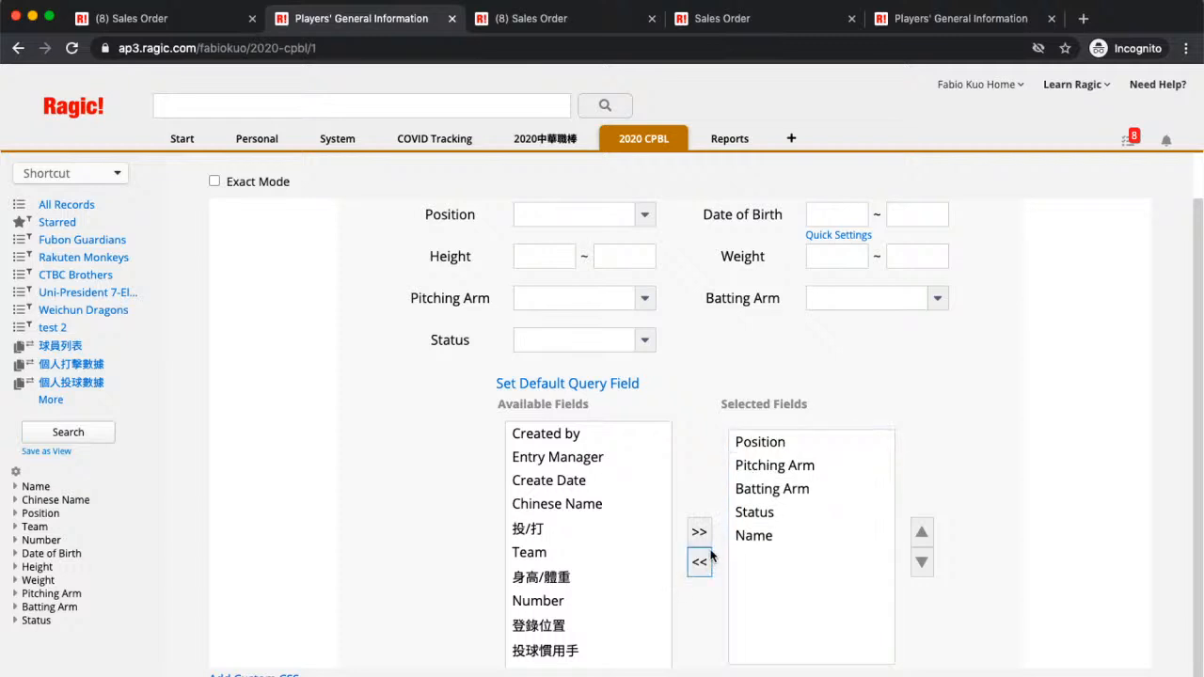
left_click(777, 464)
left_click(701, 564)
left_click(795, 468)
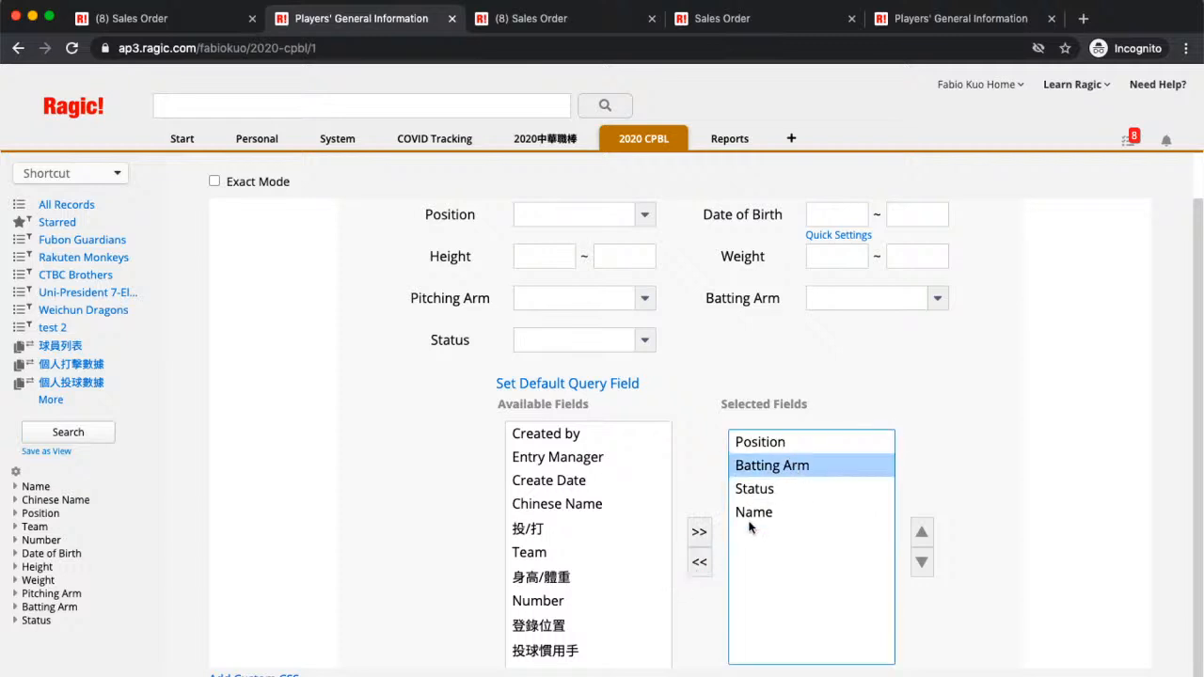
left_click(701, 565)
left_click(779, 467)
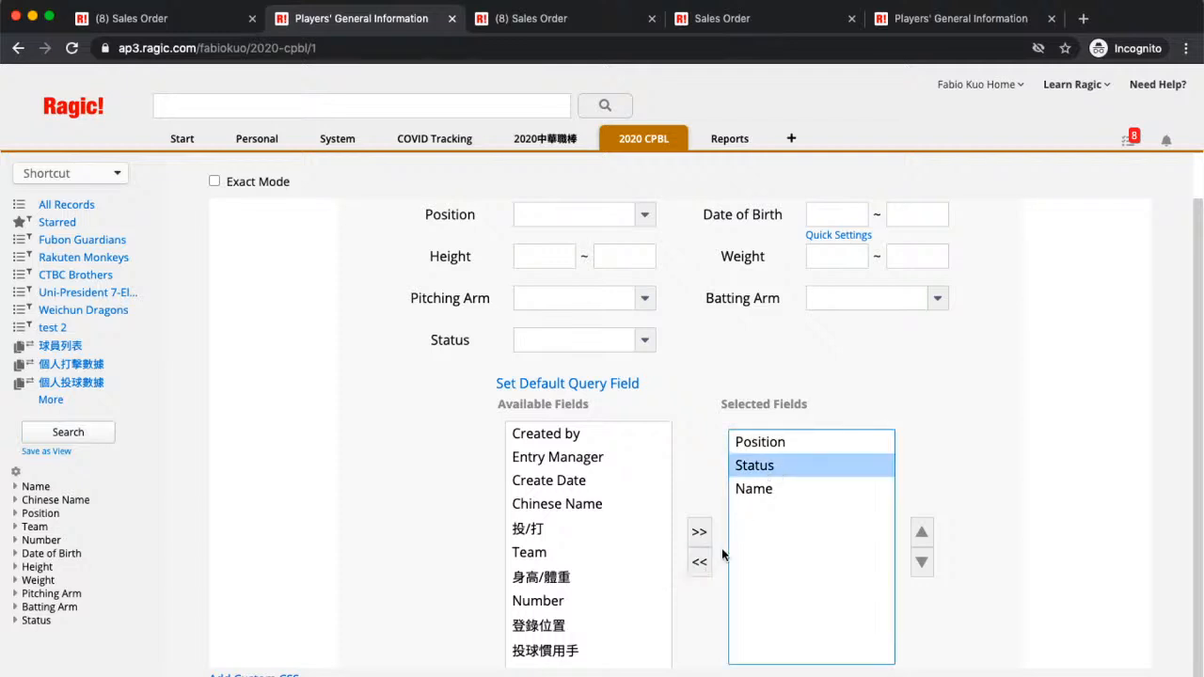
left_click(700, 563)
left_click(796, 468)
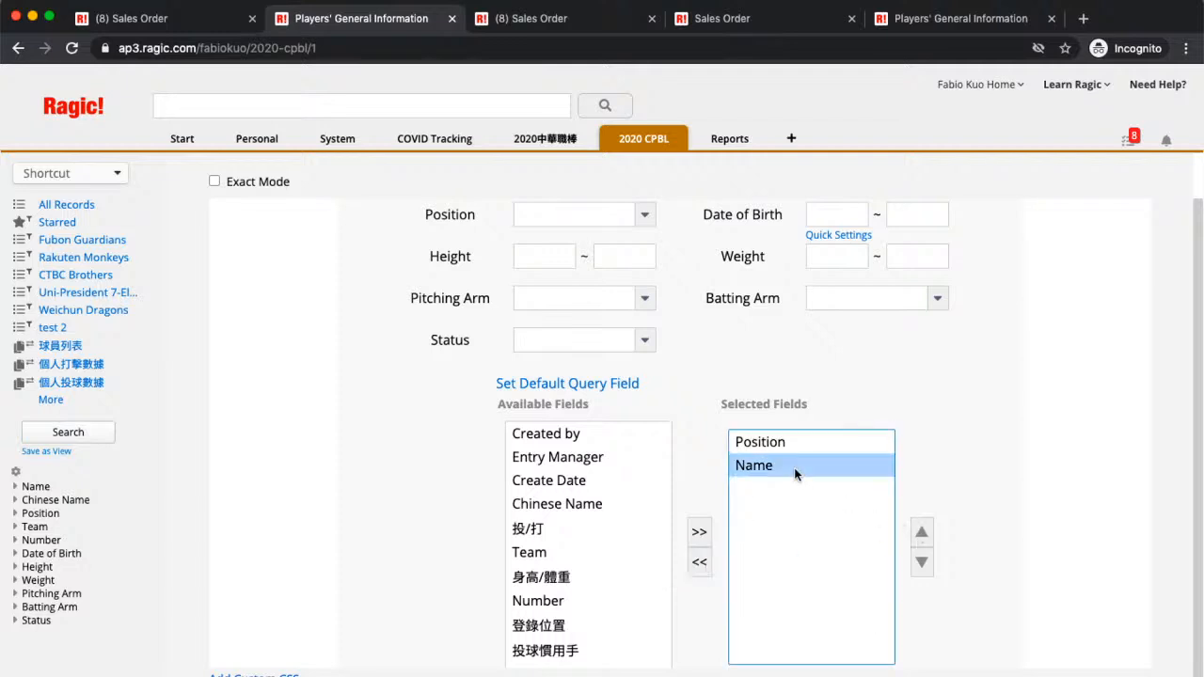
left_click(921, 530)
scroll(1007, 422, "down", 3)
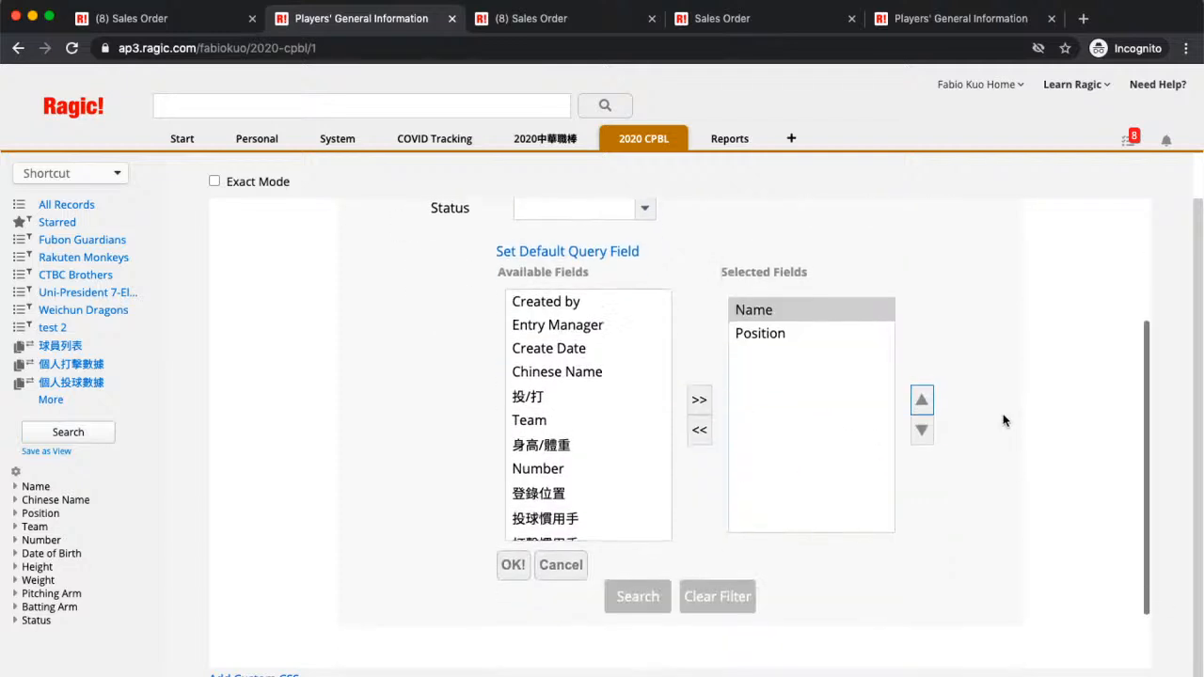
left_click(523, 576)
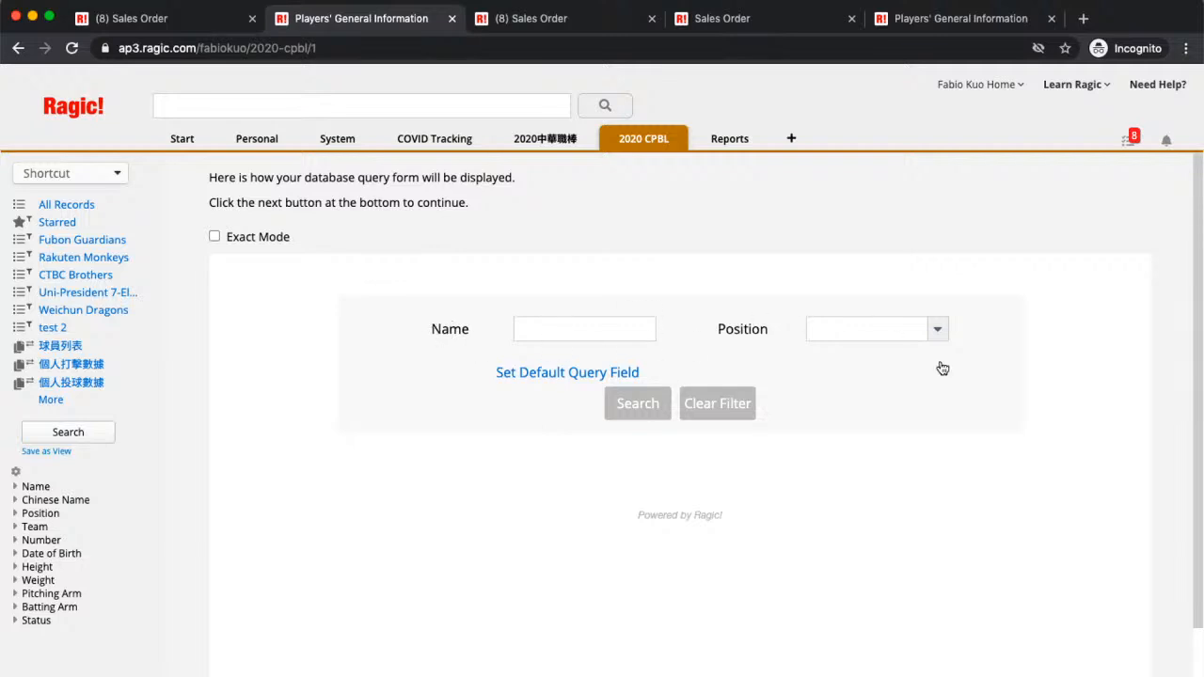
Step: Proceed to the query plug-in's embed code and form URL
scroll(822, 405, "down", 3)
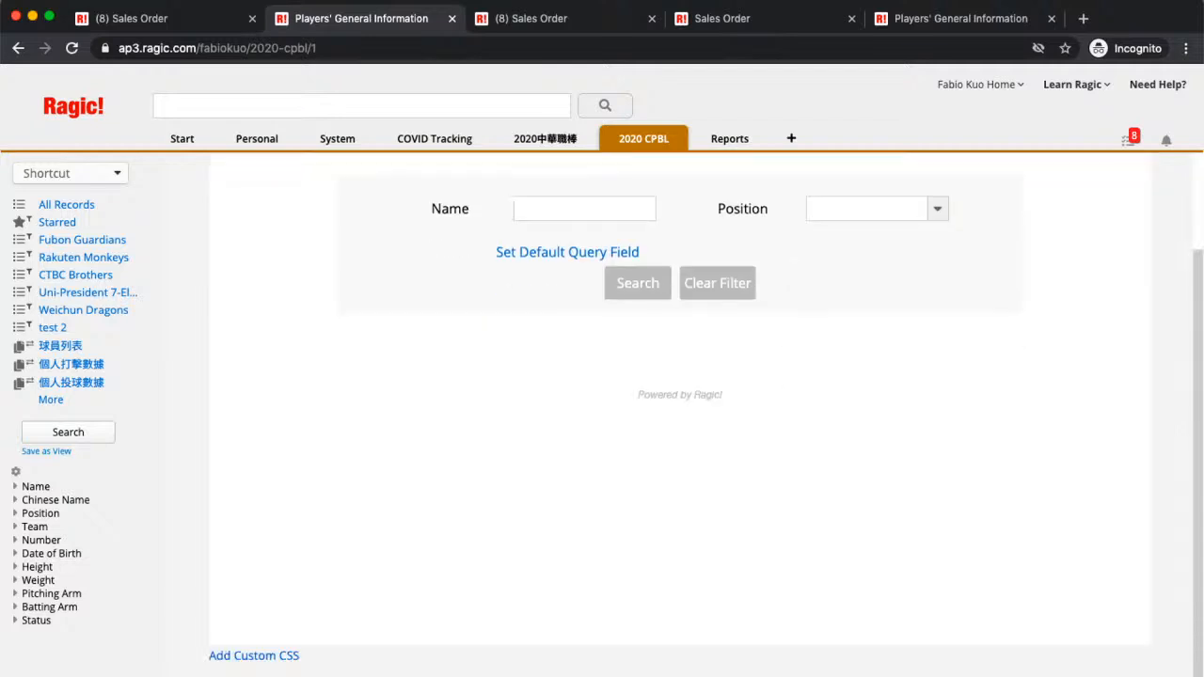
scroll(602, 356, "up", 1)
scroll(602, 356, "down", 1)
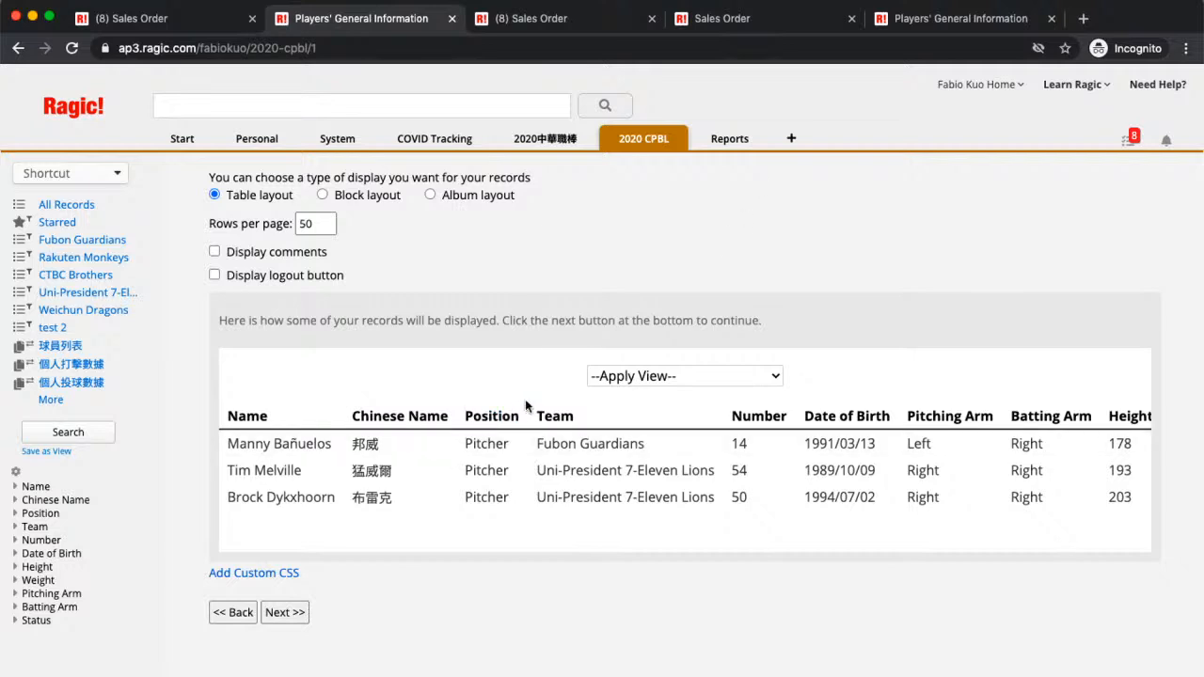
left_click(283, 613)
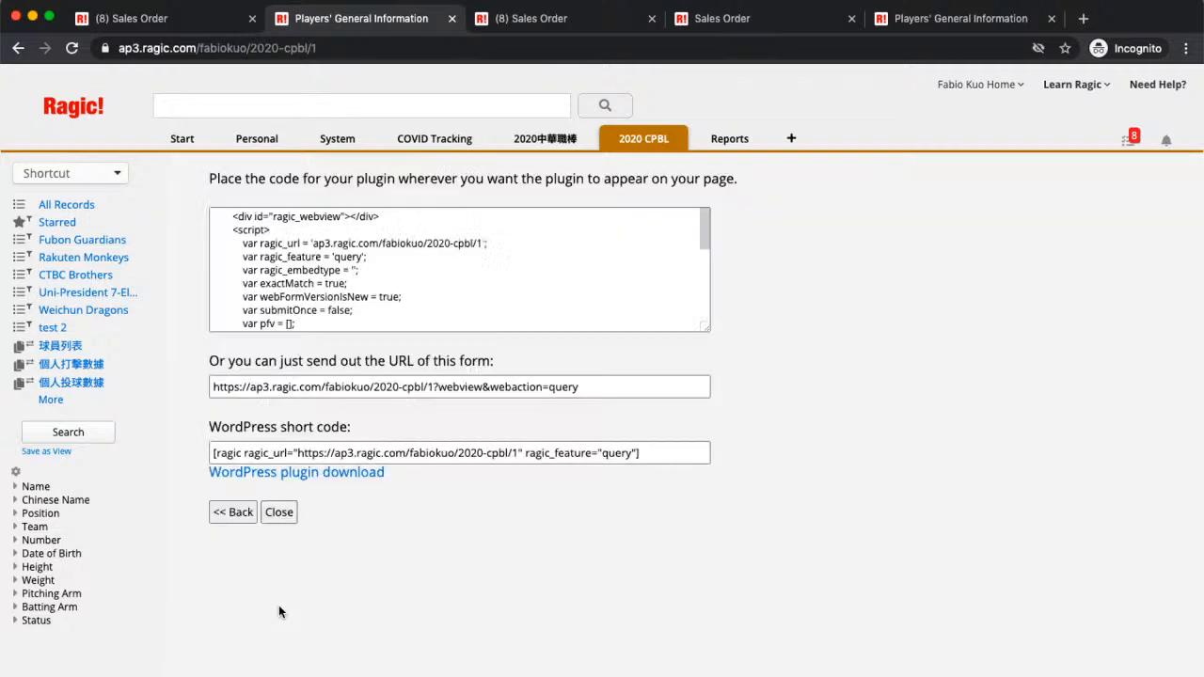
Step: Load the query form URL in a new tab and search for Position Pitcher
left_click(644, 391)
key("ctrl+c")
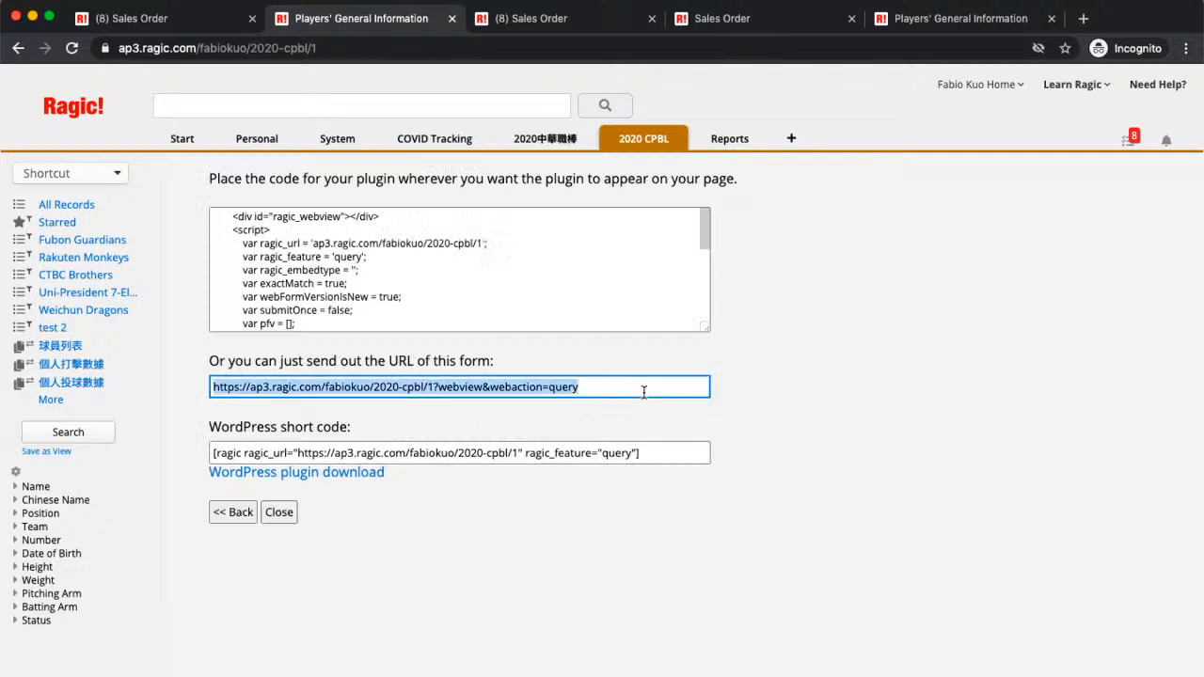
key("ctrl+t")
key("ctrl+v")
key("Return")
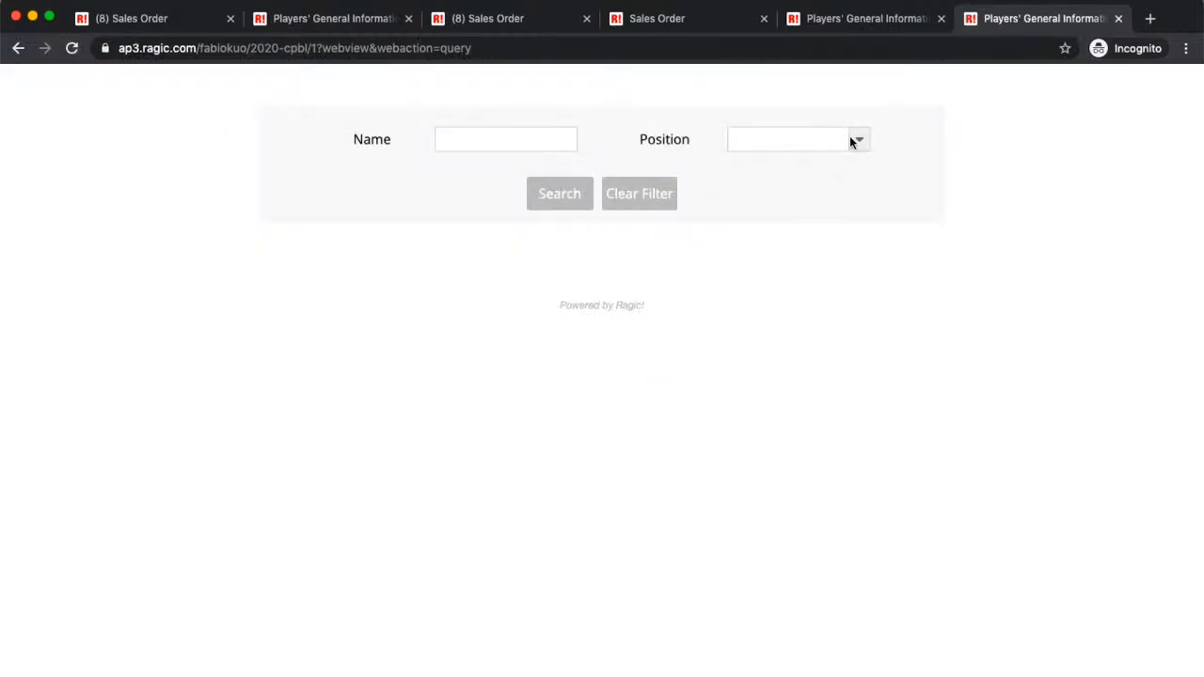
left_click(854, 139)
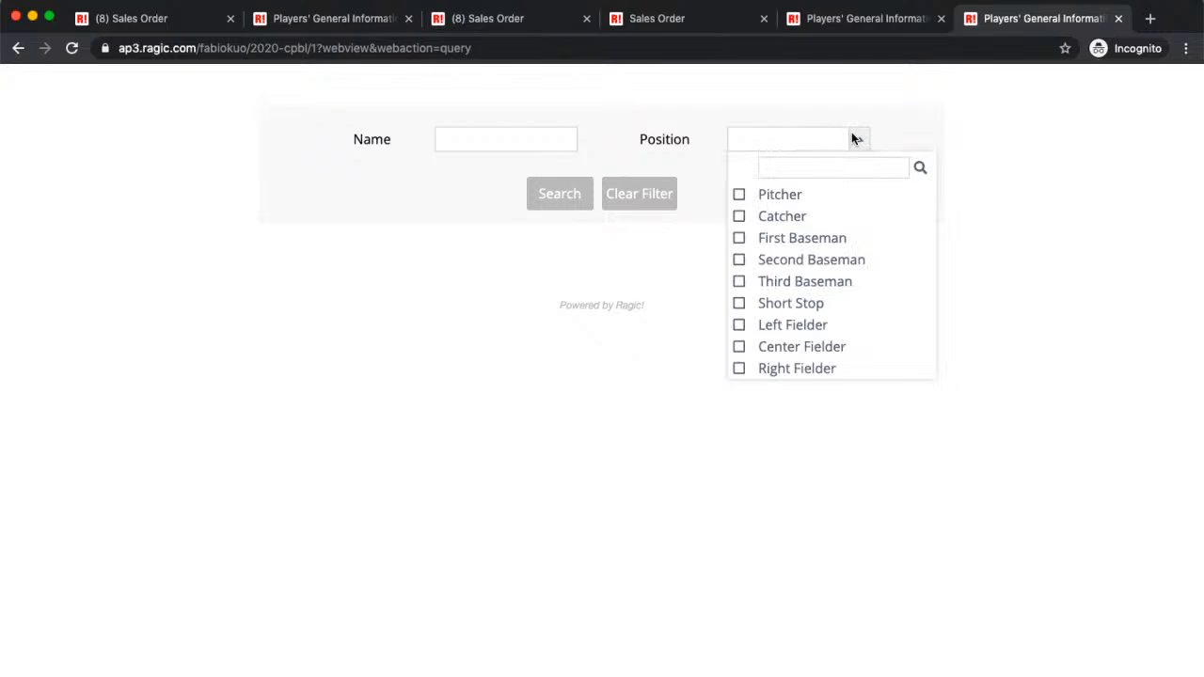
left_click(740, 195)
left_click(559, 195)
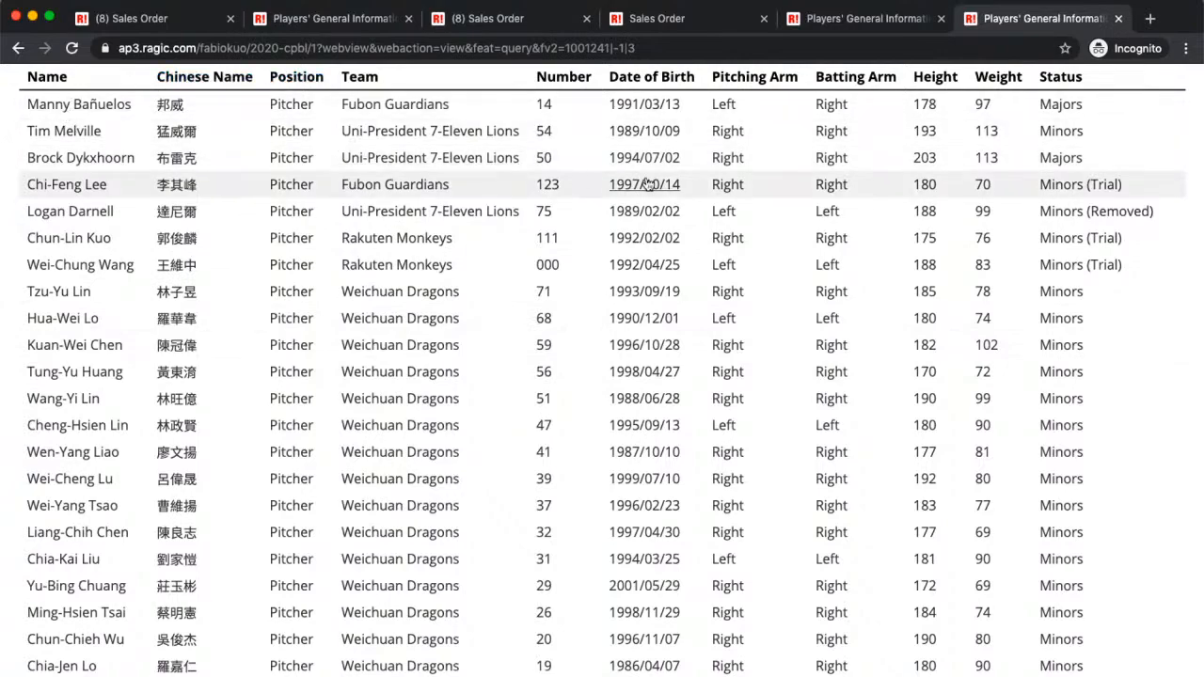
scroll(832, 244, "down", 5)
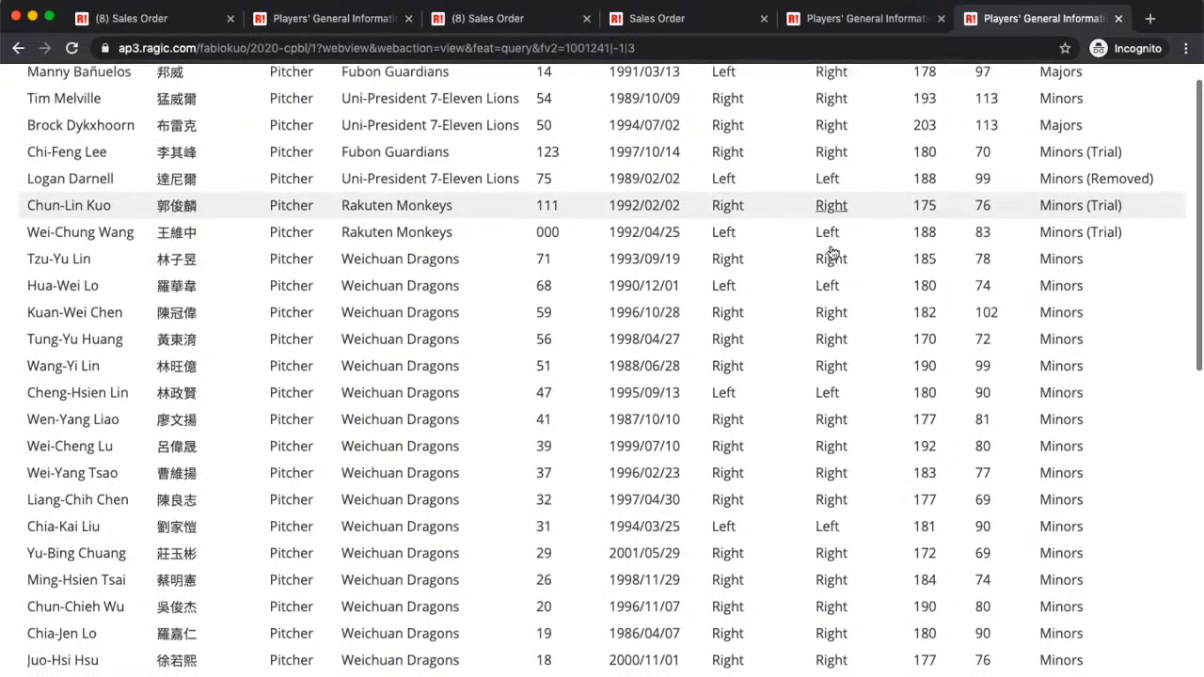
scroll(833, 253, "up", 5)
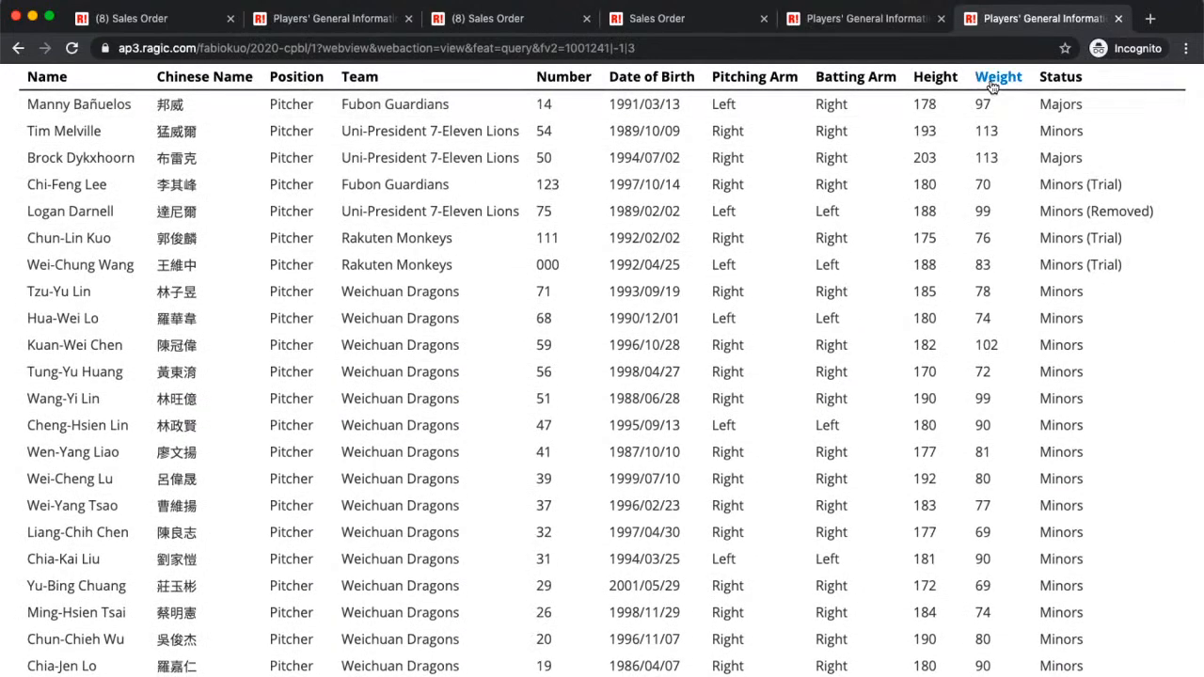
Step: Sort the pitcher results by Name, then by Team descending, and return to the embed code tab
left_click(52, 84)
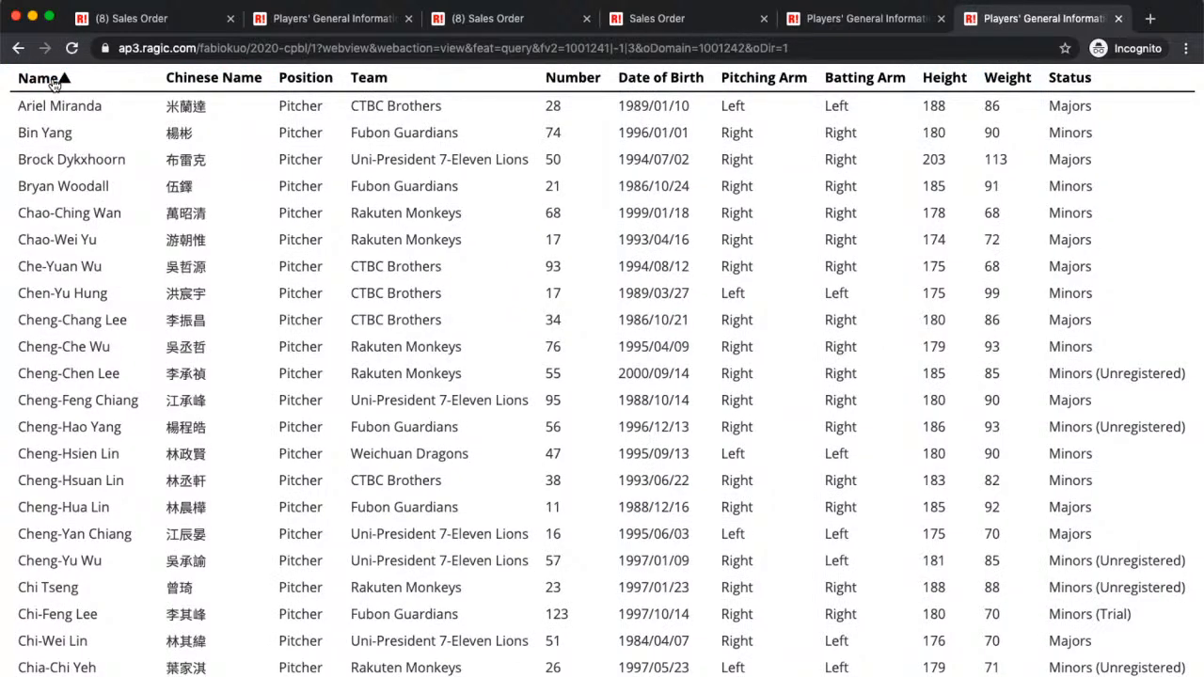
left_click(362, 83)
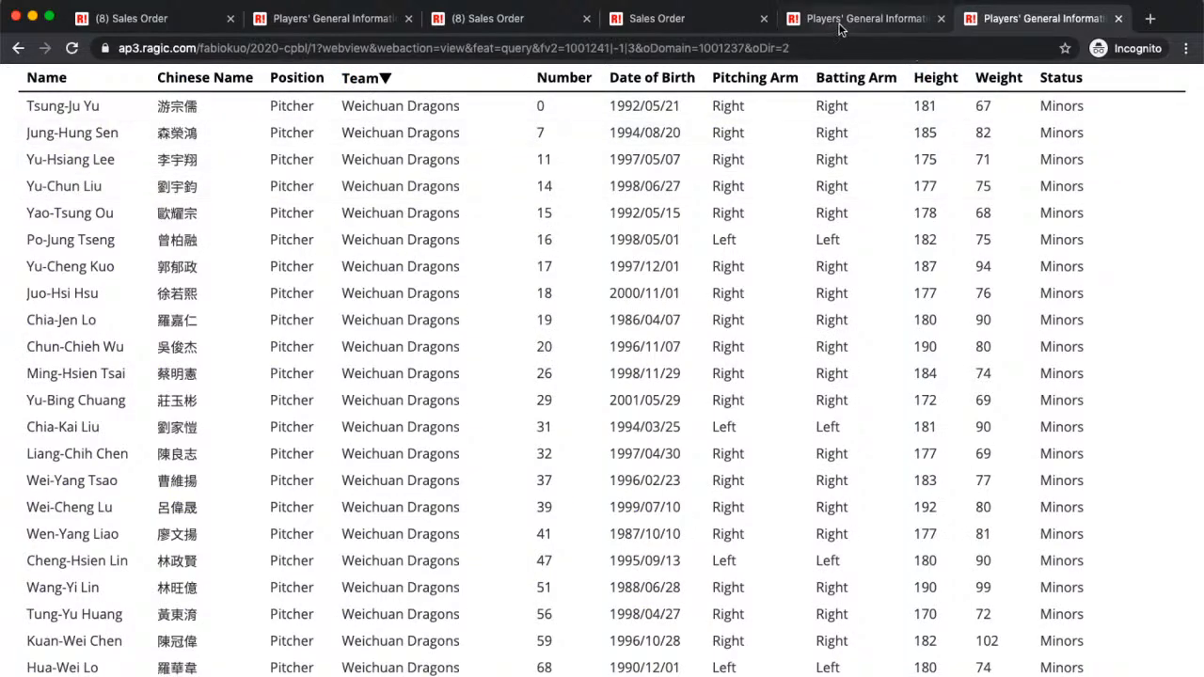
left_click(301, 27)
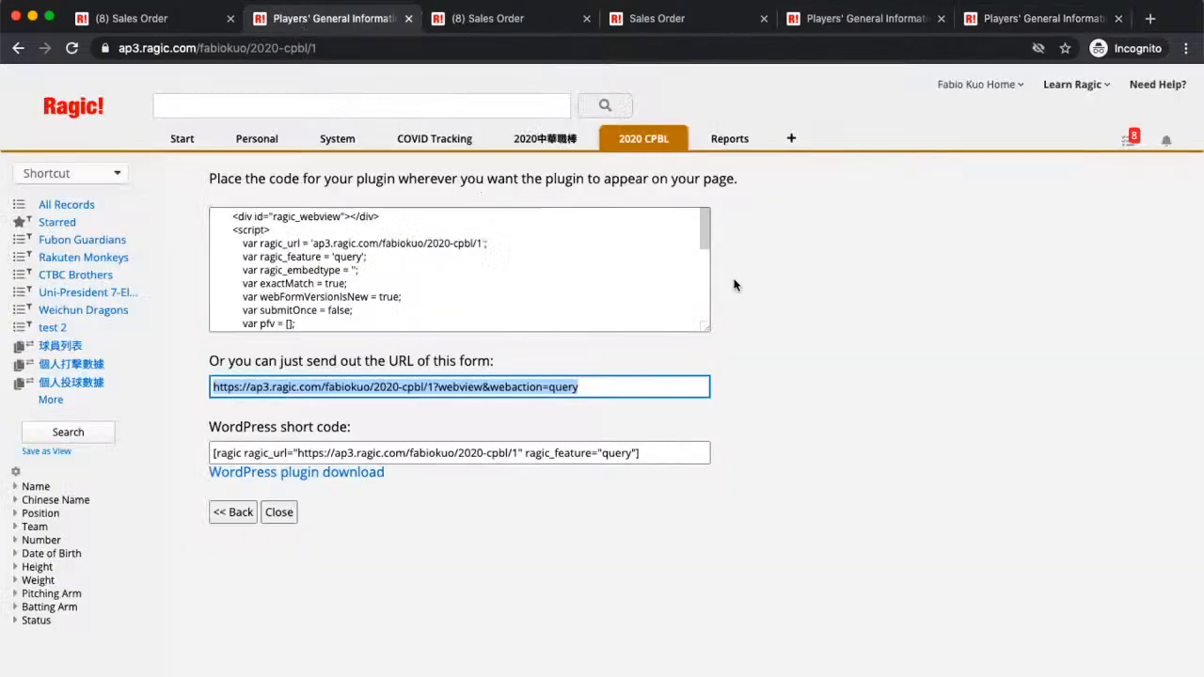
Step: Start embedding the player sheet as a Database View & Query plug-in
left_click(279, 512)
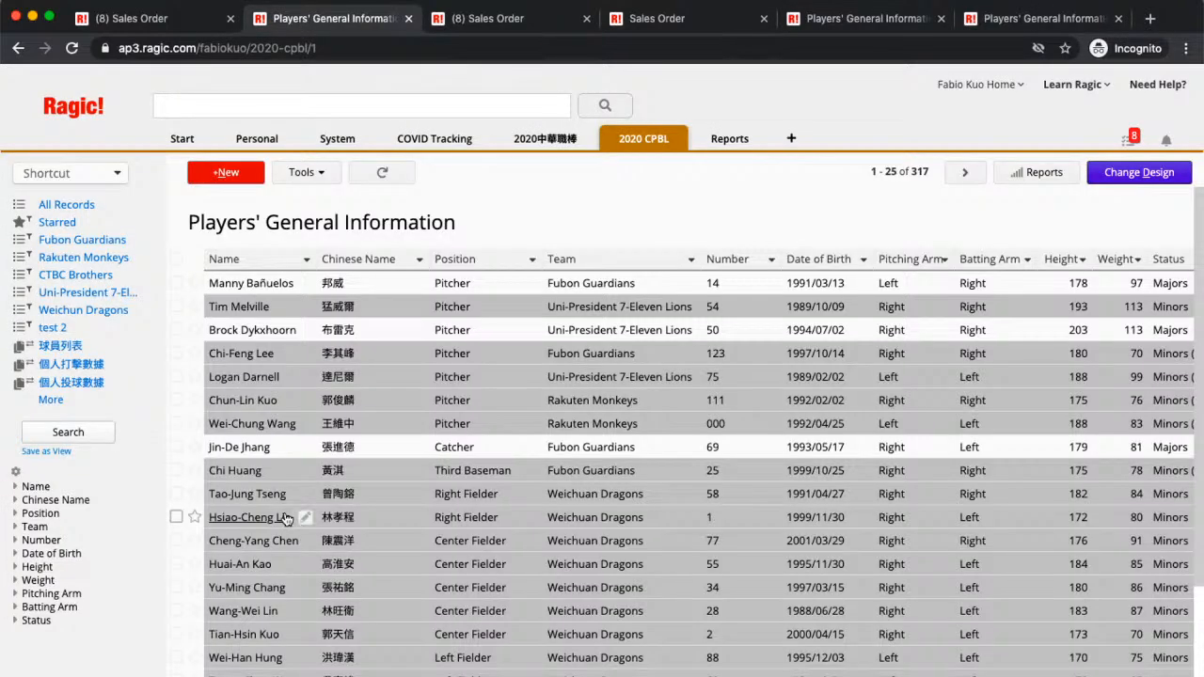
left_click(307, 181)
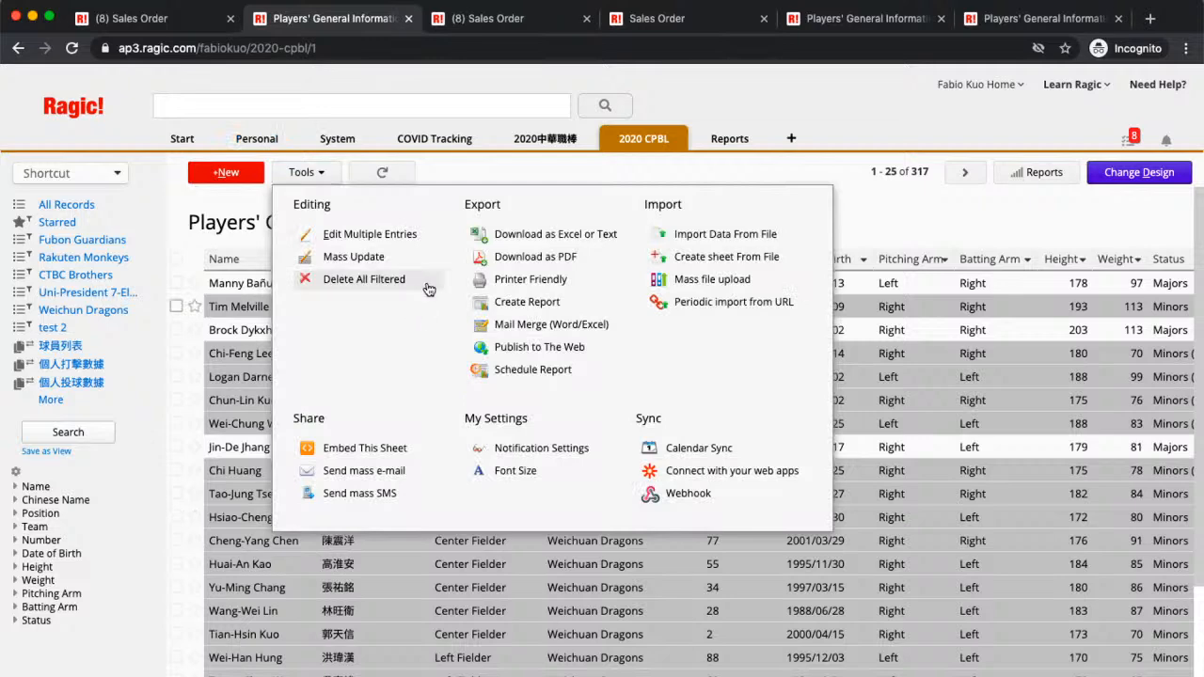
left_click(377, 454)
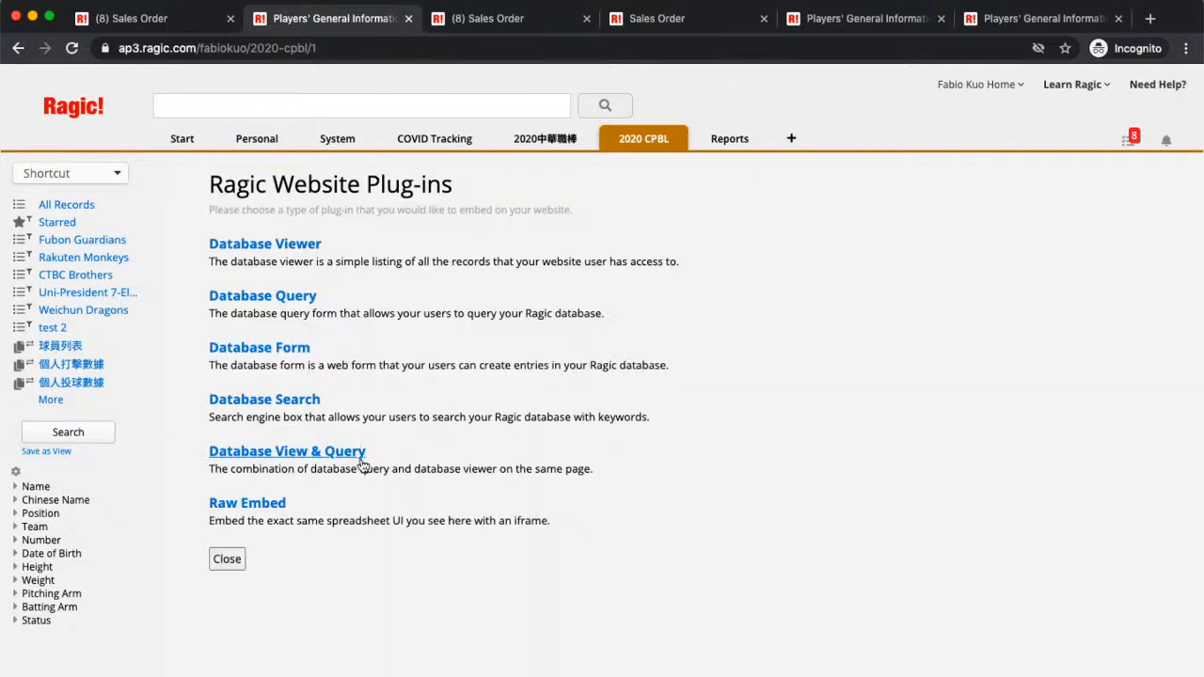
left_click(360, 457)
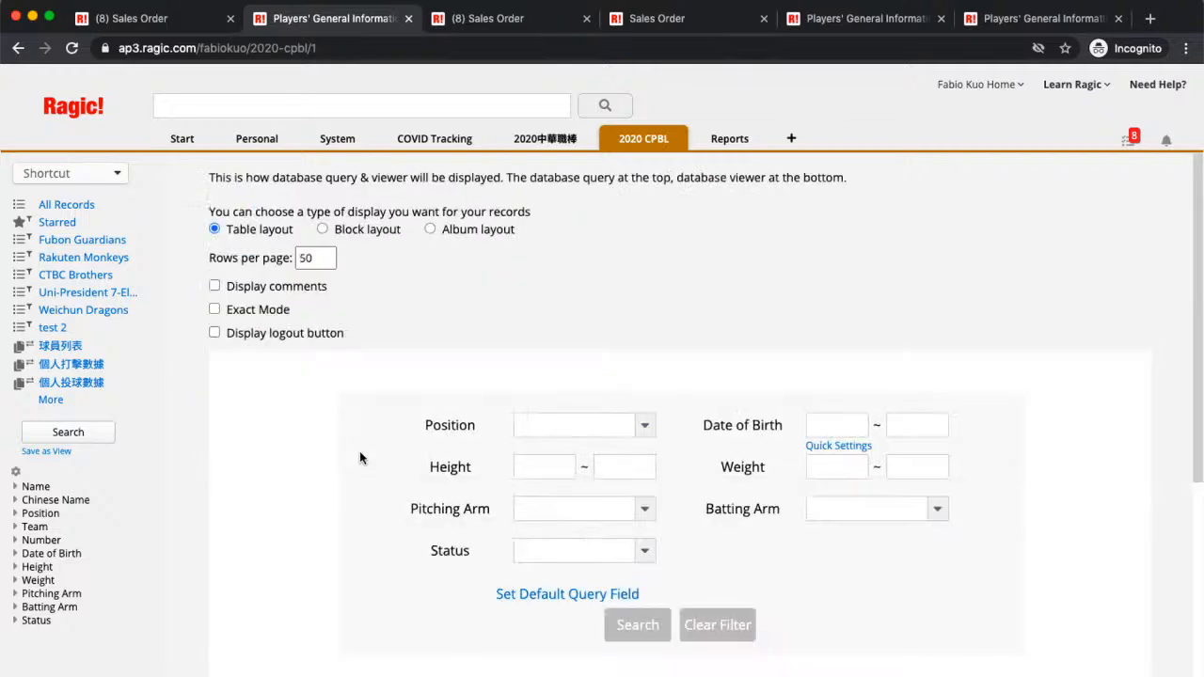
scroll(581, 309, "down", 1)
scroll(582, 308, "down", 3)
scroll(581, 309, "up", 4)
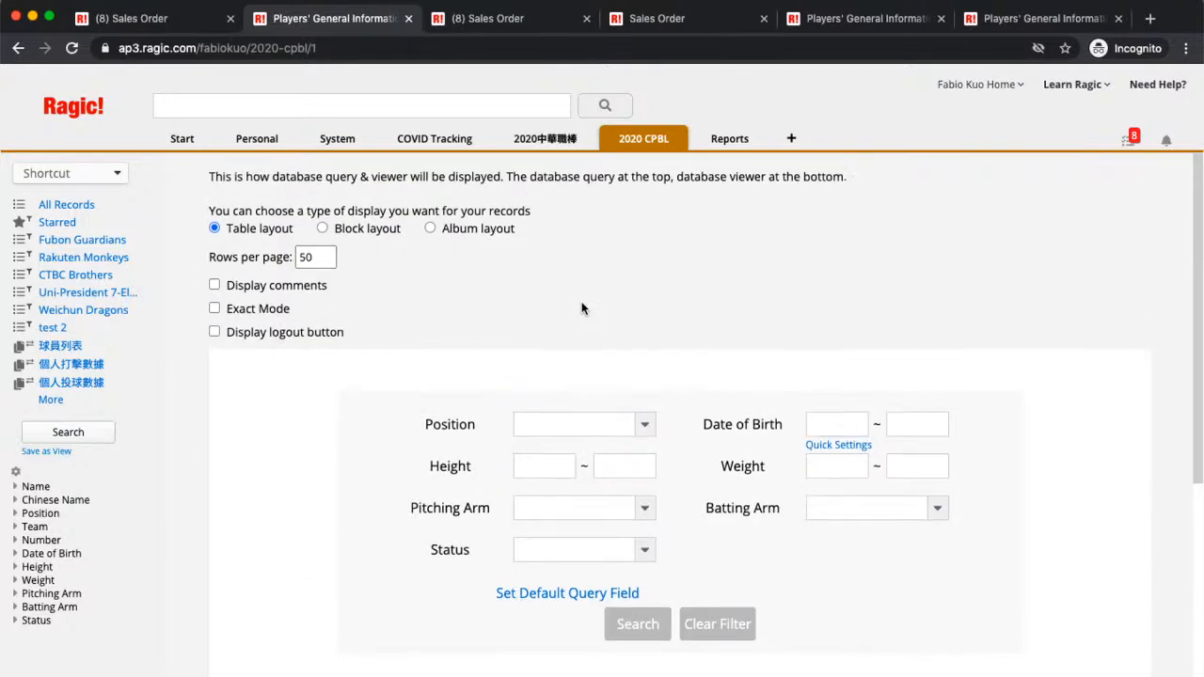
scroll(581, 309, "down", 4)
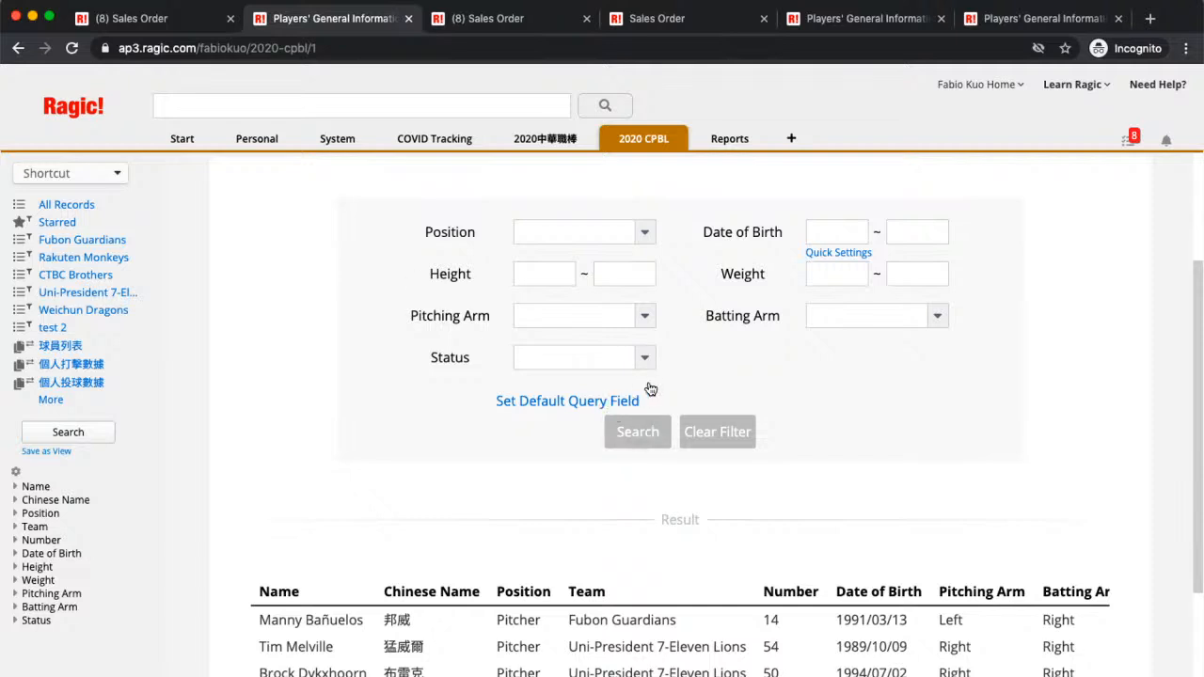
Step: Remove Batting Arm, Pitching Arm, Weight and Height from the default query fields
left_click(578, 402)
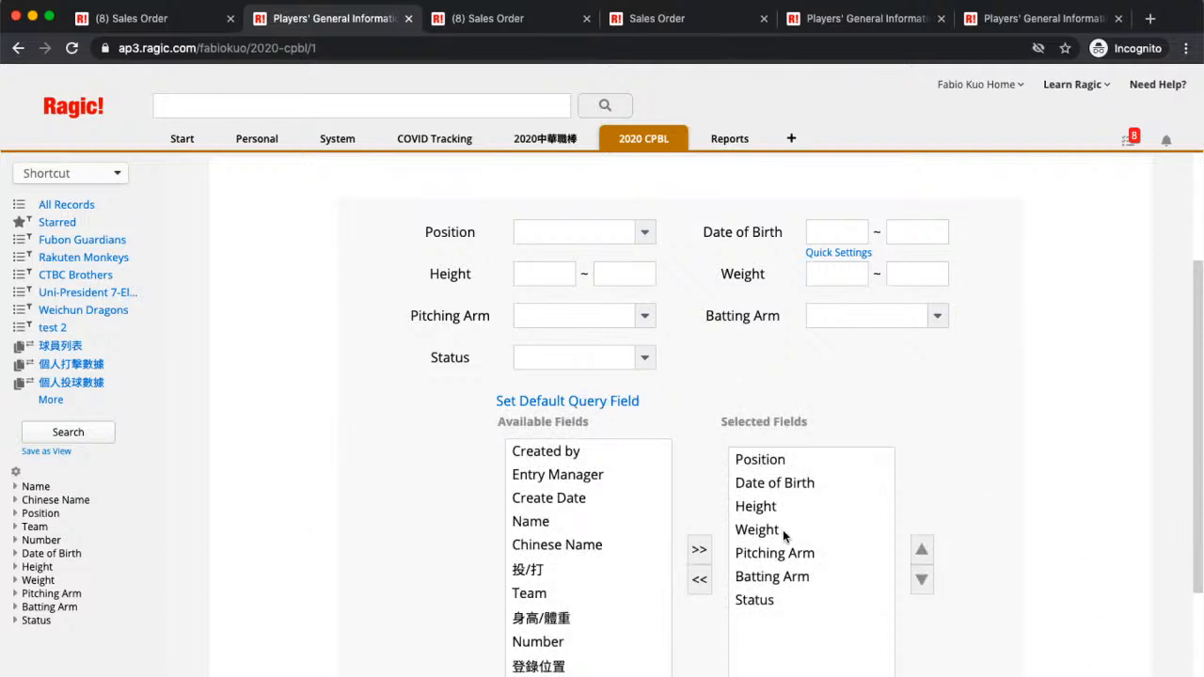
left_click(763, 584)
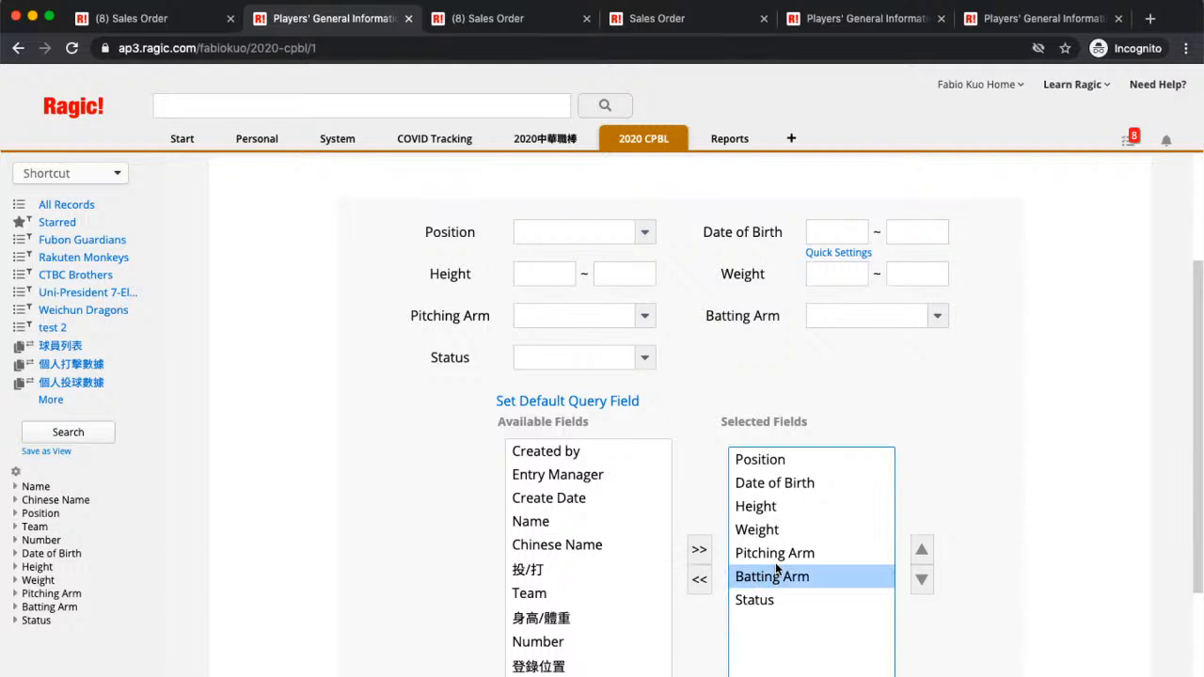
left_click(779, 557, "shift")
left_click(787, 529, "shift")
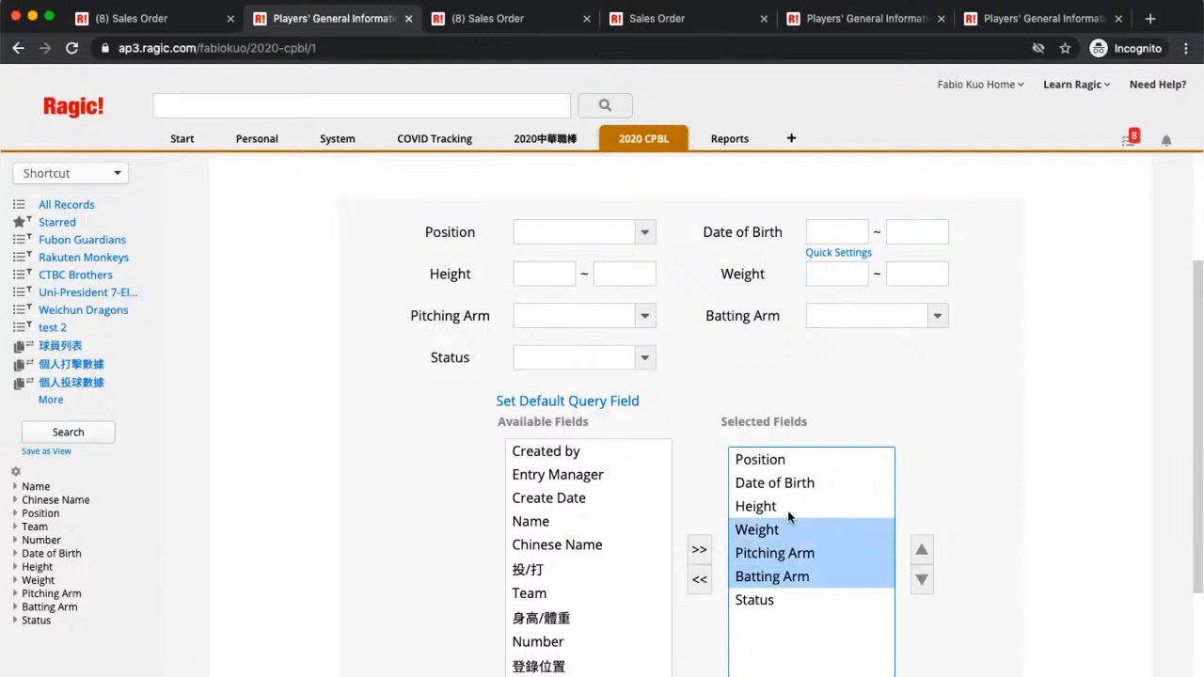
left_click(789, 513, "shift")
left_click(698, 581)
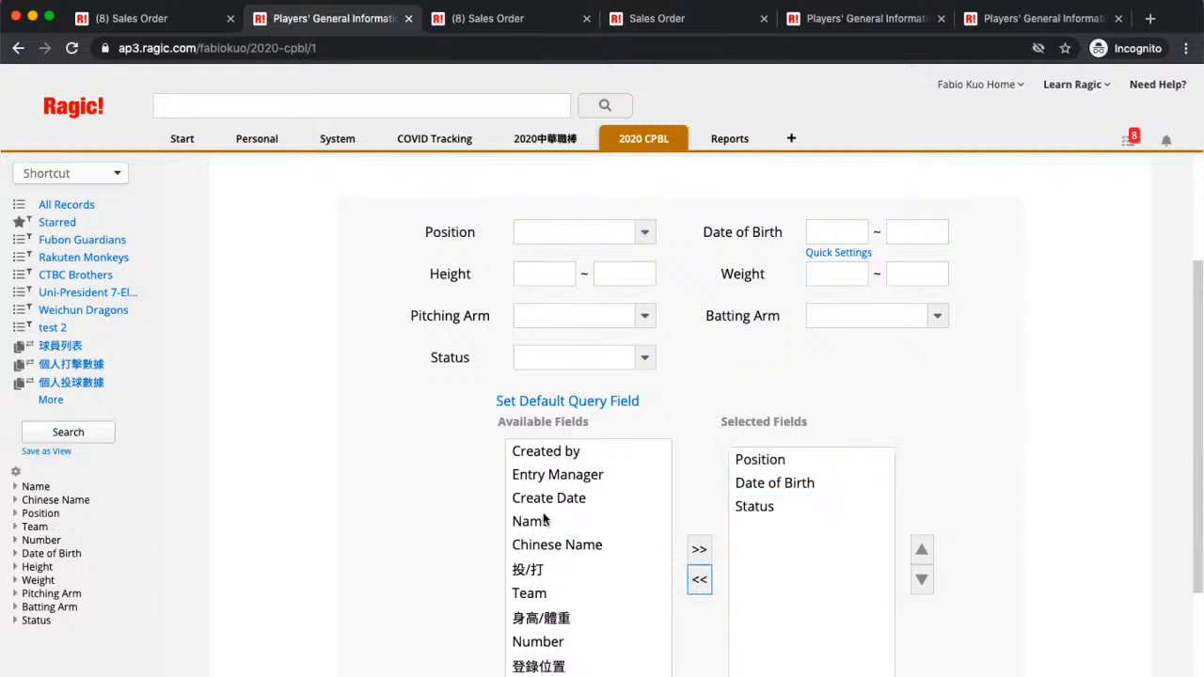
Step: Add Name to the query fields, move it to the top, and apply
left_click(545, 520)
left_click(701, 551)
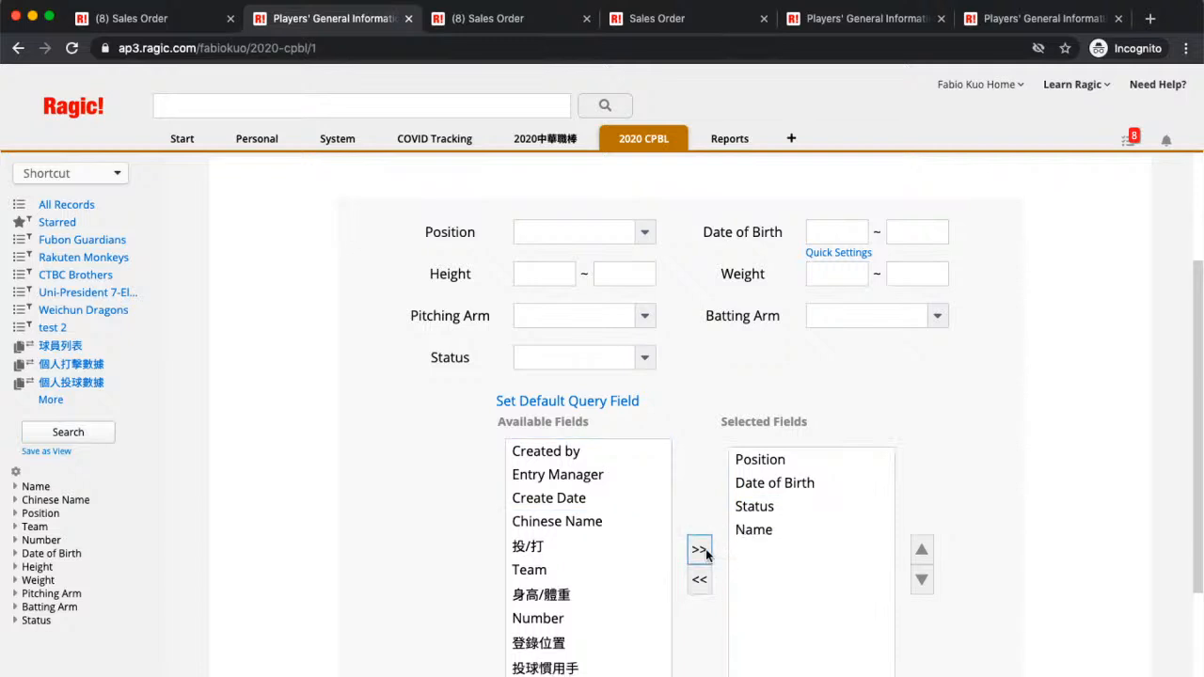
left_click(805, 532)
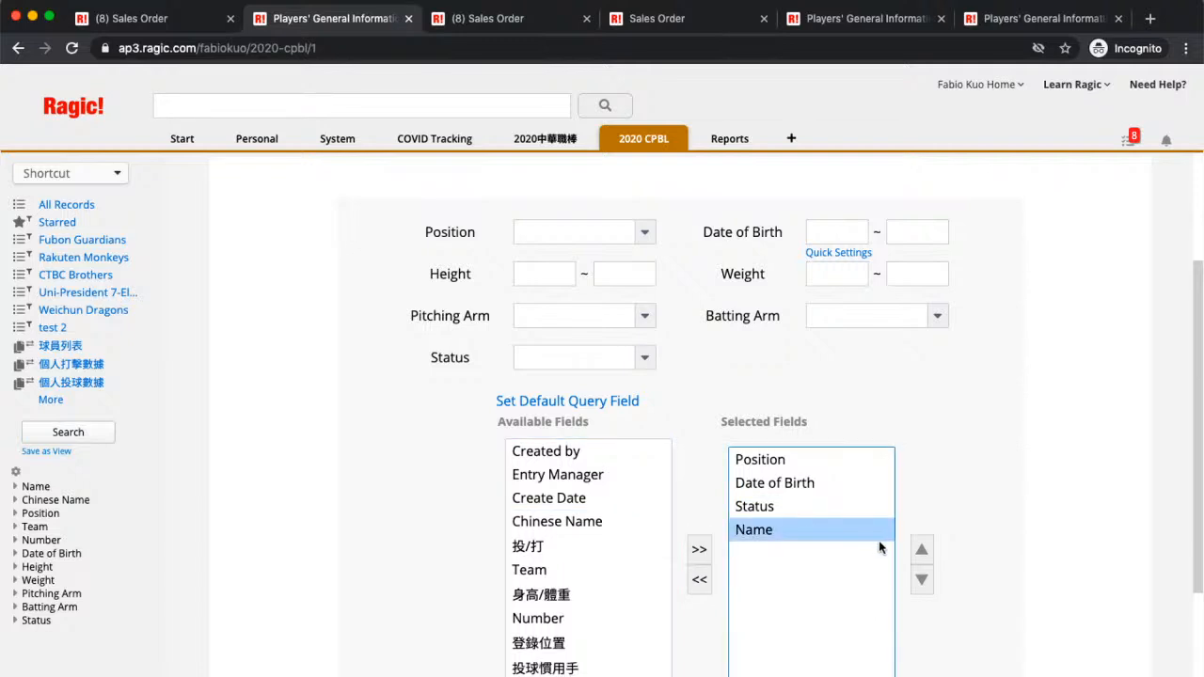
left_click(922, 549)
left_click(922, 550)
left_click(922, 549)
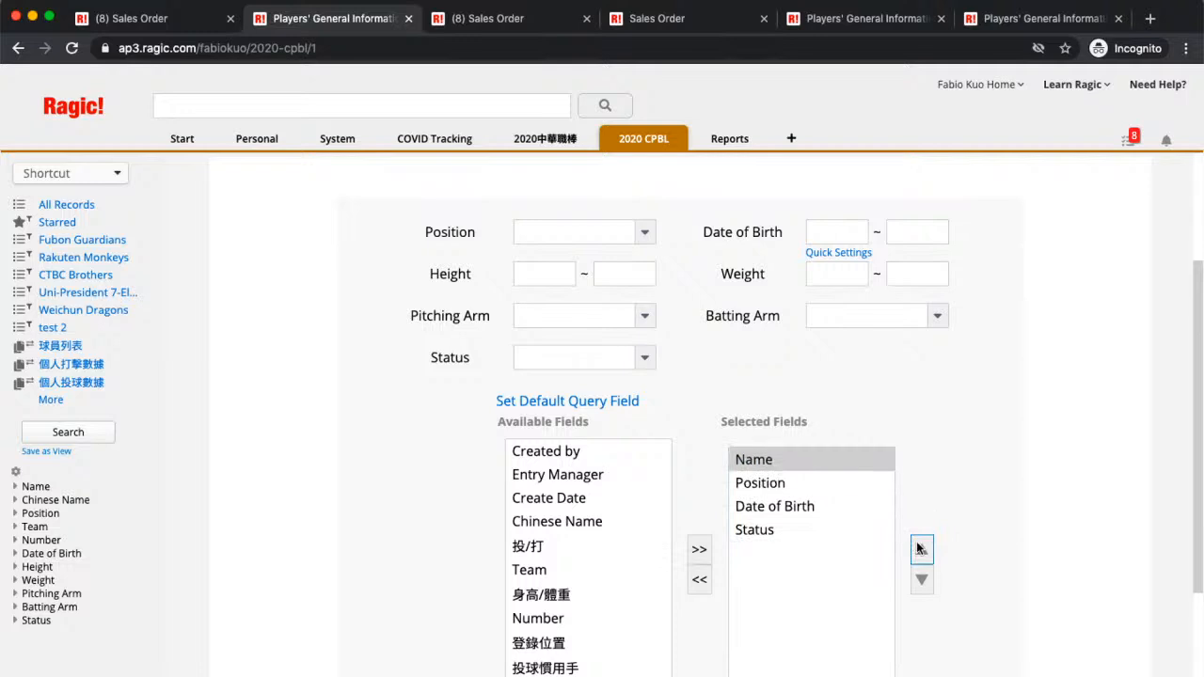
scroll(561, 594, "up", 1)
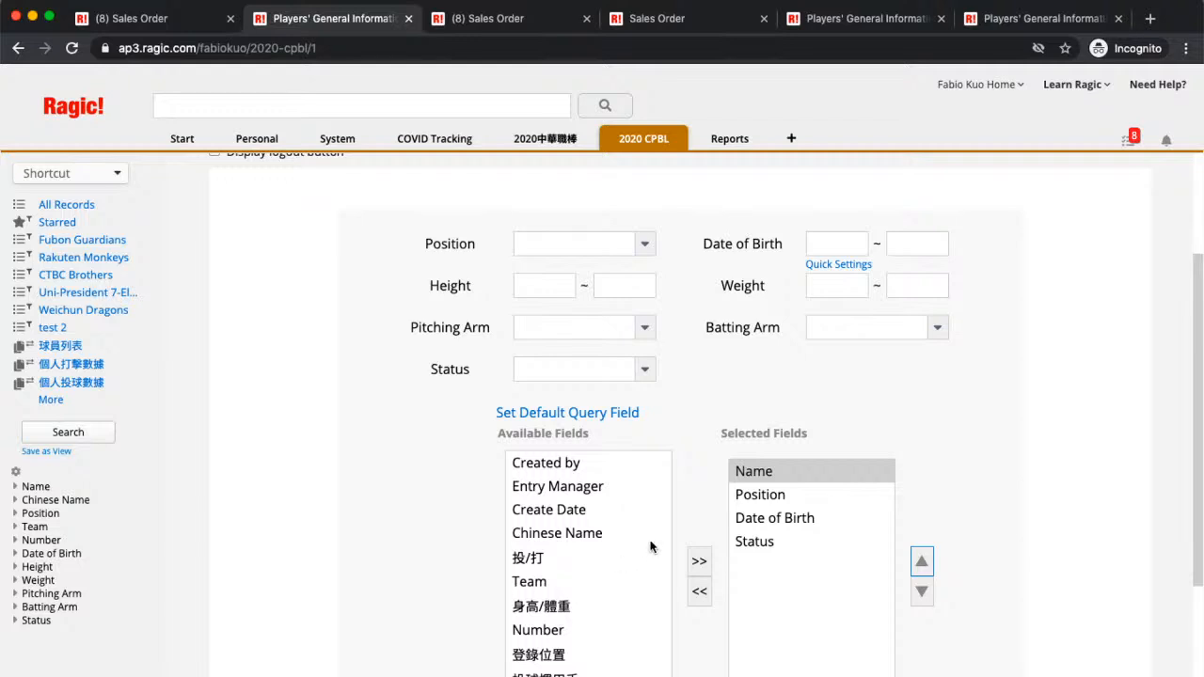
scroll(650, 545, "down", 1)
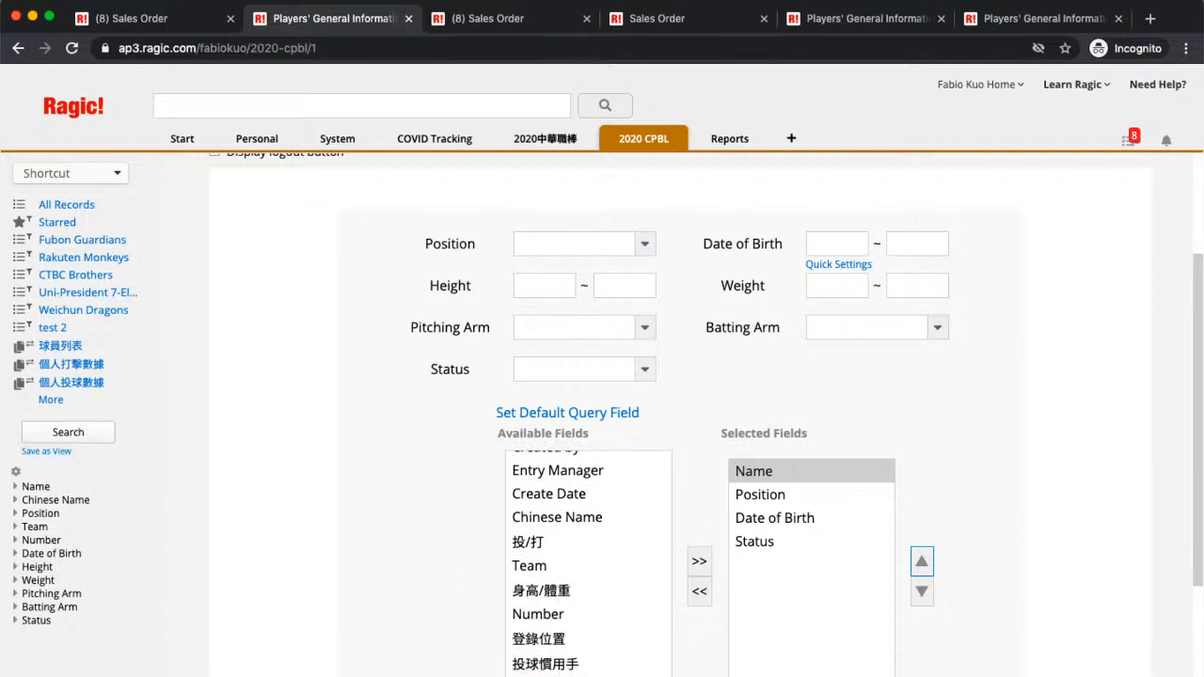
left_click(557, 676)
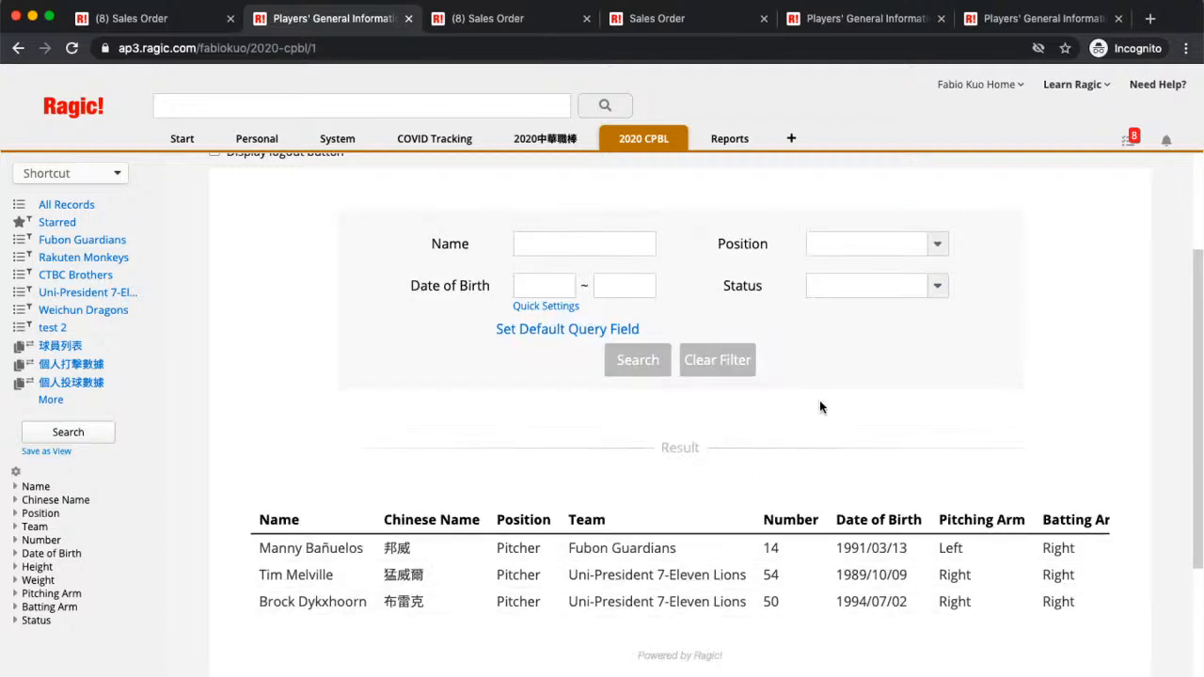
Step: Open the View & Query plug-in's shareable form URL in a new browser tab
scroll(746, 410, "down", 5)
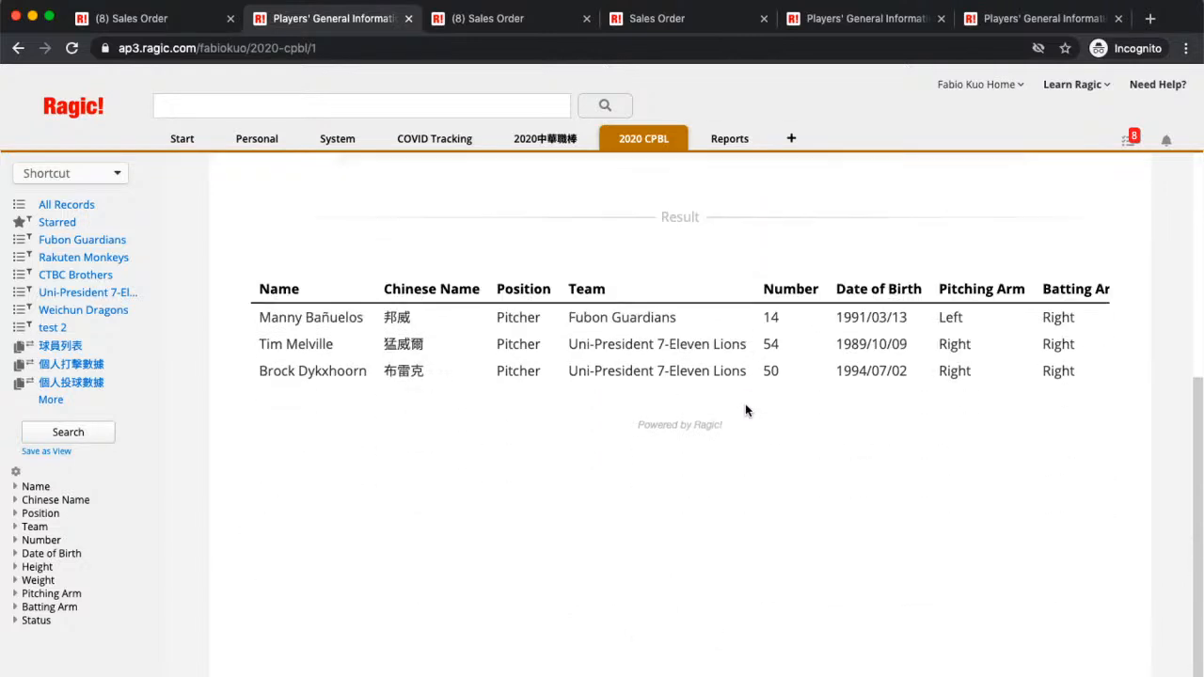
left_click(254, 675)
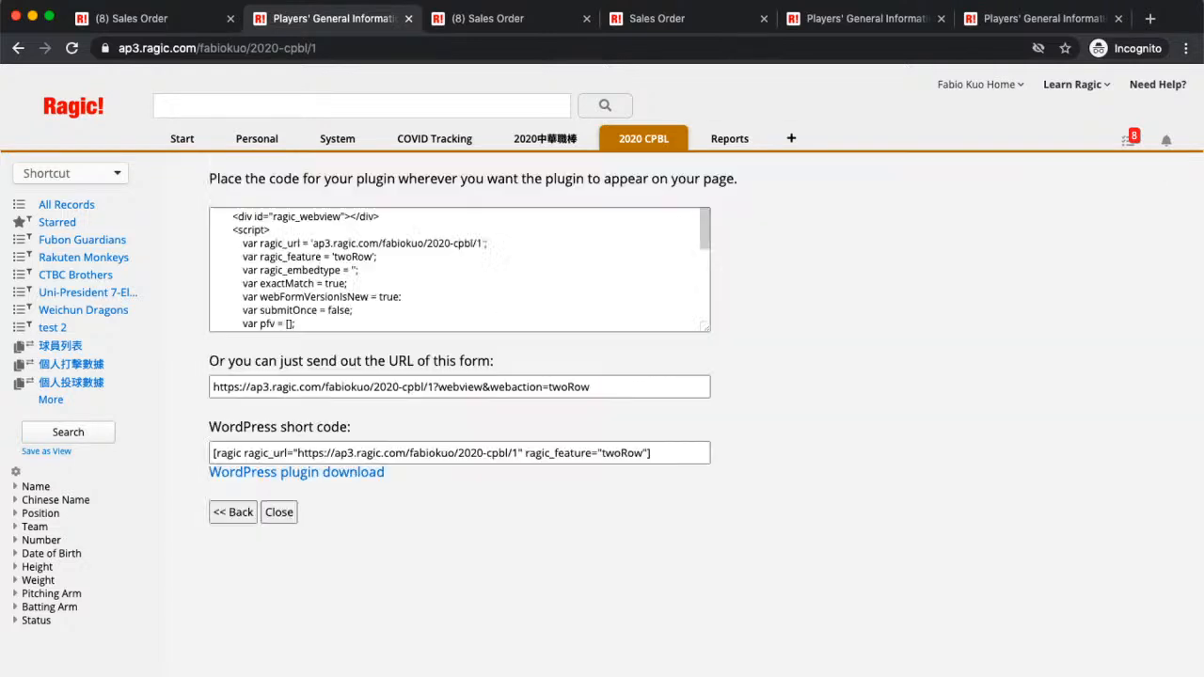
triple_click(629, 383)
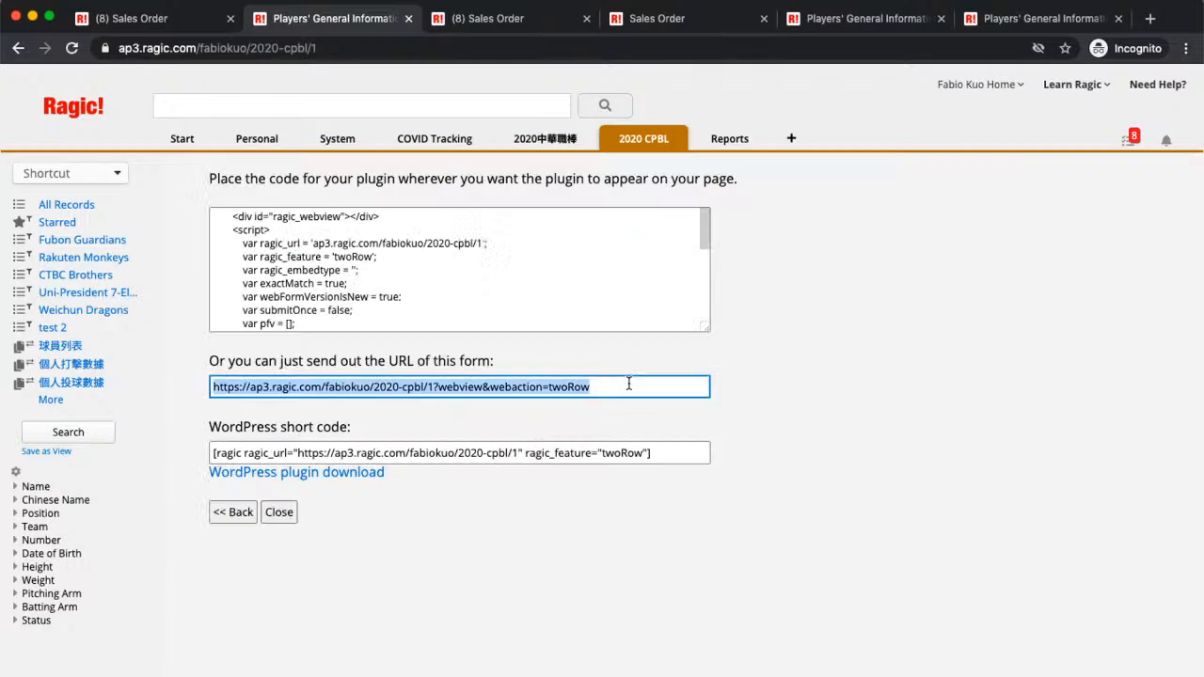
key("super+c")
key("super+t")
key("super+v")
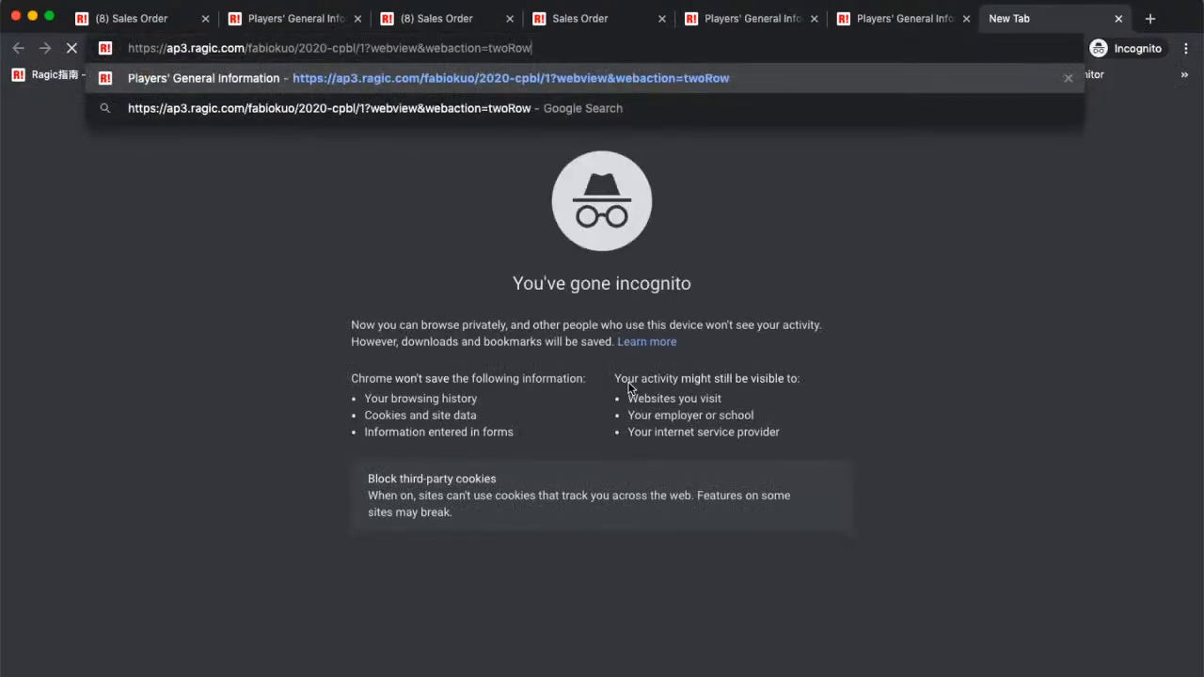
key("Return")
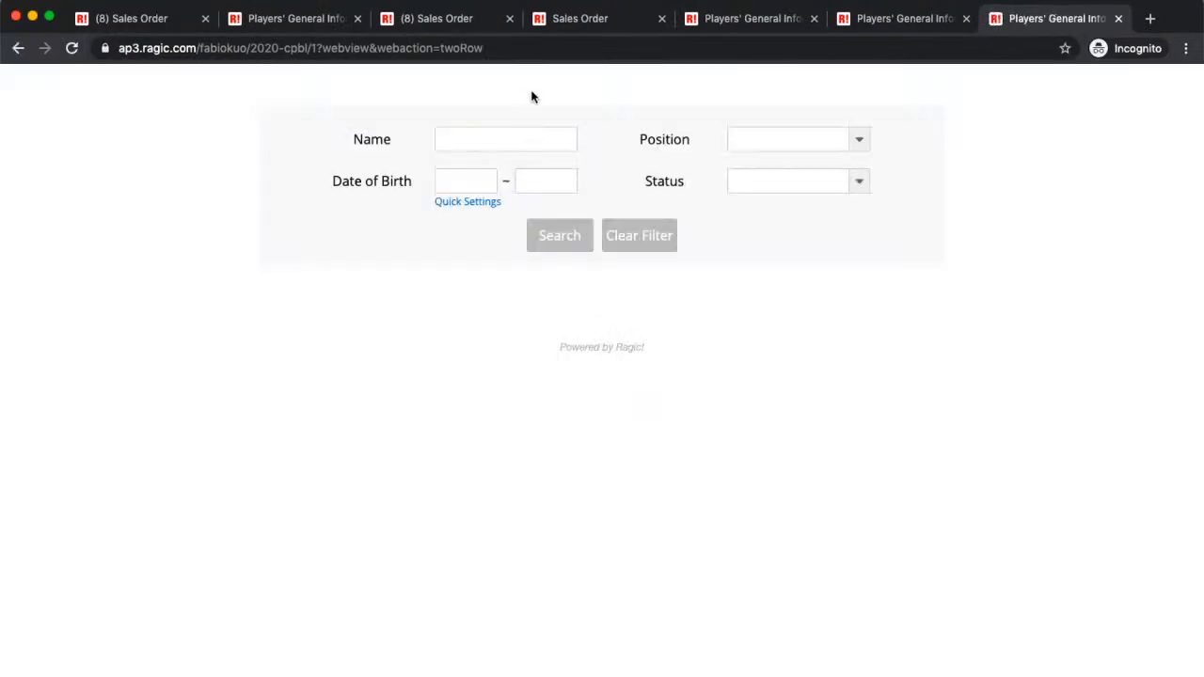
Step: Search with Position set to Pitcher and review the listed pitchers
left_click(856, 143)
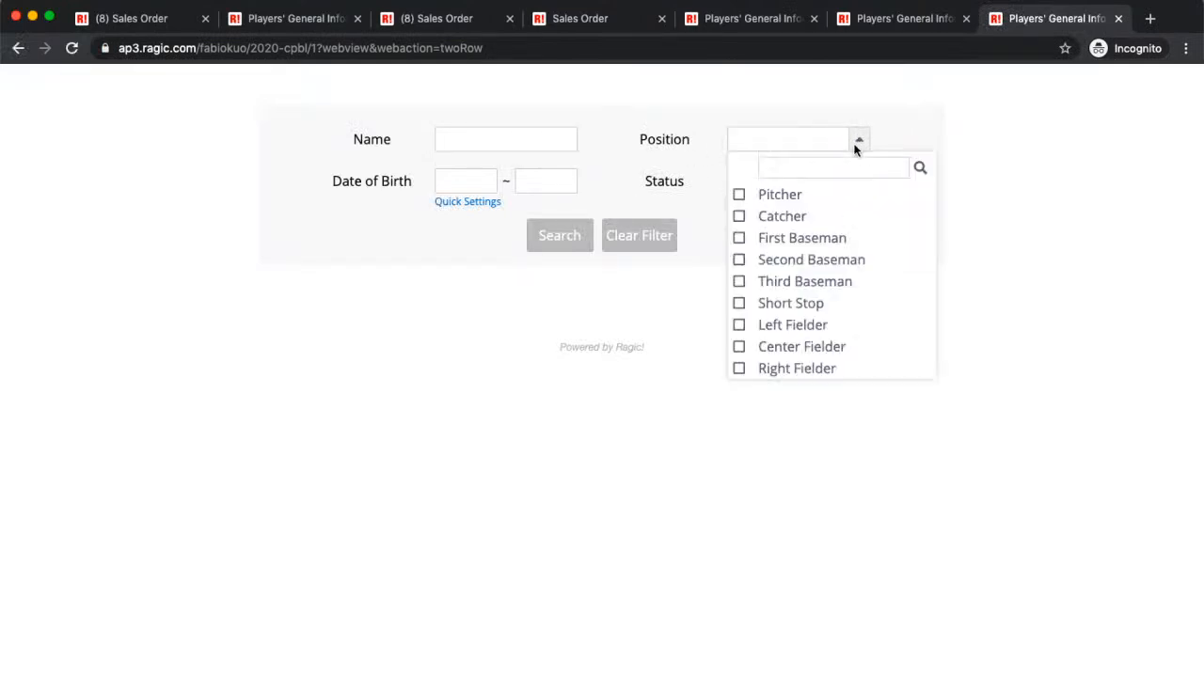
left_click(741, 195)
left_click(569, 242)
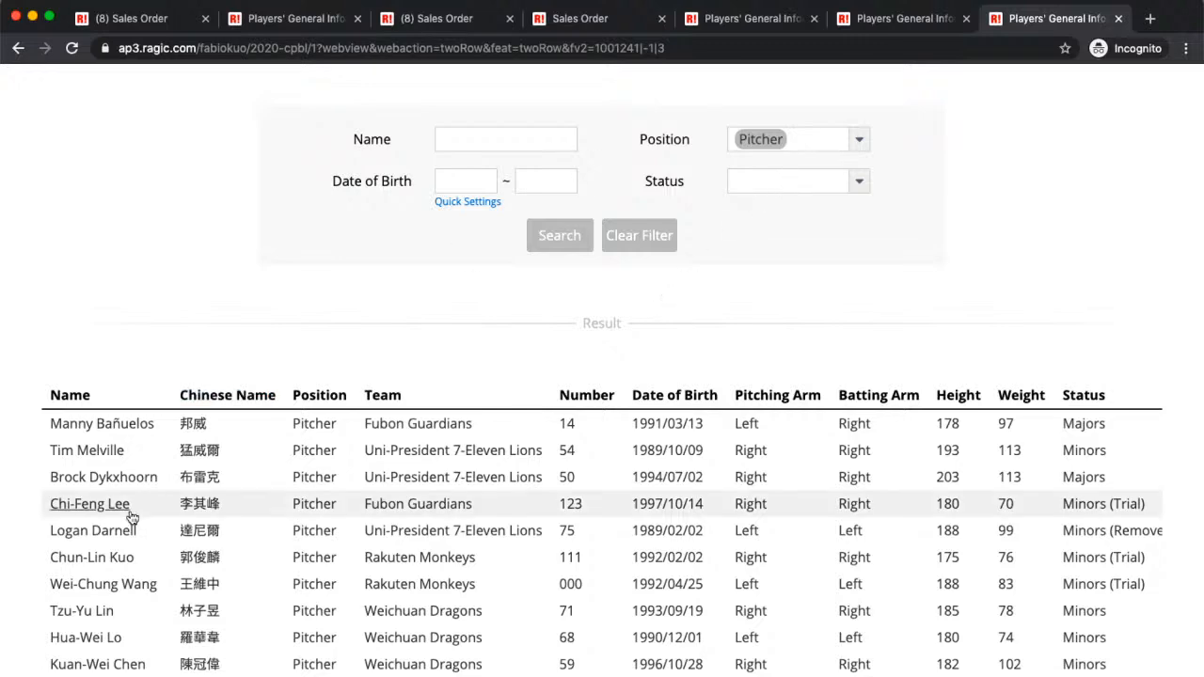
scroll(389, 478, "down", 5)
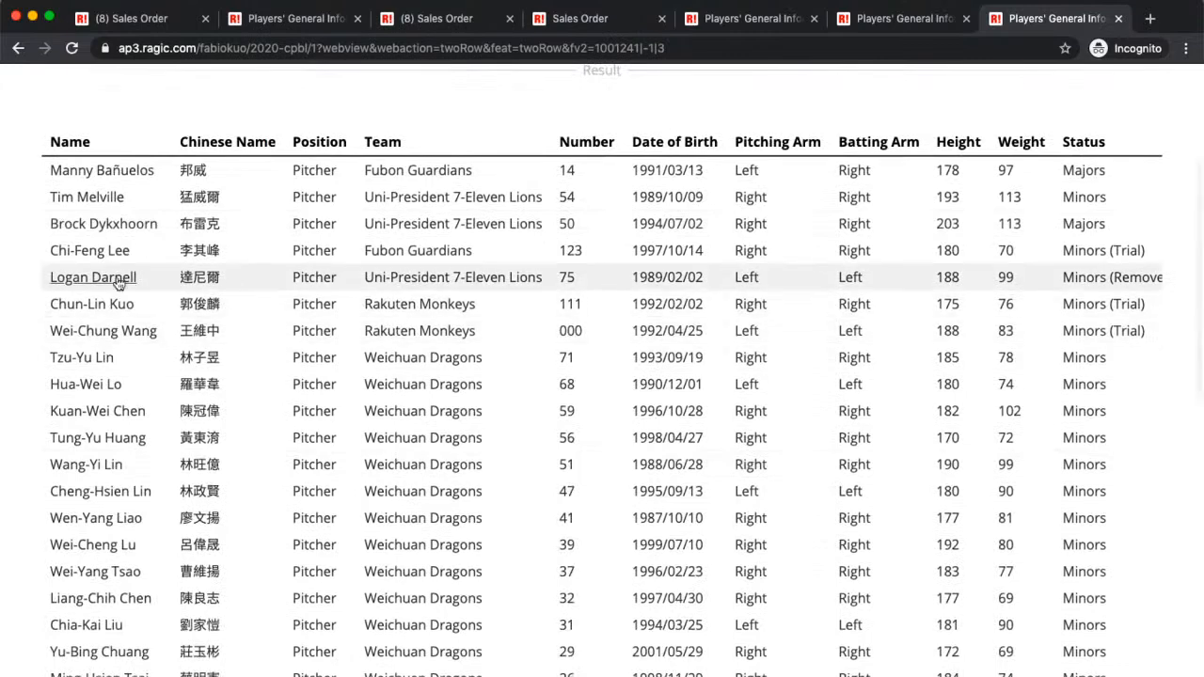
scroll(118, 282, "up", 5)
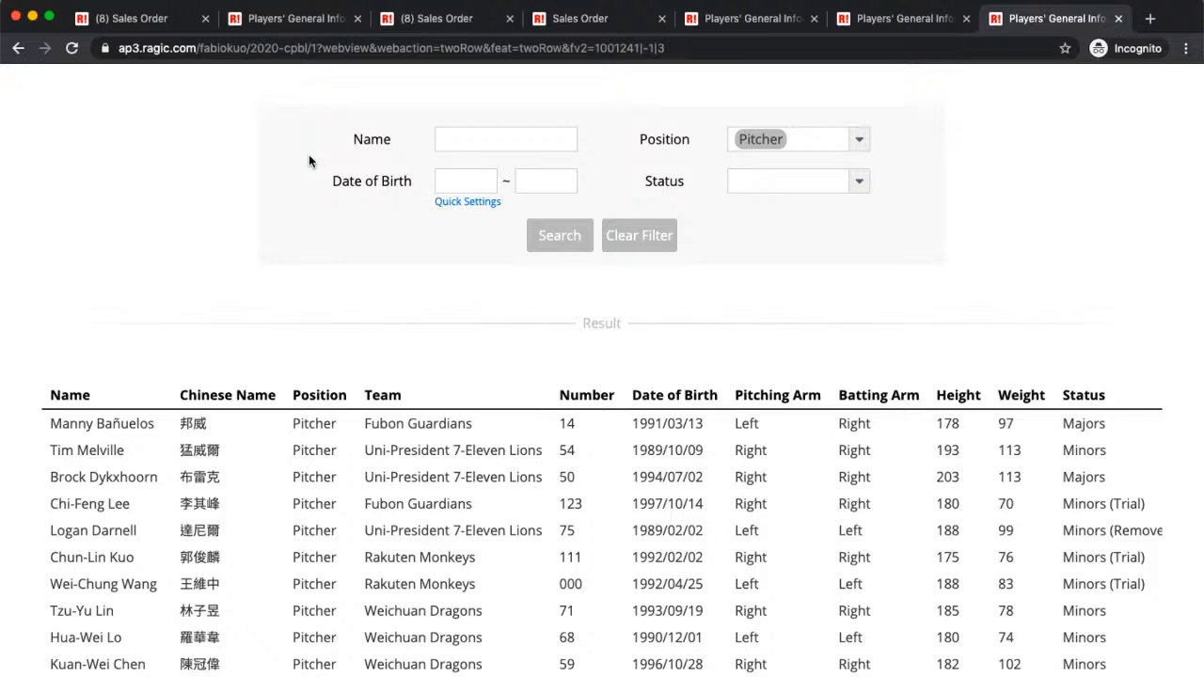
Step: Open sales order SO-00003 from the Sales Order sheet listing
left_click(149, 19)
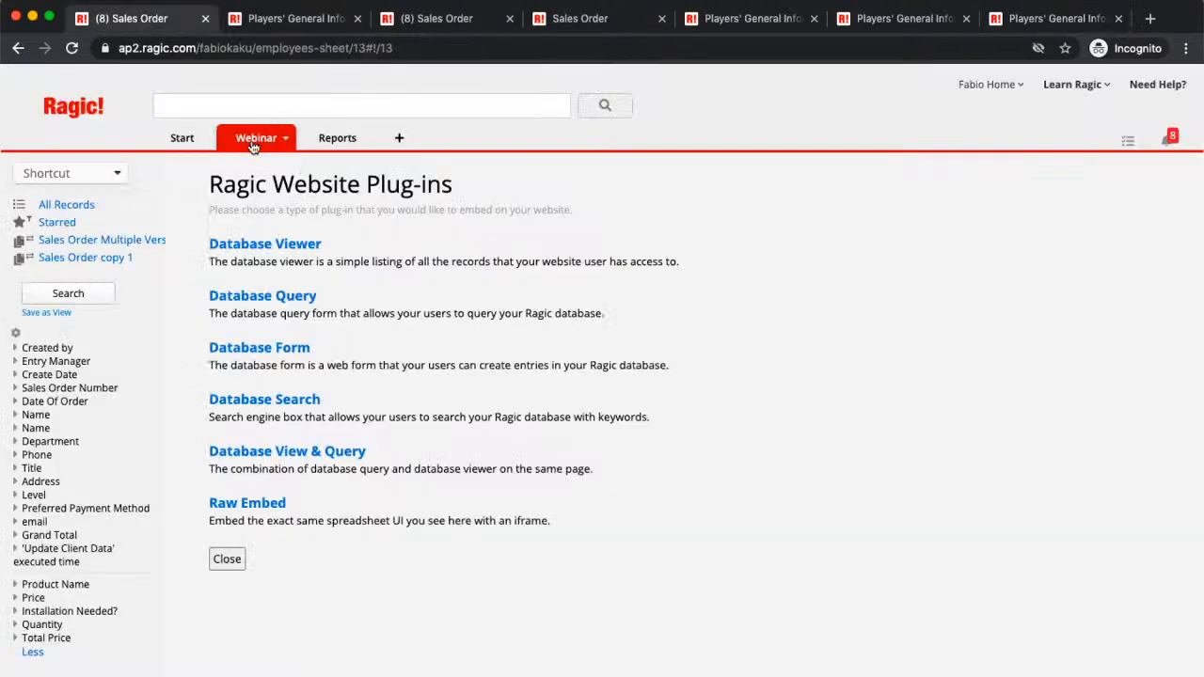
mouse_move(256, 138)
left_click(322, 239)
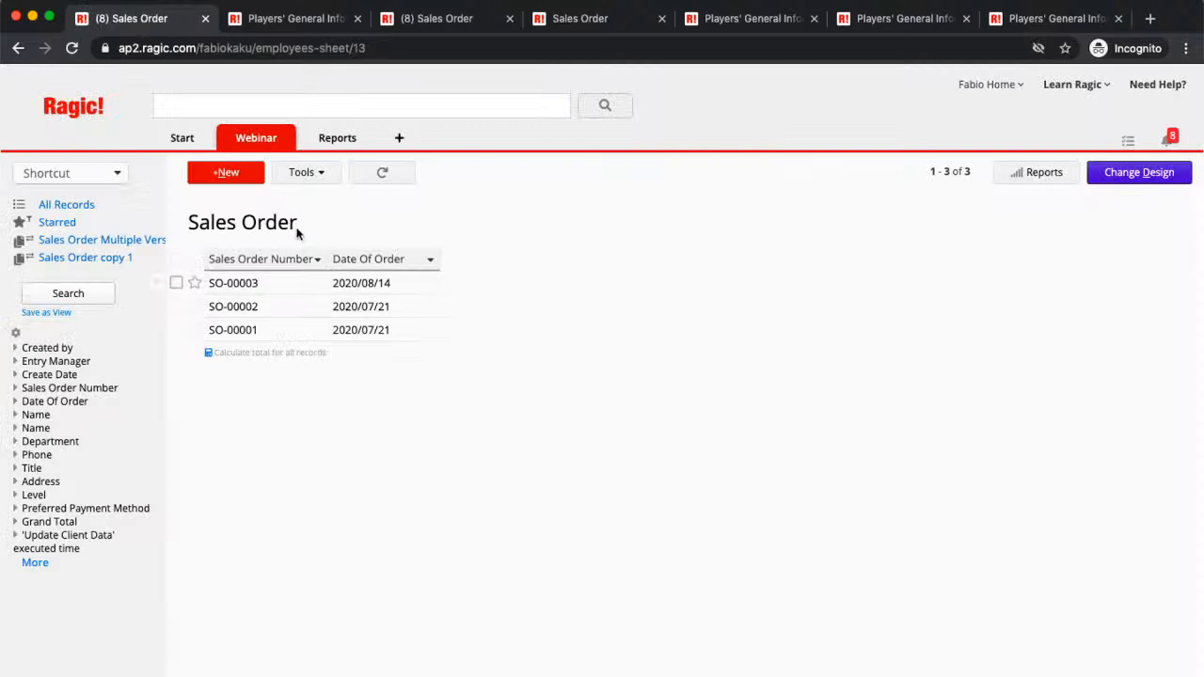
left_click(350, 282)
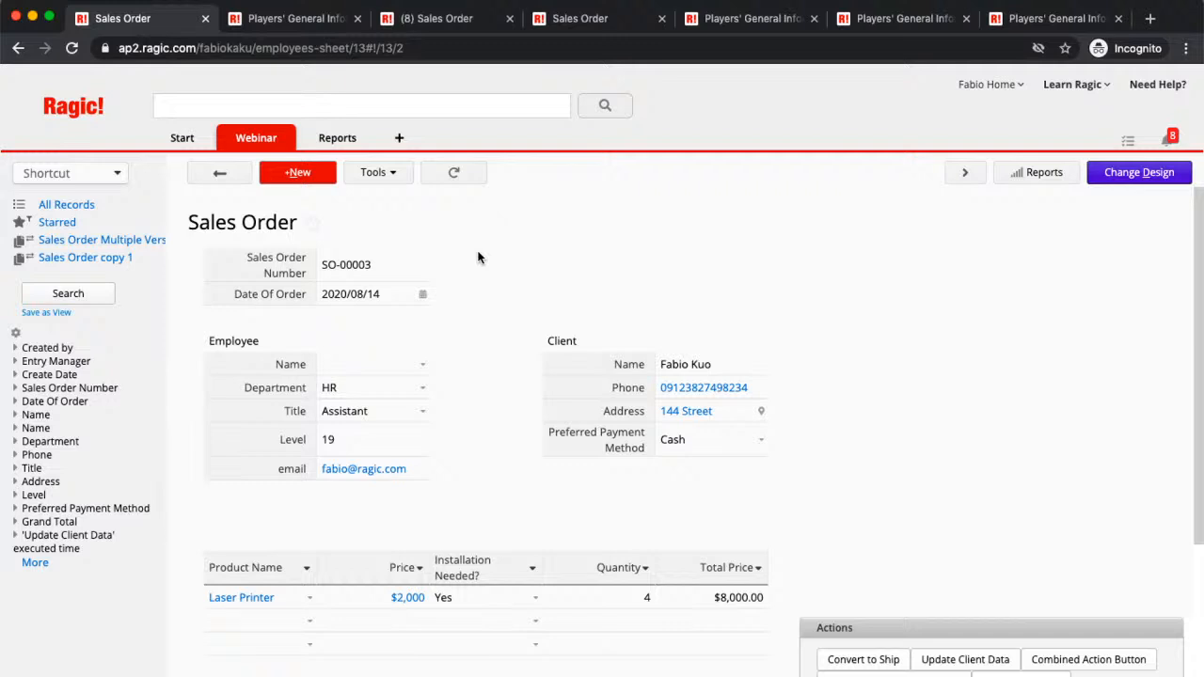
Step: Open the Players' General Information sheet from the 2020 CPBL tab menu
left_click(260, 26)
mouse_move(675, 133)
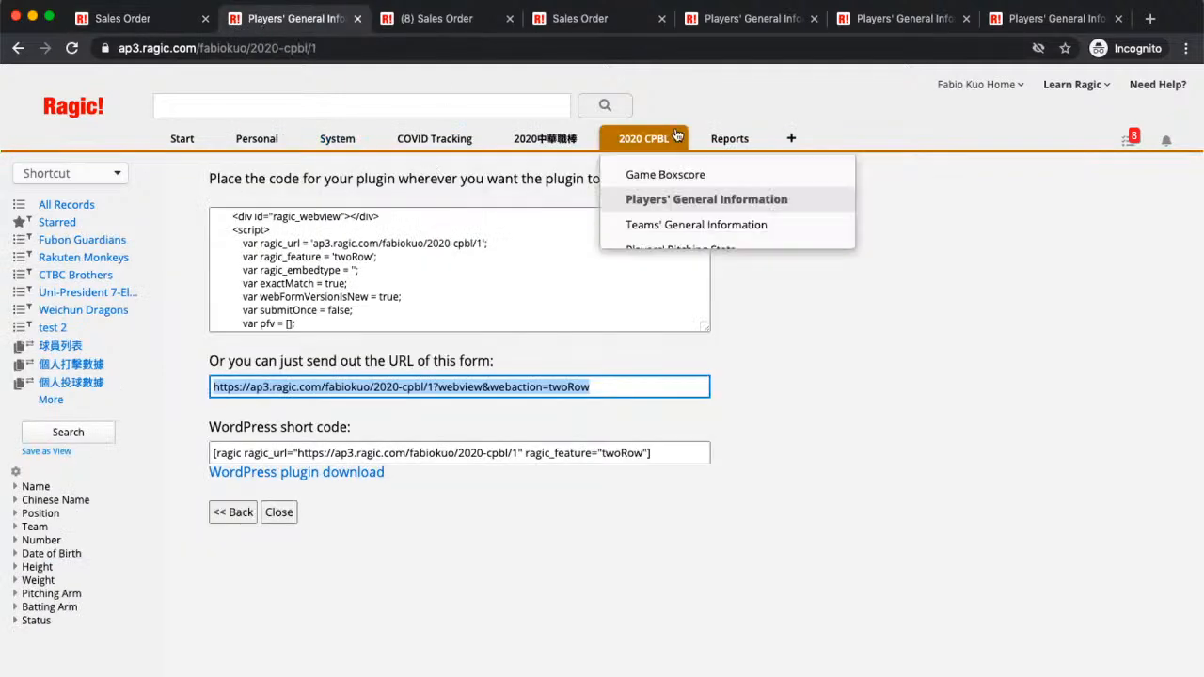
left_click(807, 206)
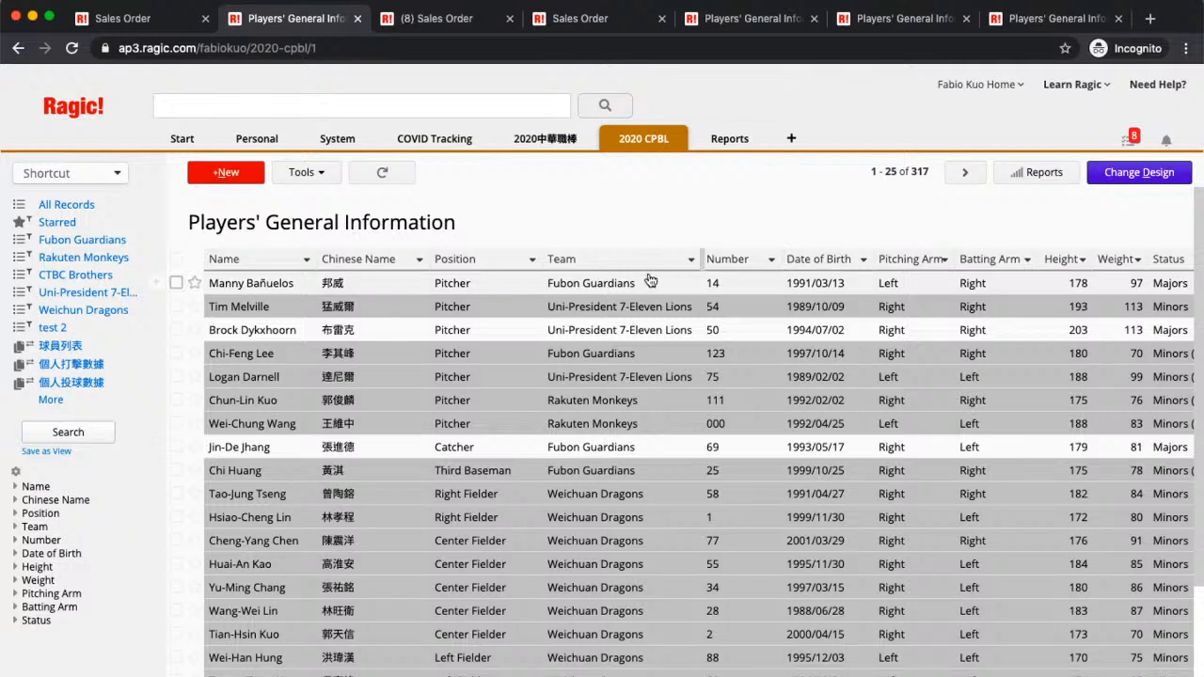
Step: Review a player record's Mail Merge template options, then enter design mode
left_click(377, 332)
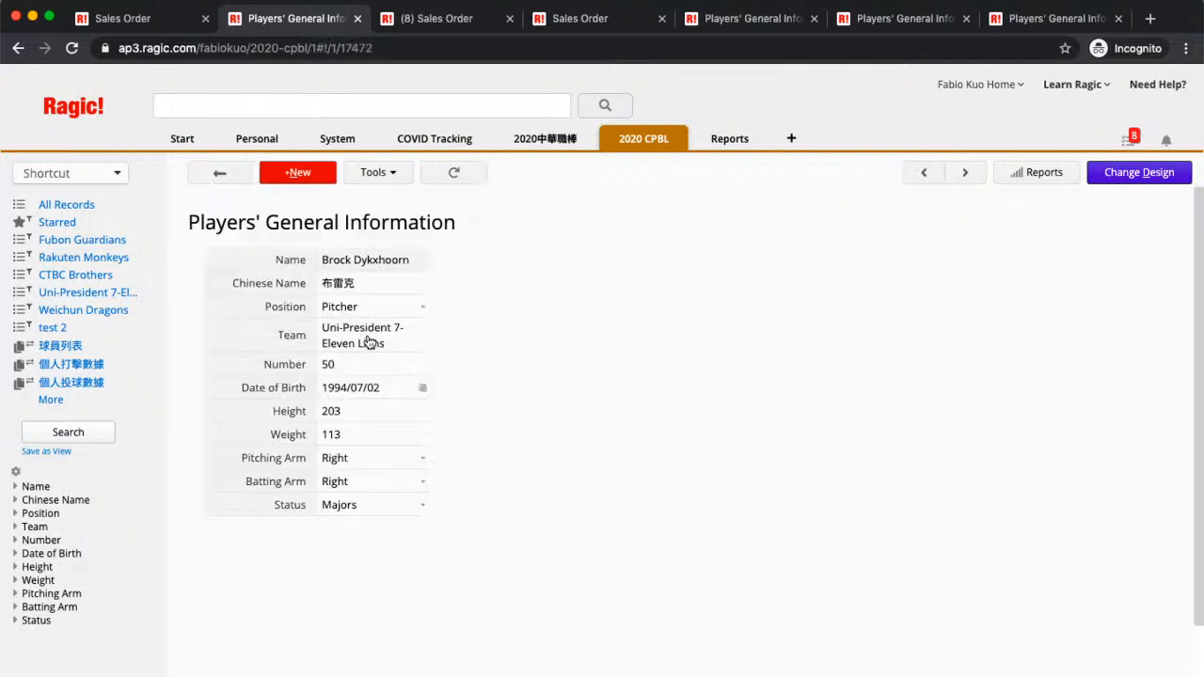
left_click(376, 172)
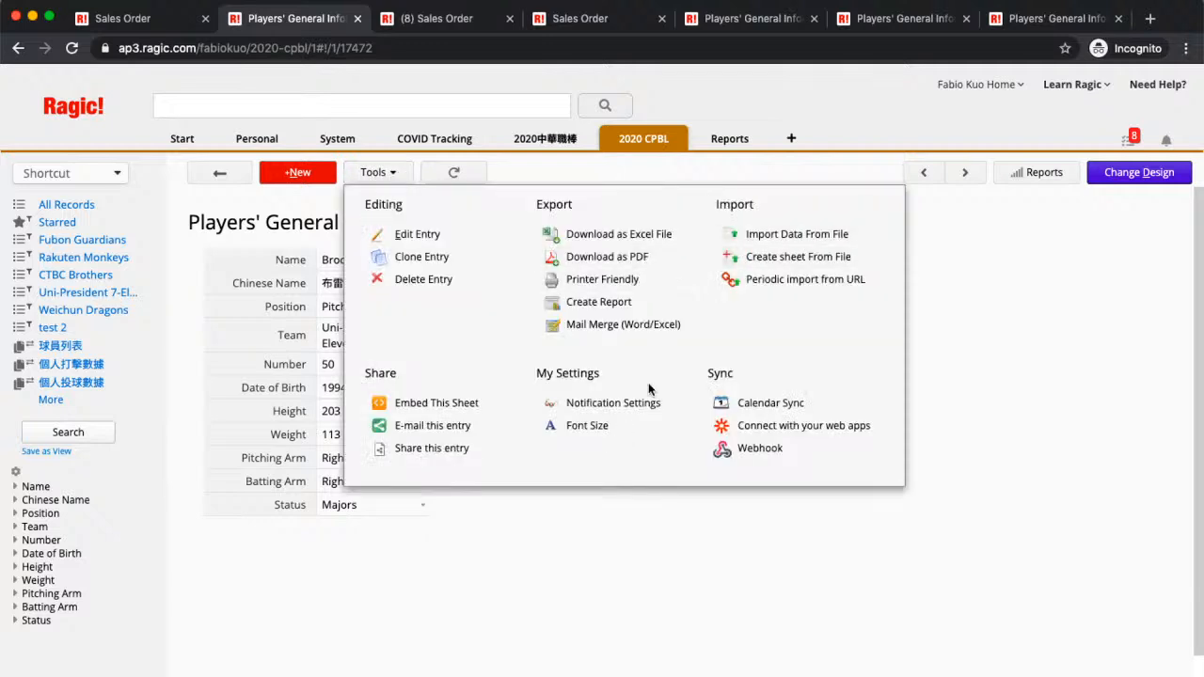
left_click(642, 327)
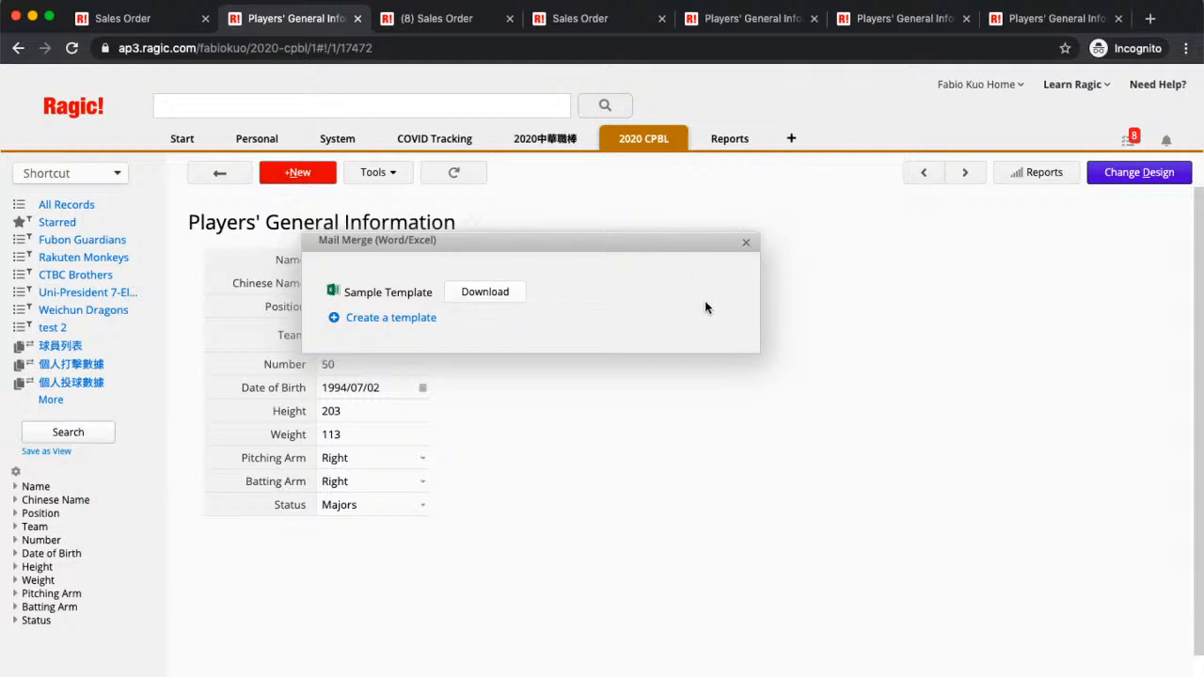
left_click(745, 244)
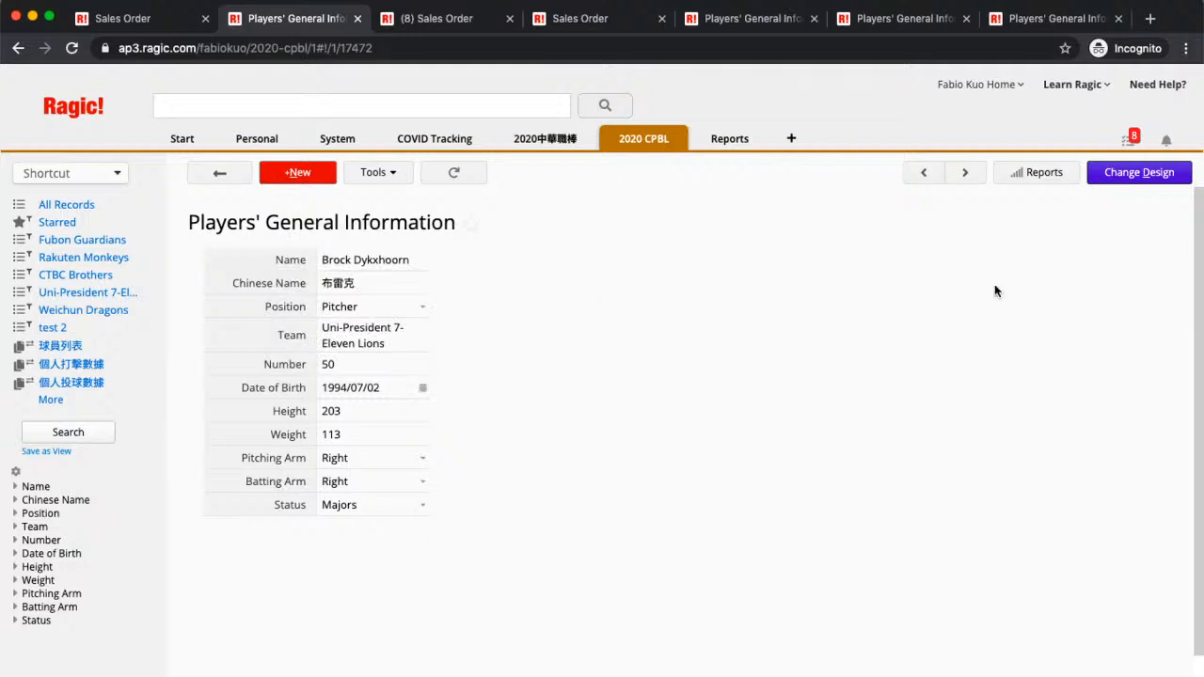
left_click(1105, 189)
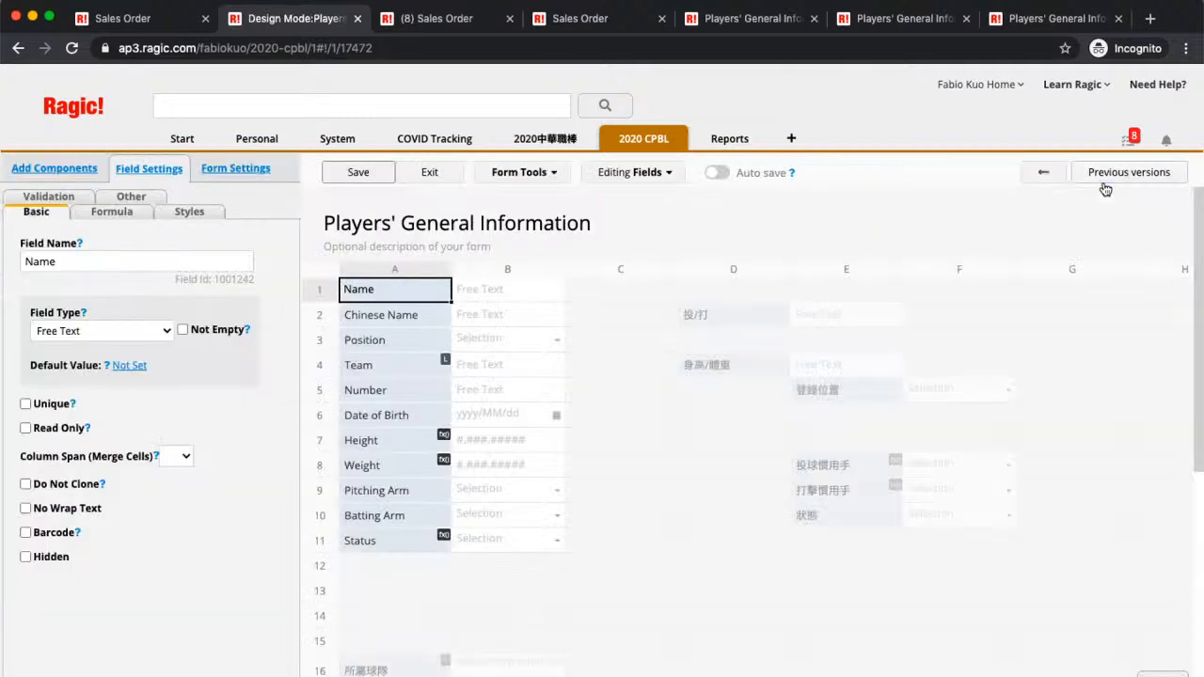
Step: Select the Chinese Name field in design mode and open a new browser tab
left_click(381, 314)
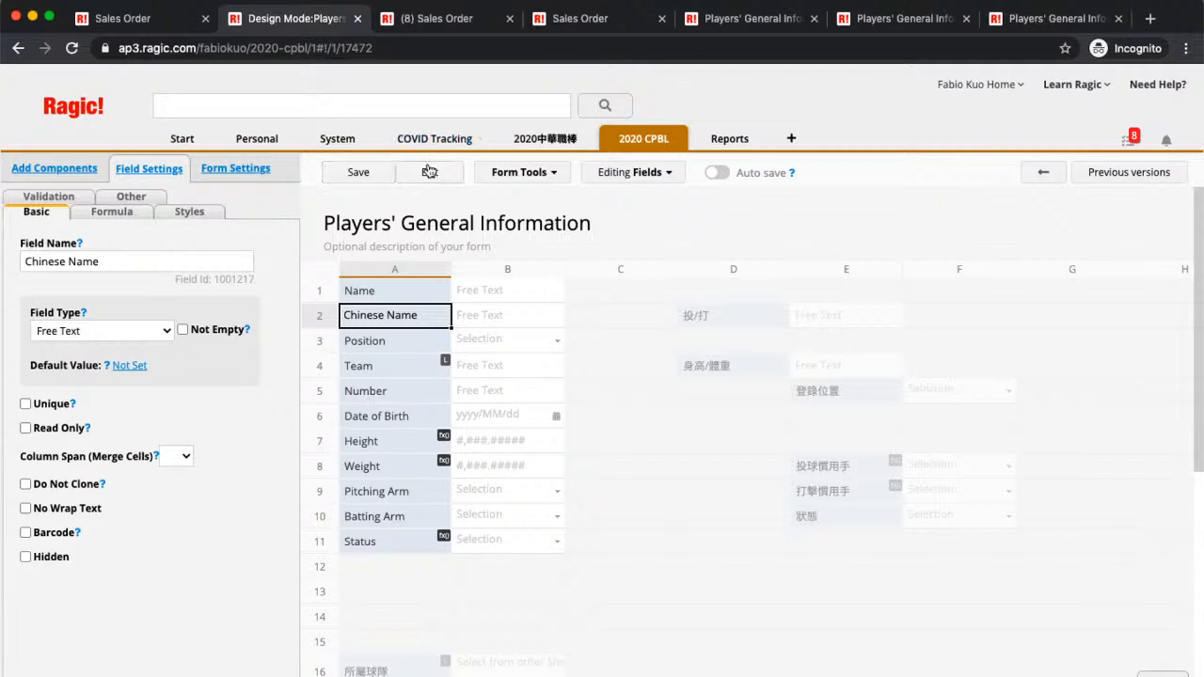
key("super+t")
Step: Search 'mail merg' and open the Mail merge guide's 'Creating a template' section
type("m")
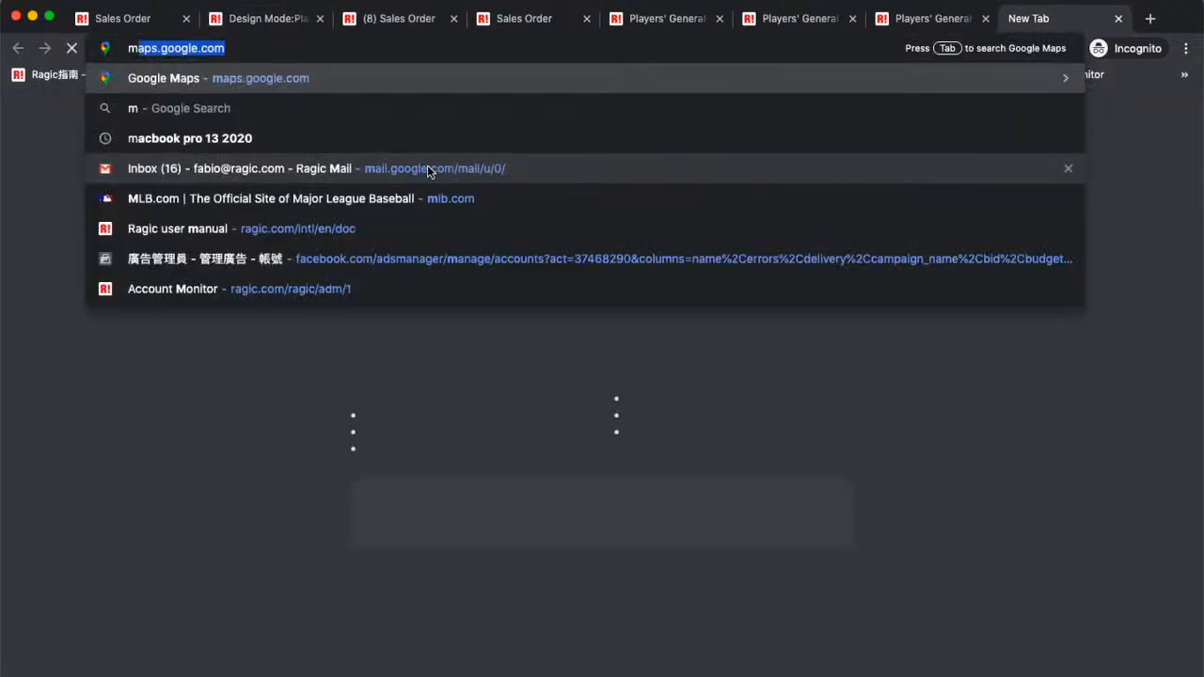
type("ail merg")
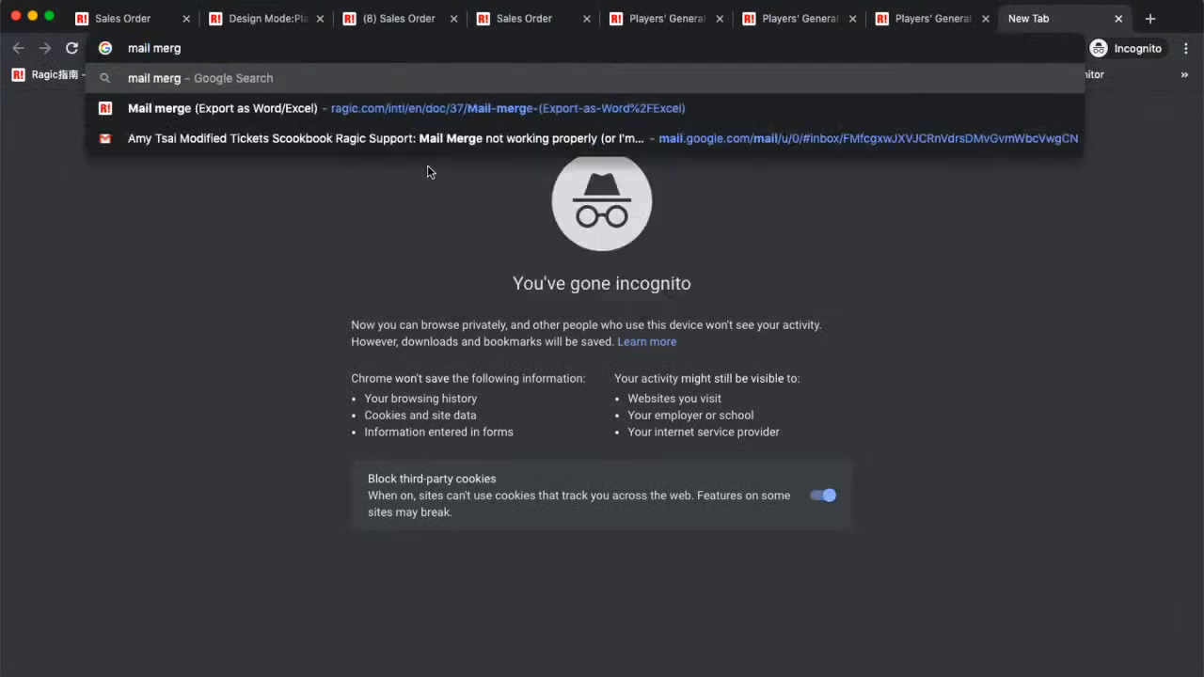
key("Down")
key("Return")
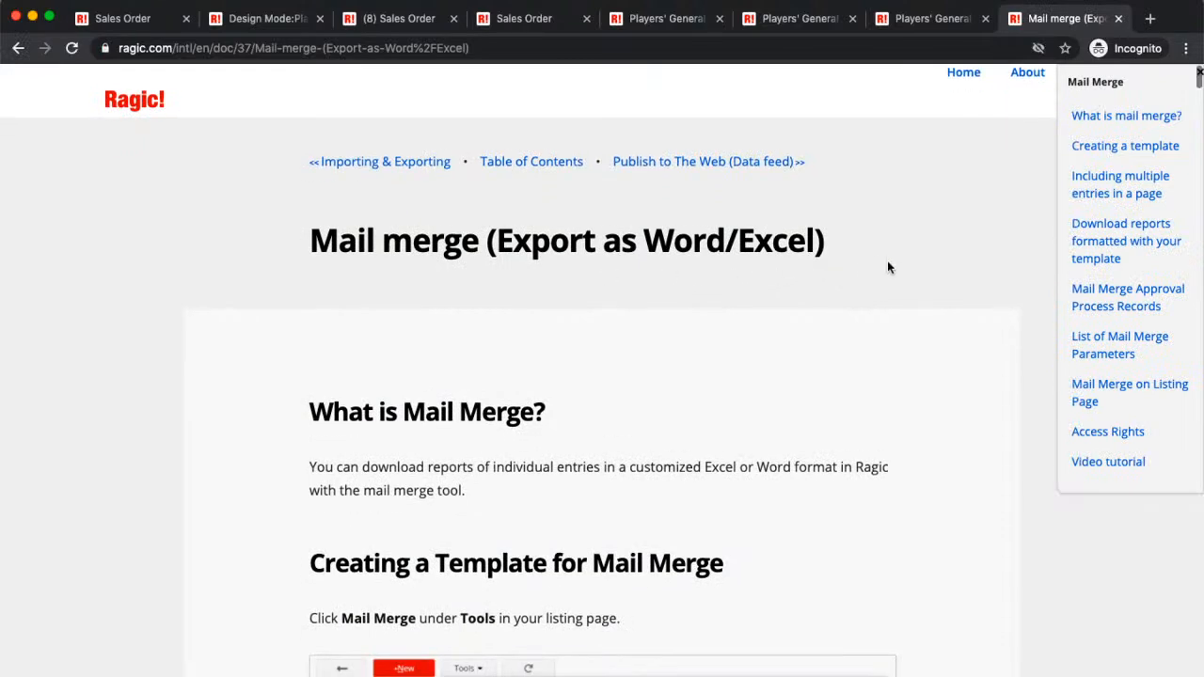
scroll(1000, 265, "down", 3)
scroll(1000, 267, "down", 10)
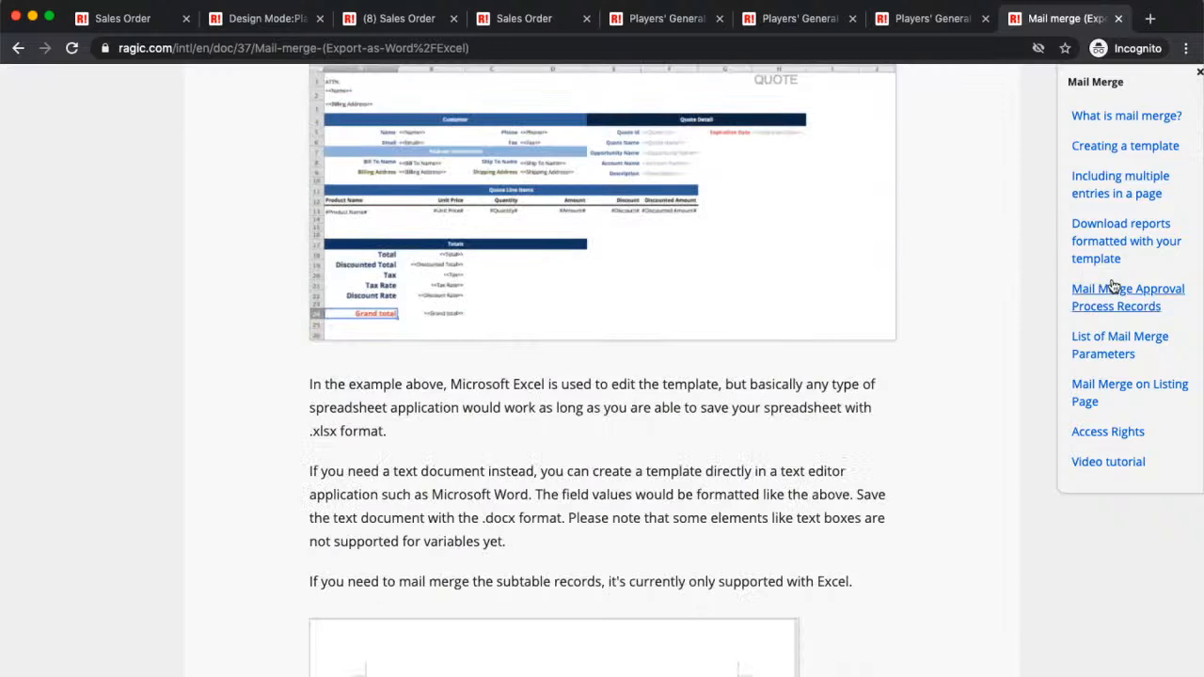
left_click(1102, 145)
scroll(826, 430, "down", 2)
scroll(826, 425, "down", 5)
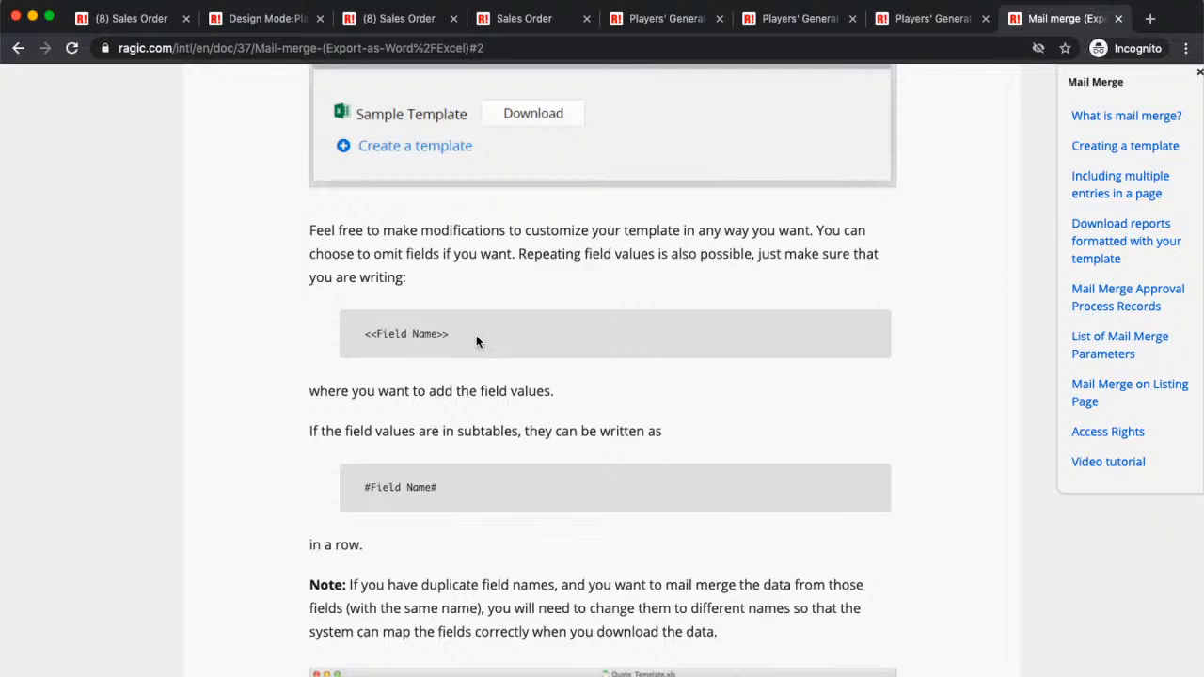
left_click_drag(476, 335, 357, 339)
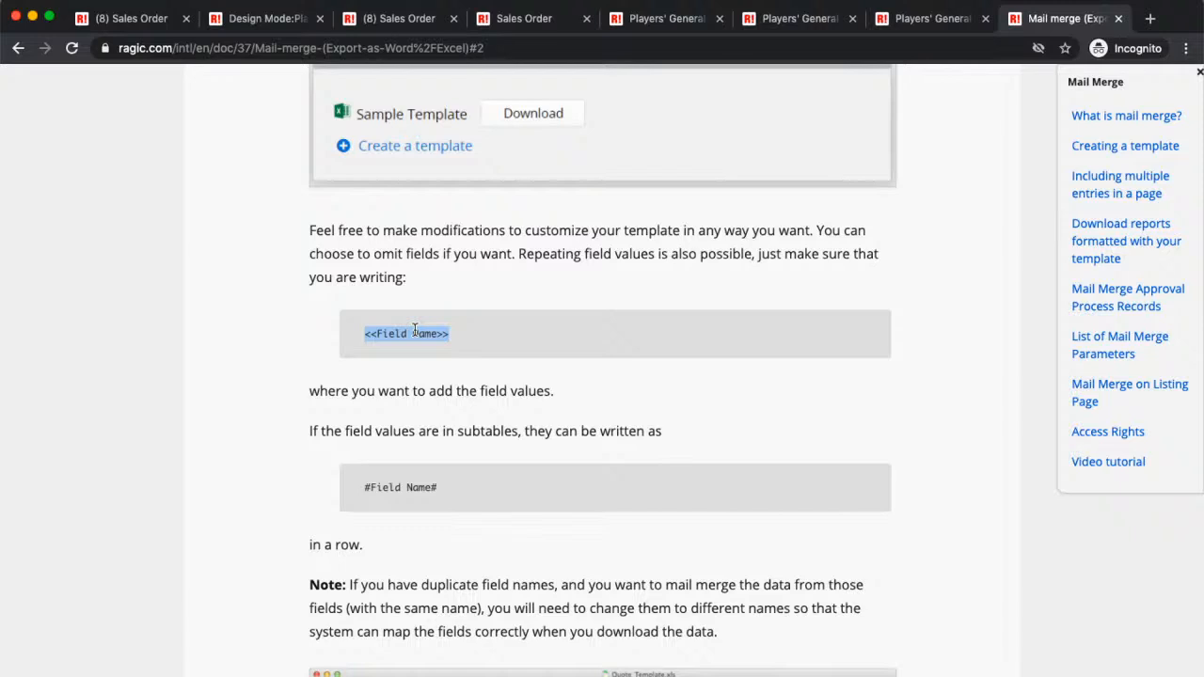
left_click(577, 262)
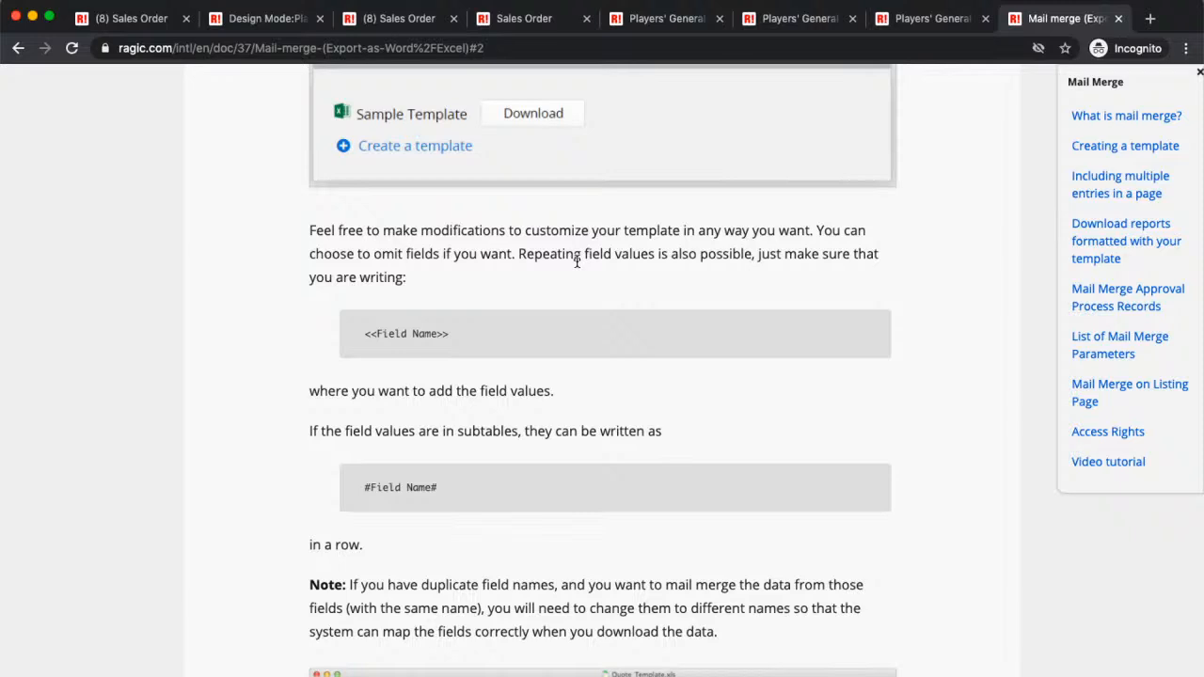
Step: Redesign the Sales Order form, adding a Select User field 'Assign User' in D10
left_click(267, 23)
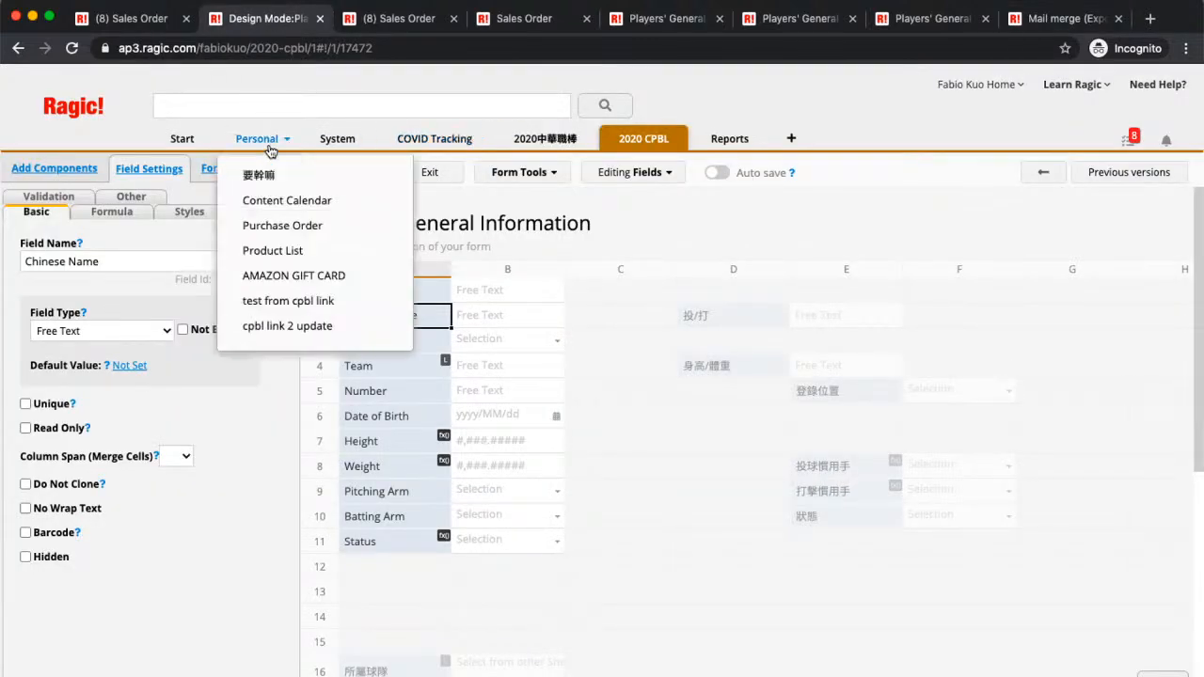
left_click(141, 24)
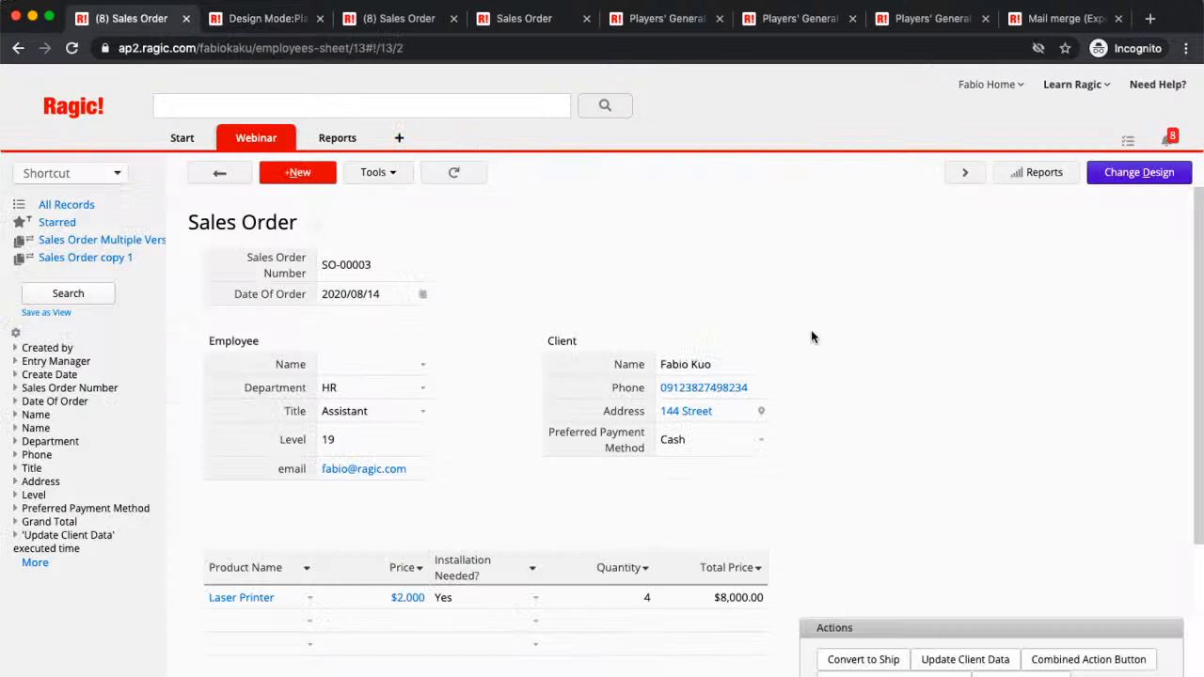
left_click(1117, 183)
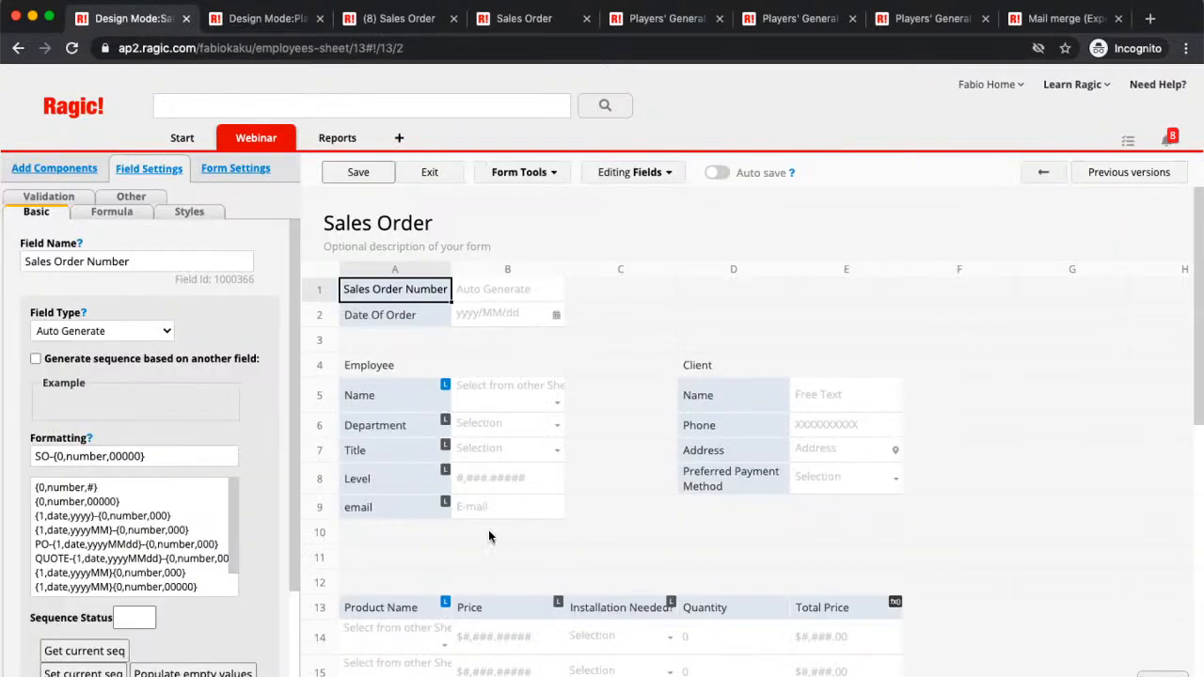
left_click(739, 532)
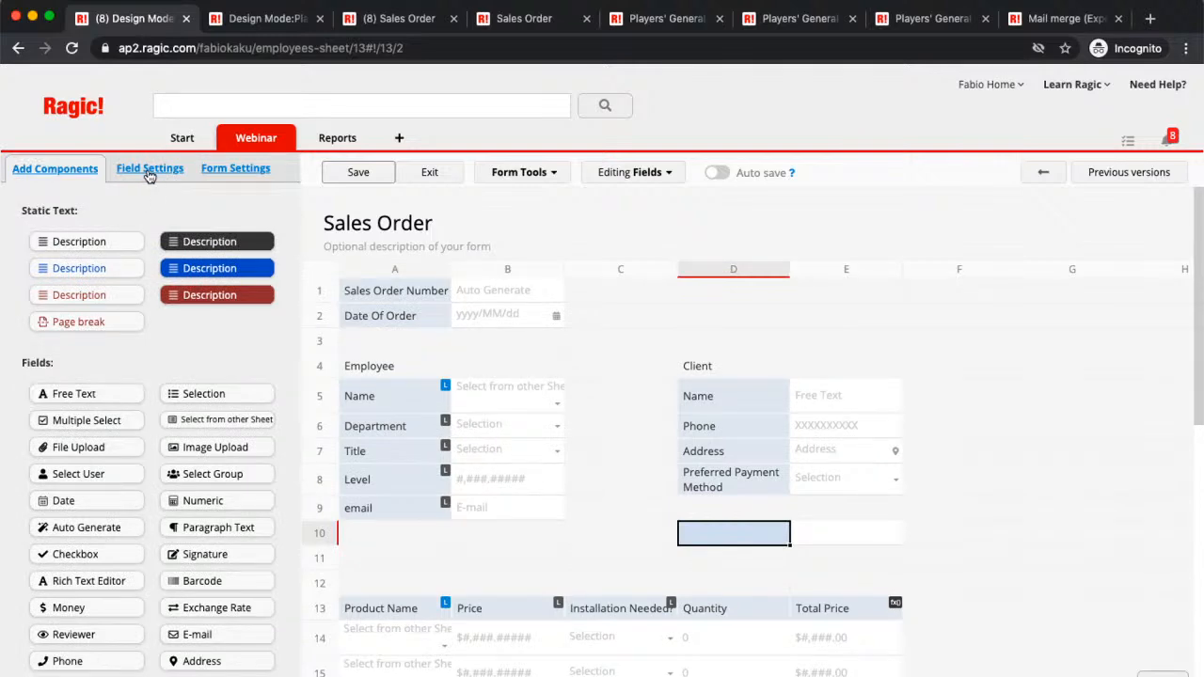
type("Assign User")
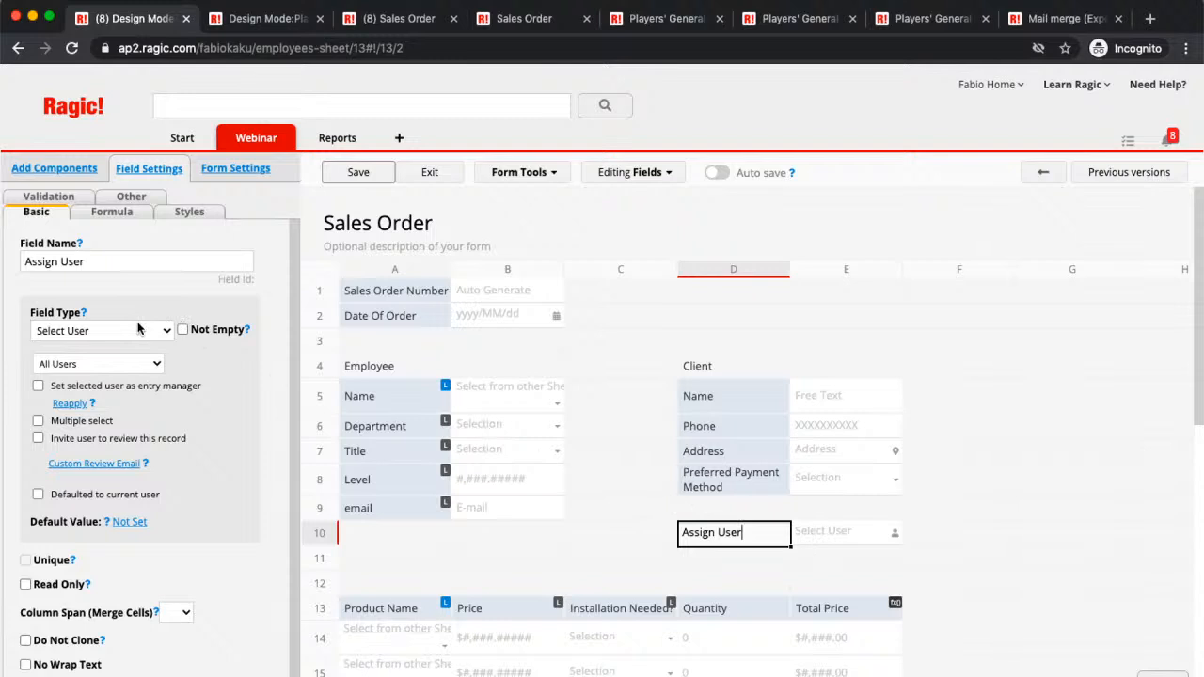
Step: Make Assign User set the entry manager, save without other versions, and show Access Rights
left_click(38, 386)
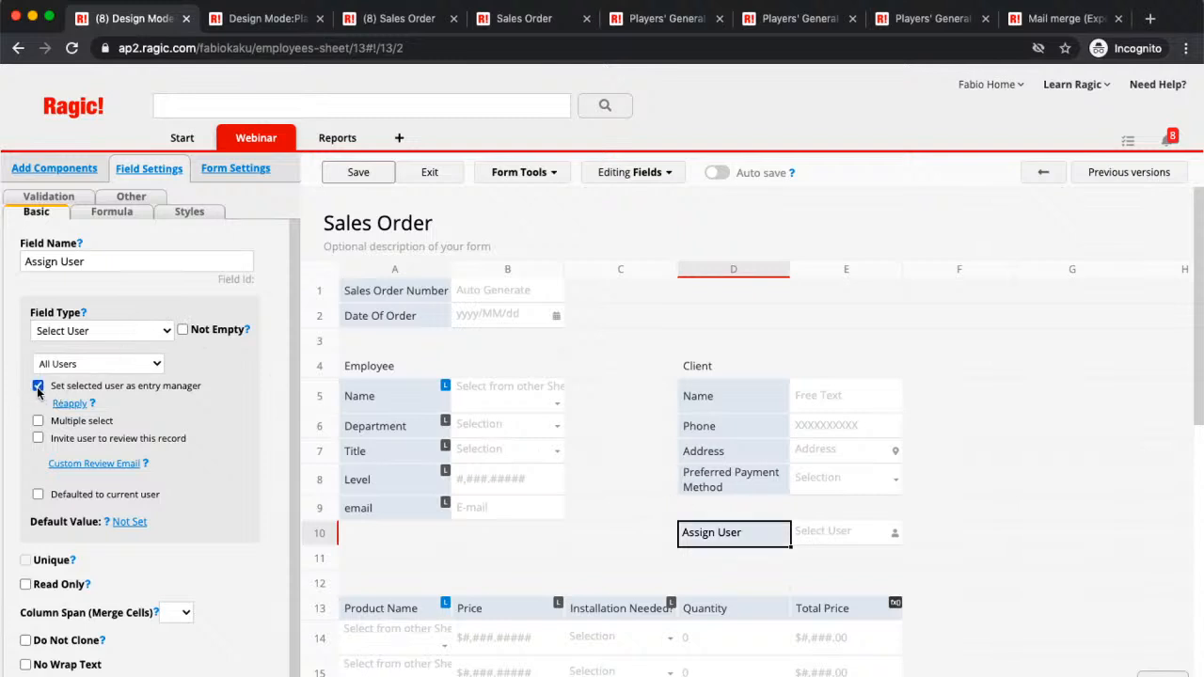
left_click(358, 180)
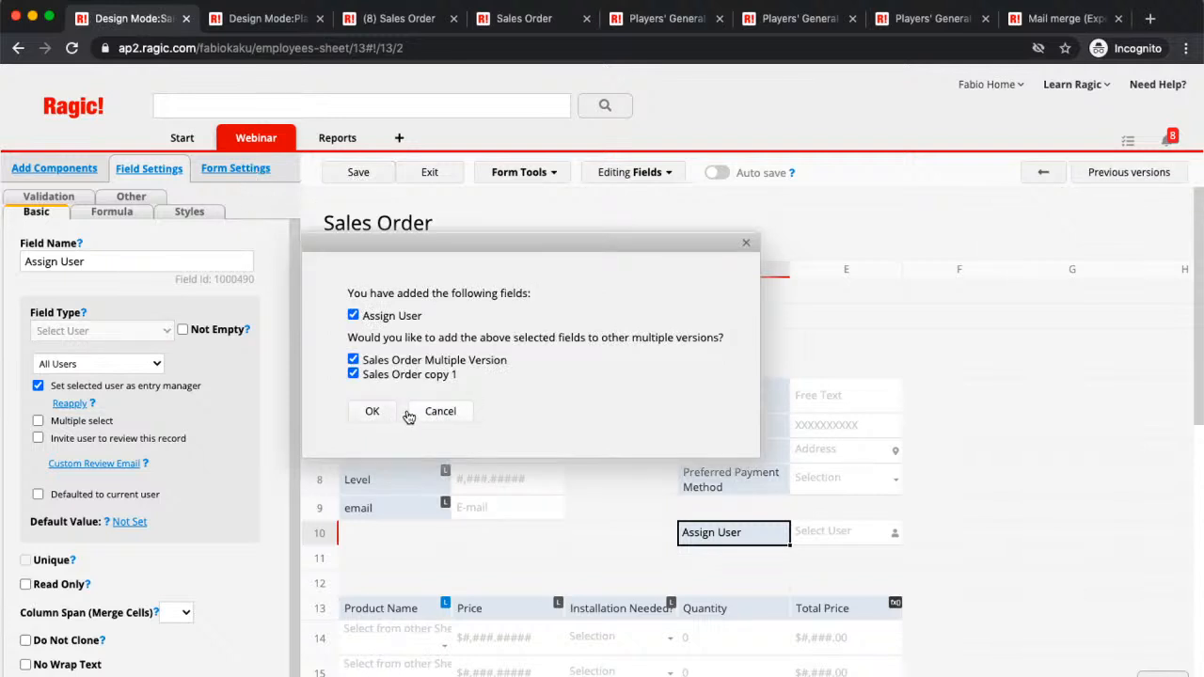
left_click(437, 416)
left_click(240, 171)
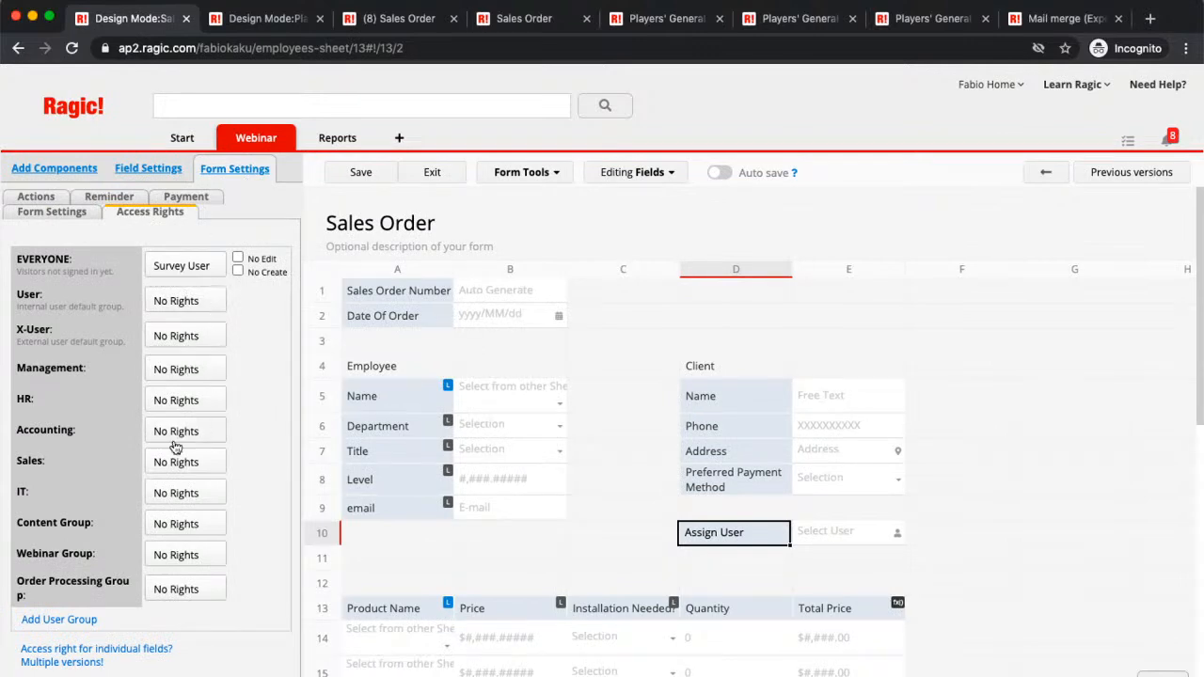
Step: Give the Sales group Survey User access with No Edit and No Create
left_click(218, 467)
left_click(199, 532)
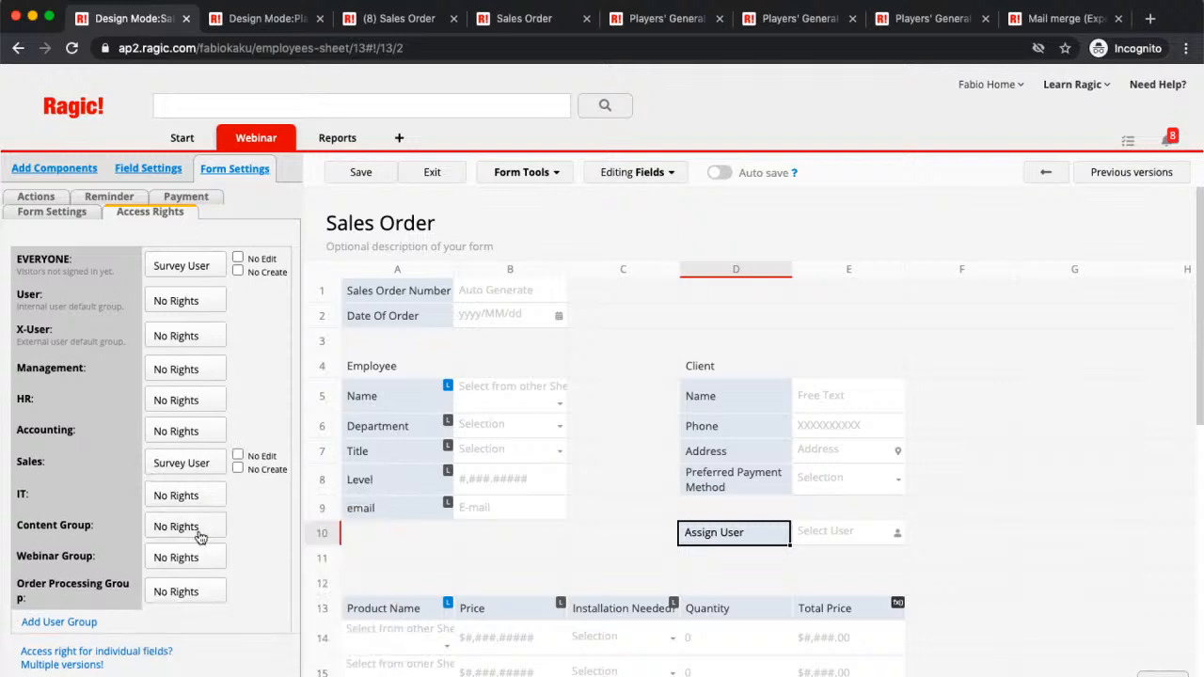
left_click(238, 455)
left_click(238, 469)
Step: Give X-User Survey User access with No Edit and No Create, then save
left_click(213, 338)
left_click(195, 400)
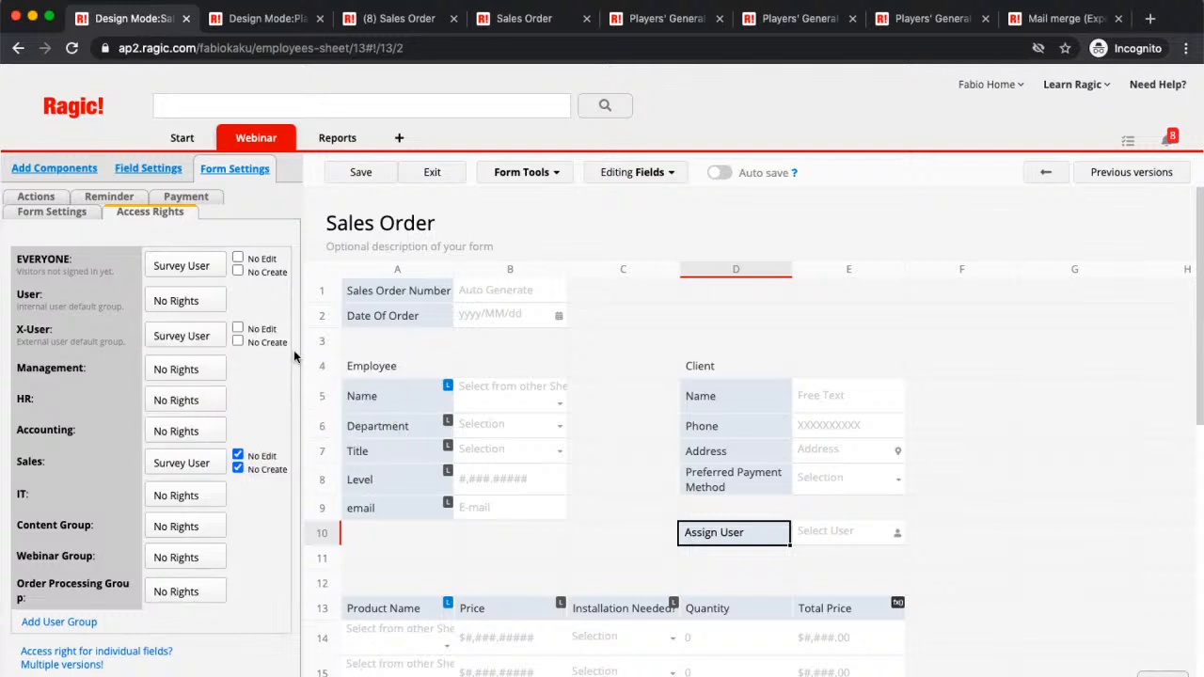
left_click(238, 329)
left_click(238, 342)
left_click(361, 173)
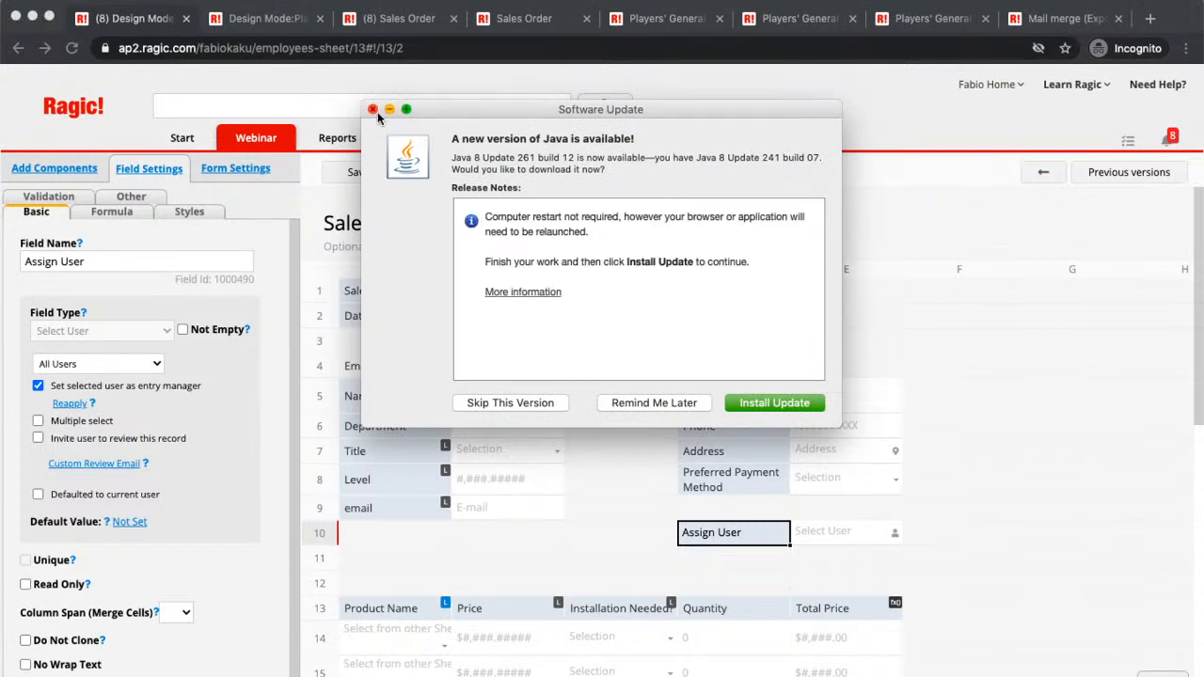
Step: Dismiss the Java update prompt, open the Need Help? support page, and return to the Sales Order design
left_click(373, 110)
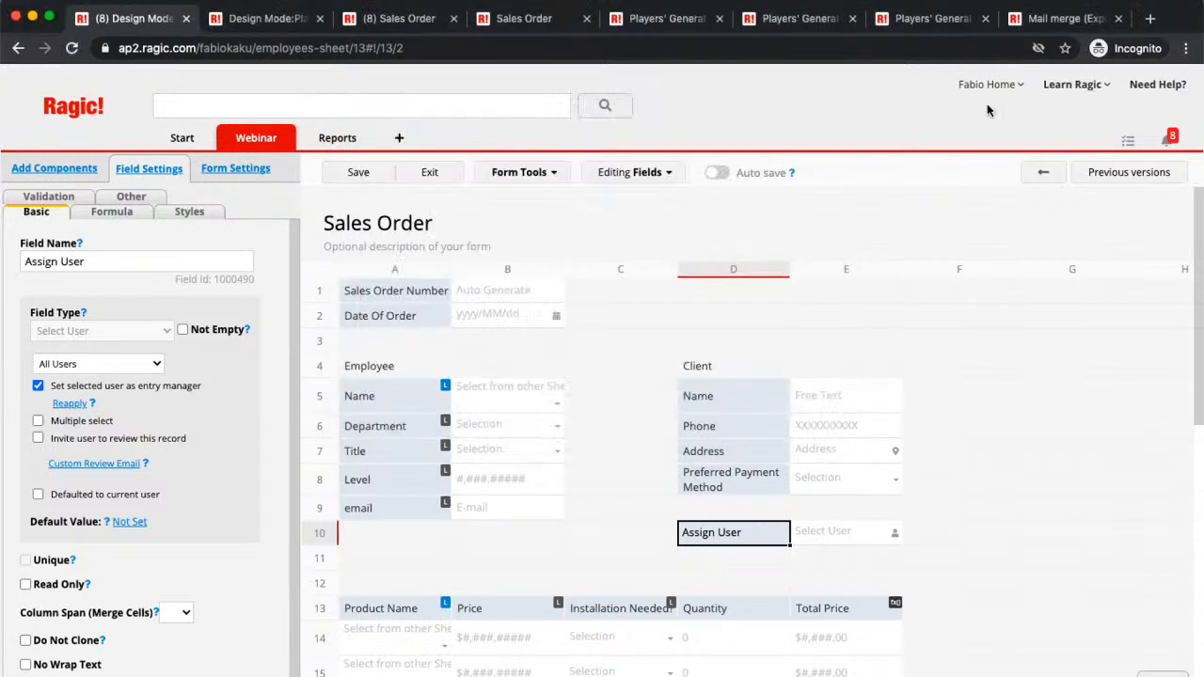
left_click(1158, 85)
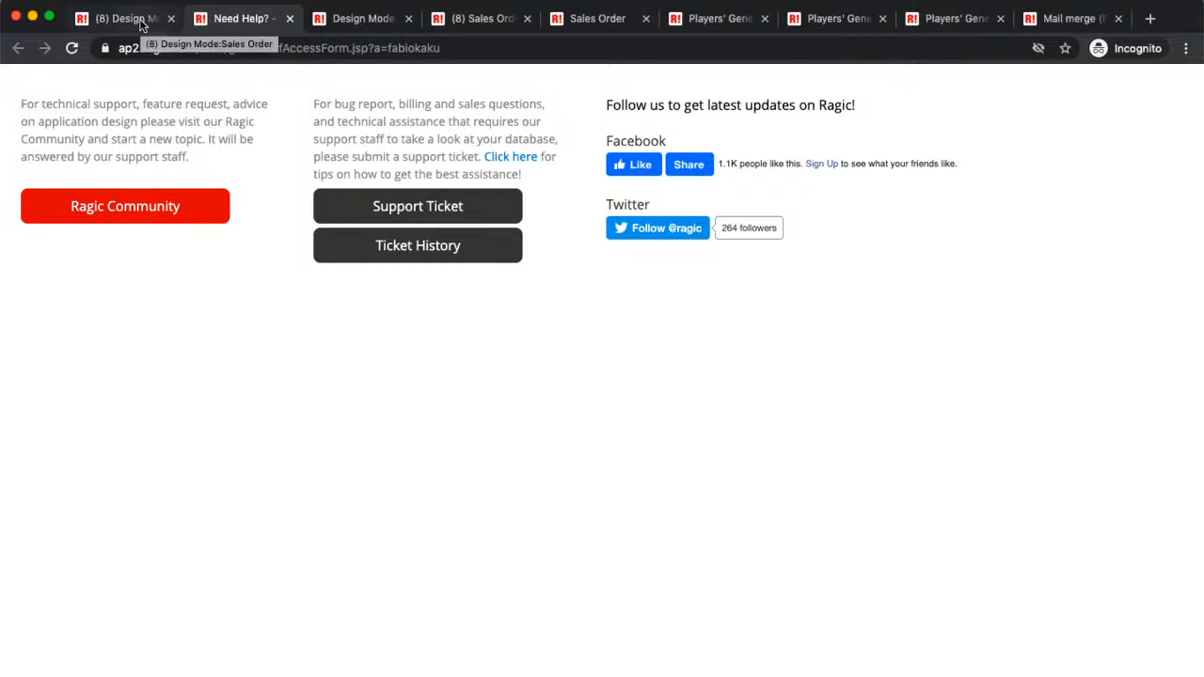
left_click(141, 21)
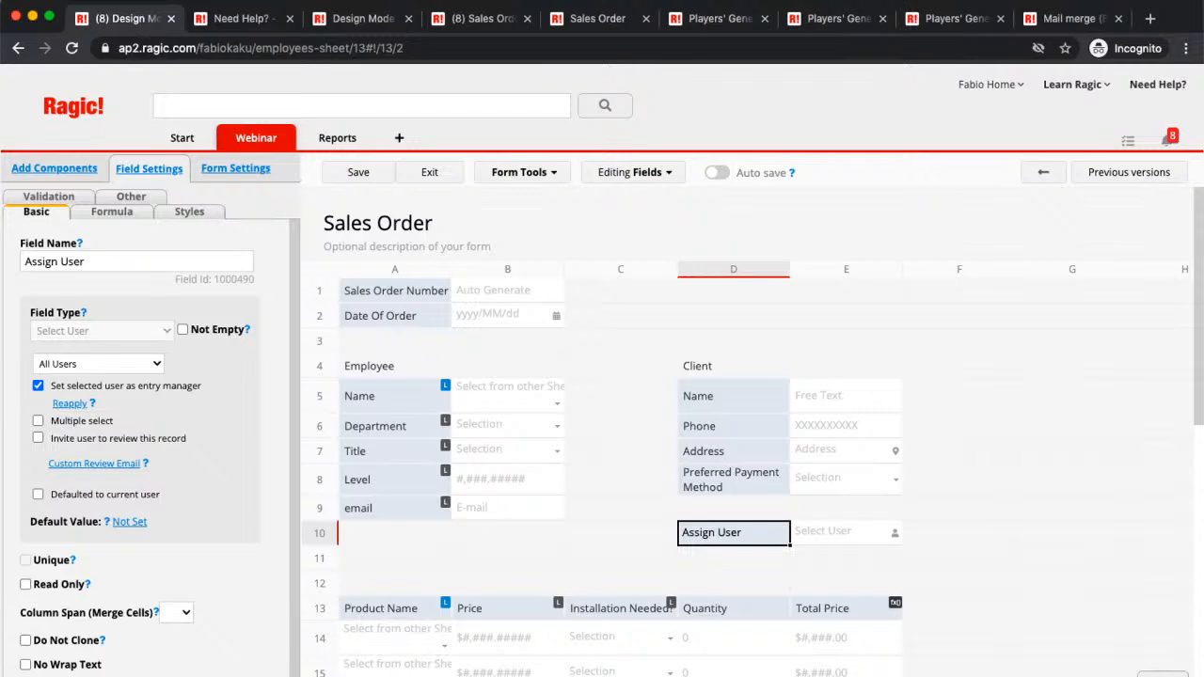
Step: Switch from Ragic to the YouTube Studio livestream window and request ending the stream
key("ctrl+Up")
left_click(298, 220)
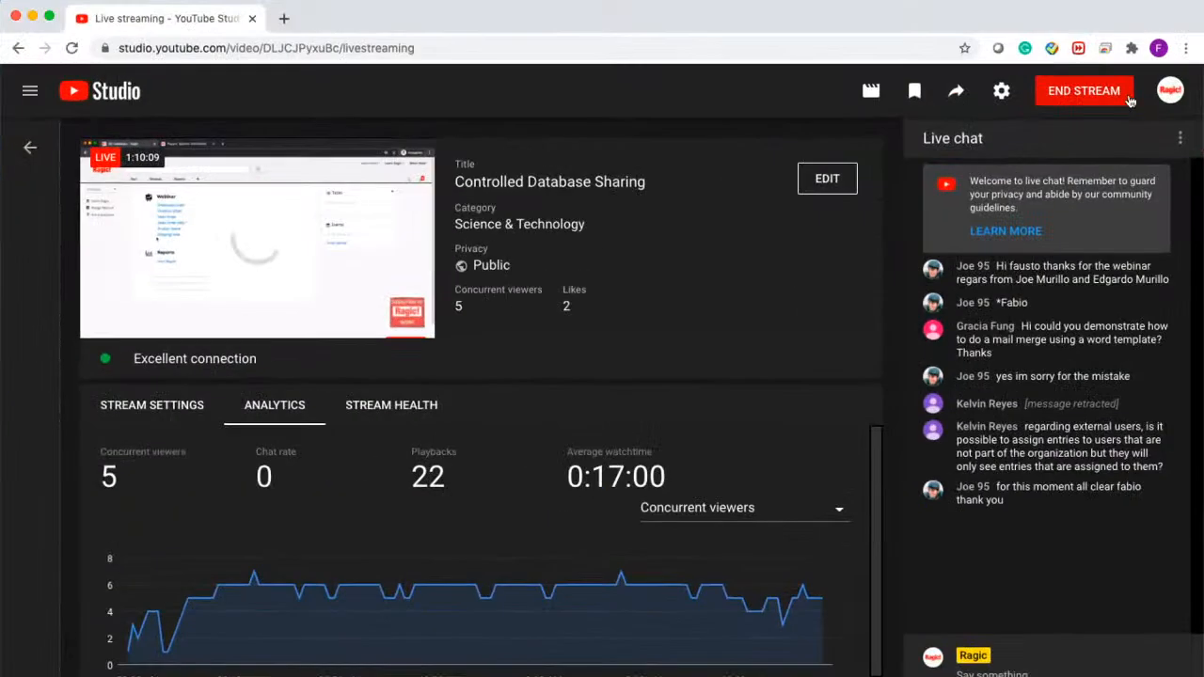
left_click(1103, 92)
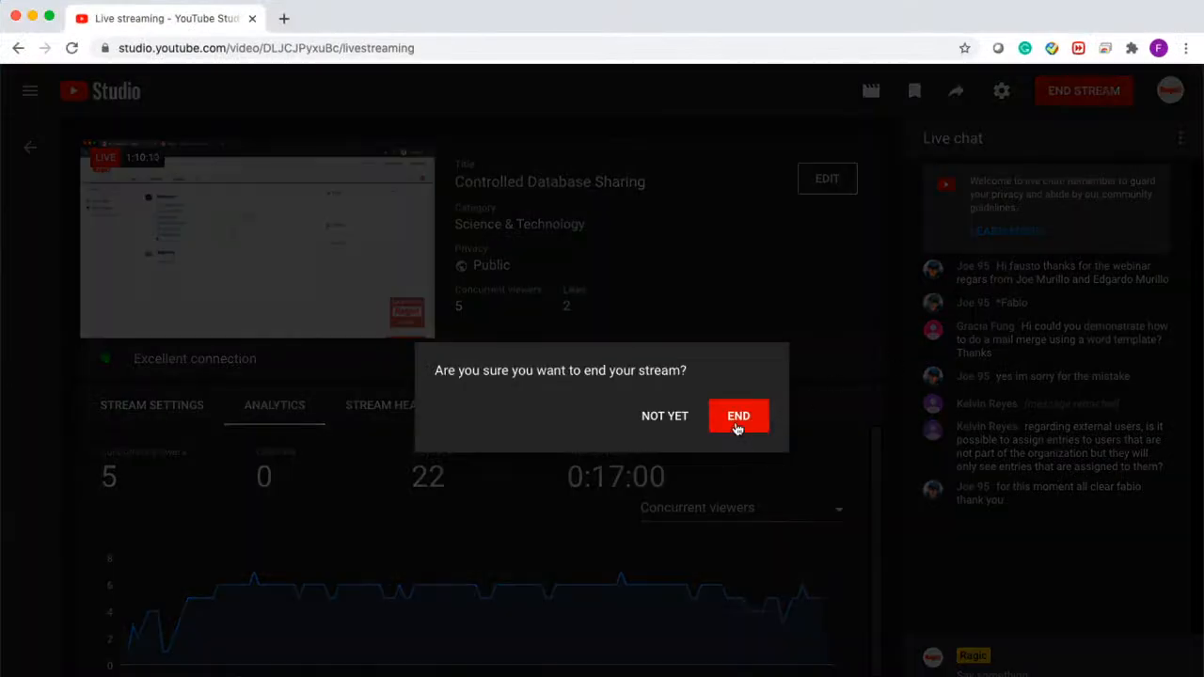